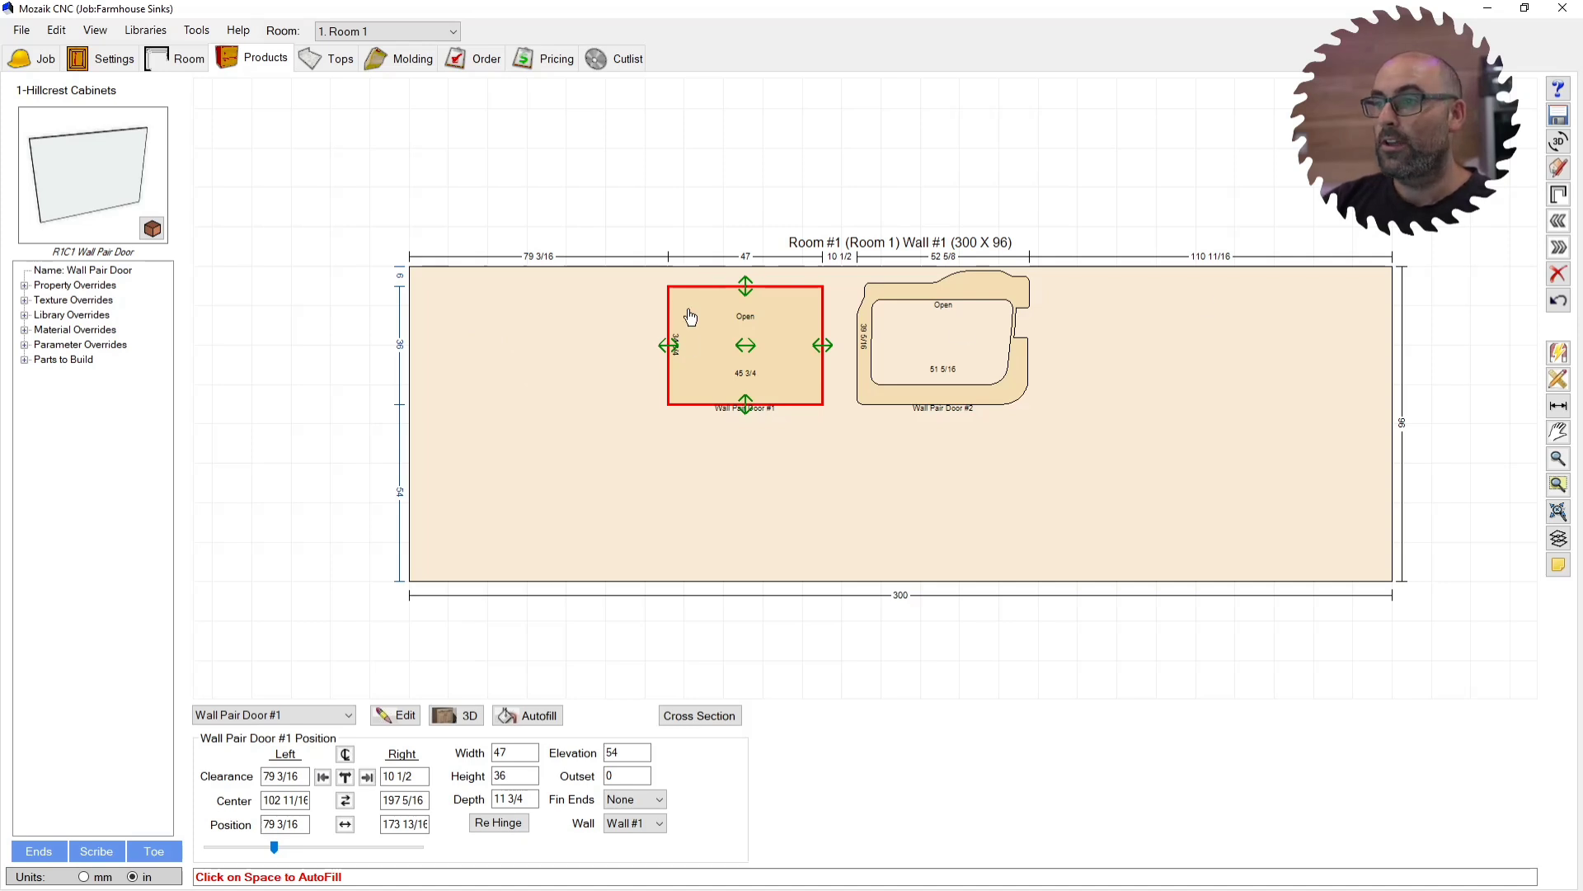
Step: Add a Wall Pair Door cabinet to Wall #1 and slide it right of the custom-shaped door
left_click(958, 369)
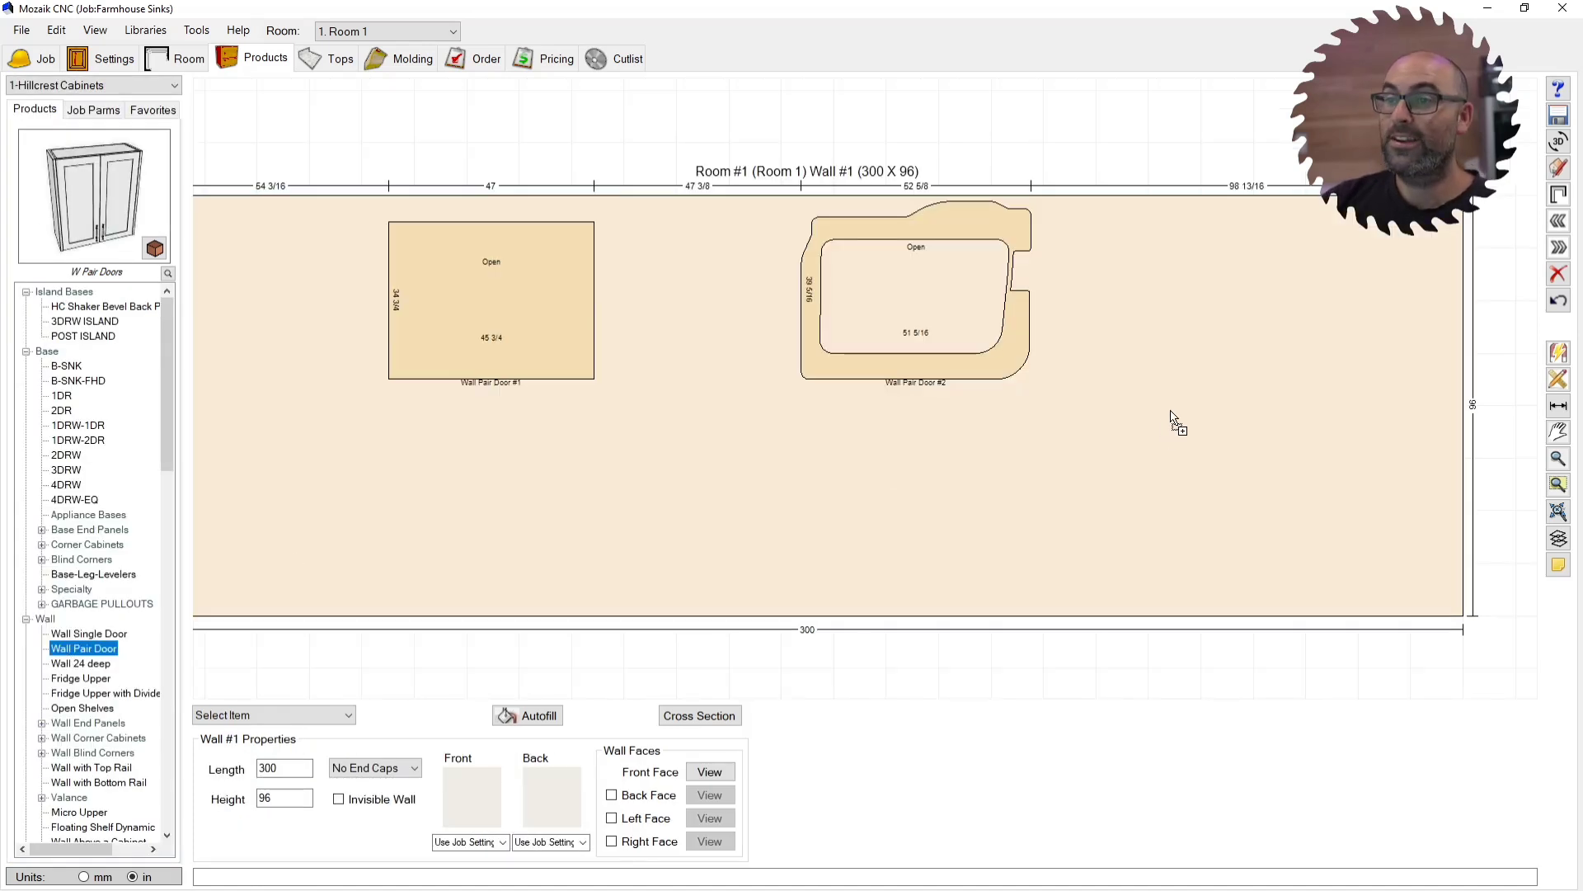
left_click(1100, 311)
left_click_drag(1100, 311, 1165, 305)
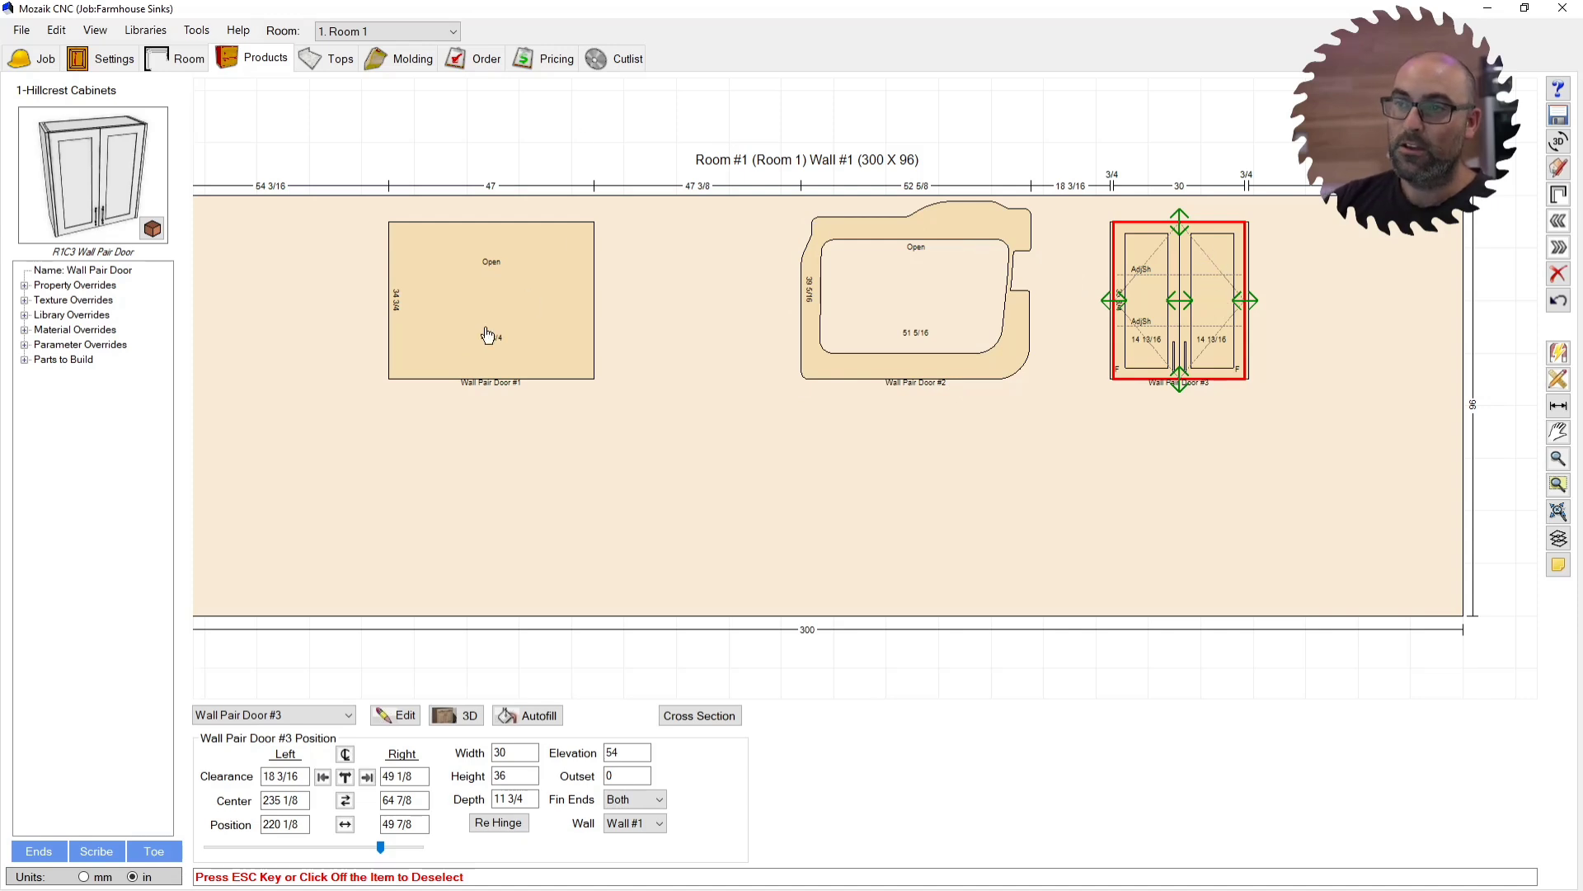
Step: Select Wall Pair Door #1 to check its size
left_click(454, 356)
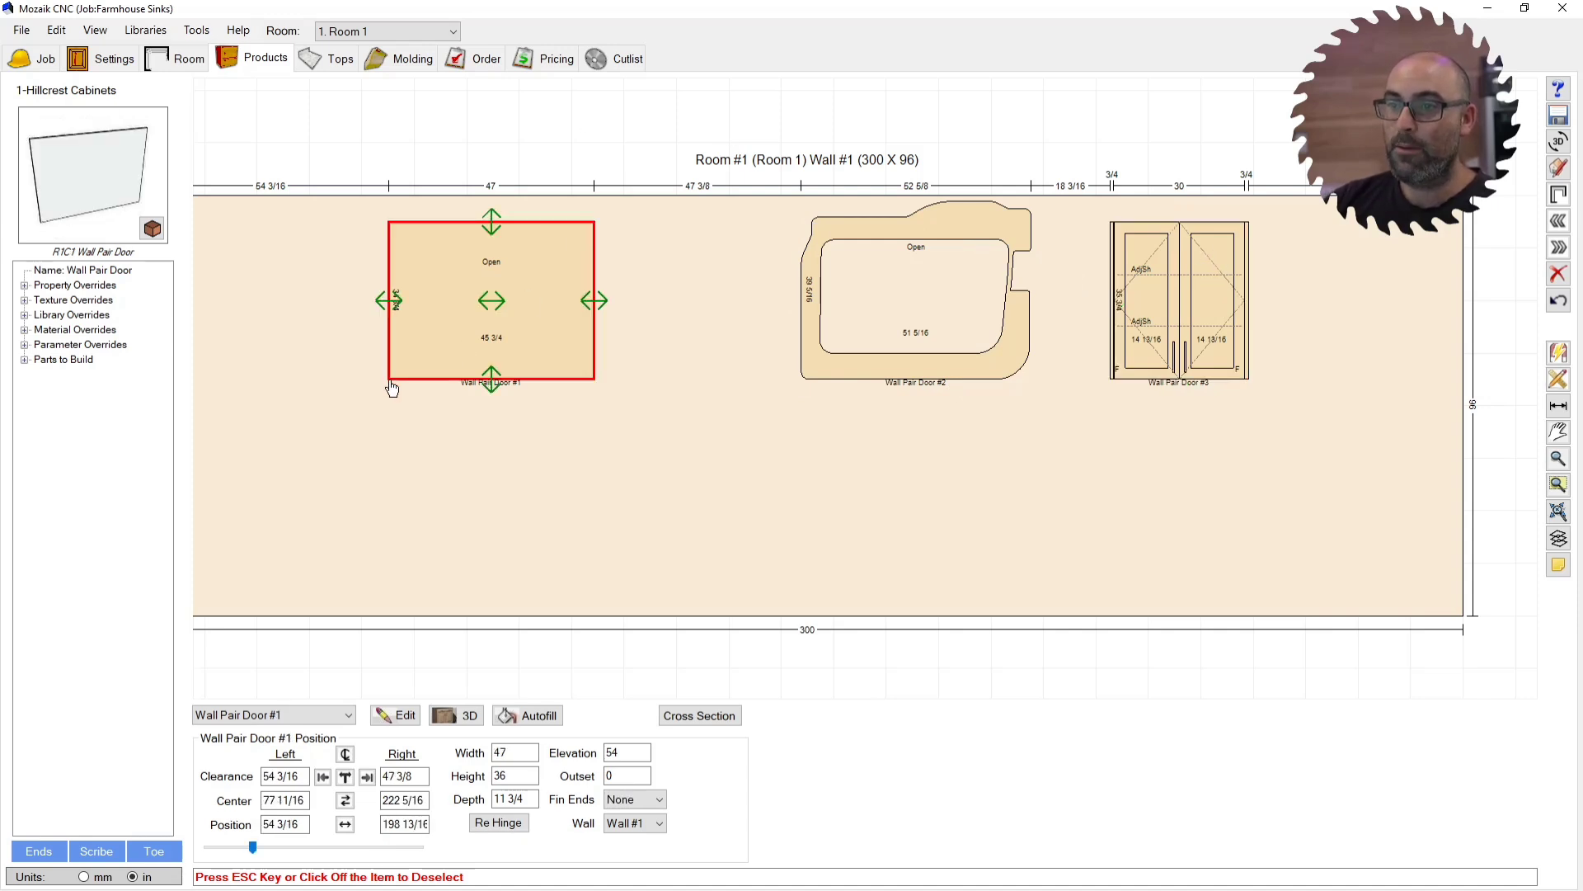
scroll(392, 387, "up", 5)
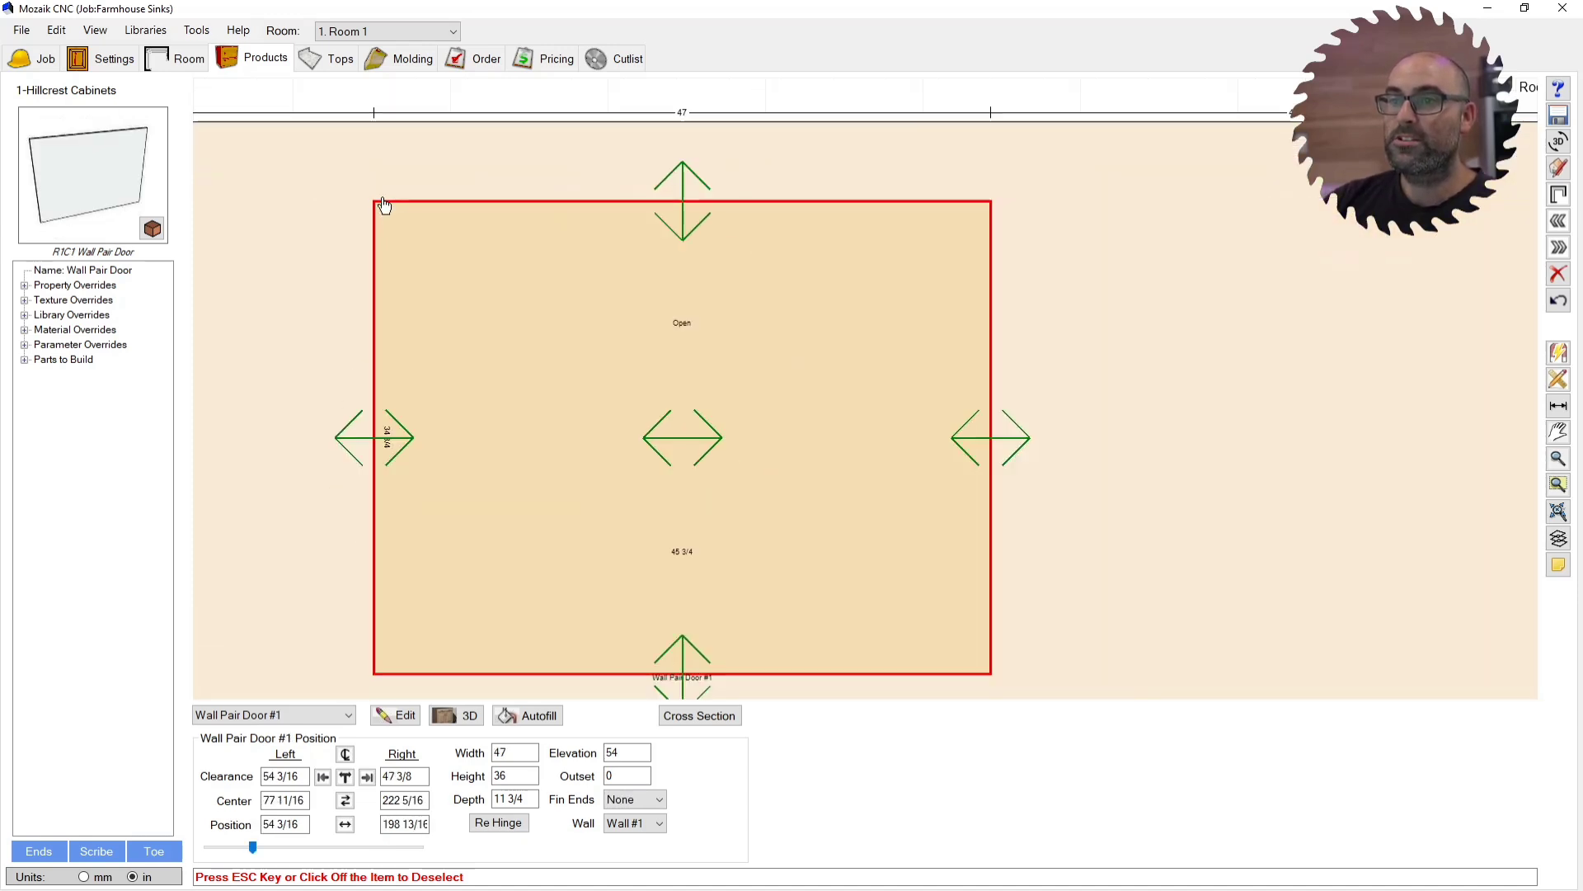
scroll(375, 223, "up", 2)
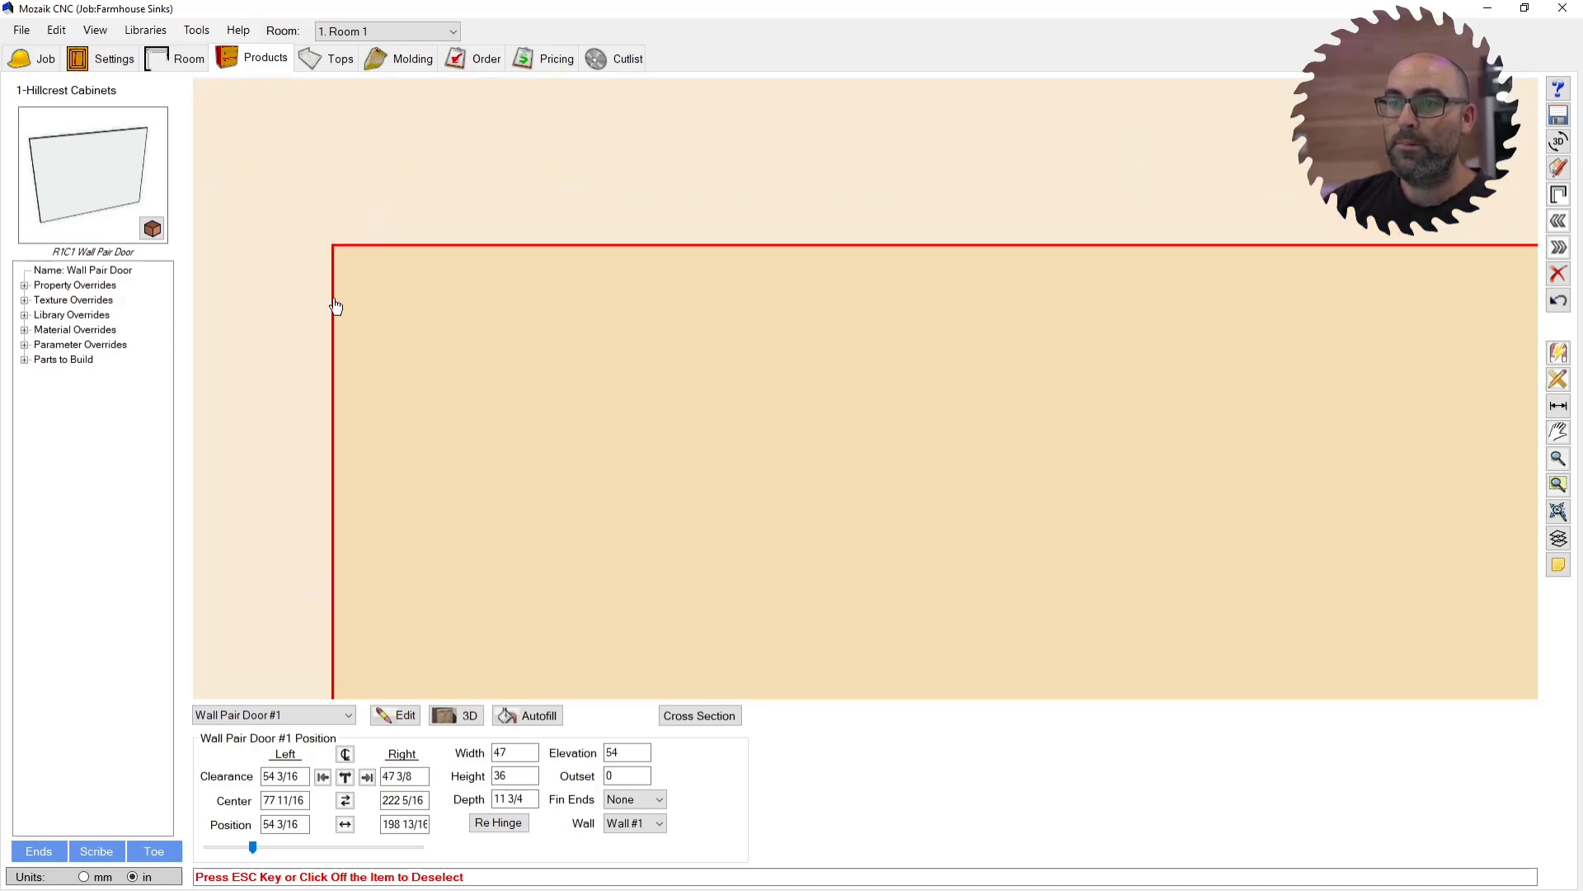
scroll(339, 188, "down", 5)
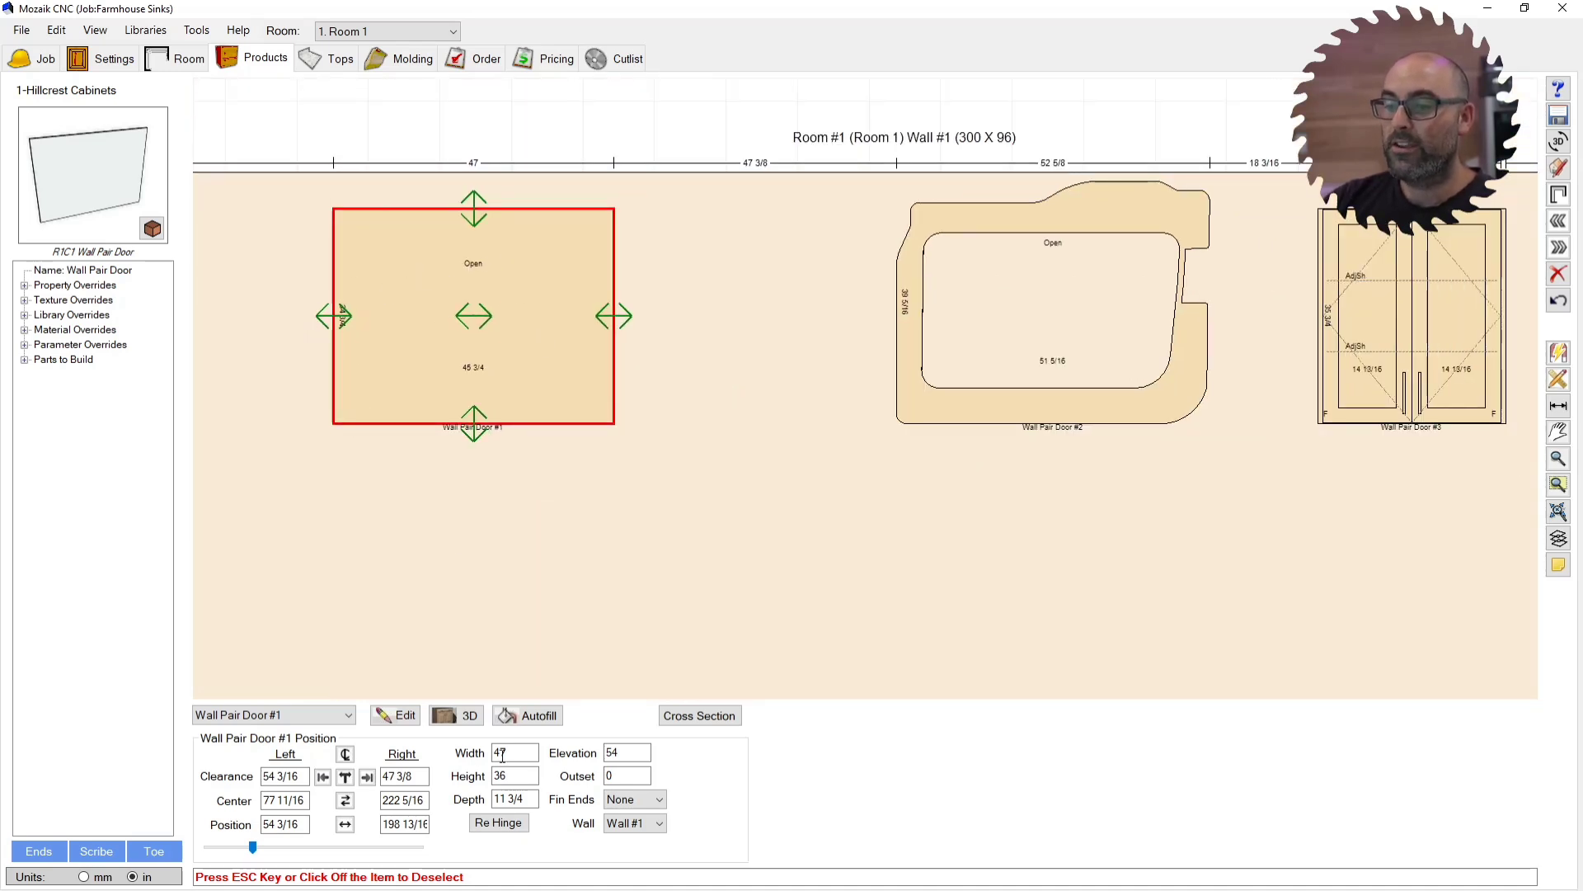
Step: Set Wall Pair Door #3's Parts to Build to only the Back
double_click(1379, 329)
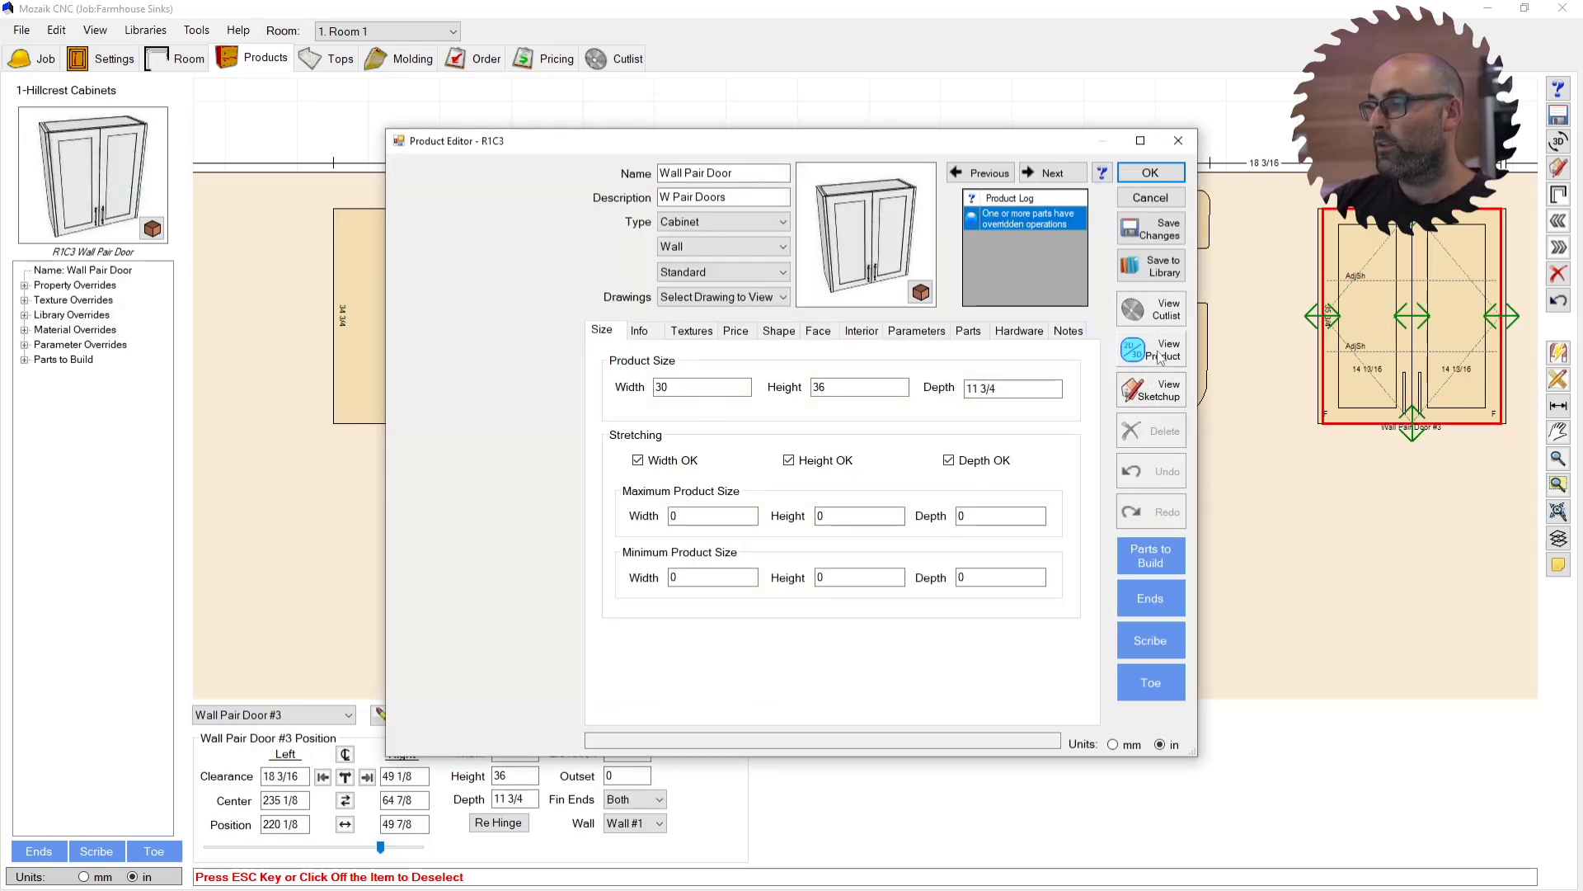
left_click(1161, 353)
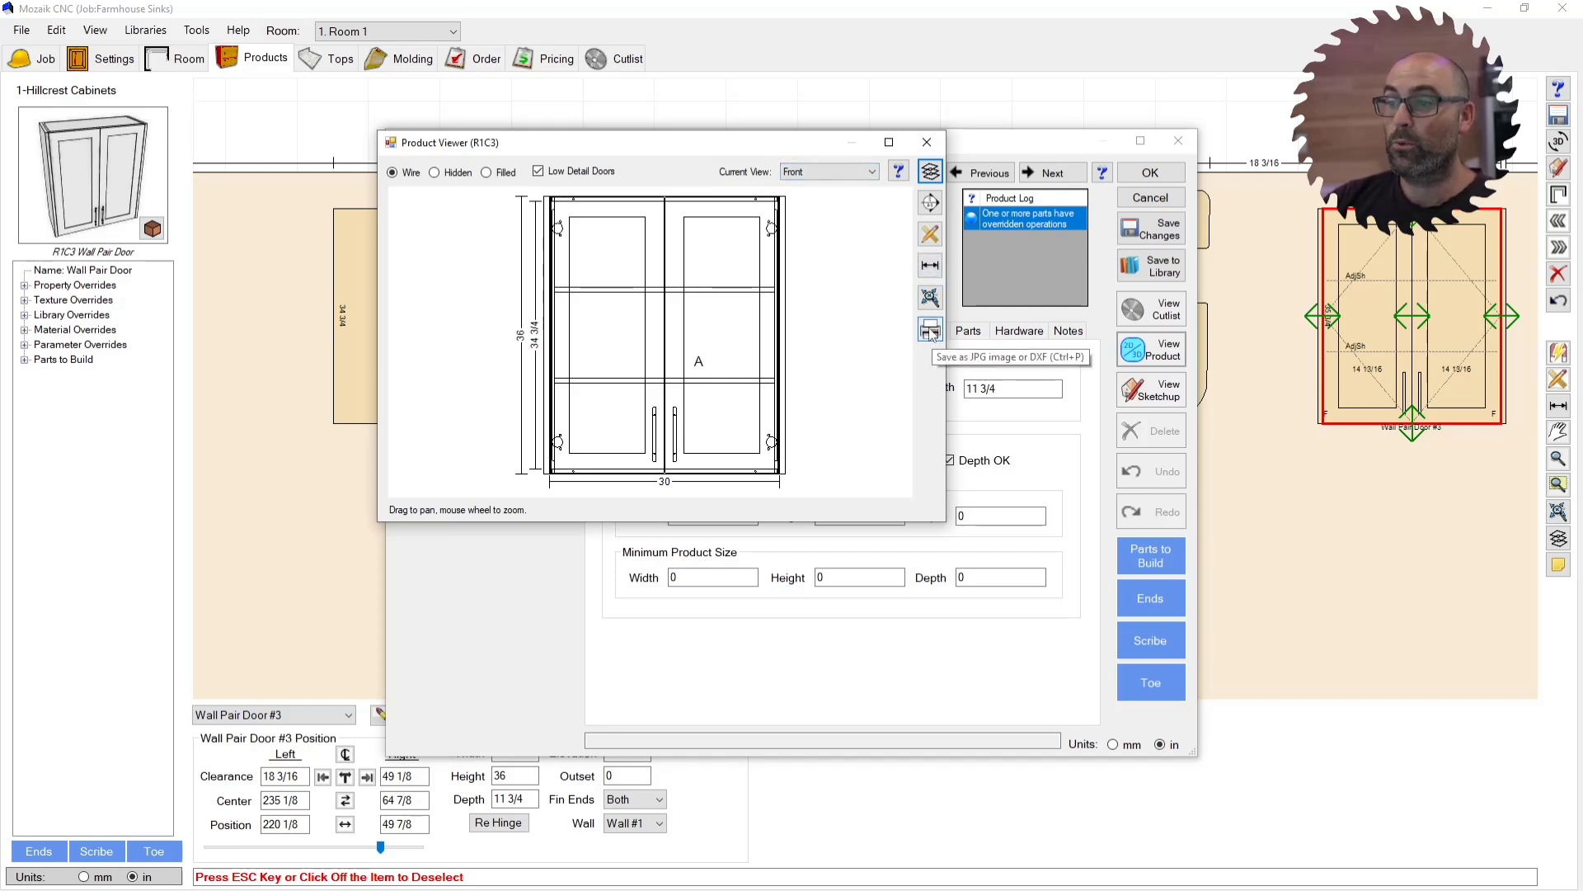
key("Escape")
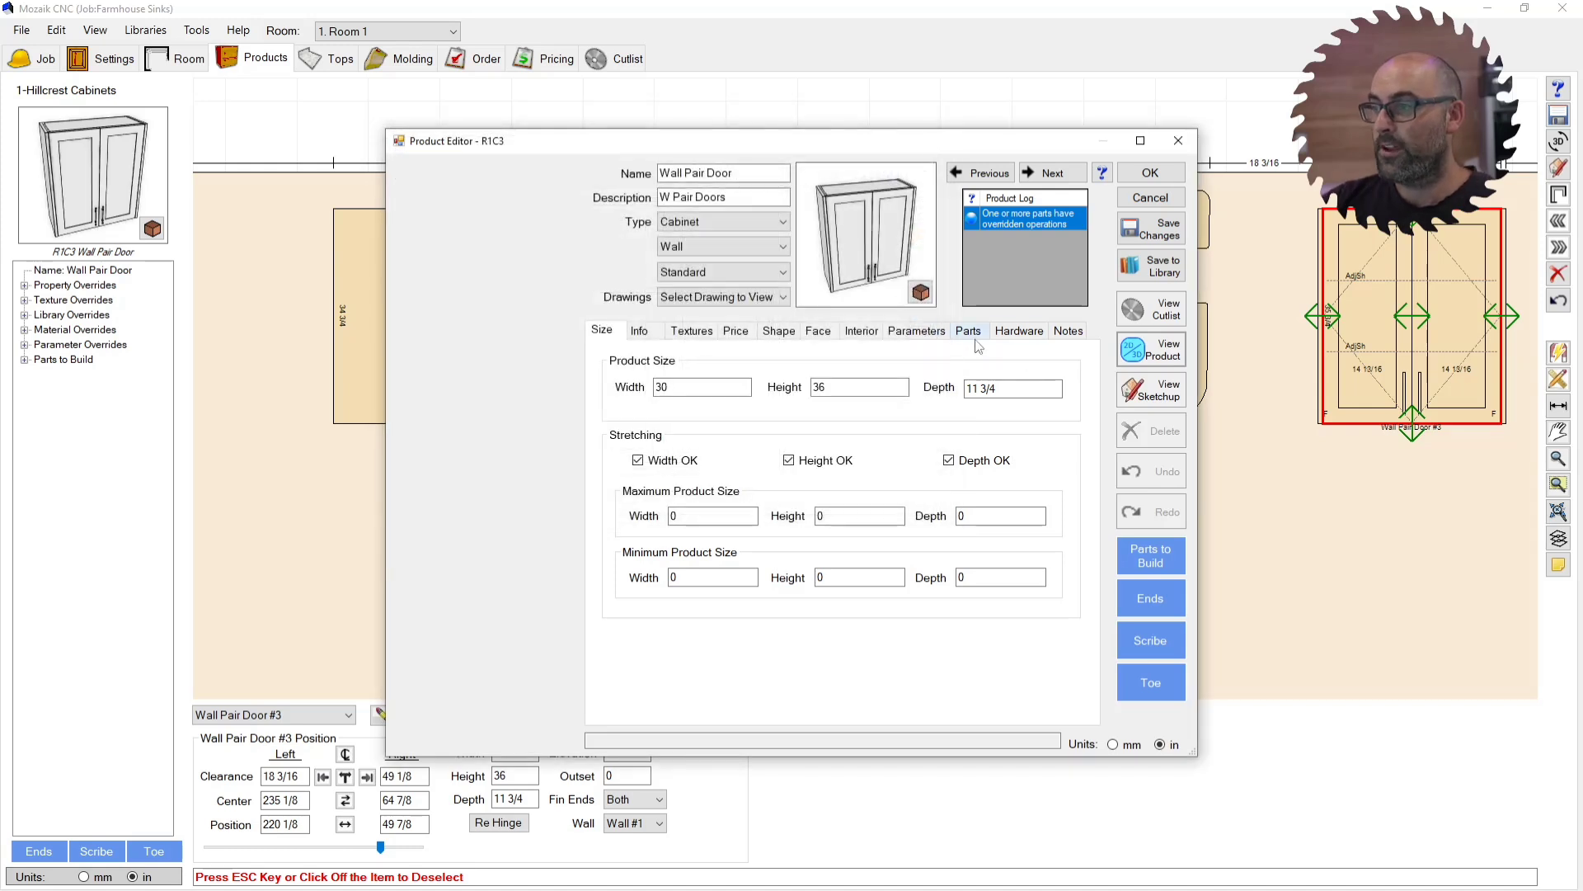
left_click(970, 332)
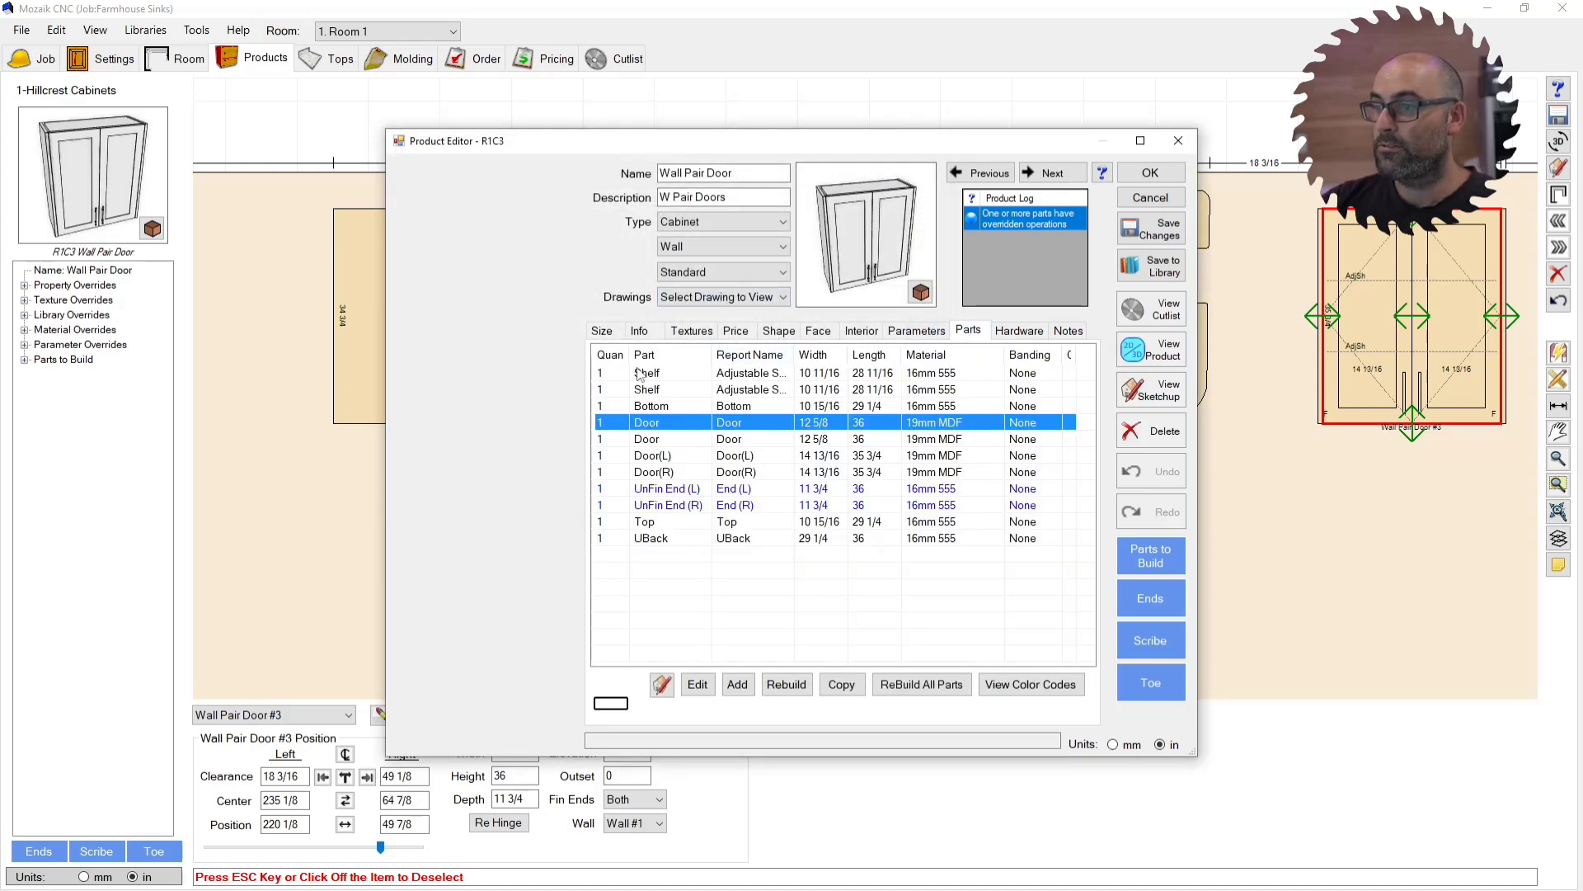
left_click(1154, 561)
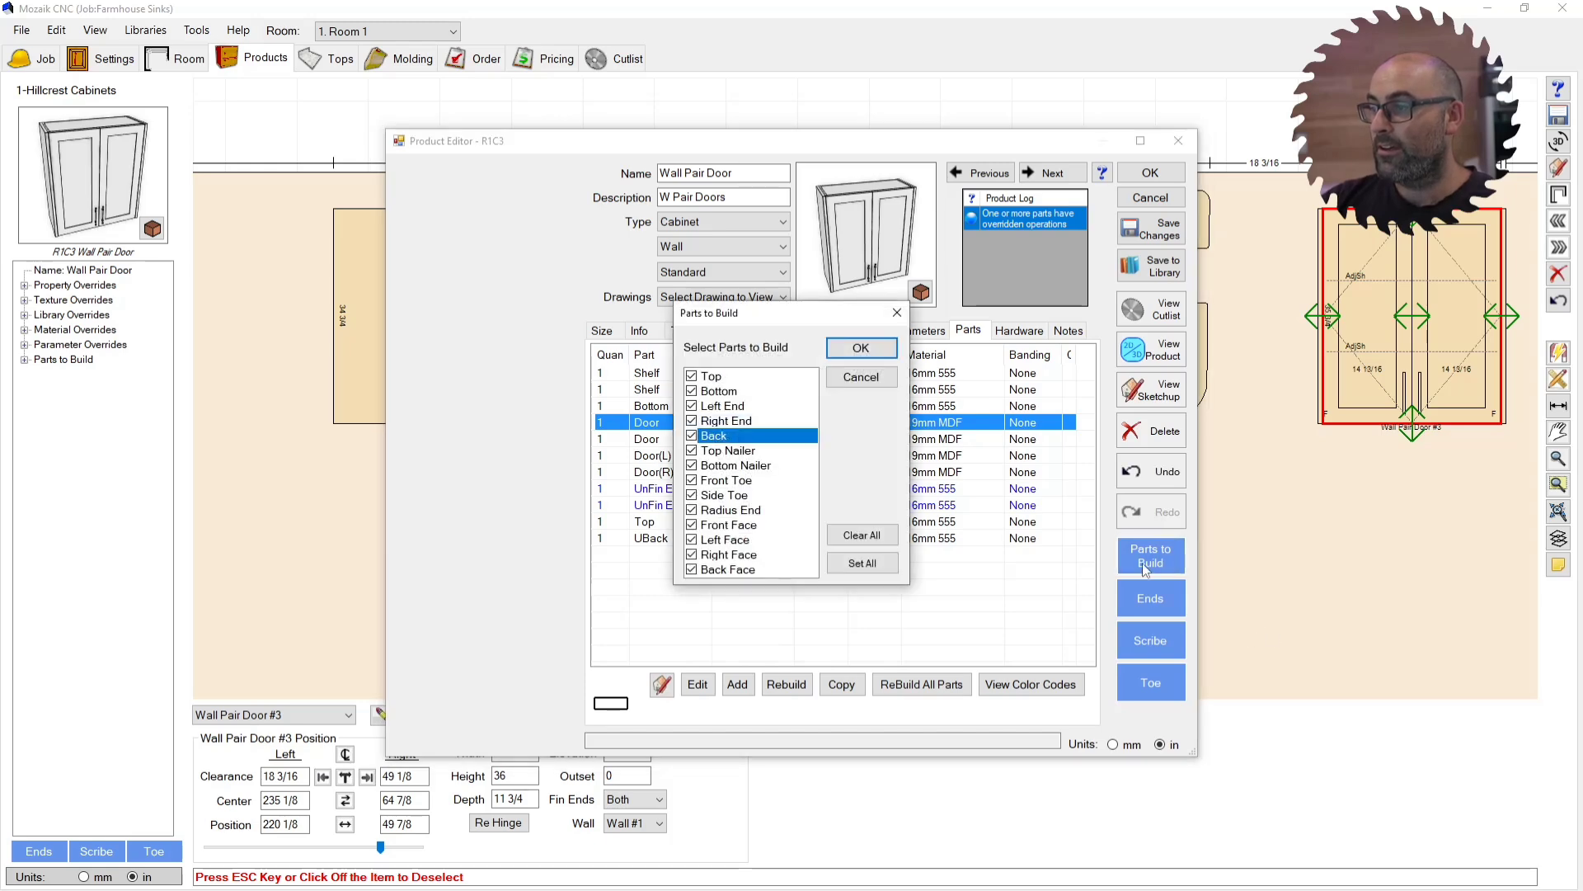
left_click(858, 534)
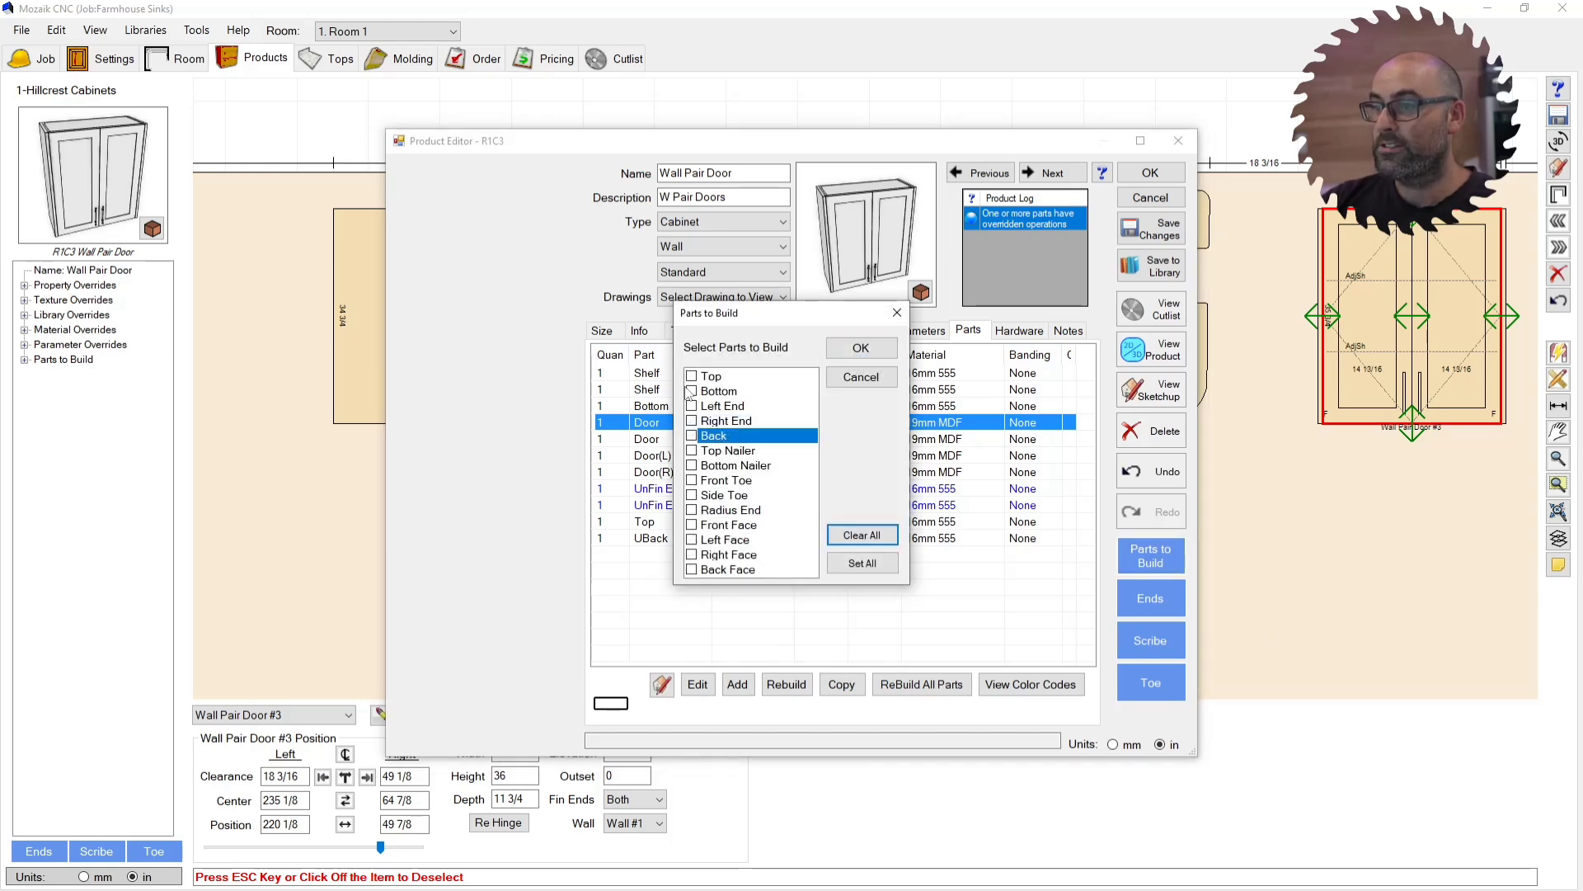
left_click(692, 437)
left_click(860, 347)
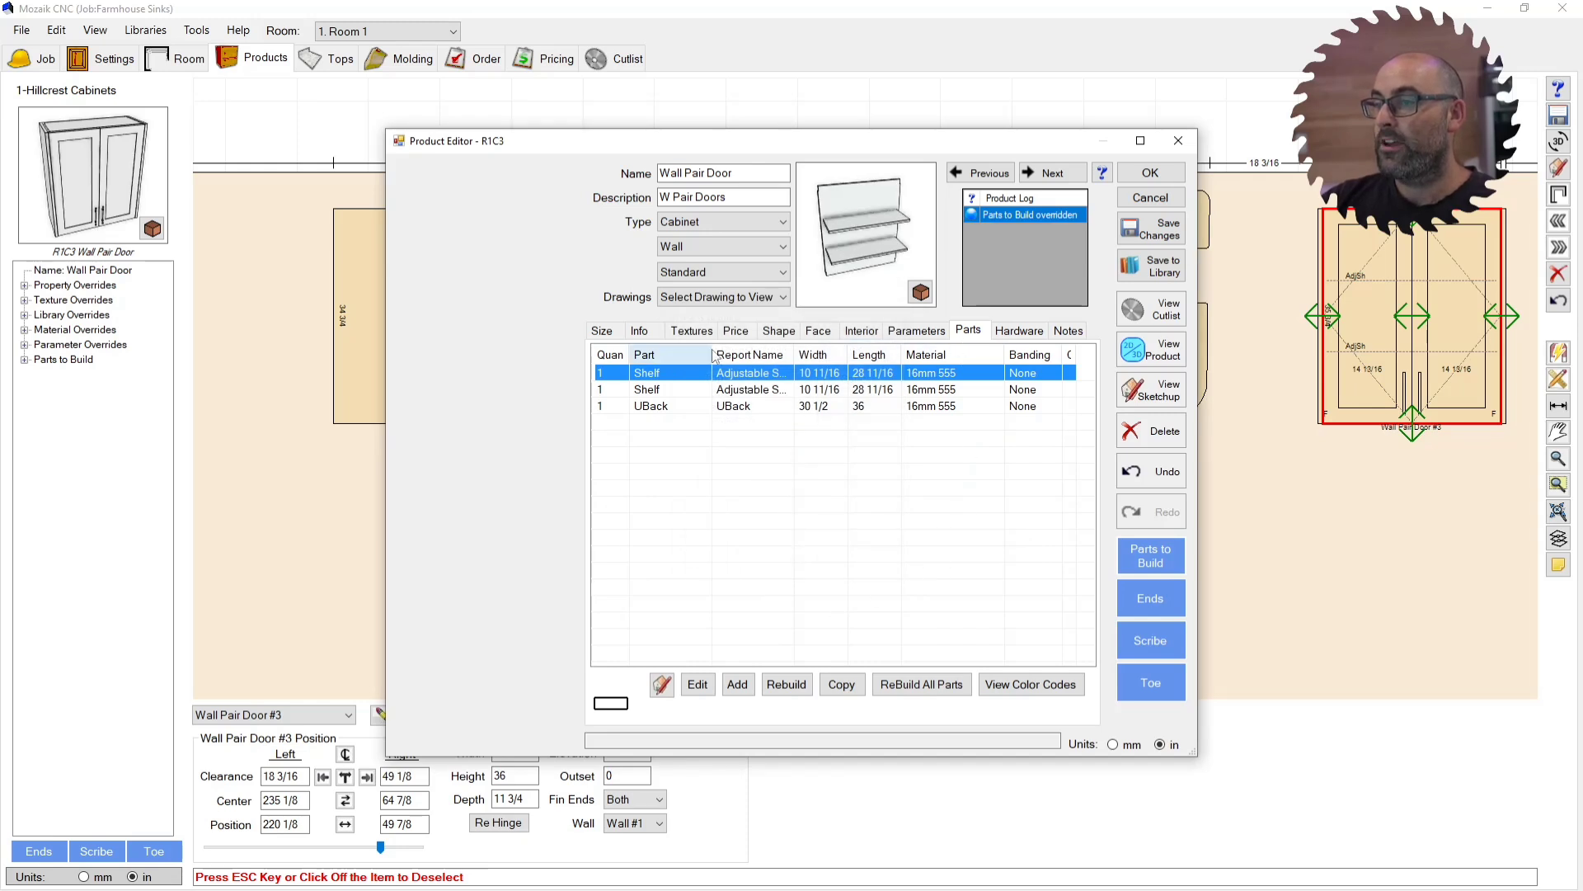
Step: Clear all interior shelves and set the face opening type to Open, then accept
left_click(862, 331)
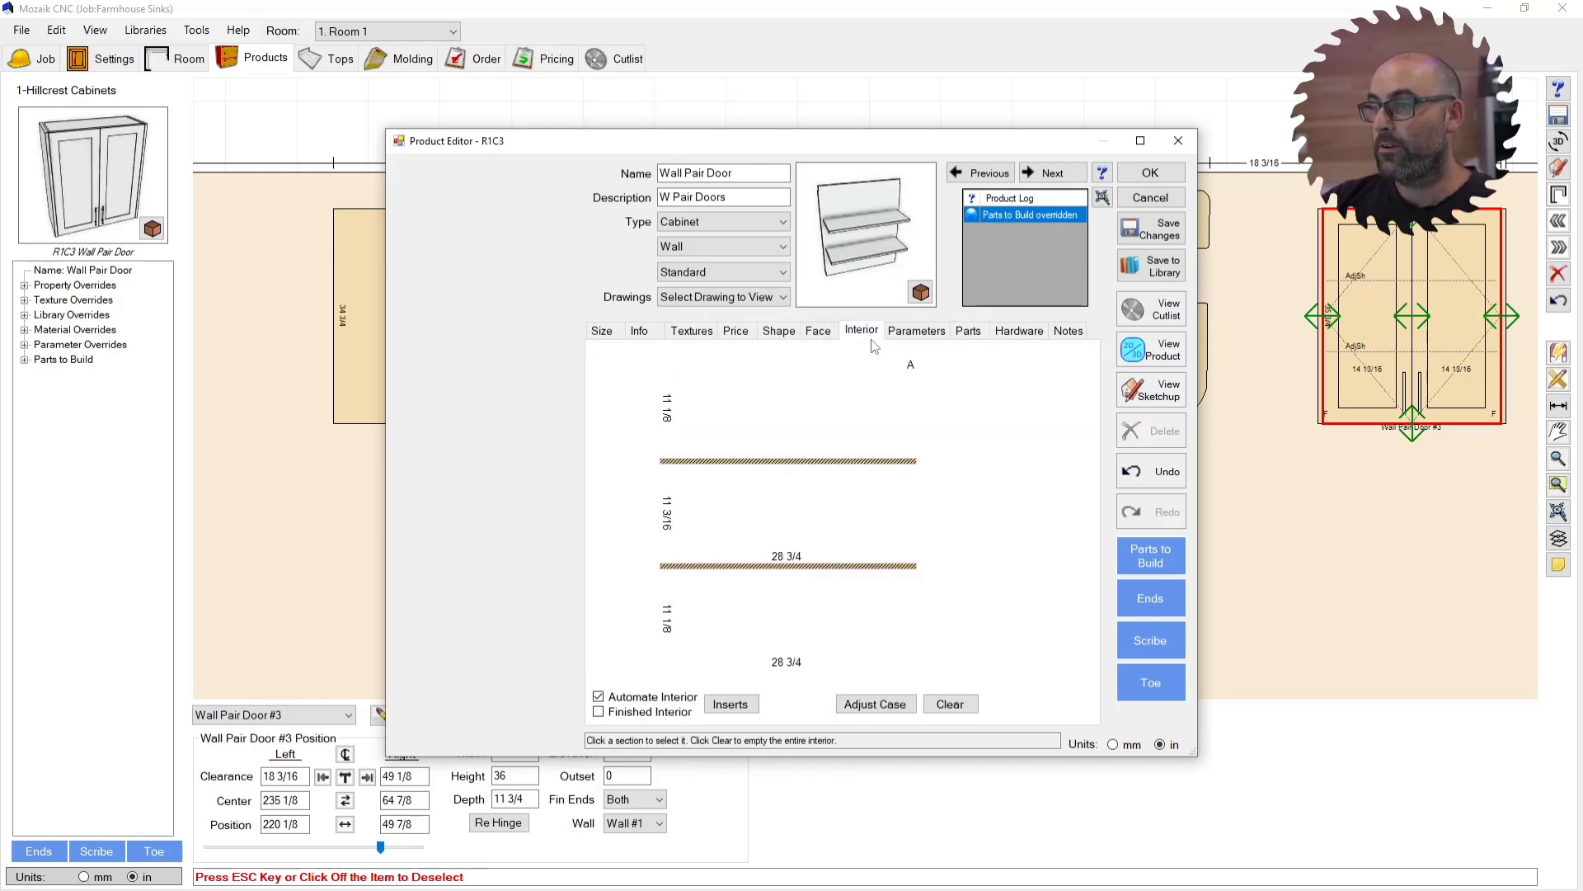
left_click(950, 703)
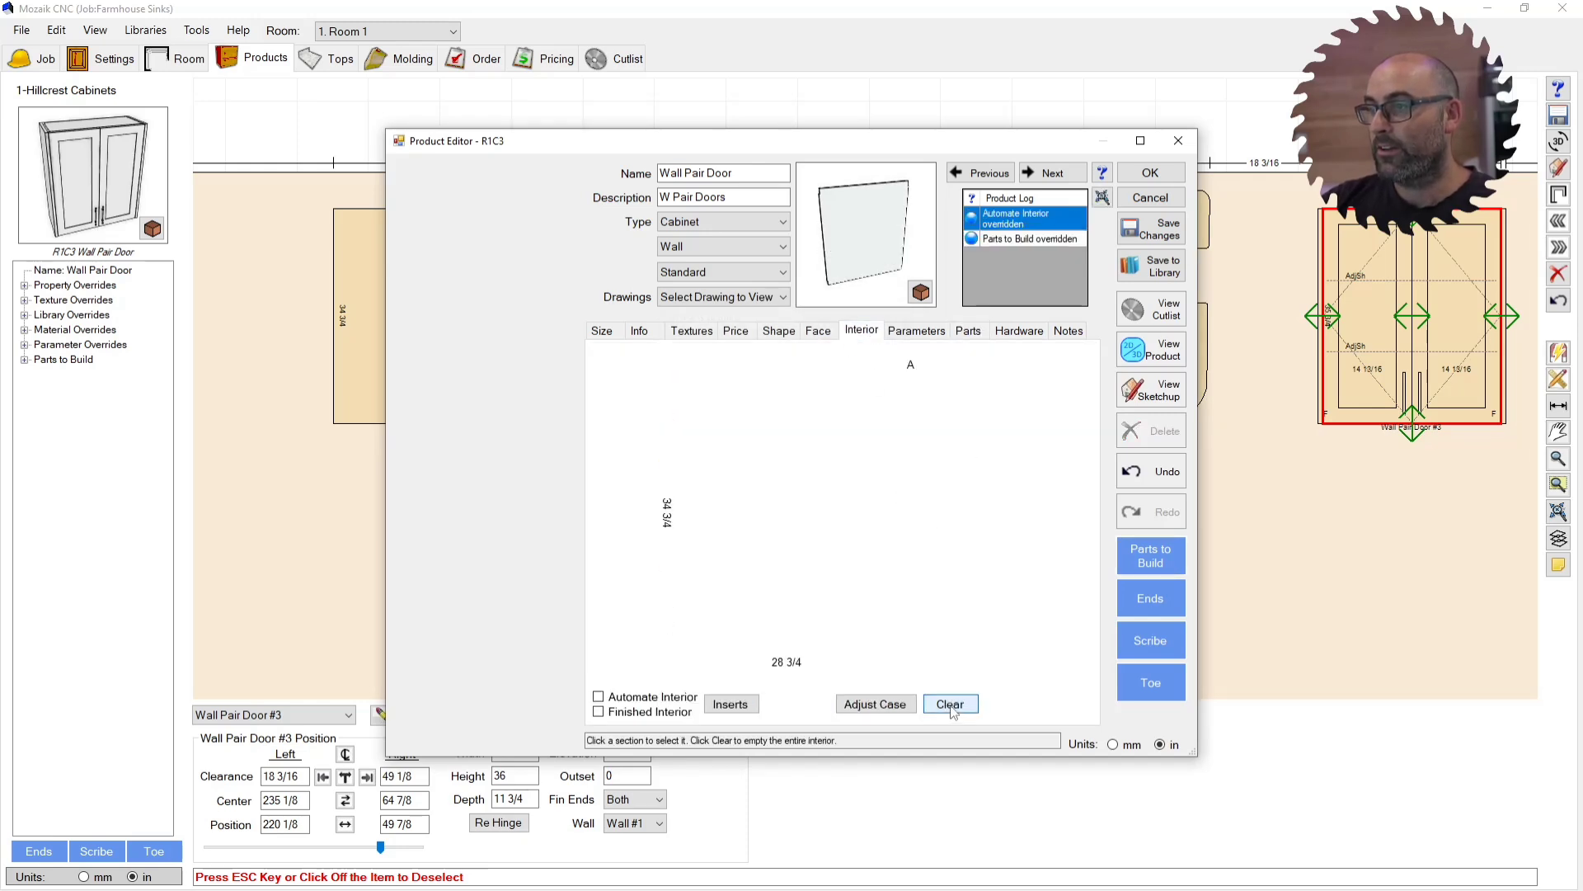
left_click(818, 333)
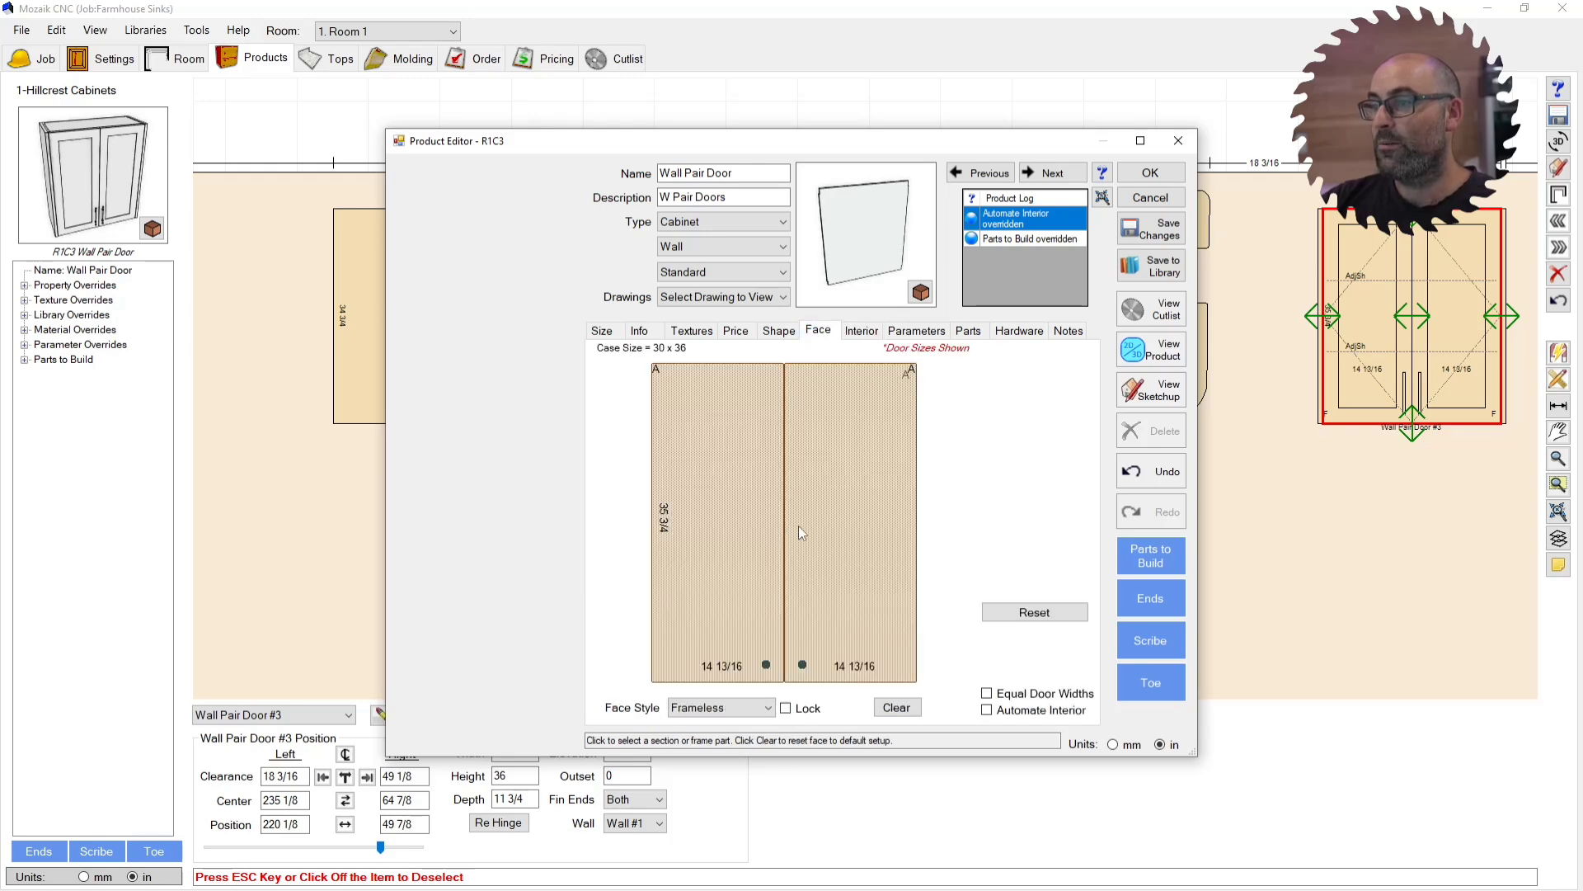
left_click(832, 496)
left_click(1055, 400)
left_click(1046, 412)
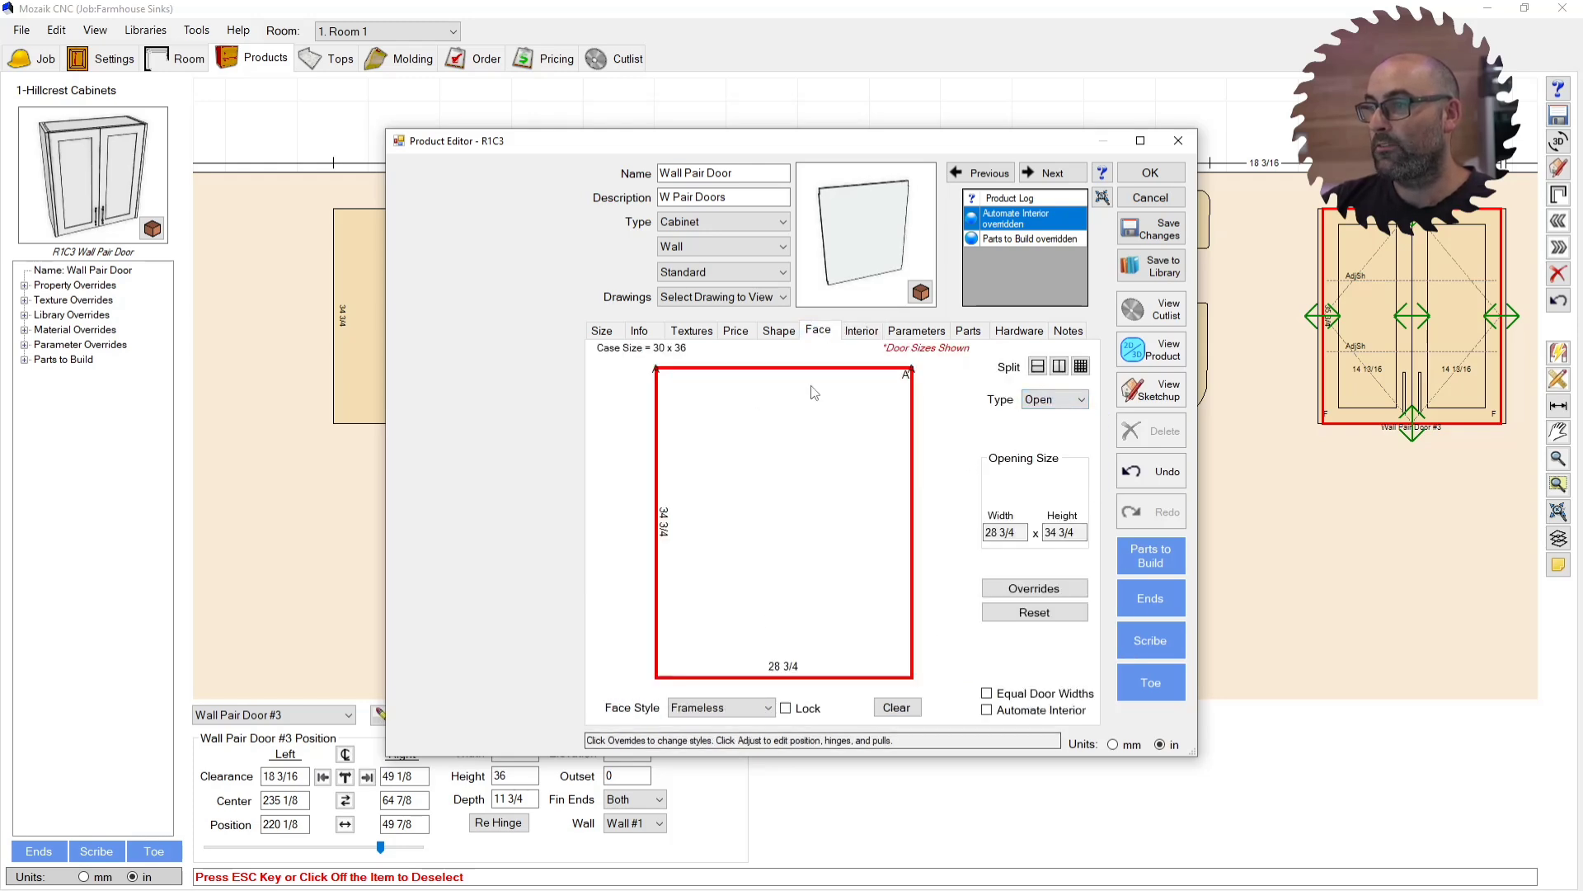
mouse_move(827, 253)
left_mouse_down()
mouse_move(849, 251)
mouse_move(847, 235)
left_mouse_up()
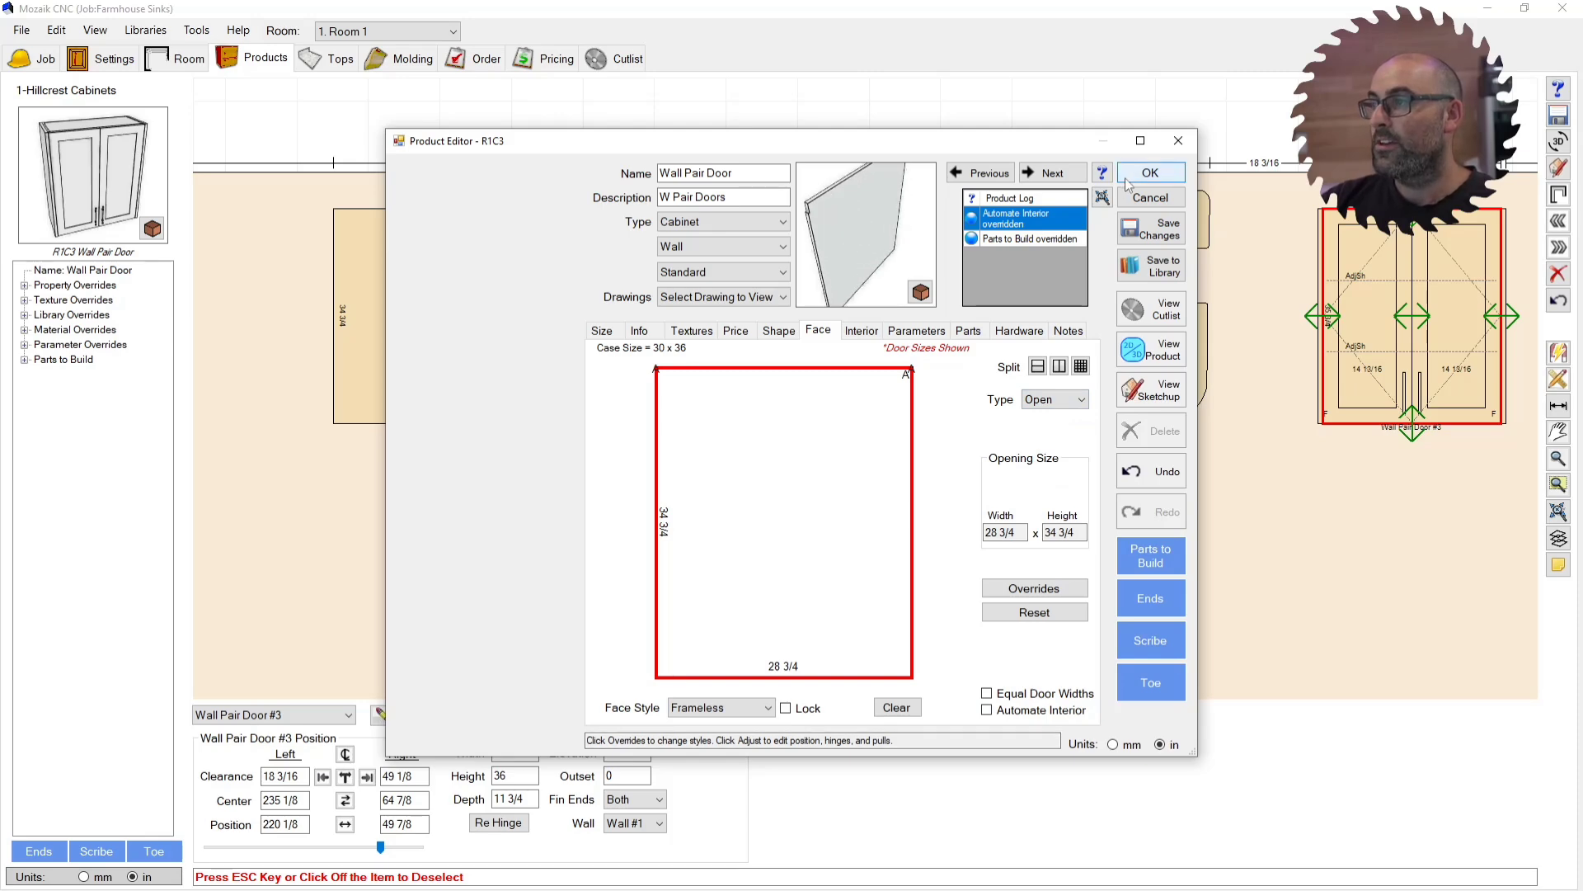
left_click(1151, 173)
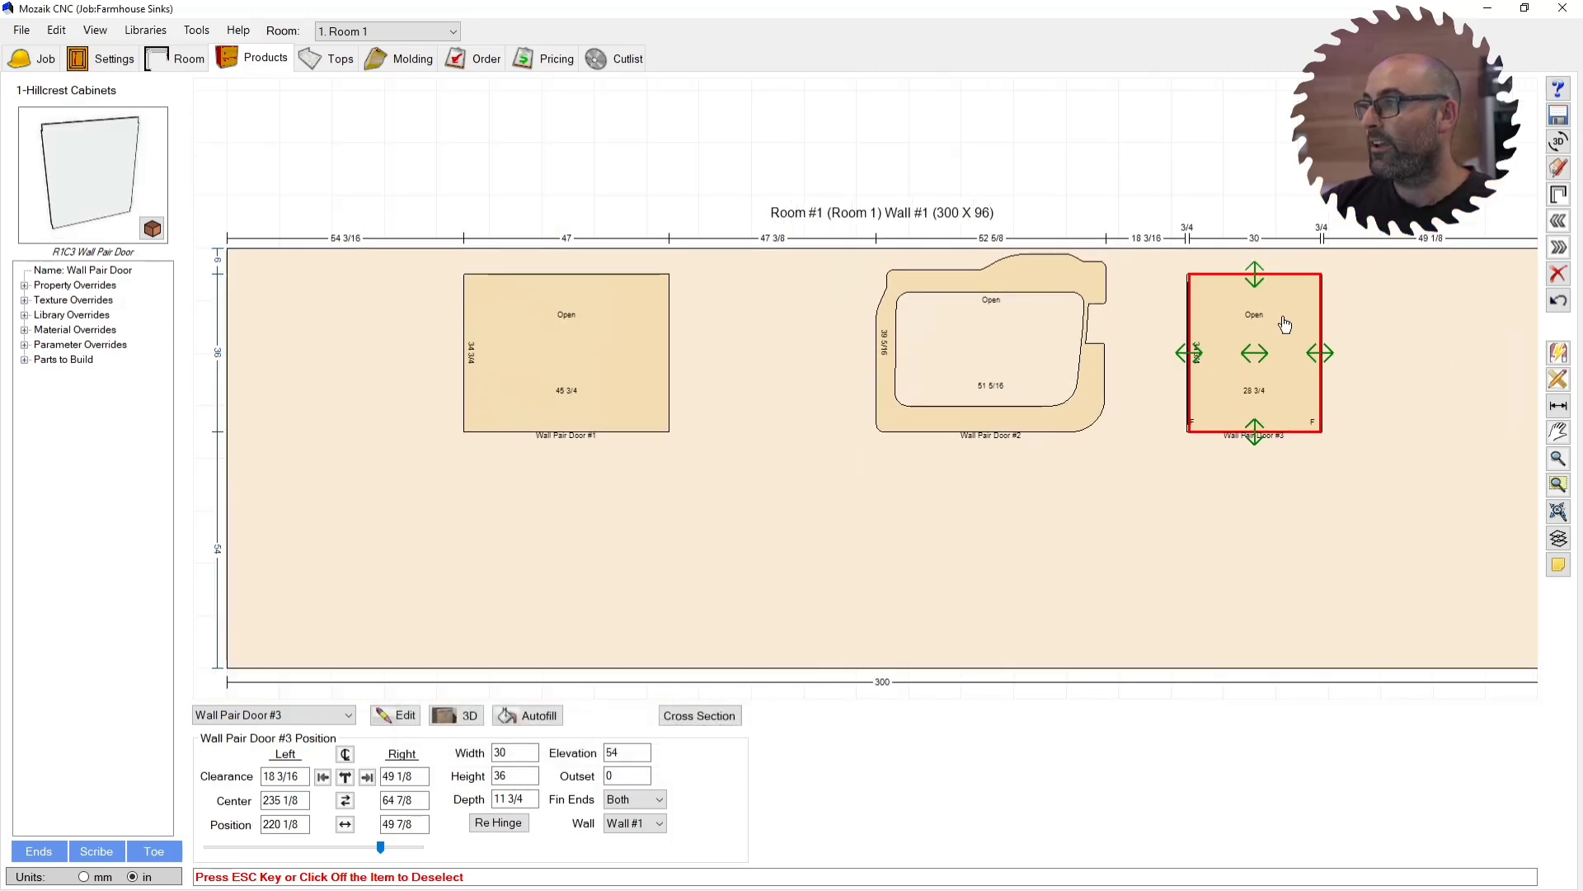
Step: Add a BkUEW (Back/U.End Joint, Wall Cab) override set to Plant-On Back
scroll(1262, 297, "up", 2)
scroll(1231, 270, "up", 3)
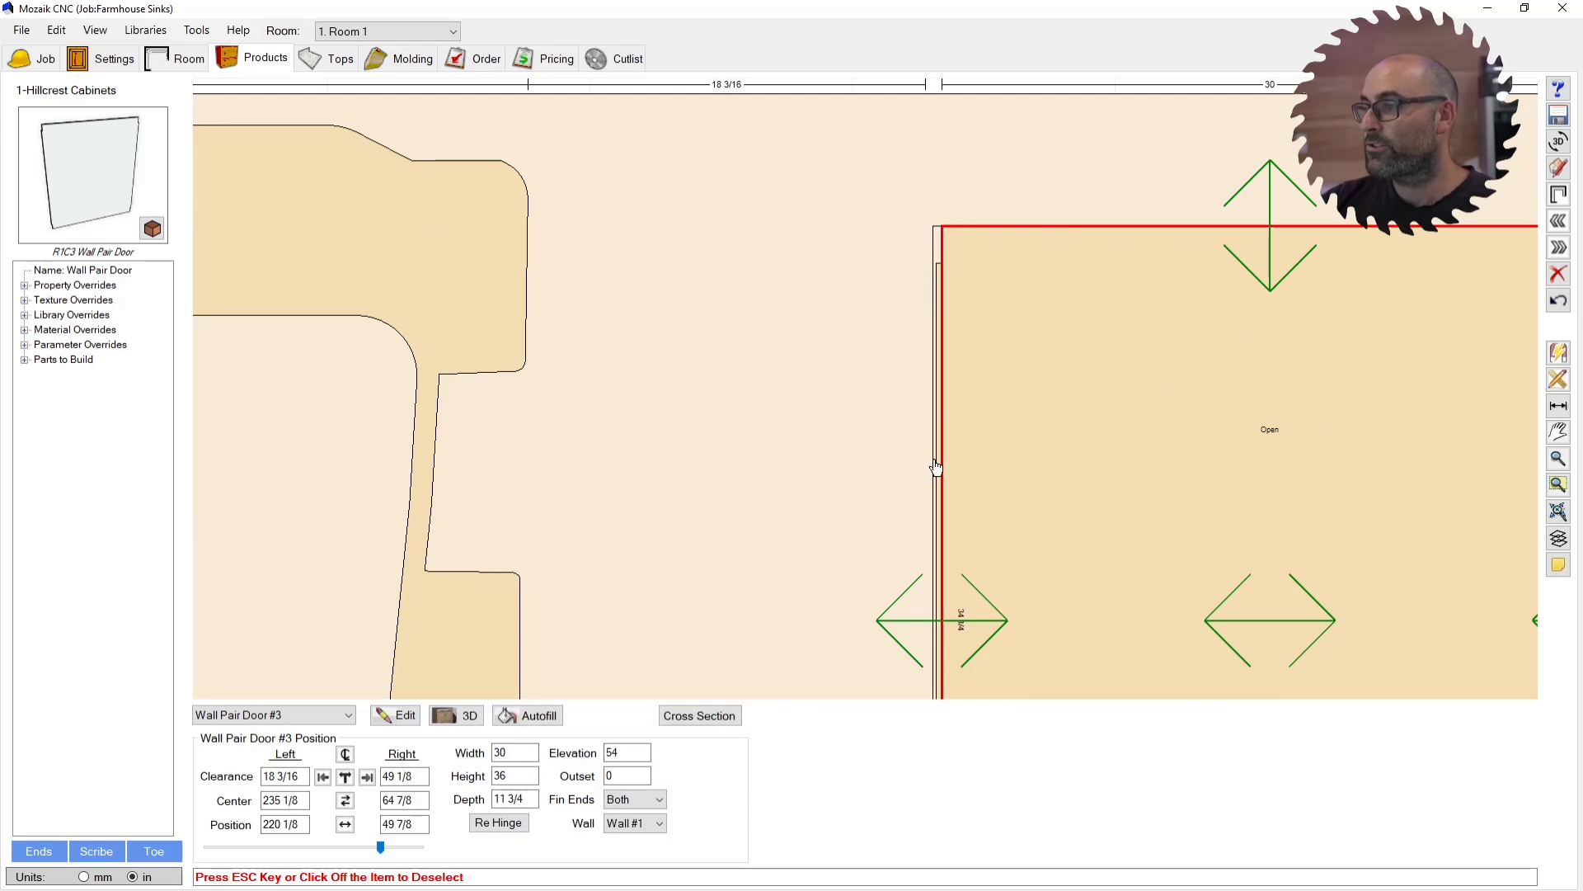
scroll(935, 484, "down", 3)
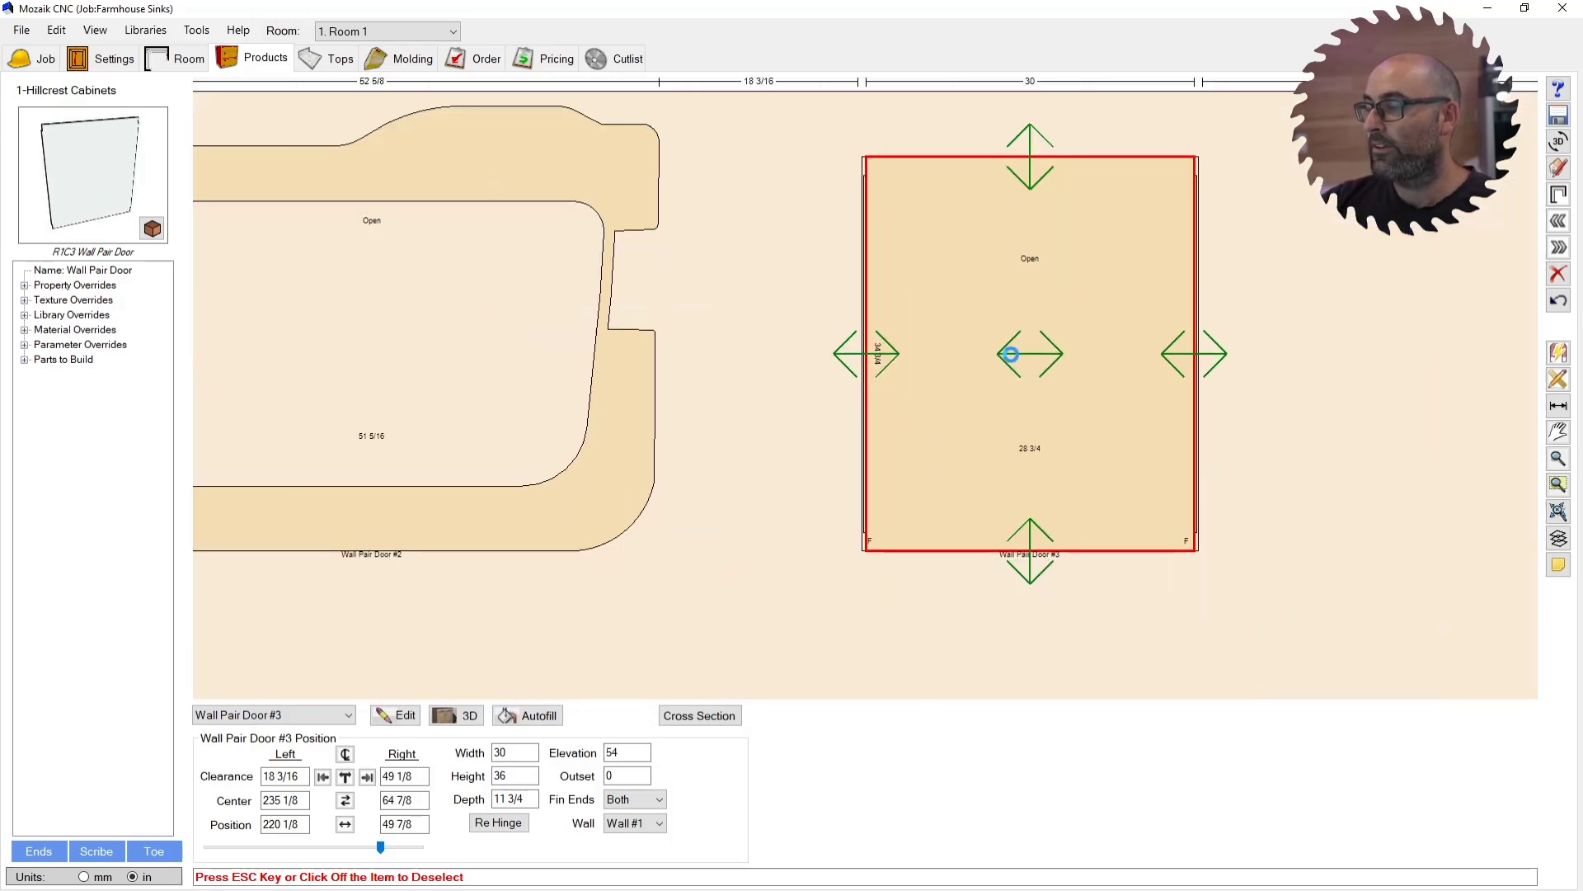
left_click(917, 329)
left_click(853, 707)
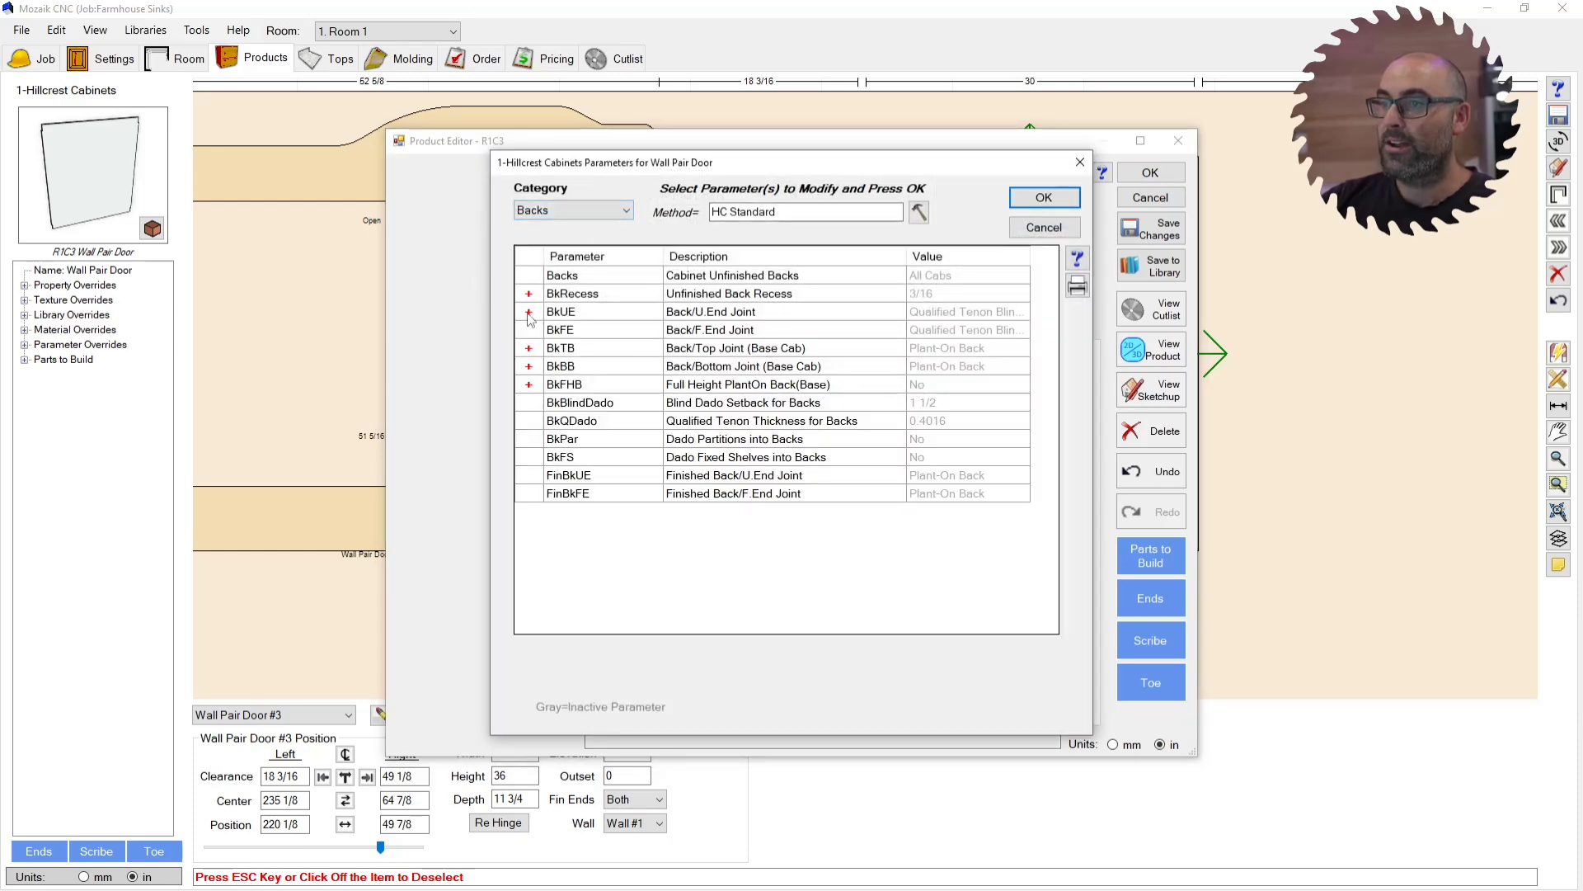
left_click(733, 313)
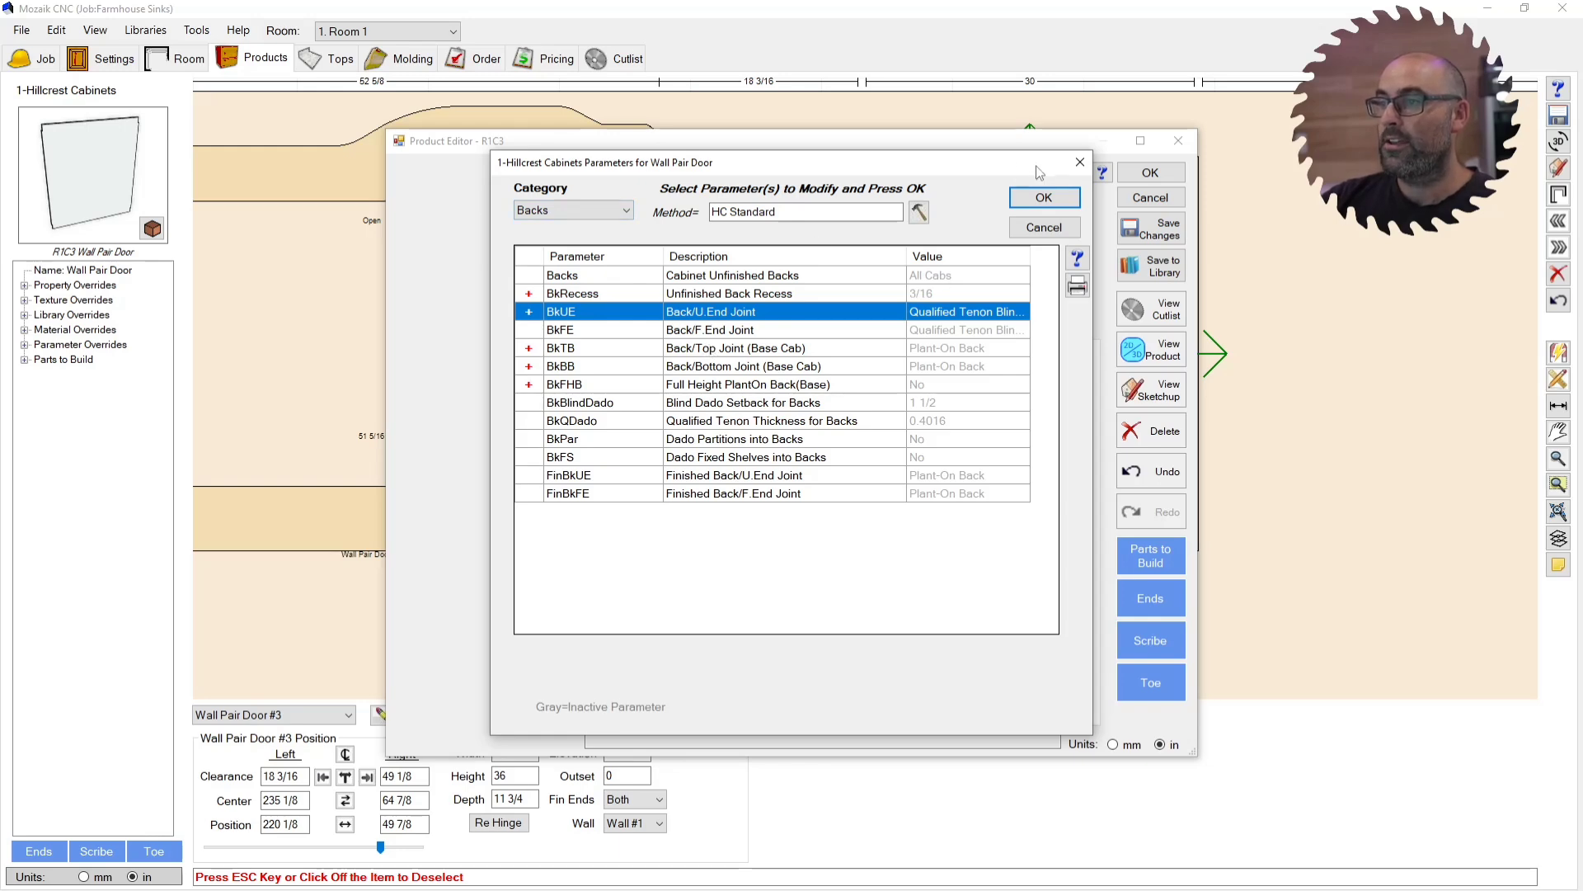
left_click(1044, 197)
left_click(1016, 426)
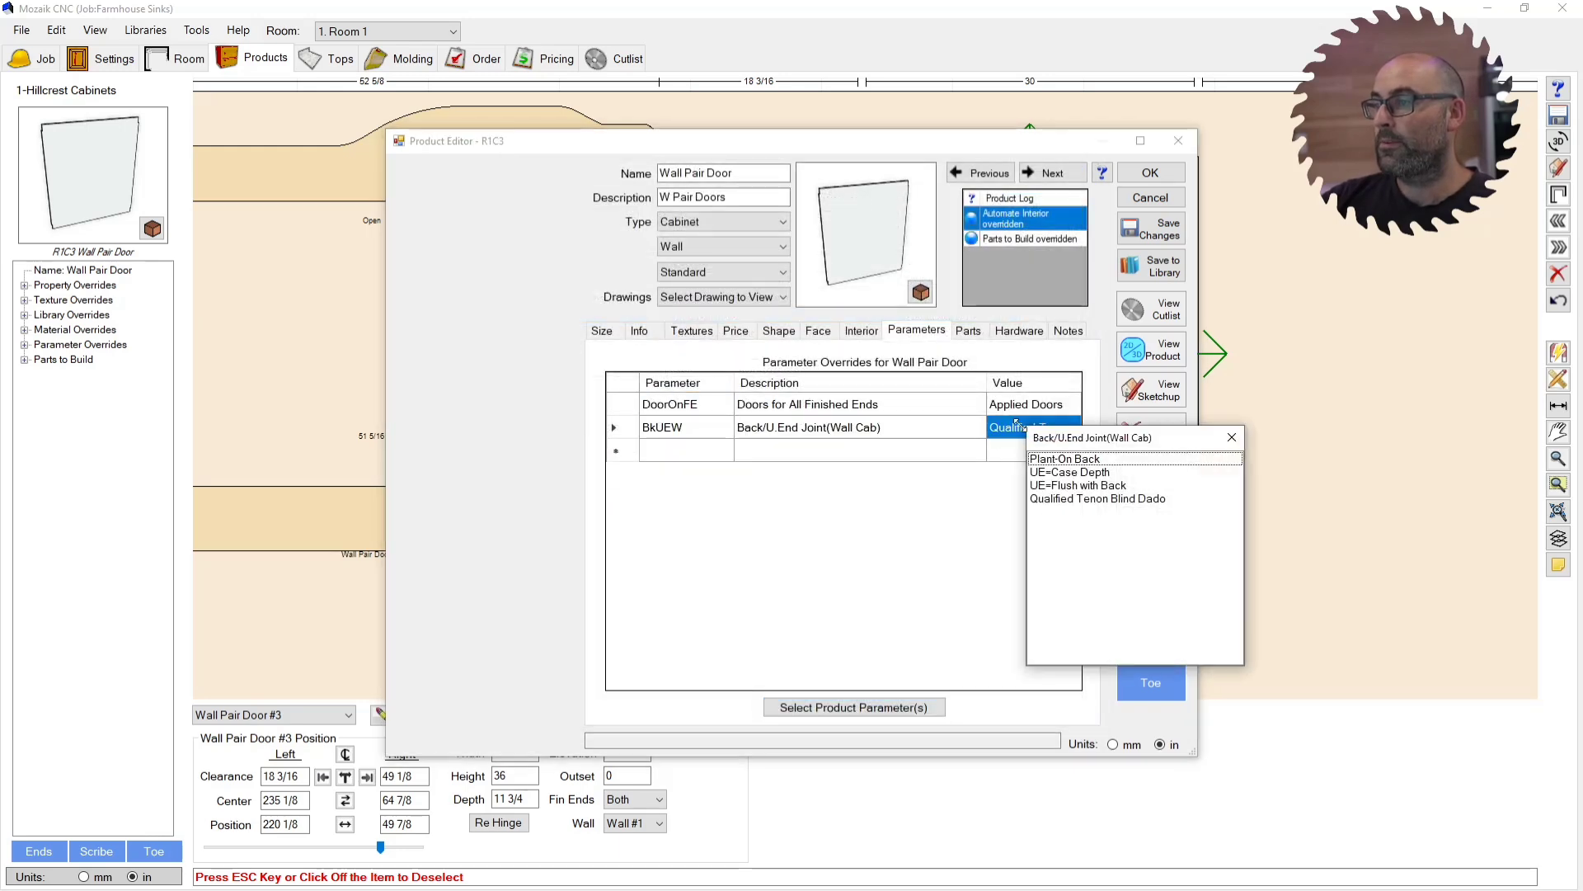
left_click(1064, 459)
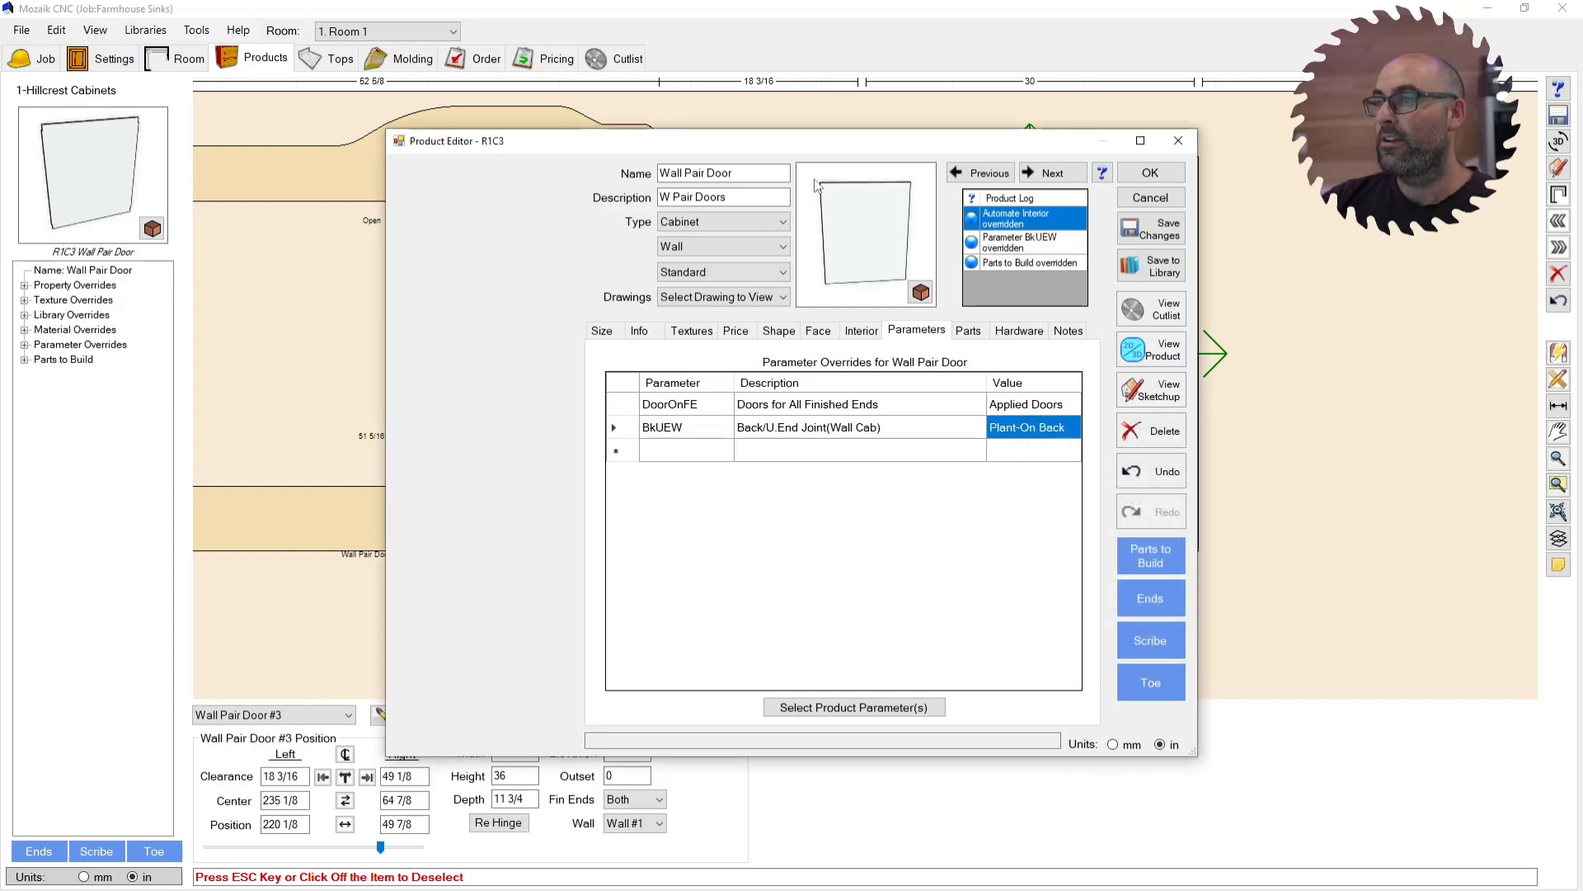
left_click(1151, 172)
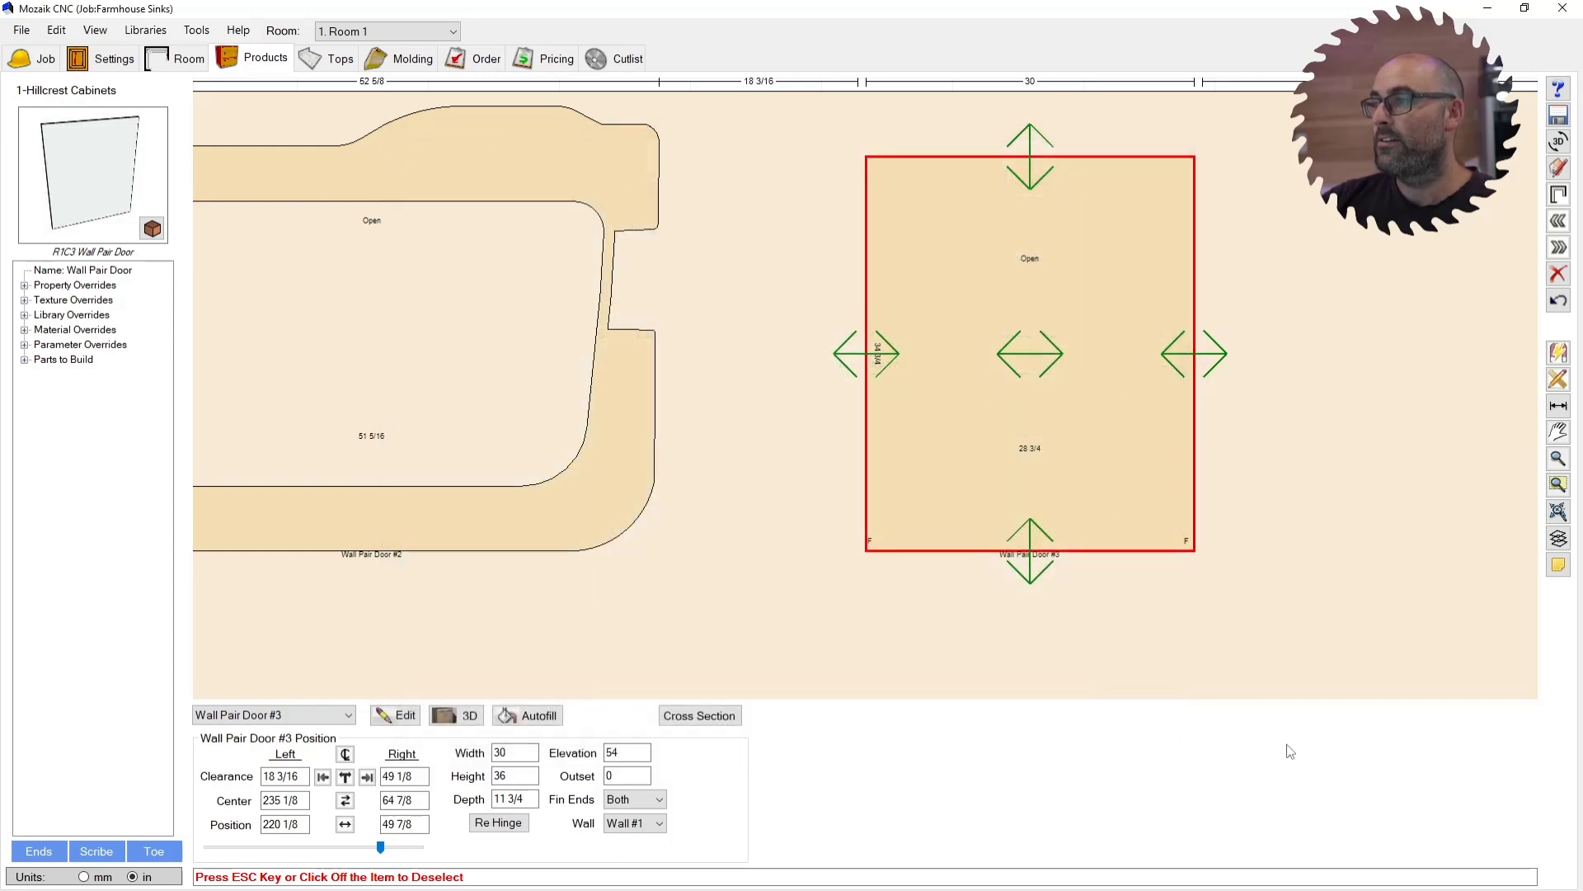
Step: Check Wall #1 in plan view with a dimension, then return to its elevation
left_click(1556, 195)
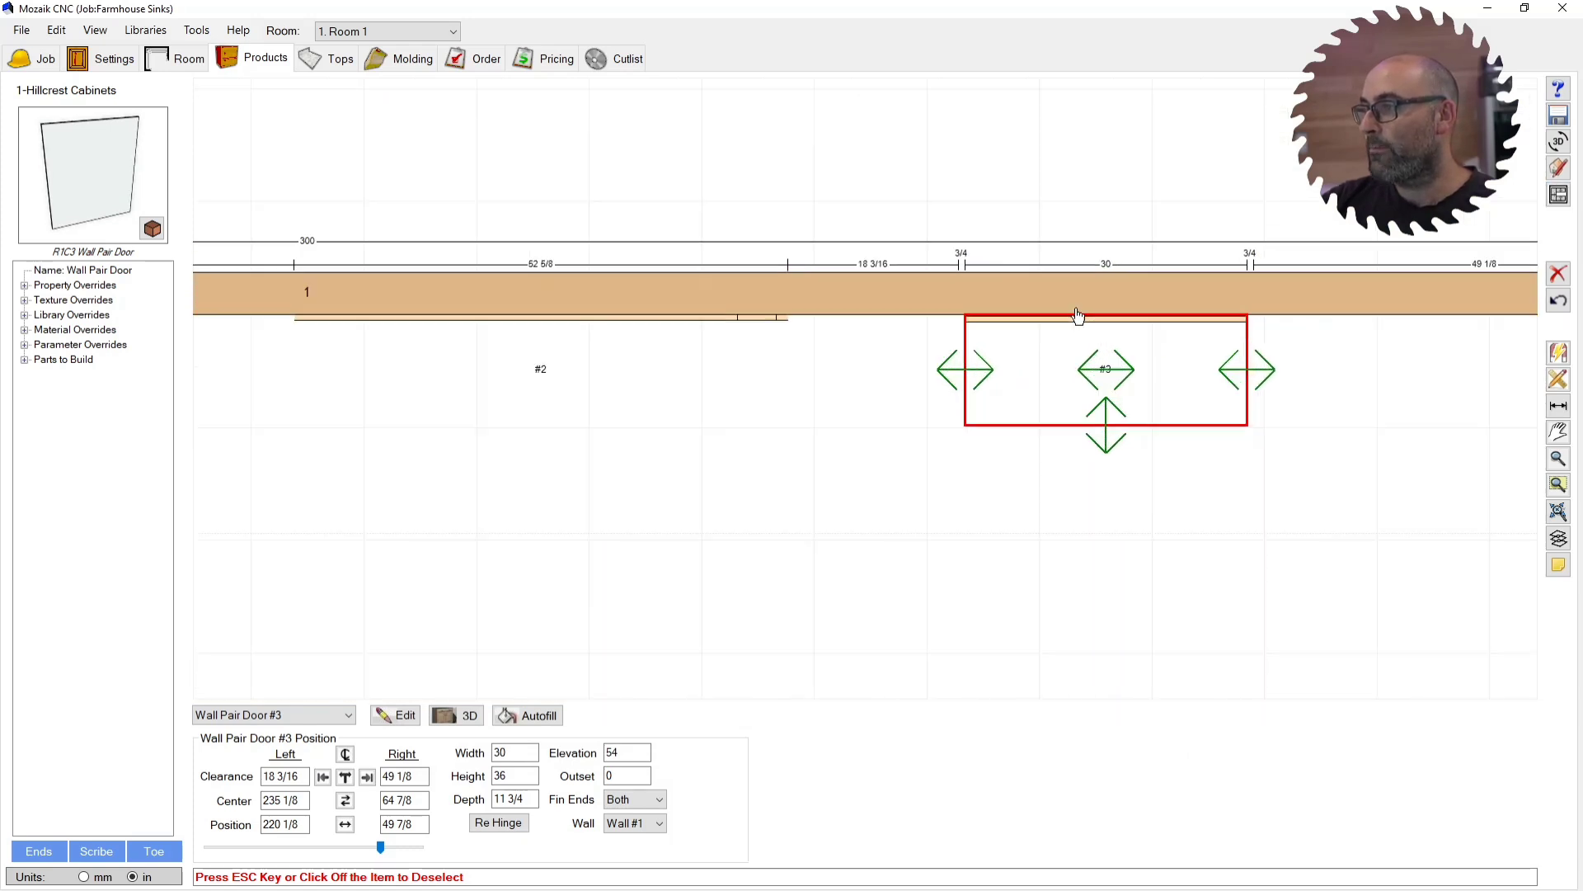
scroll(946, 311, "up", 5)
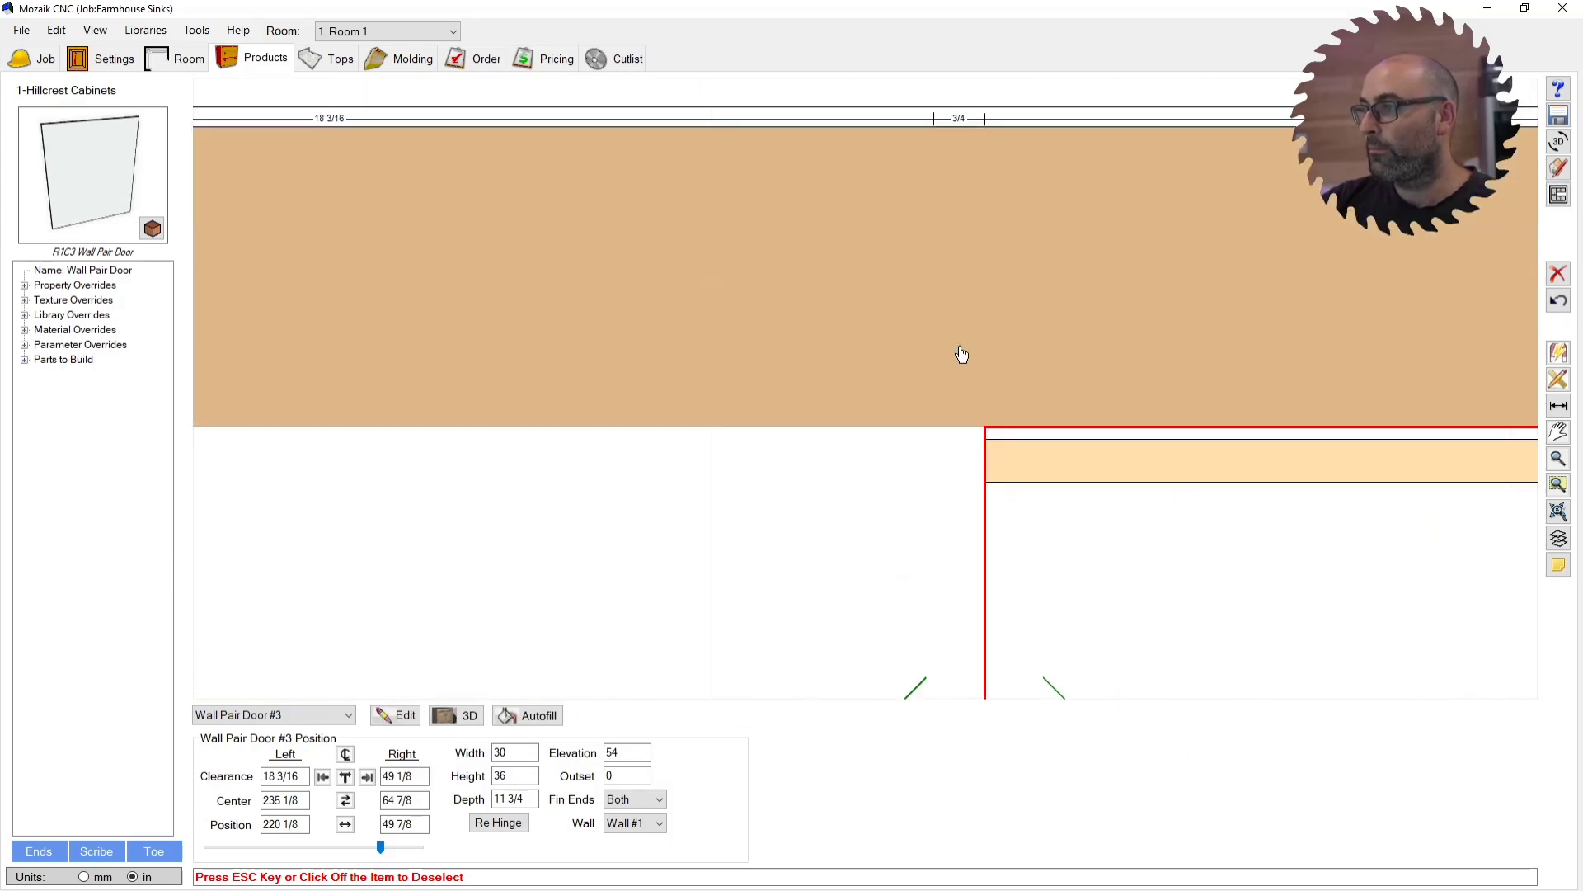
left_click(1559, 405)
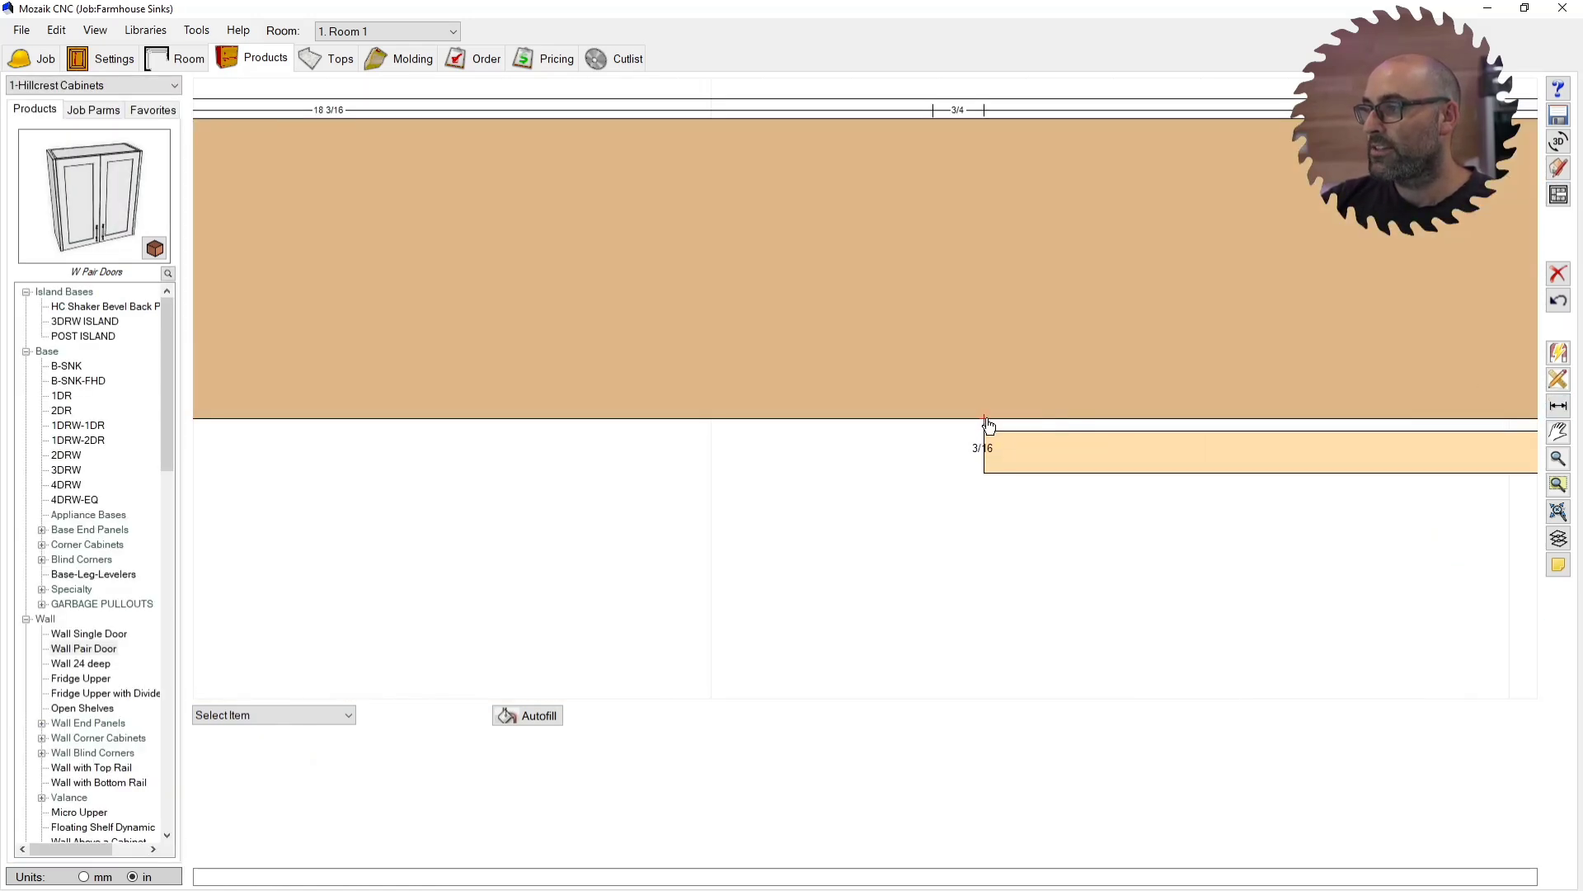
left_click(930, 420)
scroll(930, 421, "down", 4)
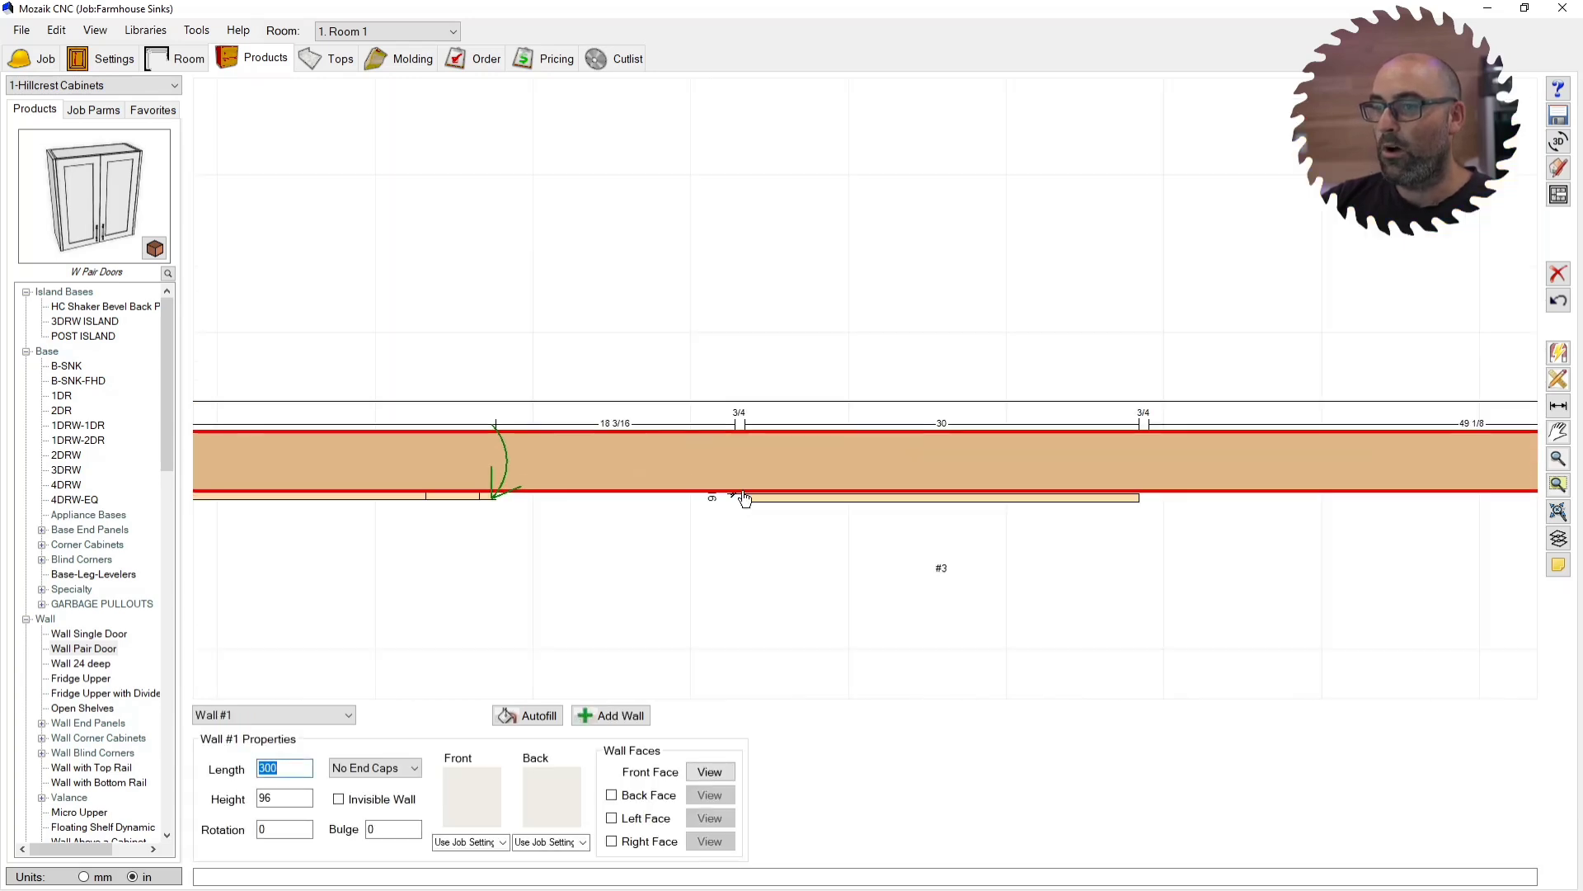
left_click(1559, 193)
Step: Add a BkRecessW override of 0 to Wall Pair Door #3, keeping BkUEW at Plant-On Back
left_click(916, 460)
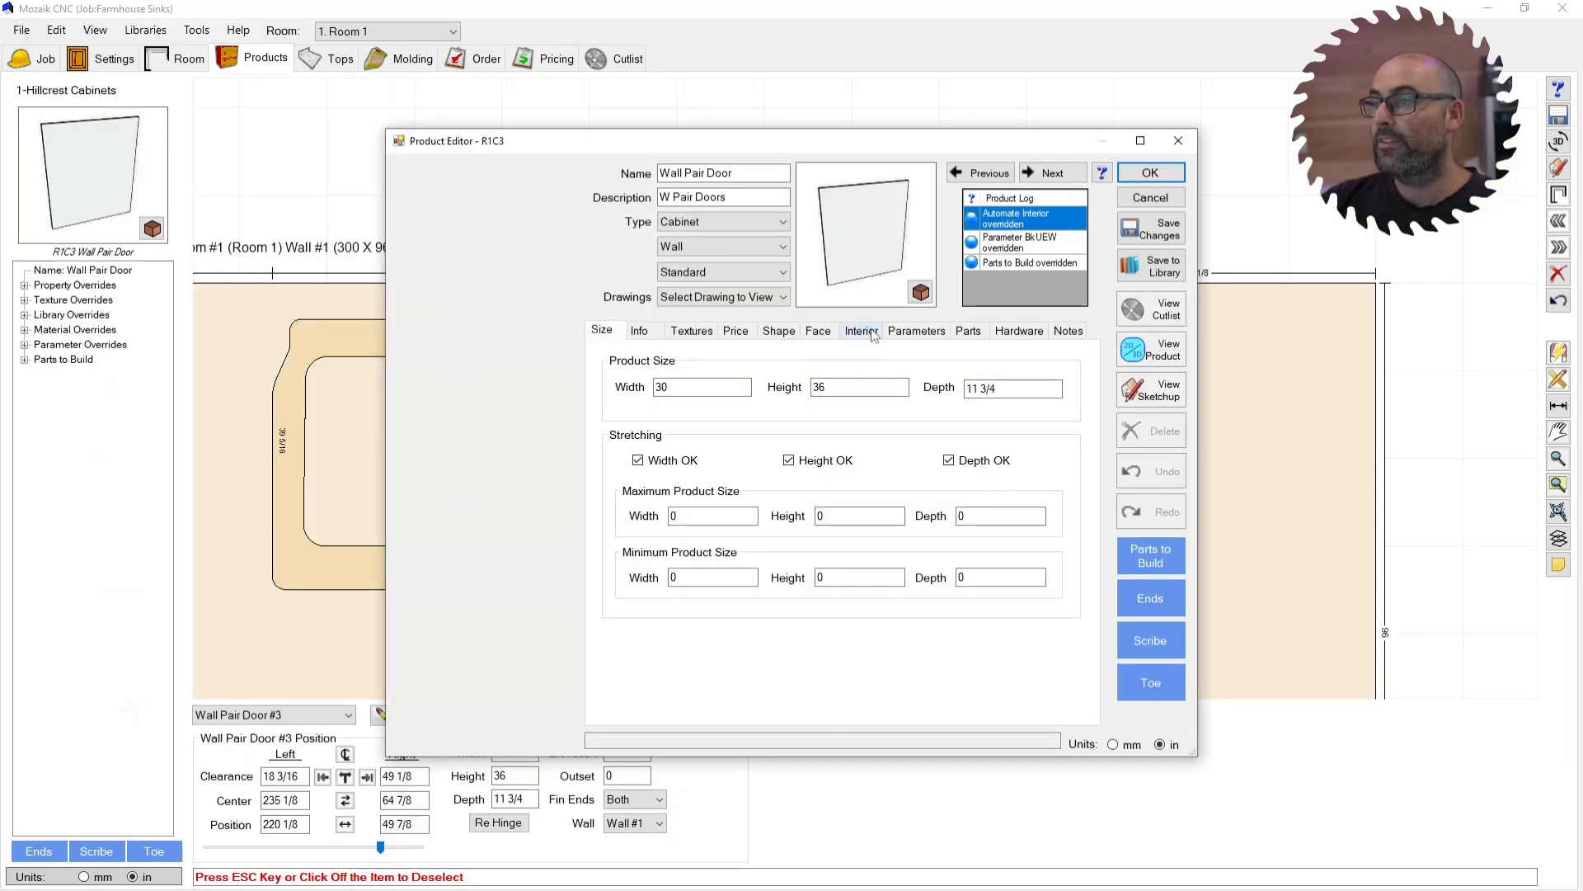
left_click(917, 330)
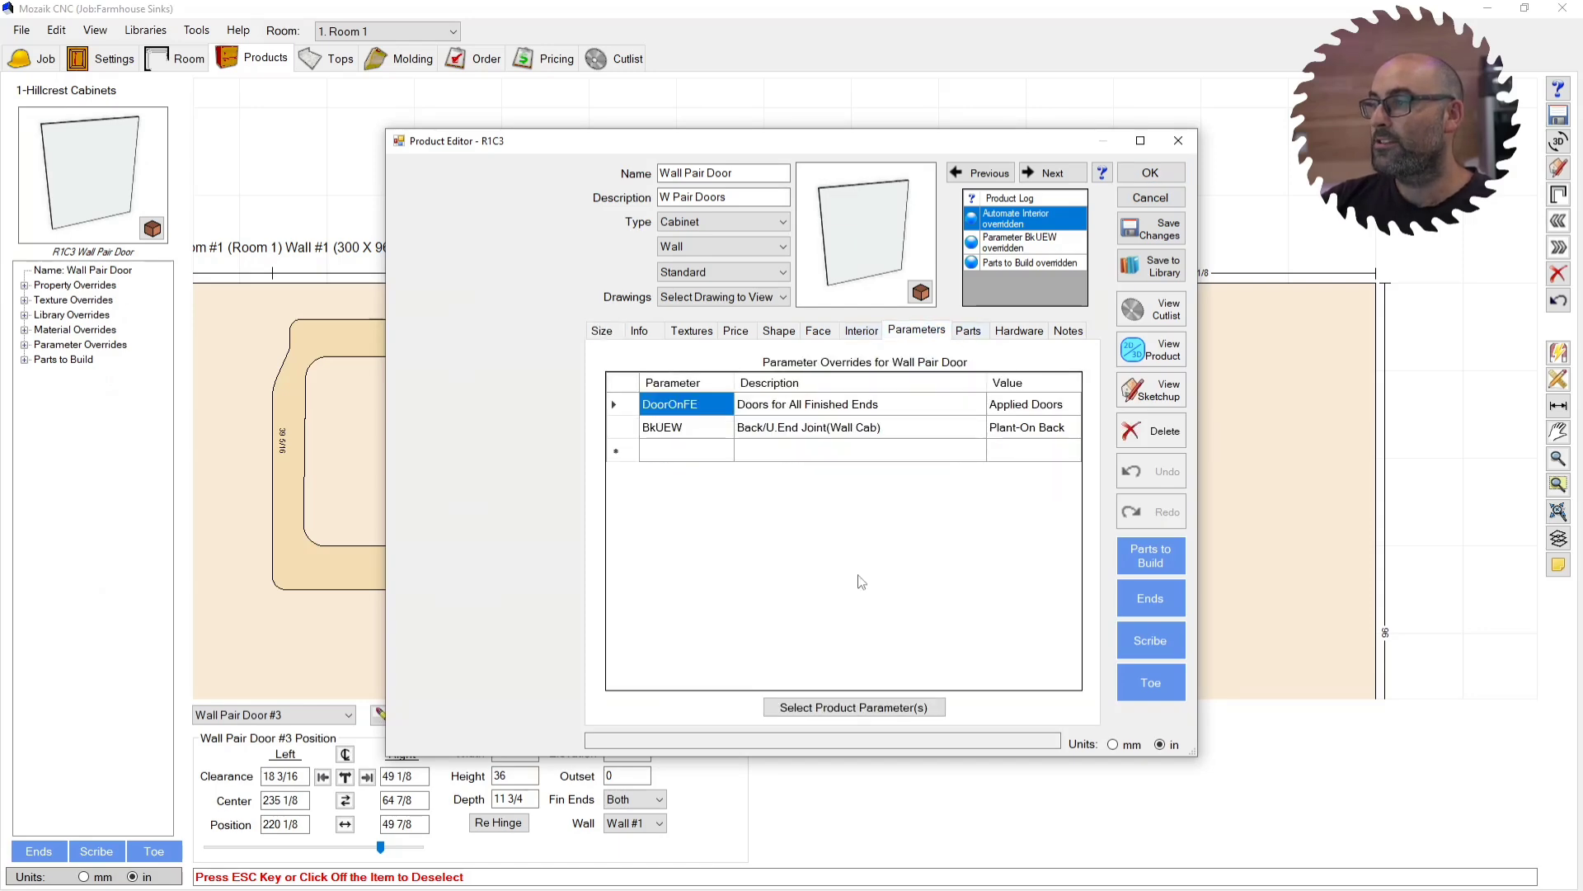
left_click(827, 707)
left_click(699, 292)
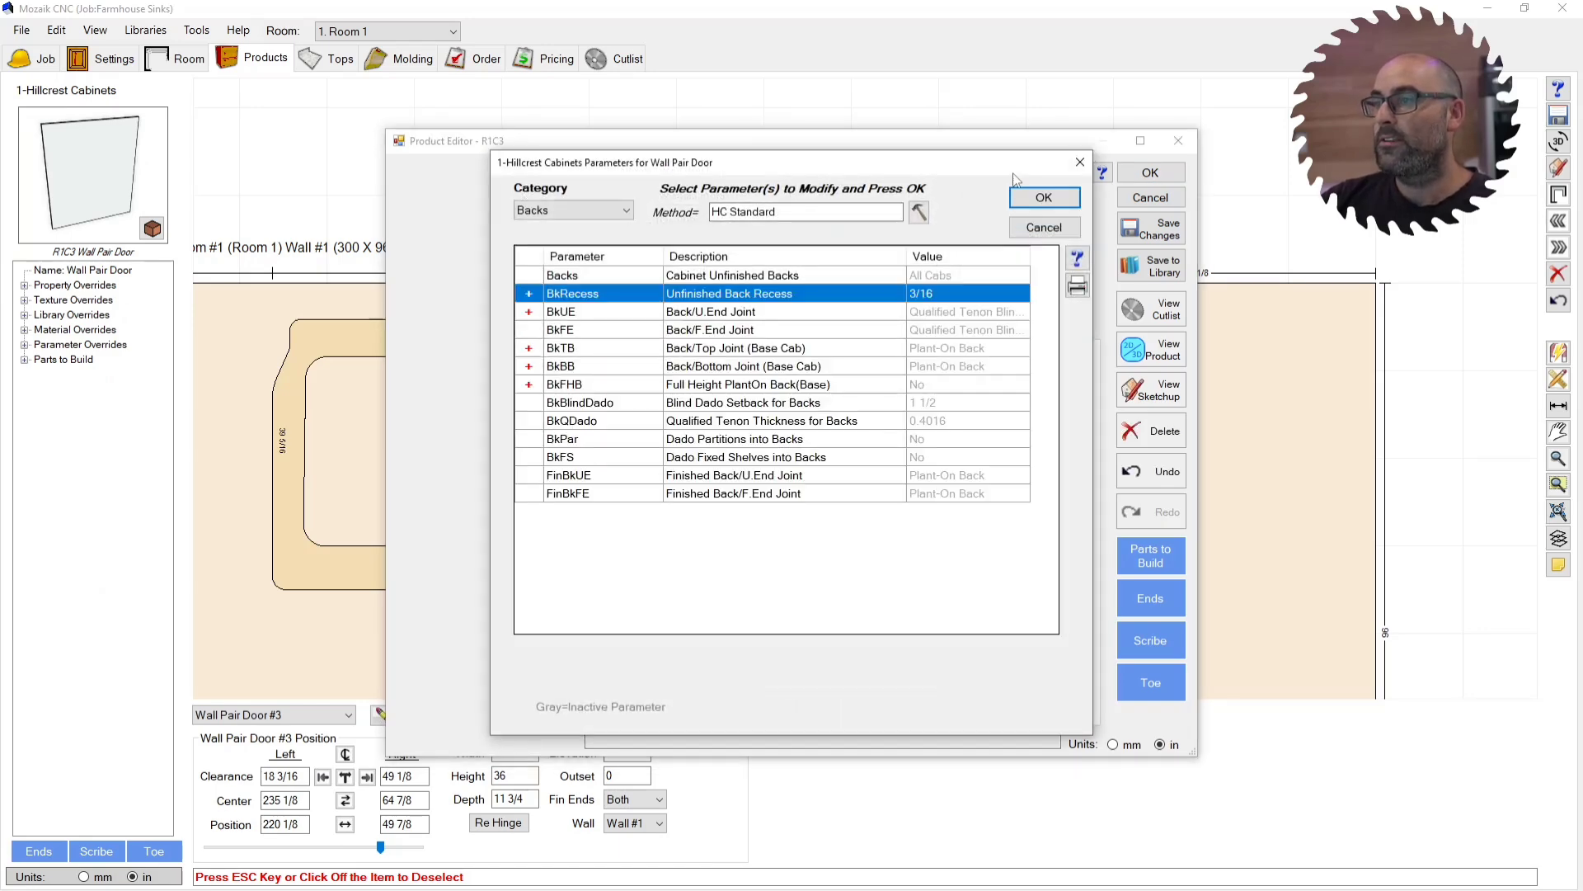
left_click(1044, 198)
left_click(1026, 435)
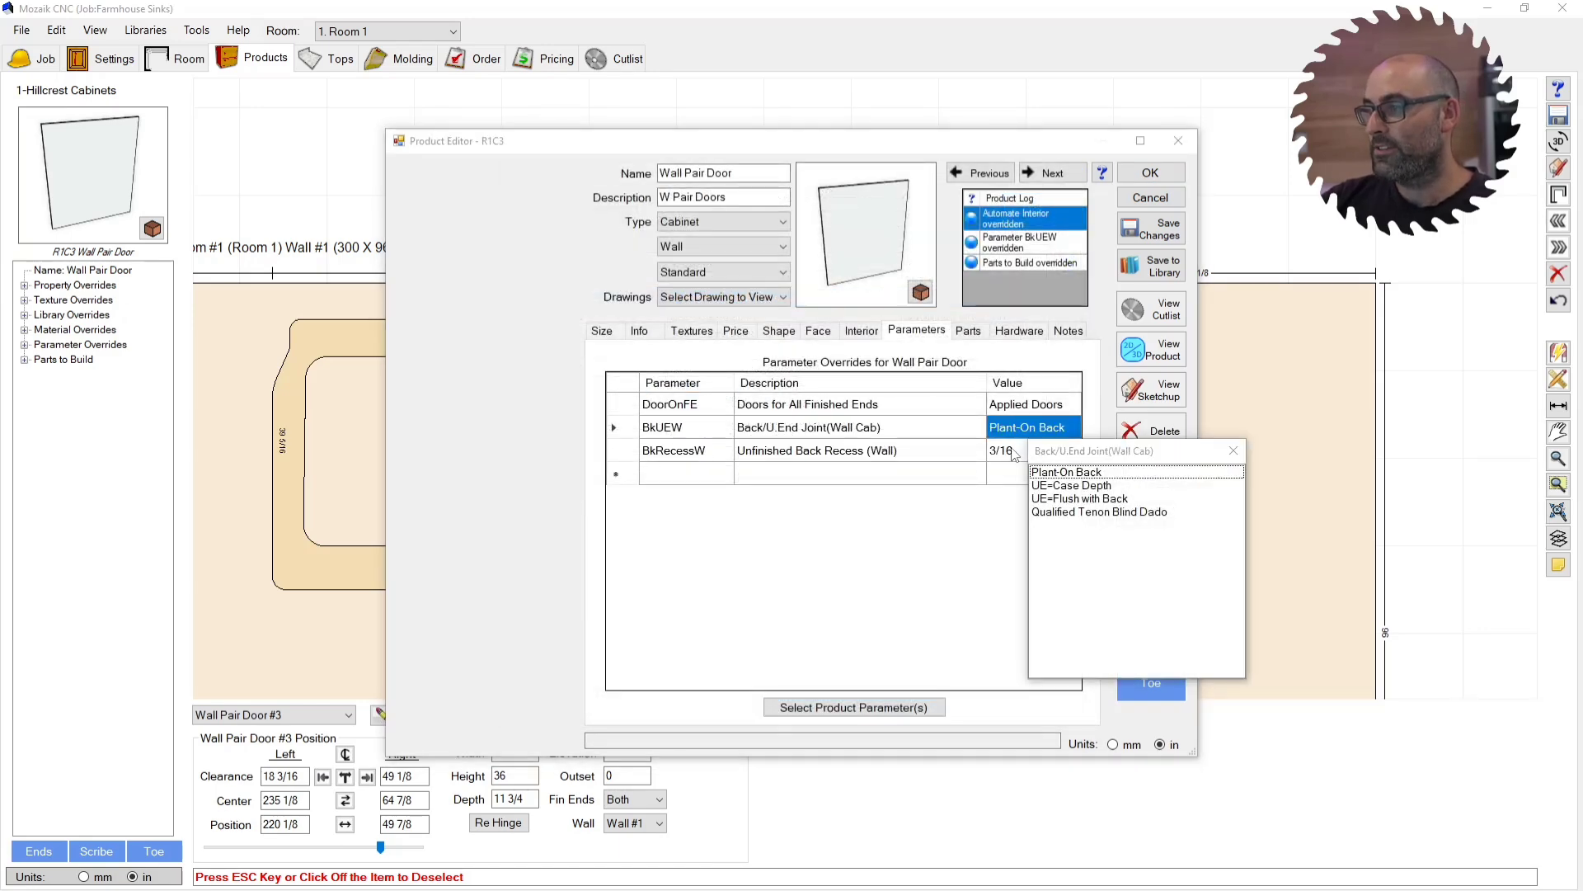
left_click(1230, 453)
left_click(1050, 459)
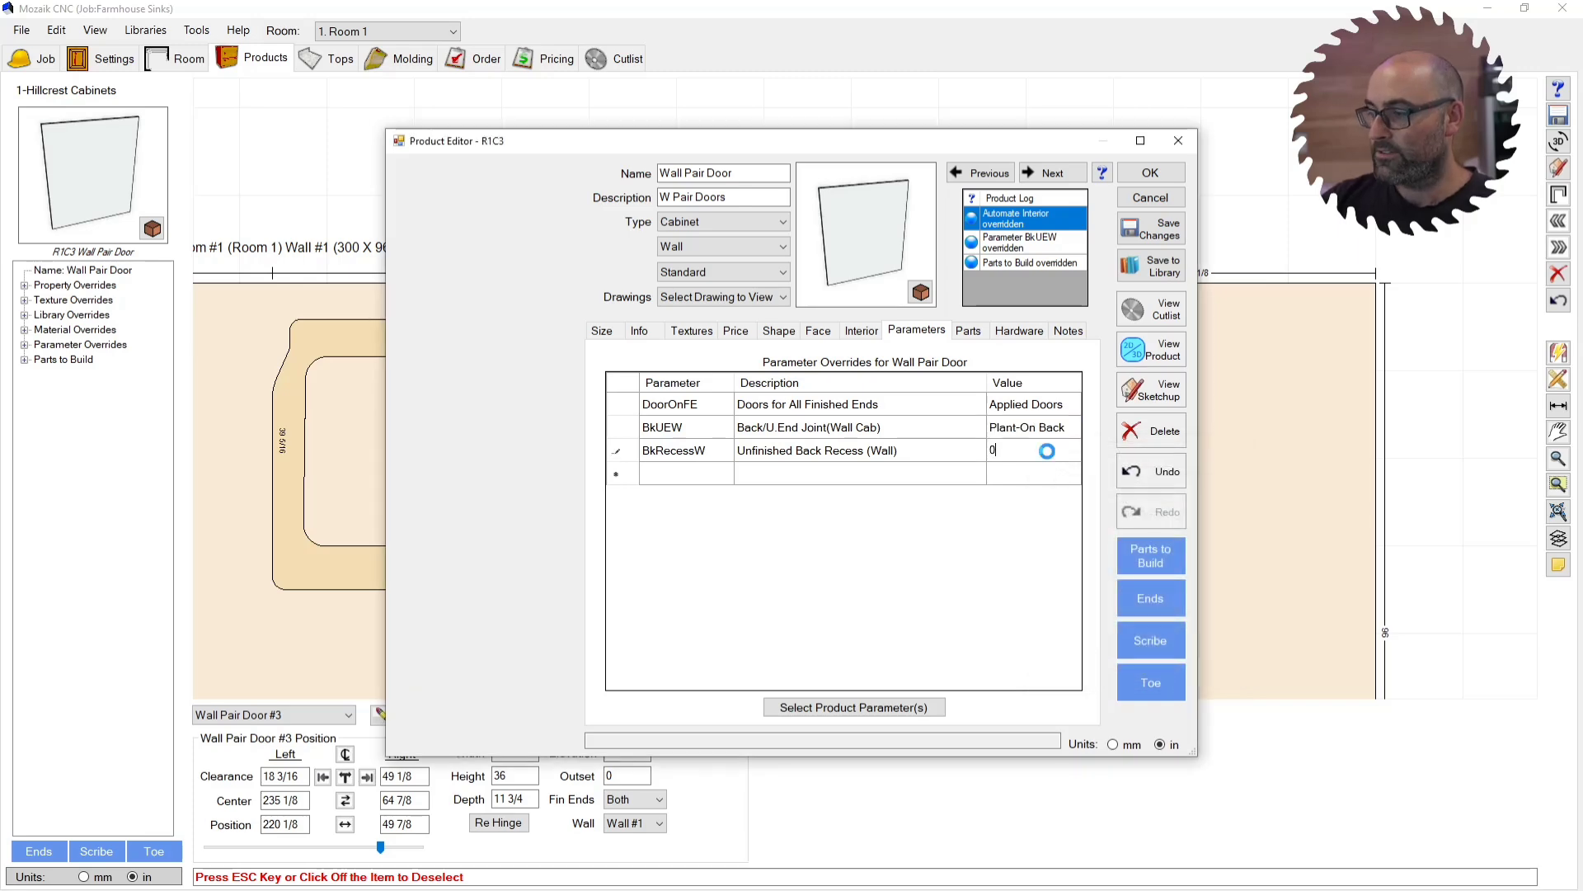
type("0")
key("Return")
Step: Stretch Wall Pair Door #3 to 59 wide and 41 1/2 high at 48 1/2 elevation
left_click(1155, 172)
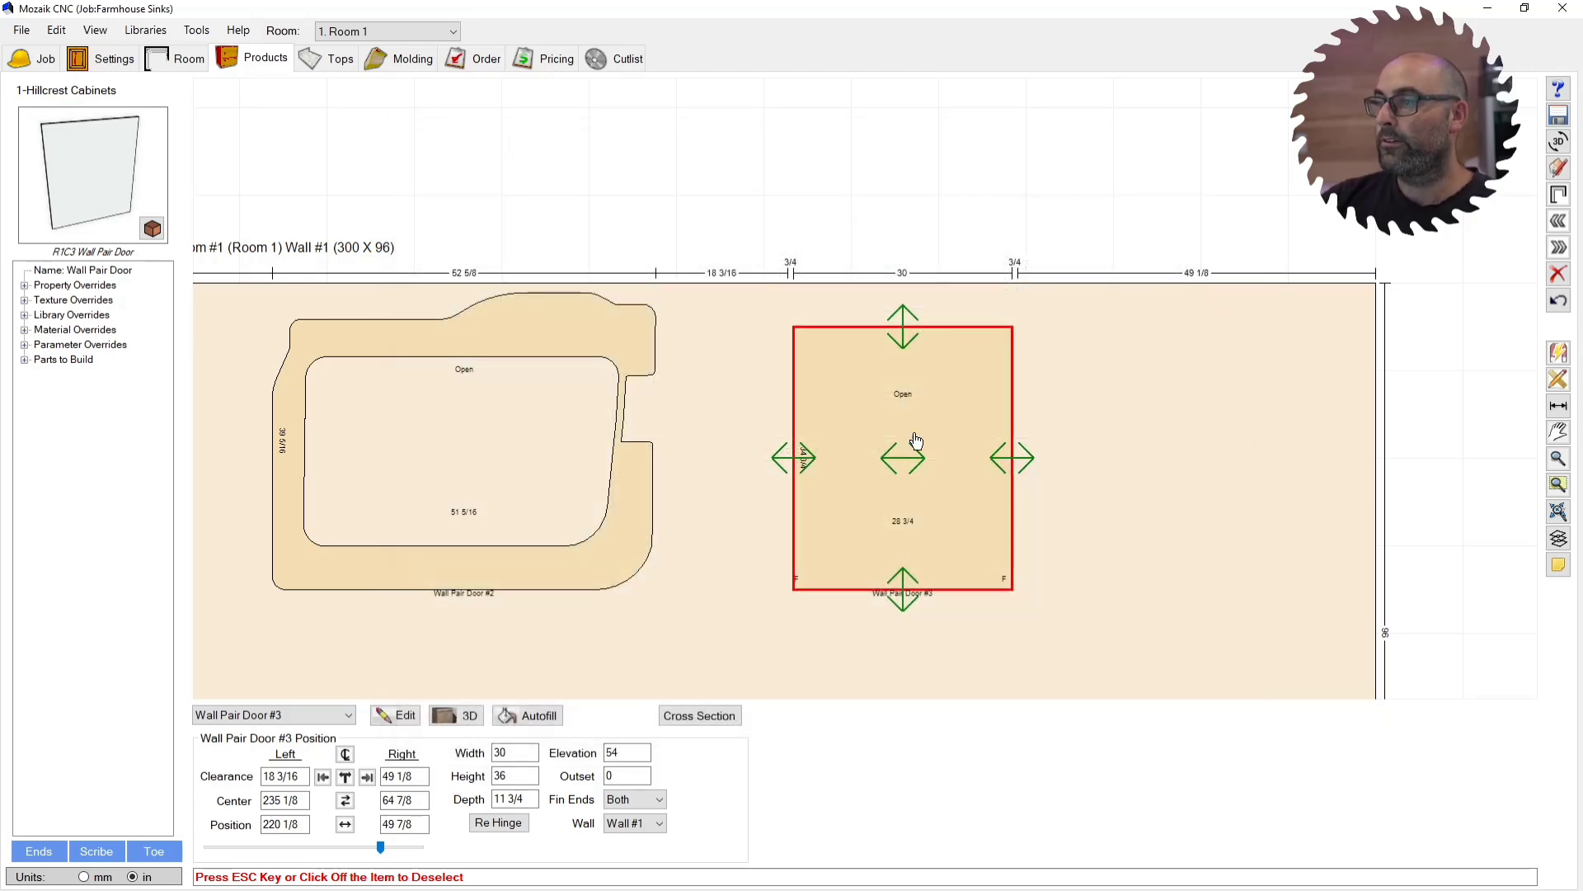
double_click(998, 449)
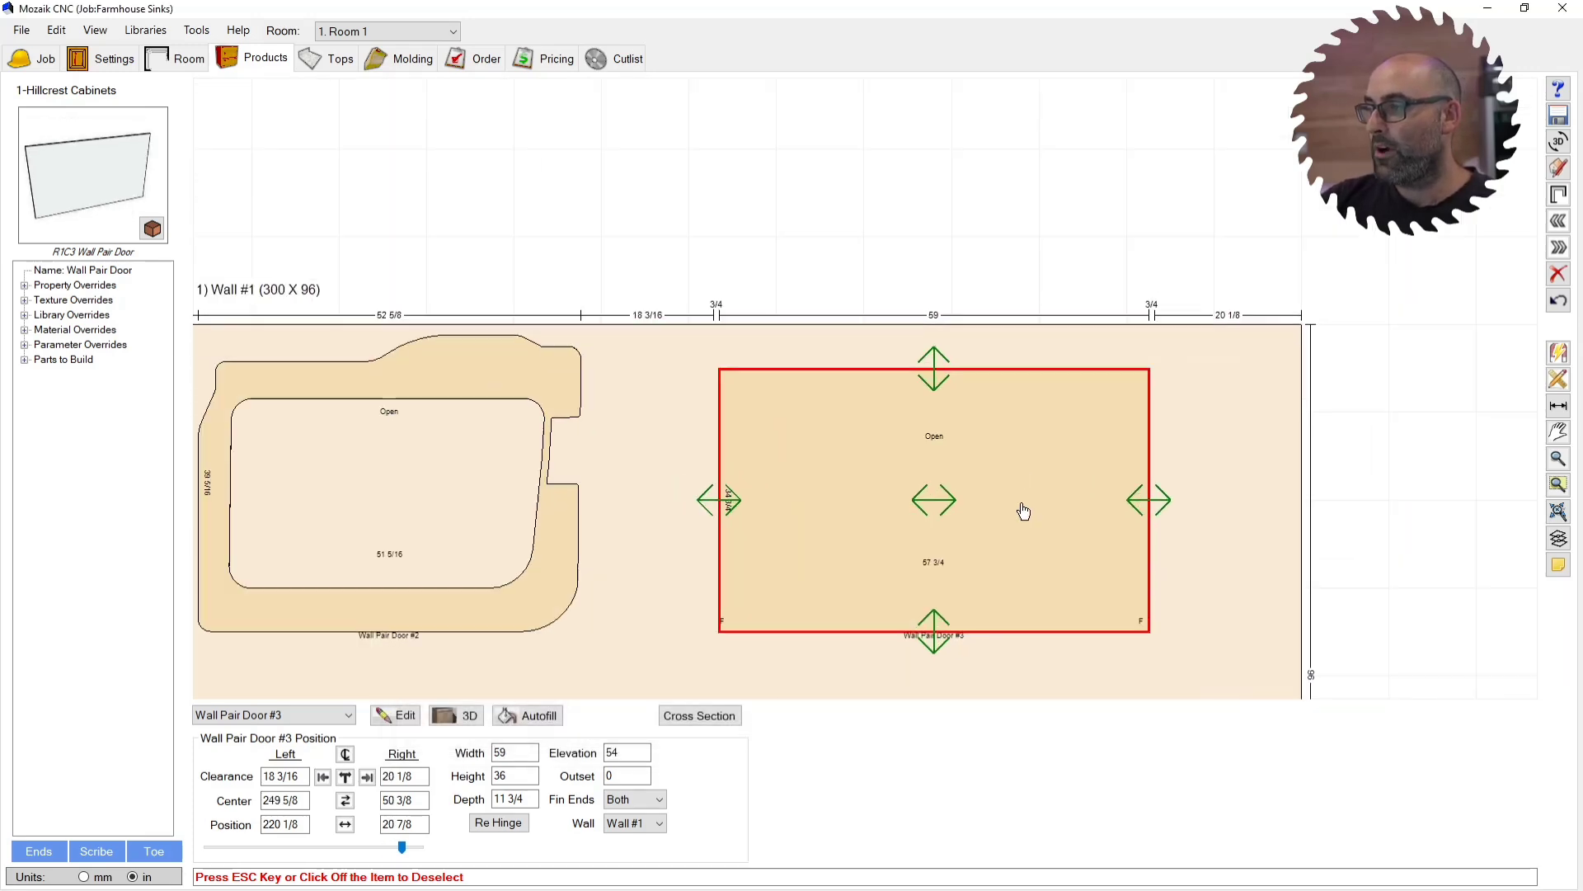
scroll(889, 552, "down", 2)
left_click_drag(860, 556, 860, 593)
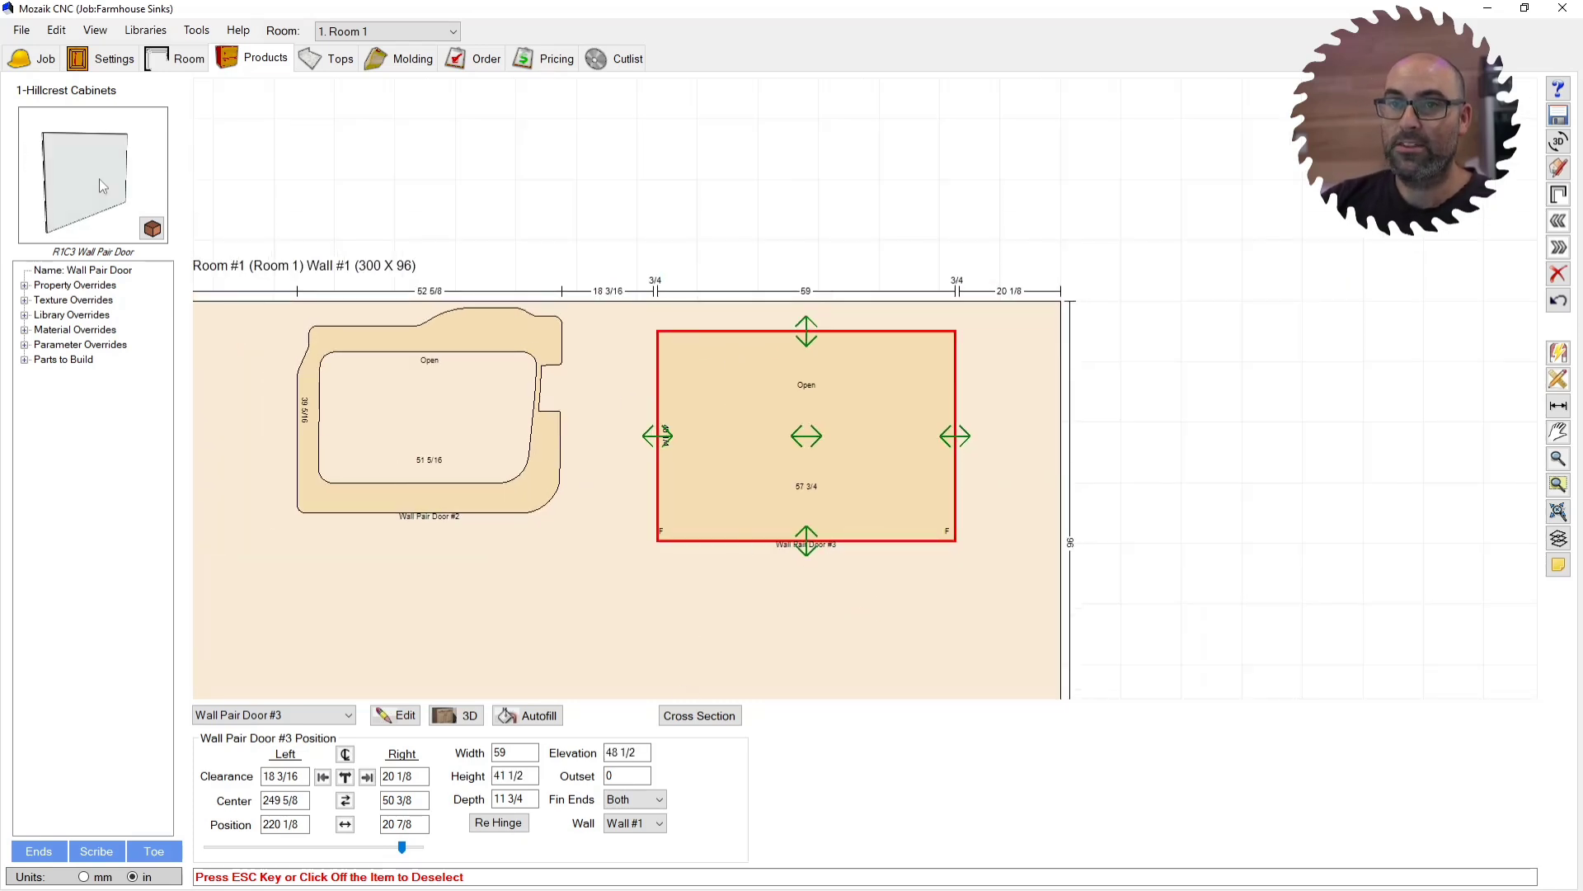
Step: Set the door's finished ends to None
left_click(657, 796)
left_click(626, 858)
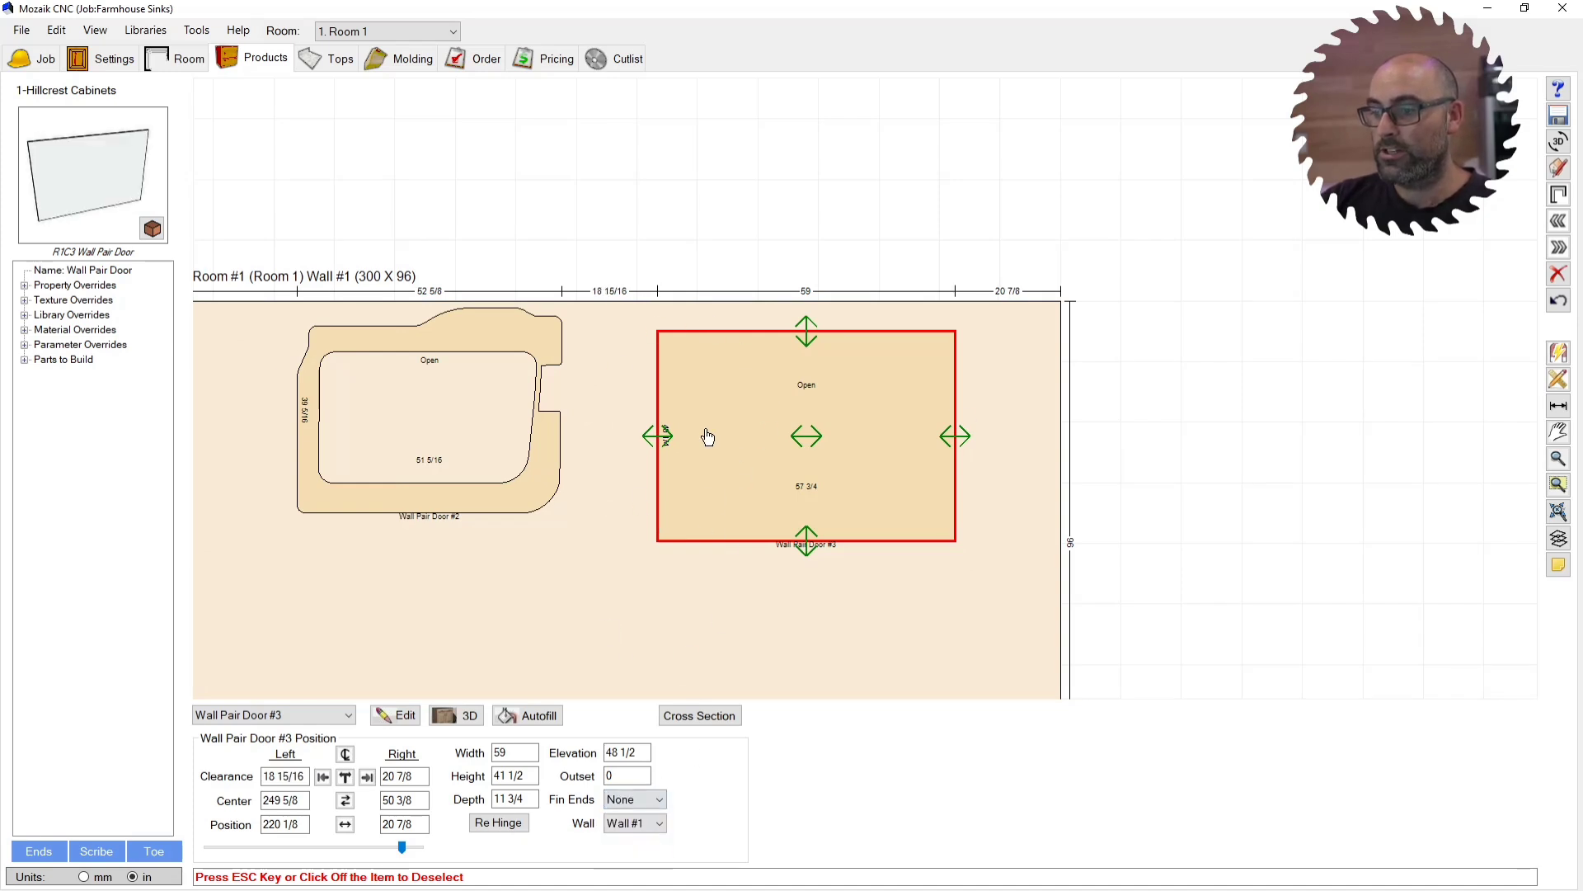
scroll(725, 496, "up", 3)
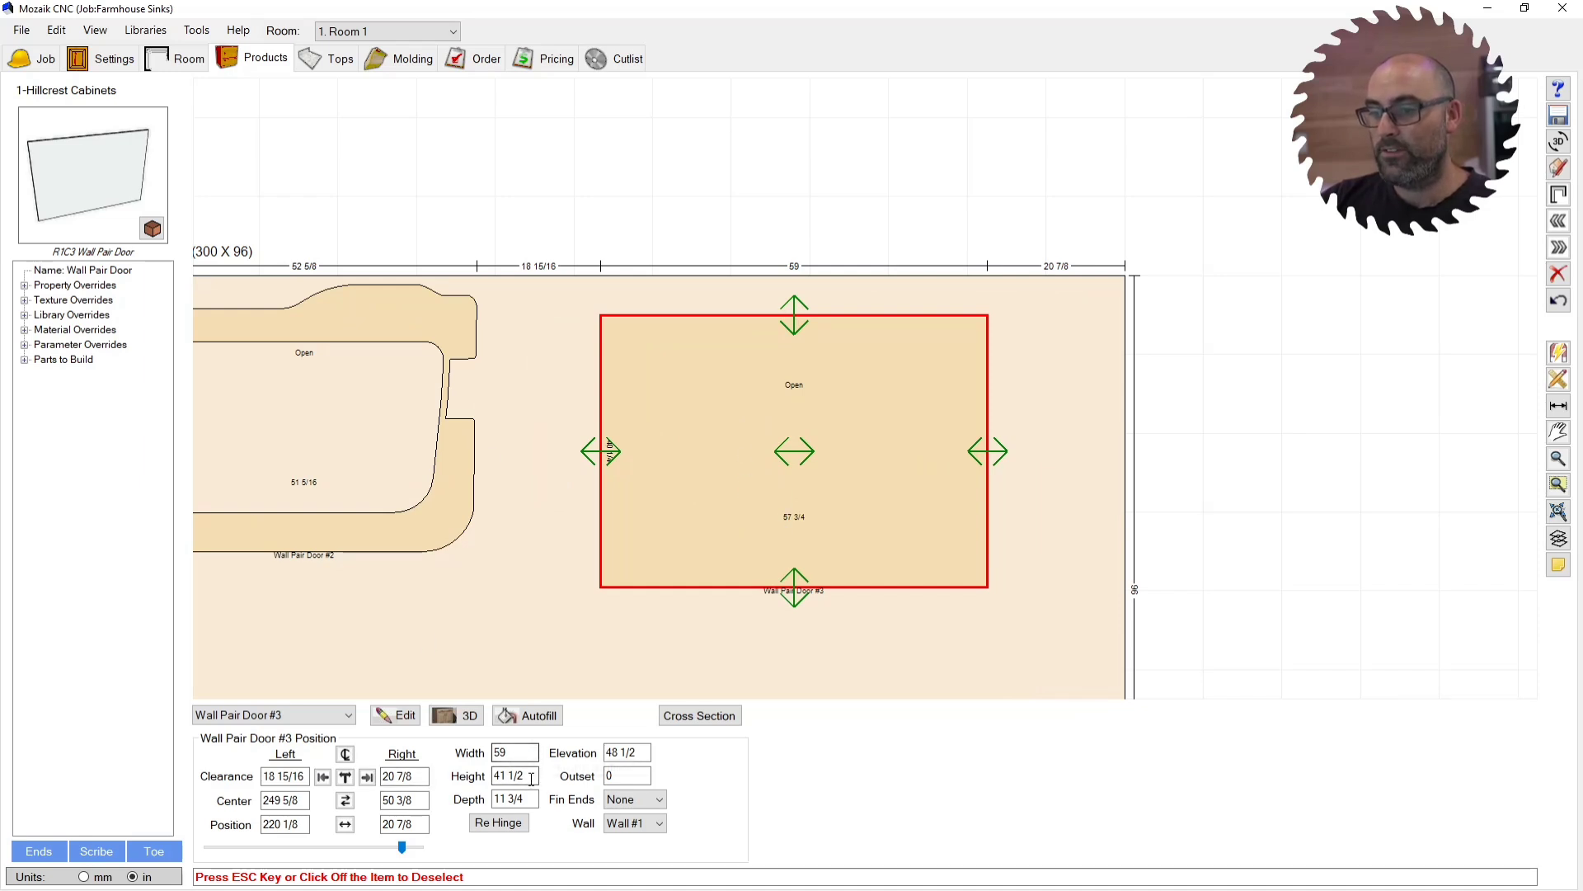
double_click(707, 496)
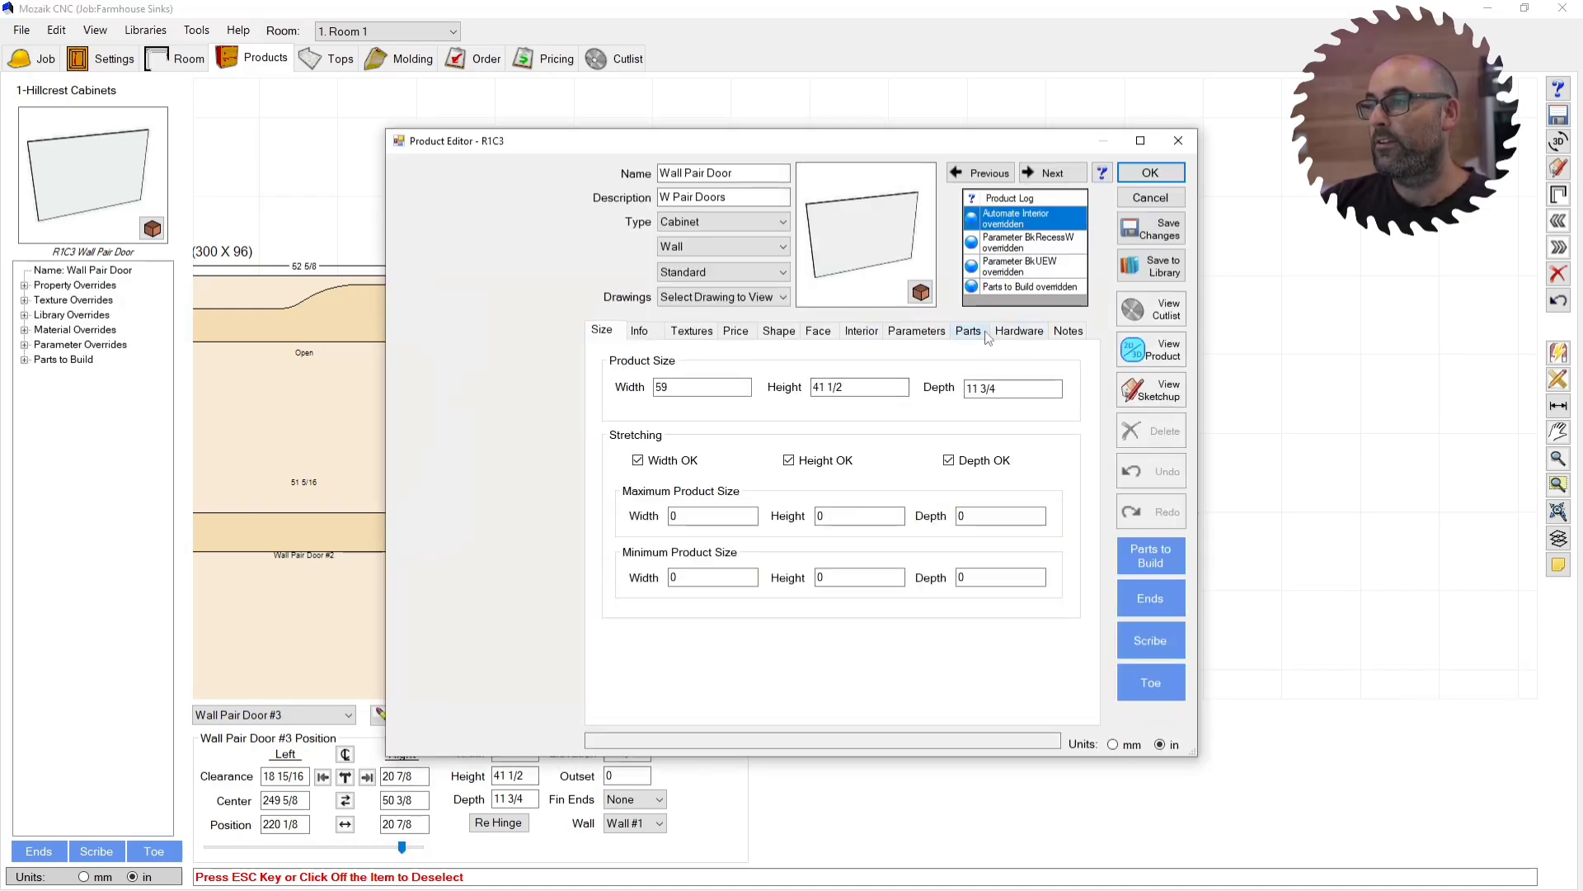
left_click(968, 330)
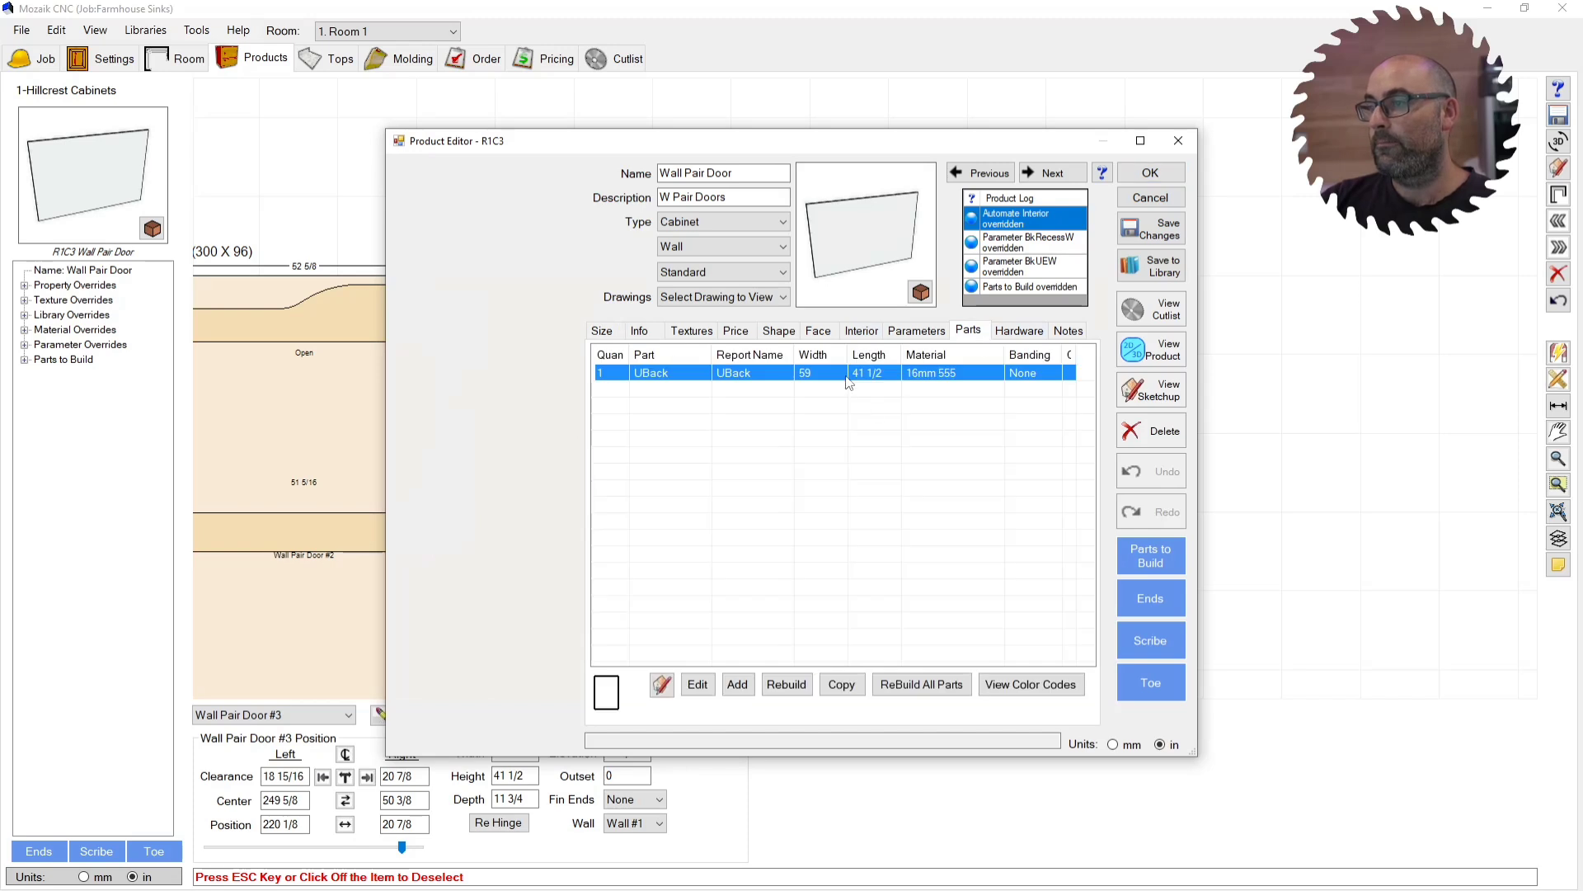
left_click(1150, 173)
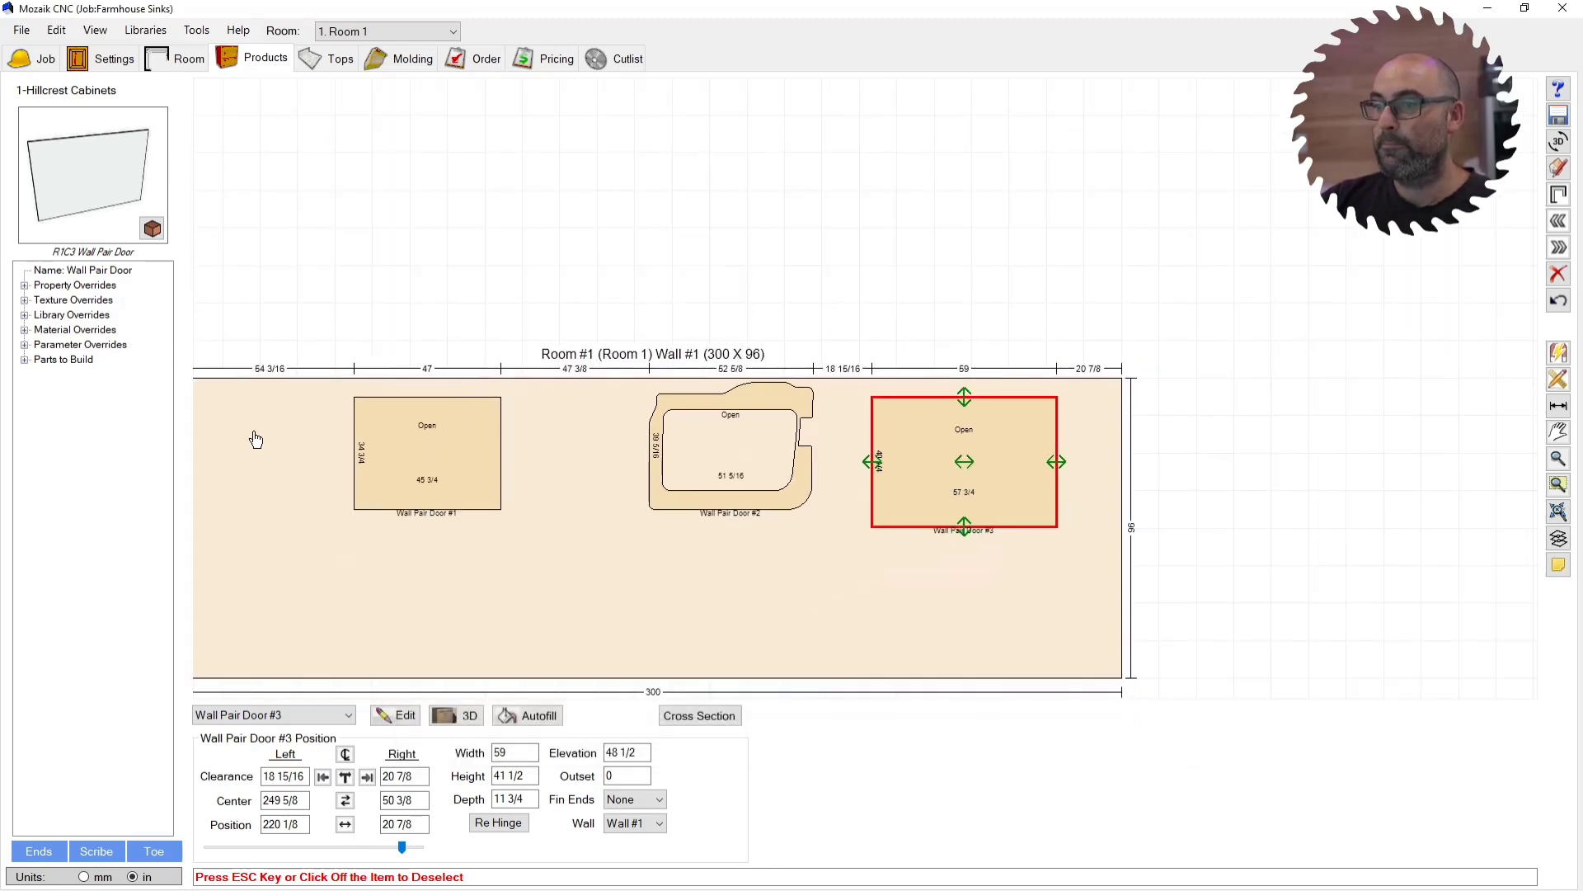
left_click(404, 464)
left_click(885, 468)
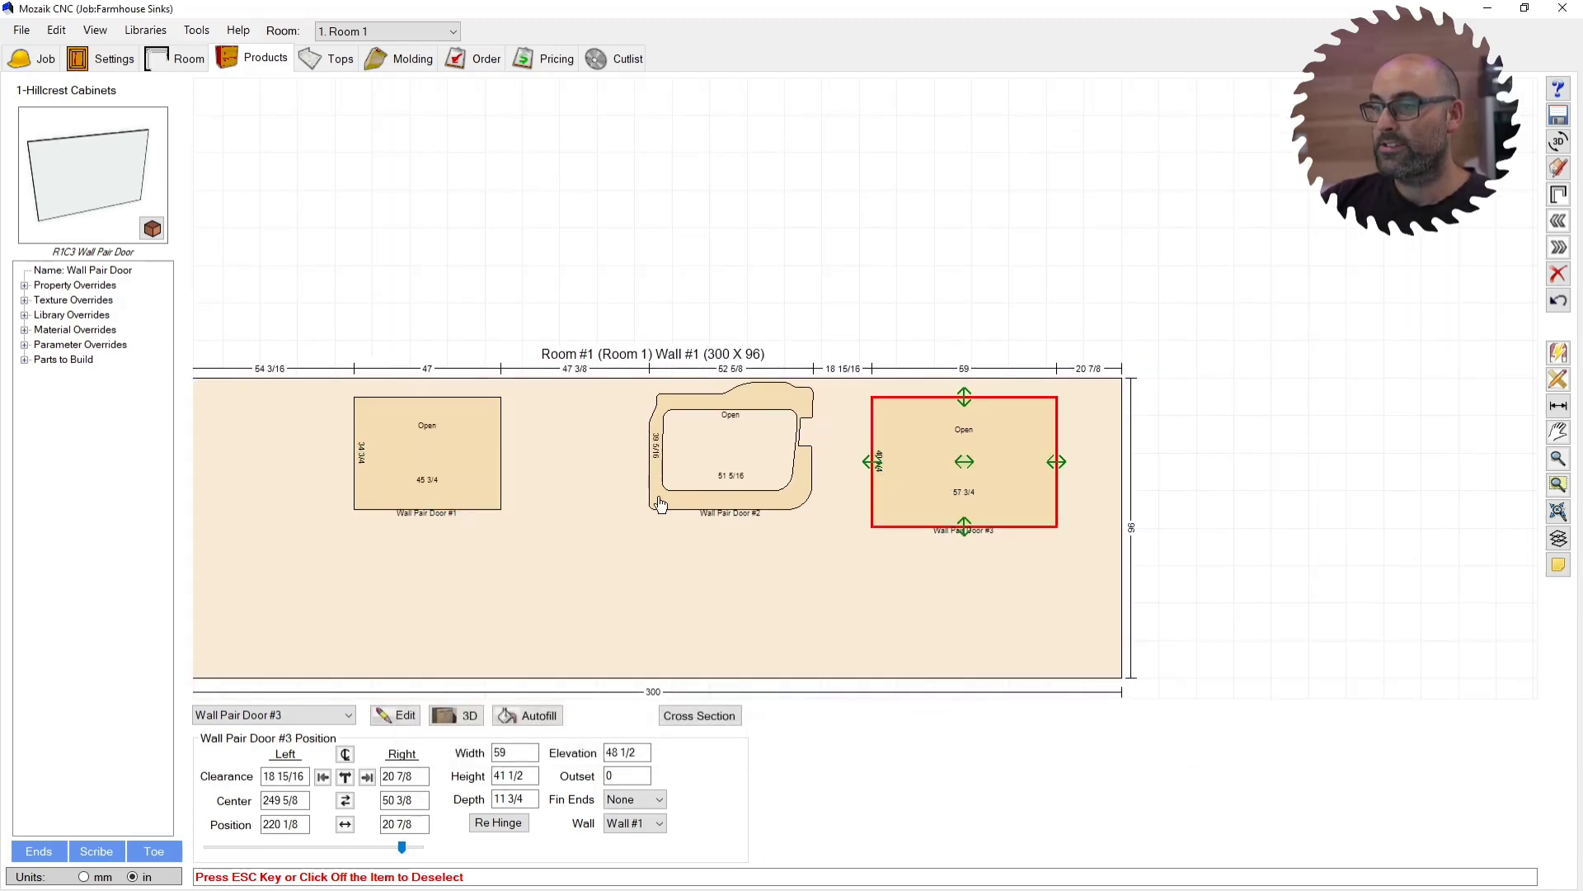
Step: Move the 59-wide door to Wall #1's left end and open its UBack part's shape editor
left_click(421, 474)
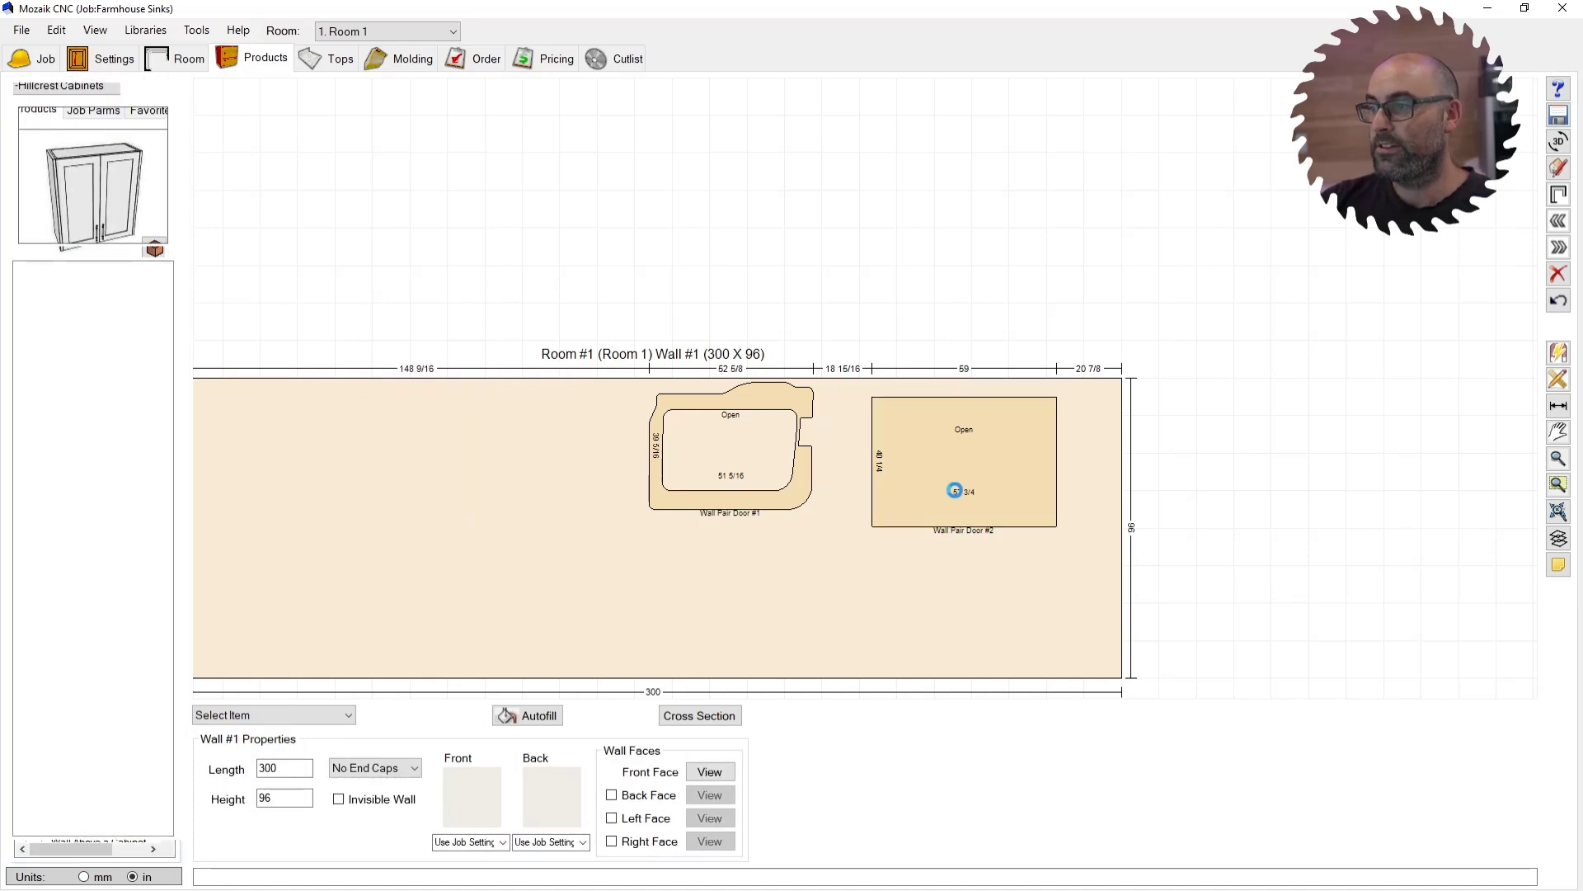
left_click_drag(954, 491, 375, 490)
scroll(501, 488, "up", 3)
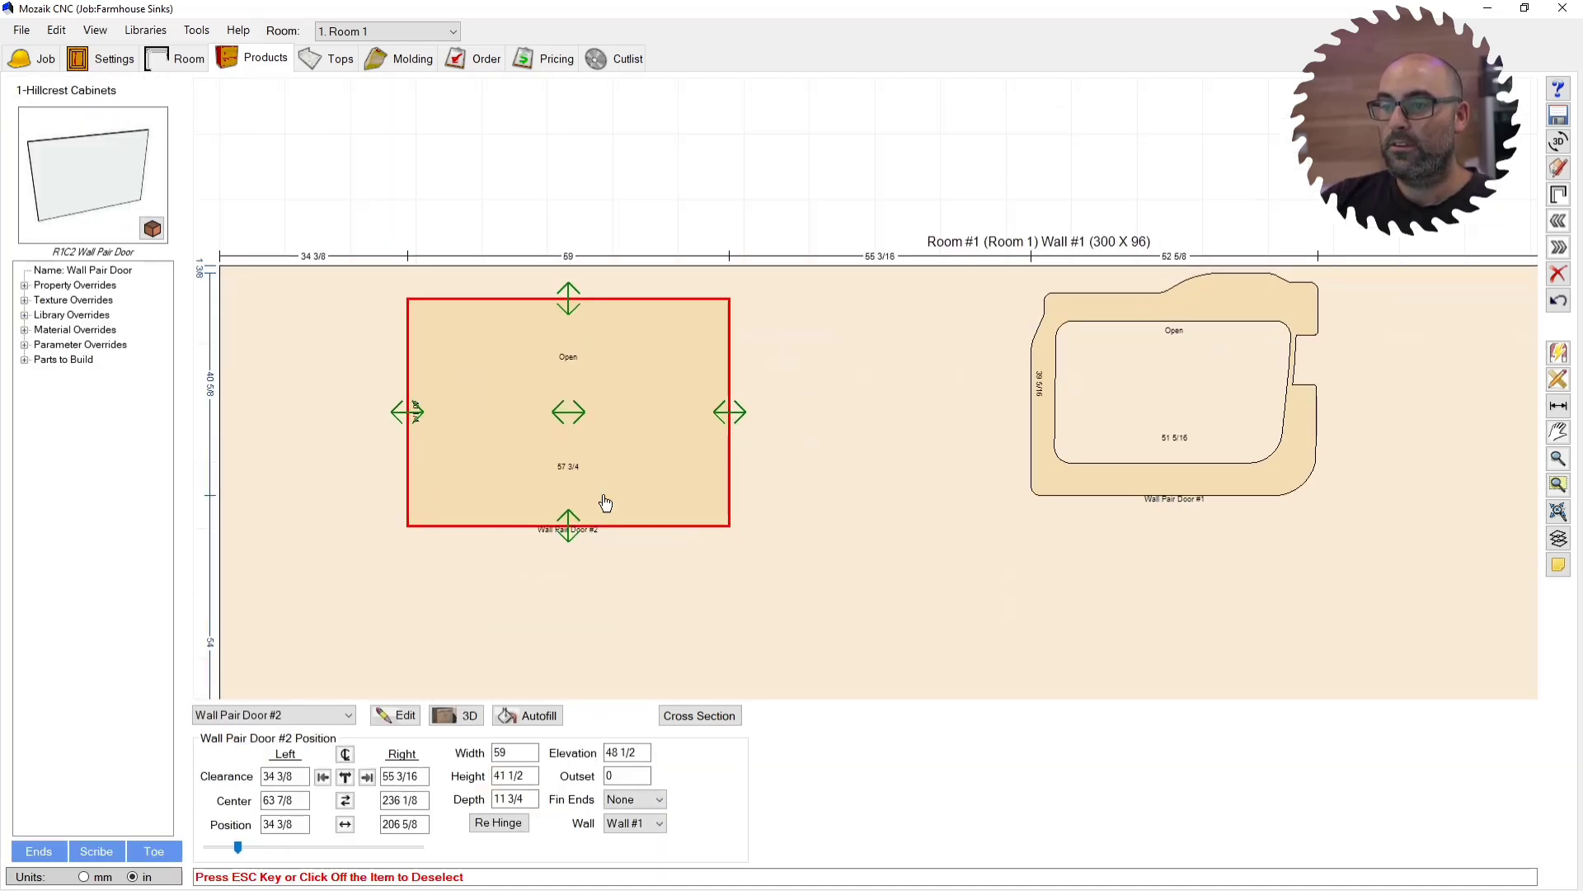
double_click(505, 404)
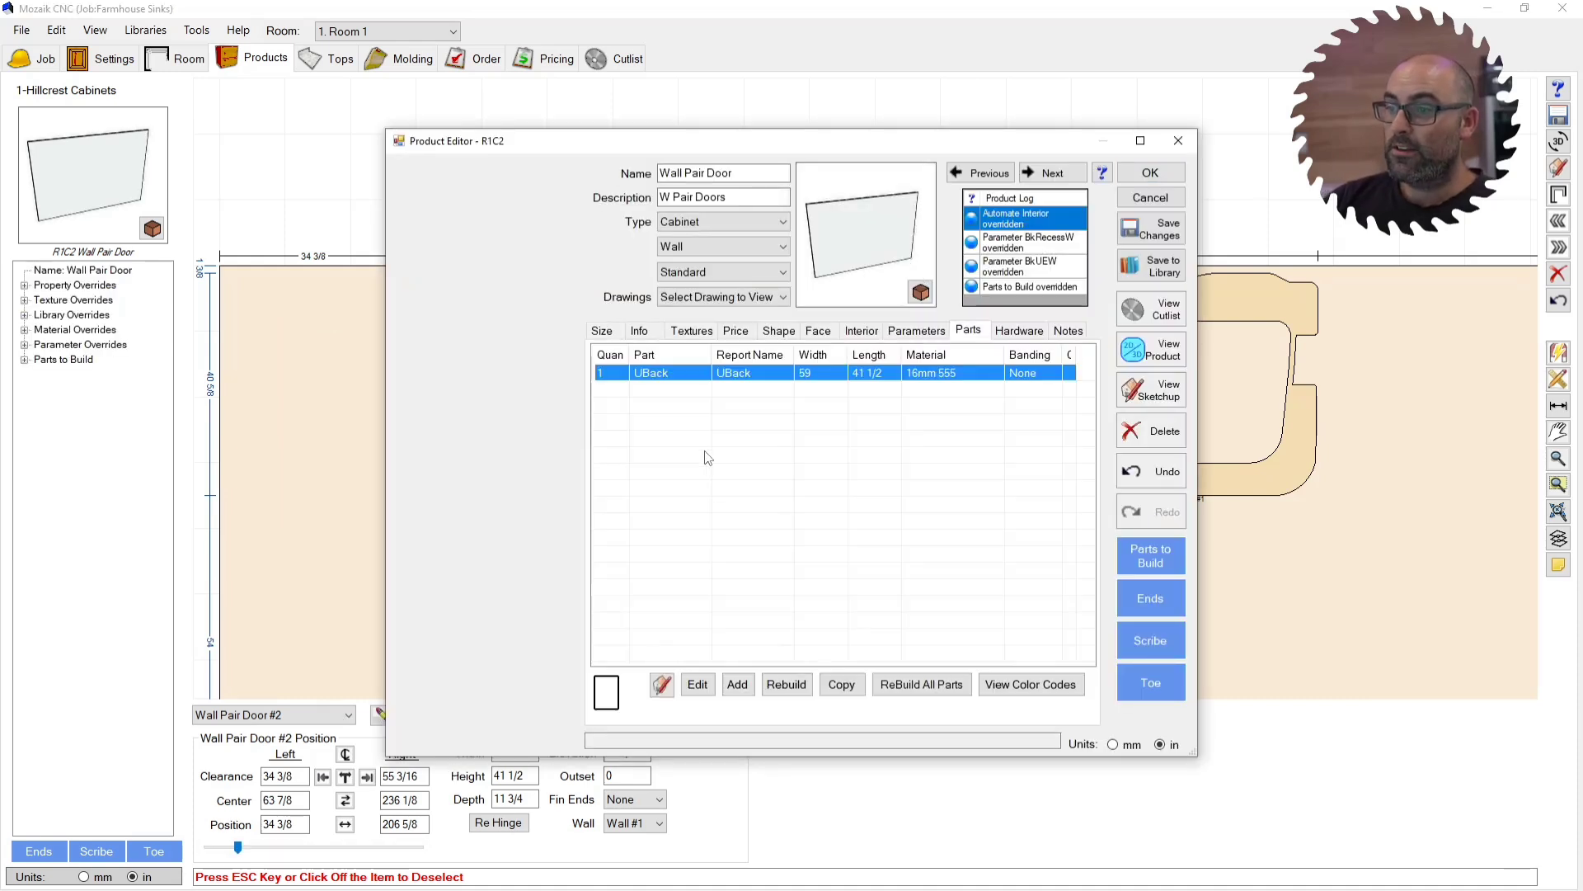
double_click(658, 381)
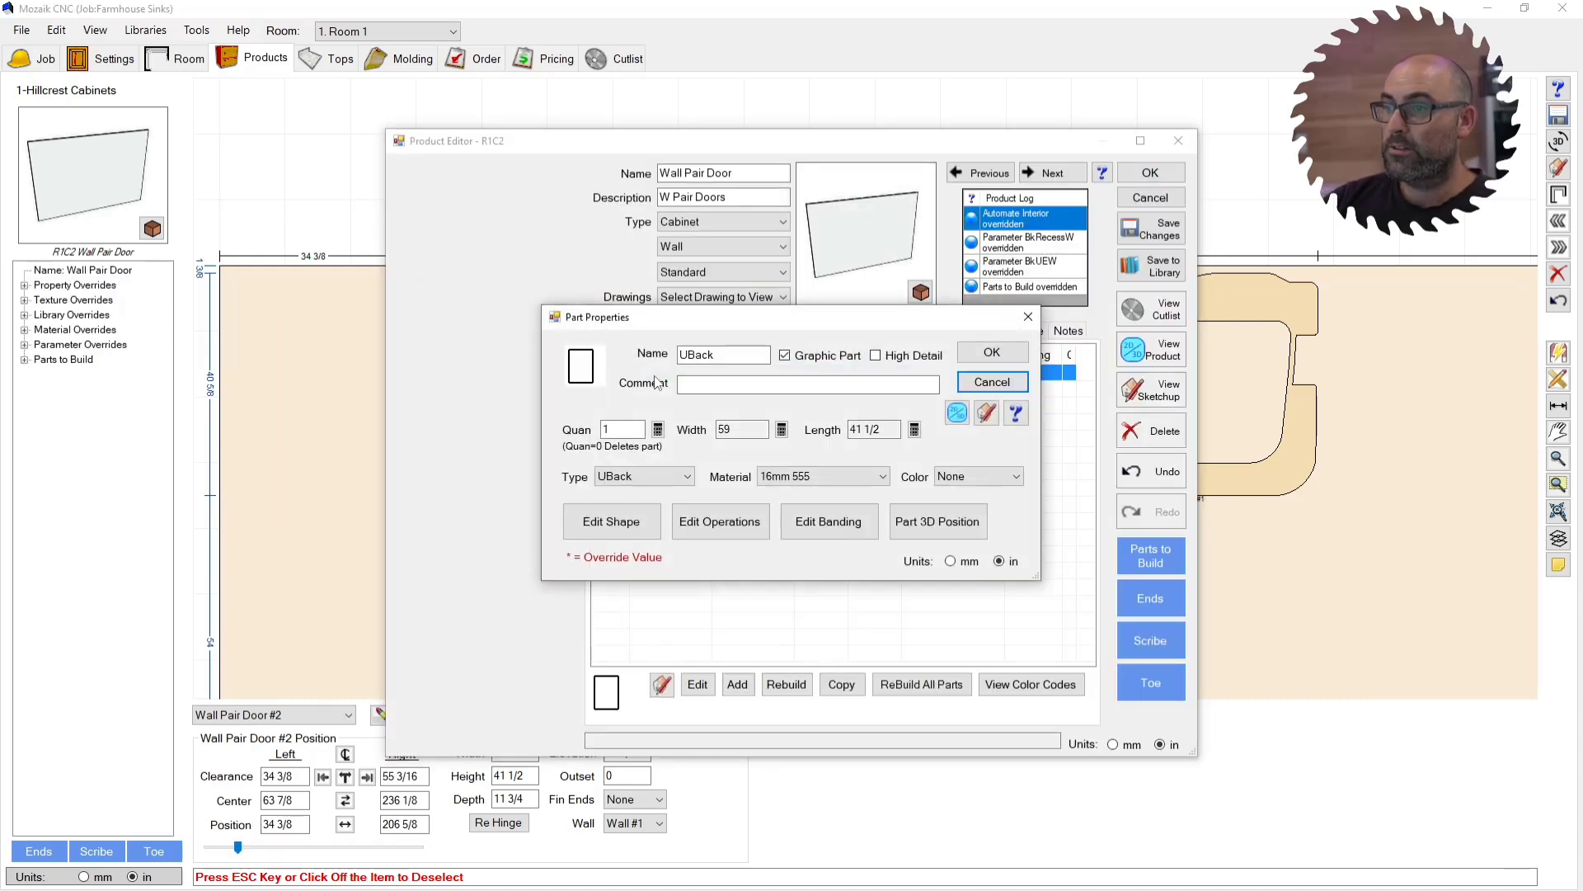
left_click_drag(698, 332, 588, 384)
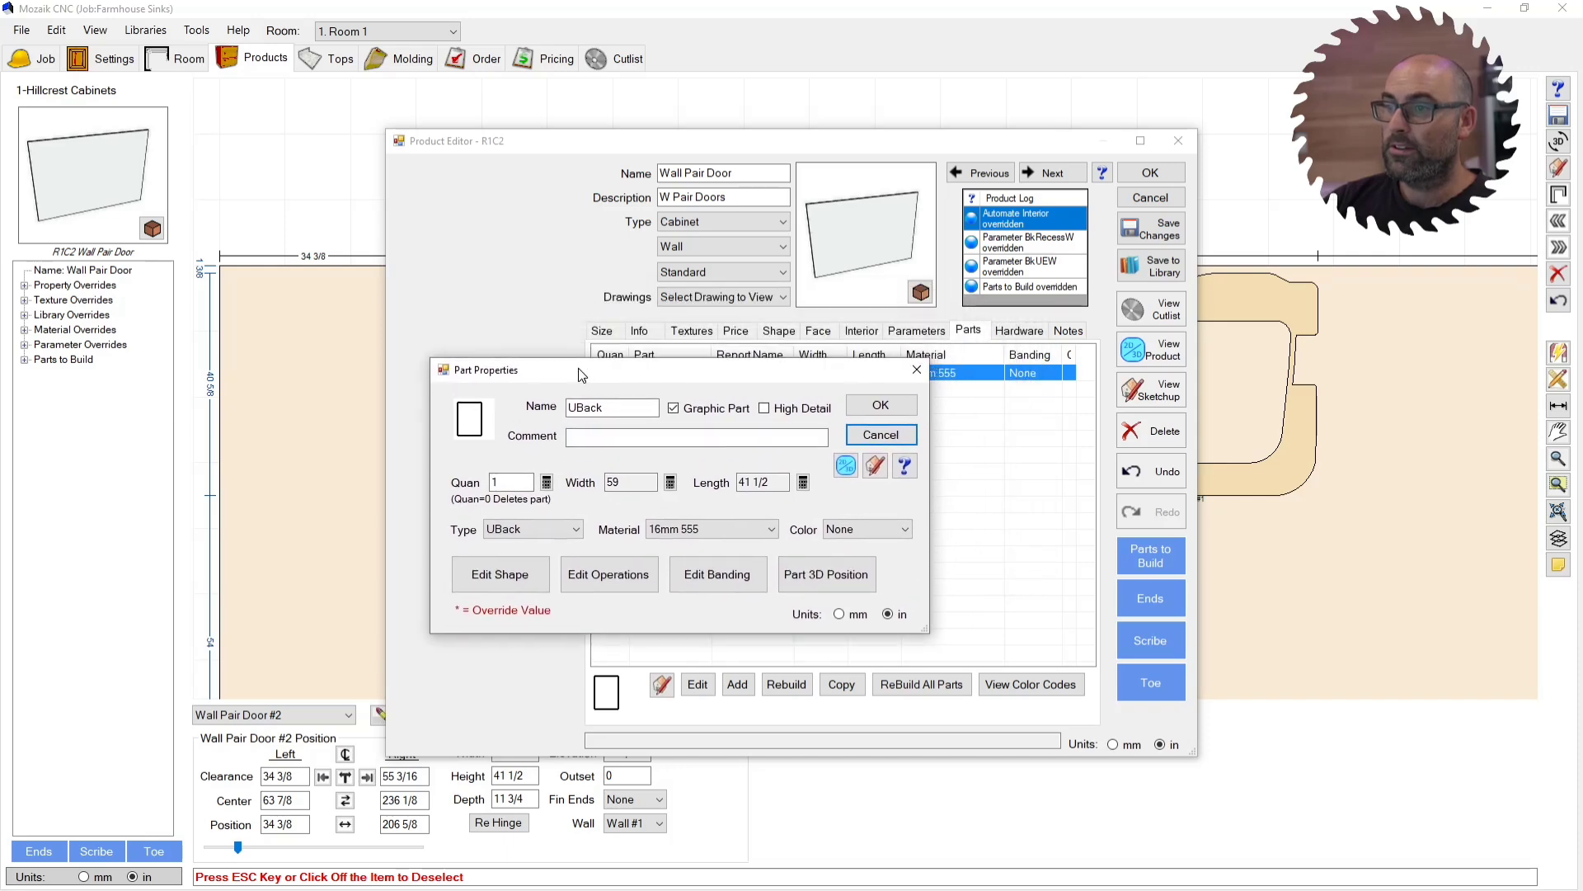
left_click(497, 574)
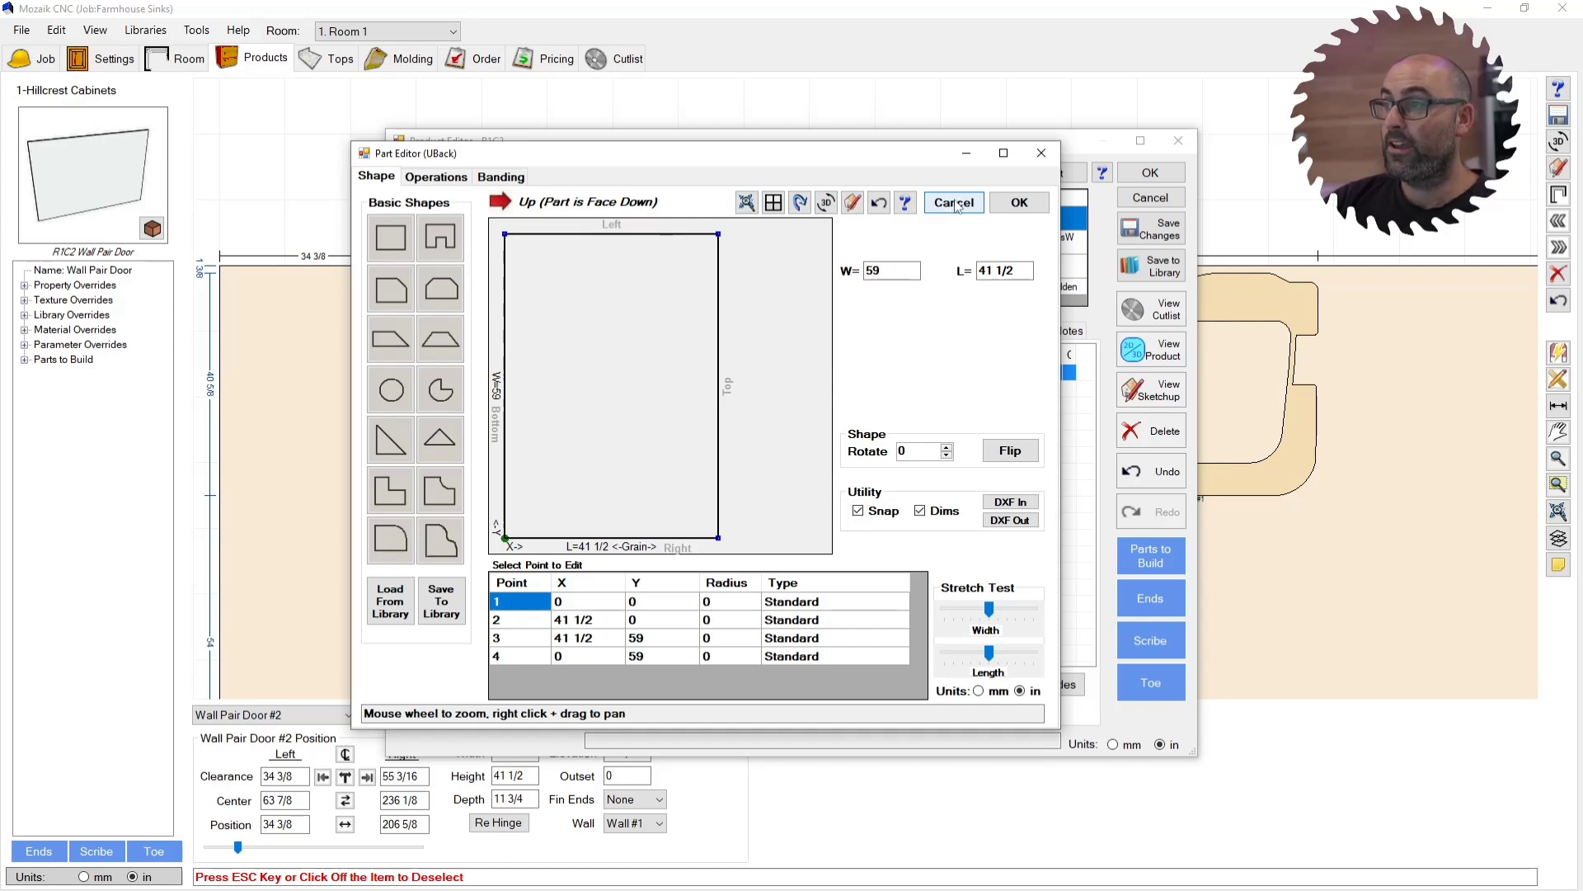
Step: Cancel the UBack Part Editor, close Part Properties, and dismiss the front-view preview without saving
left_click(953, 203)
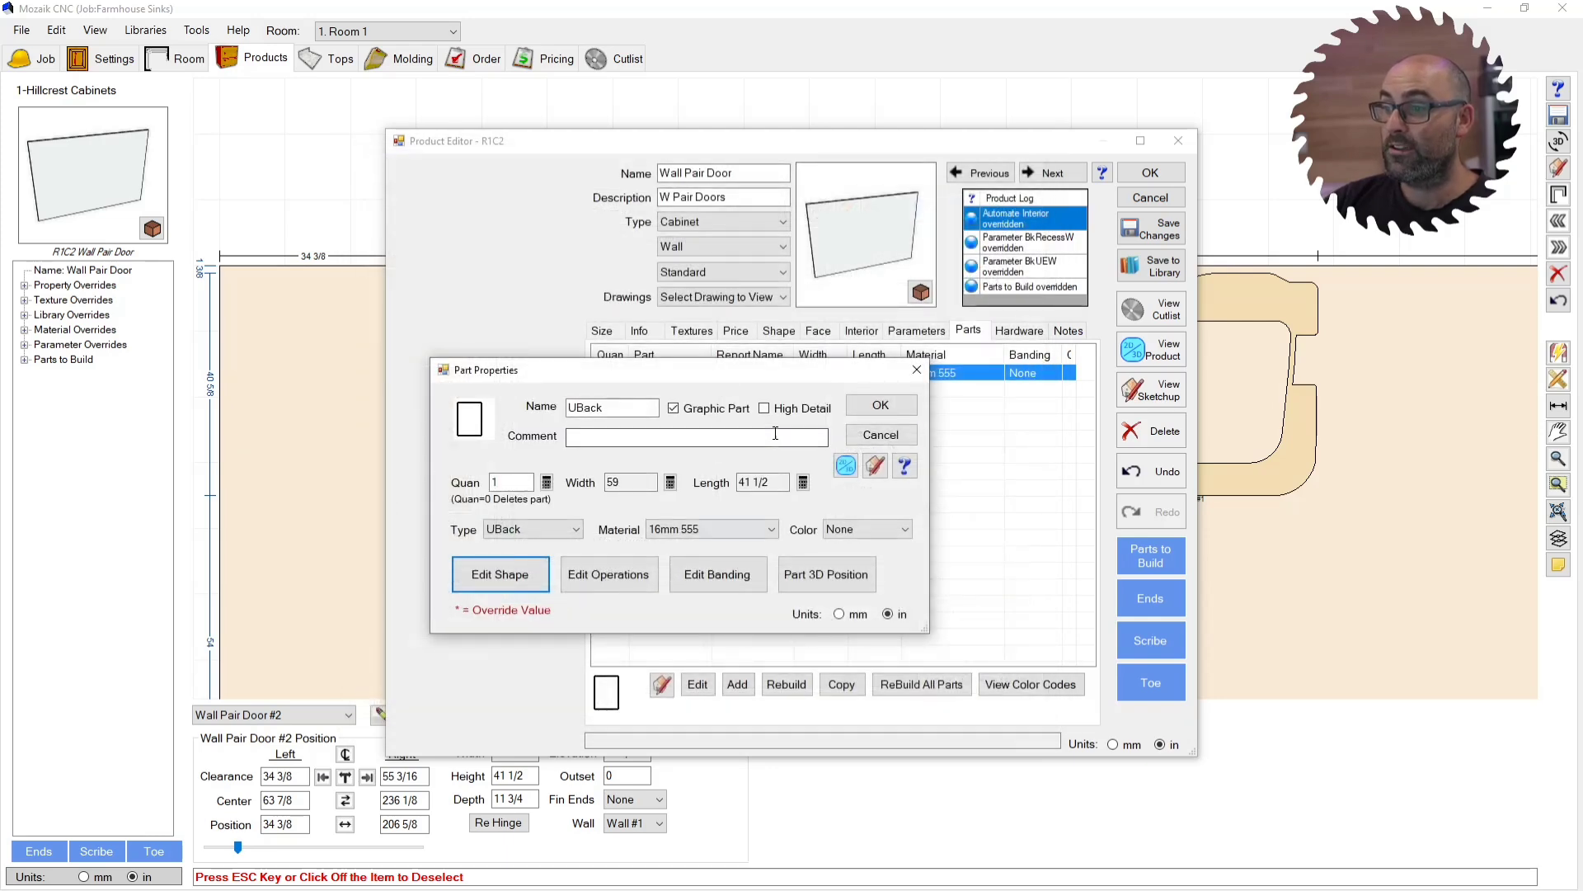
left_click(847, 467)
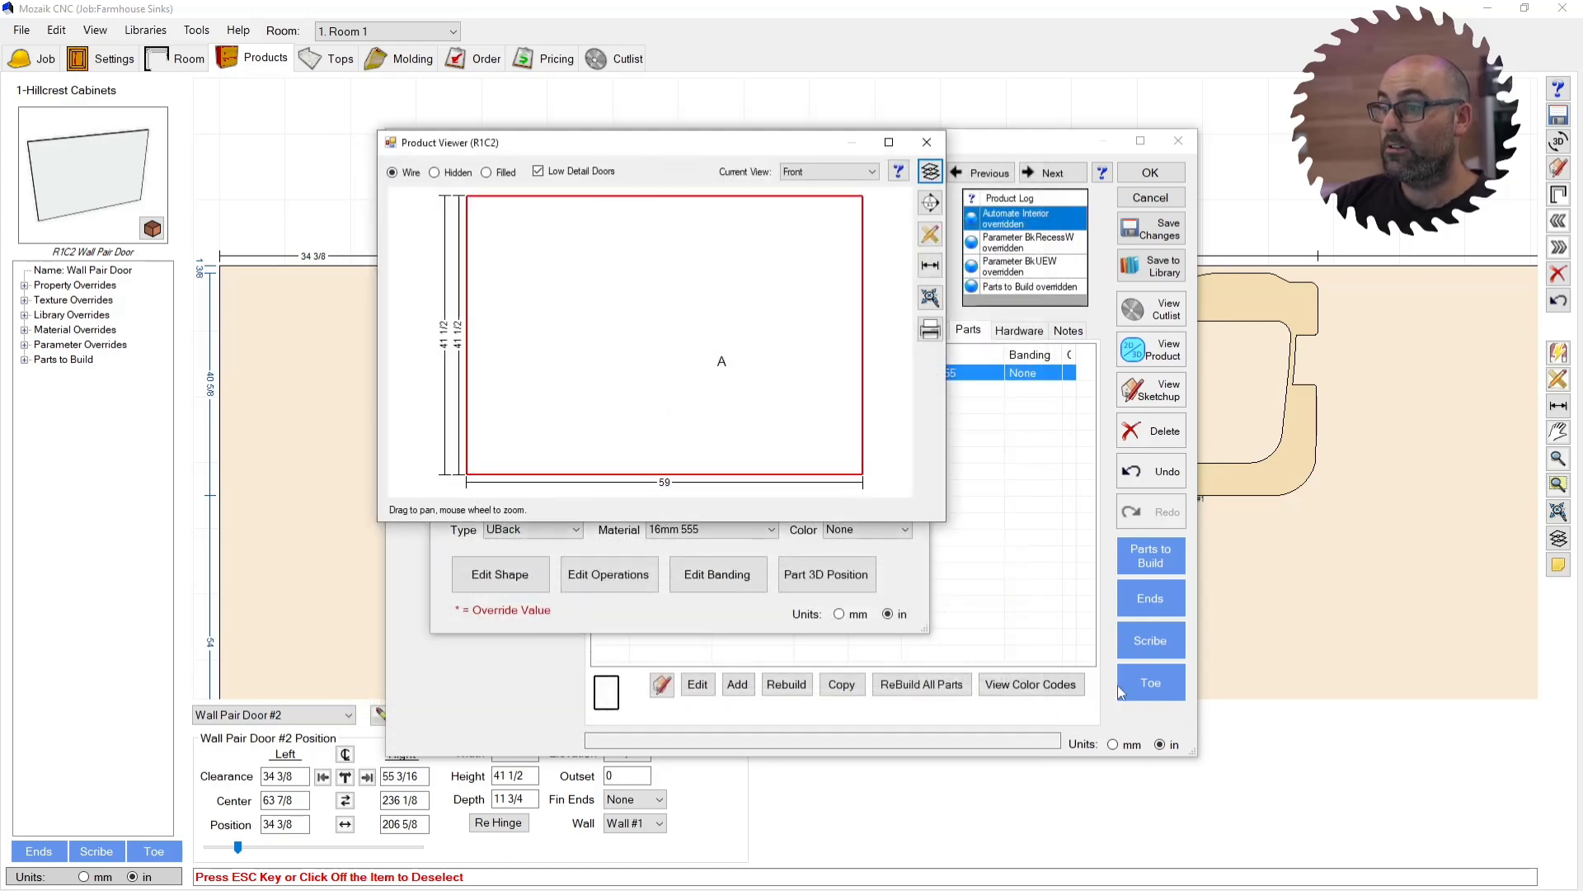
left_click(928, 327)
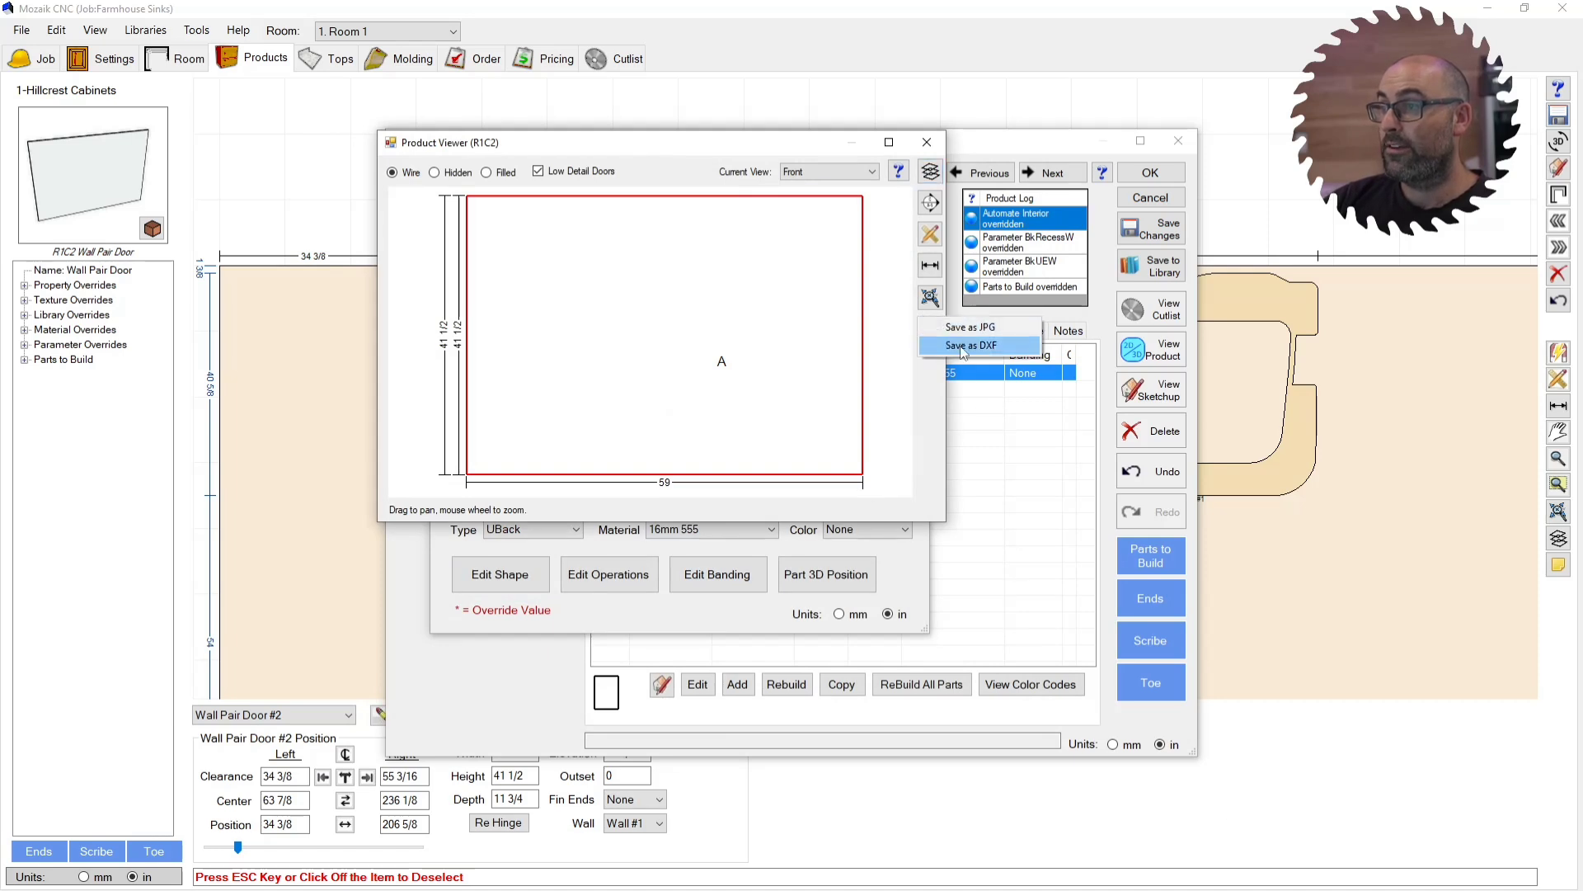
left_click(927, 142)
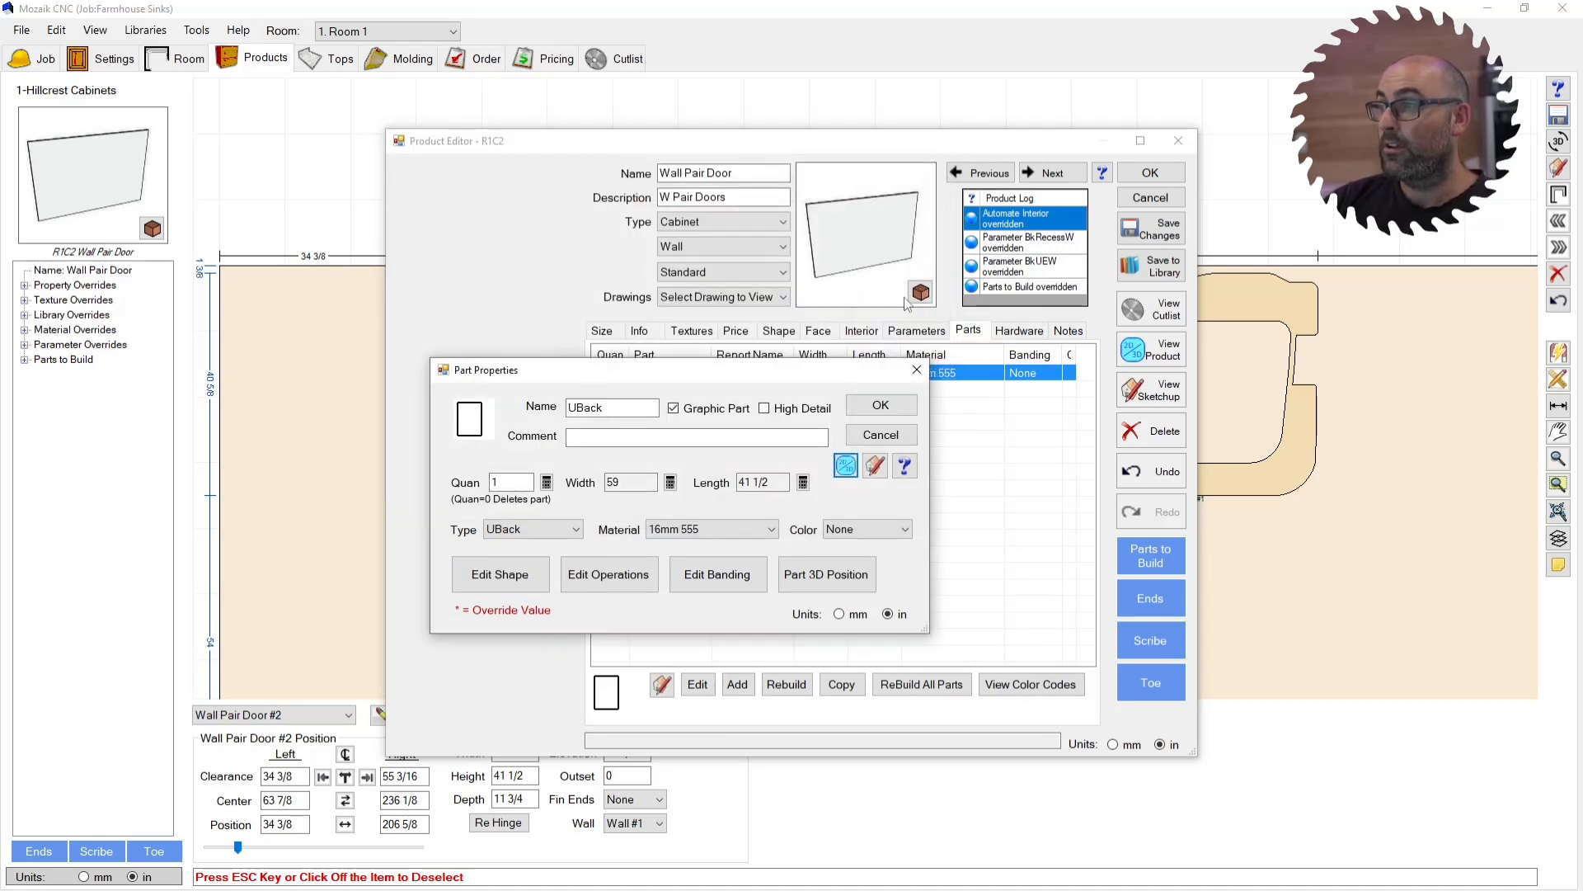
left_click(917, 366)
left_click(1163, 355)
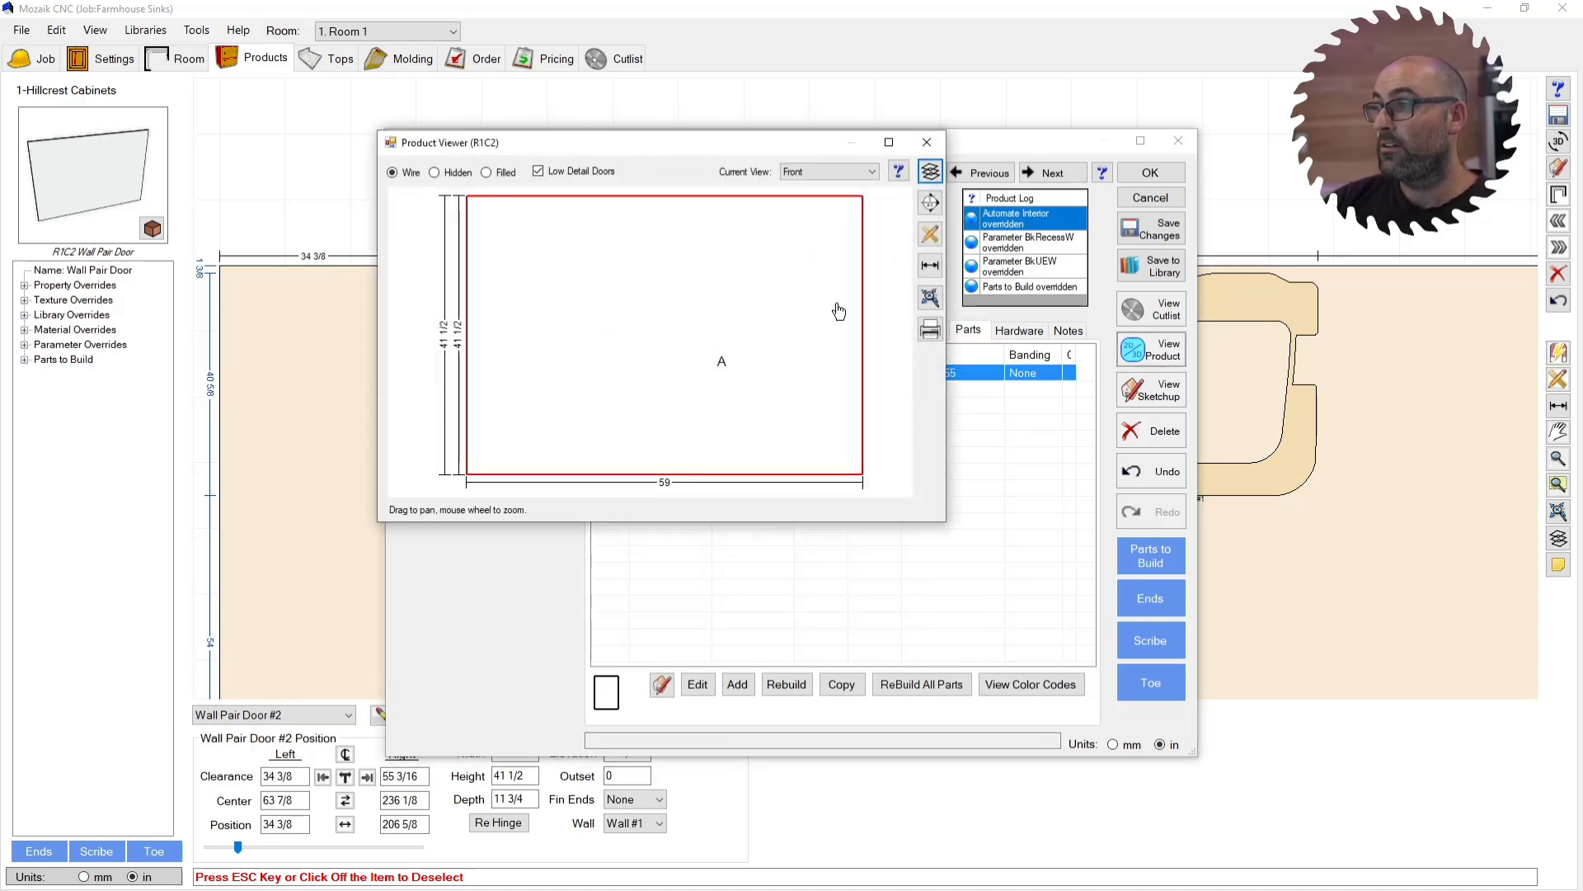
left_click(929, 327)
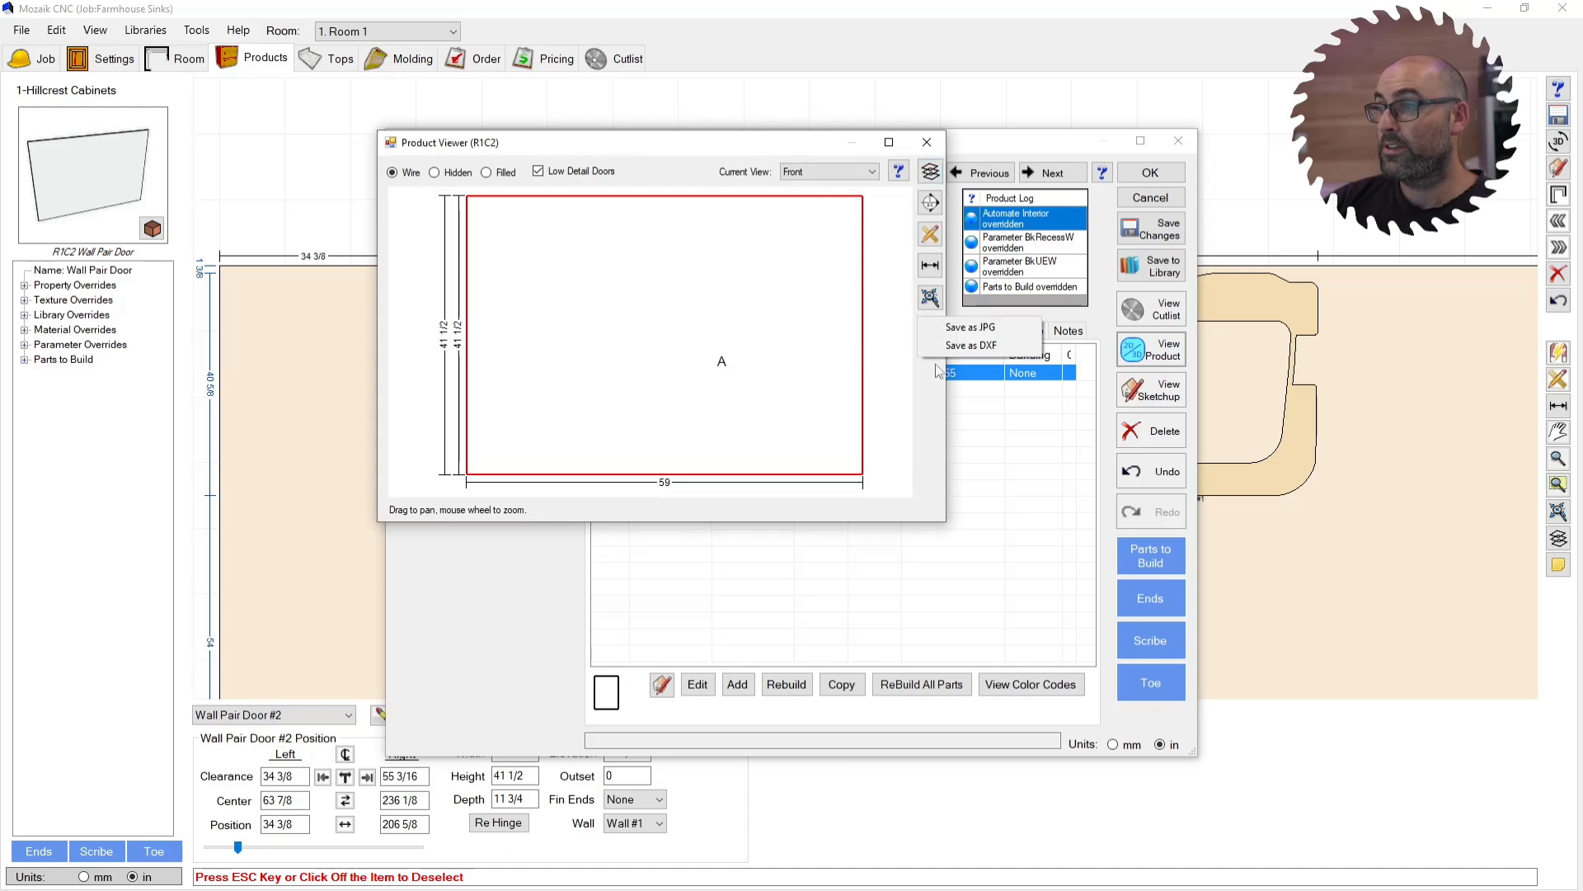
left_click(927, 142)
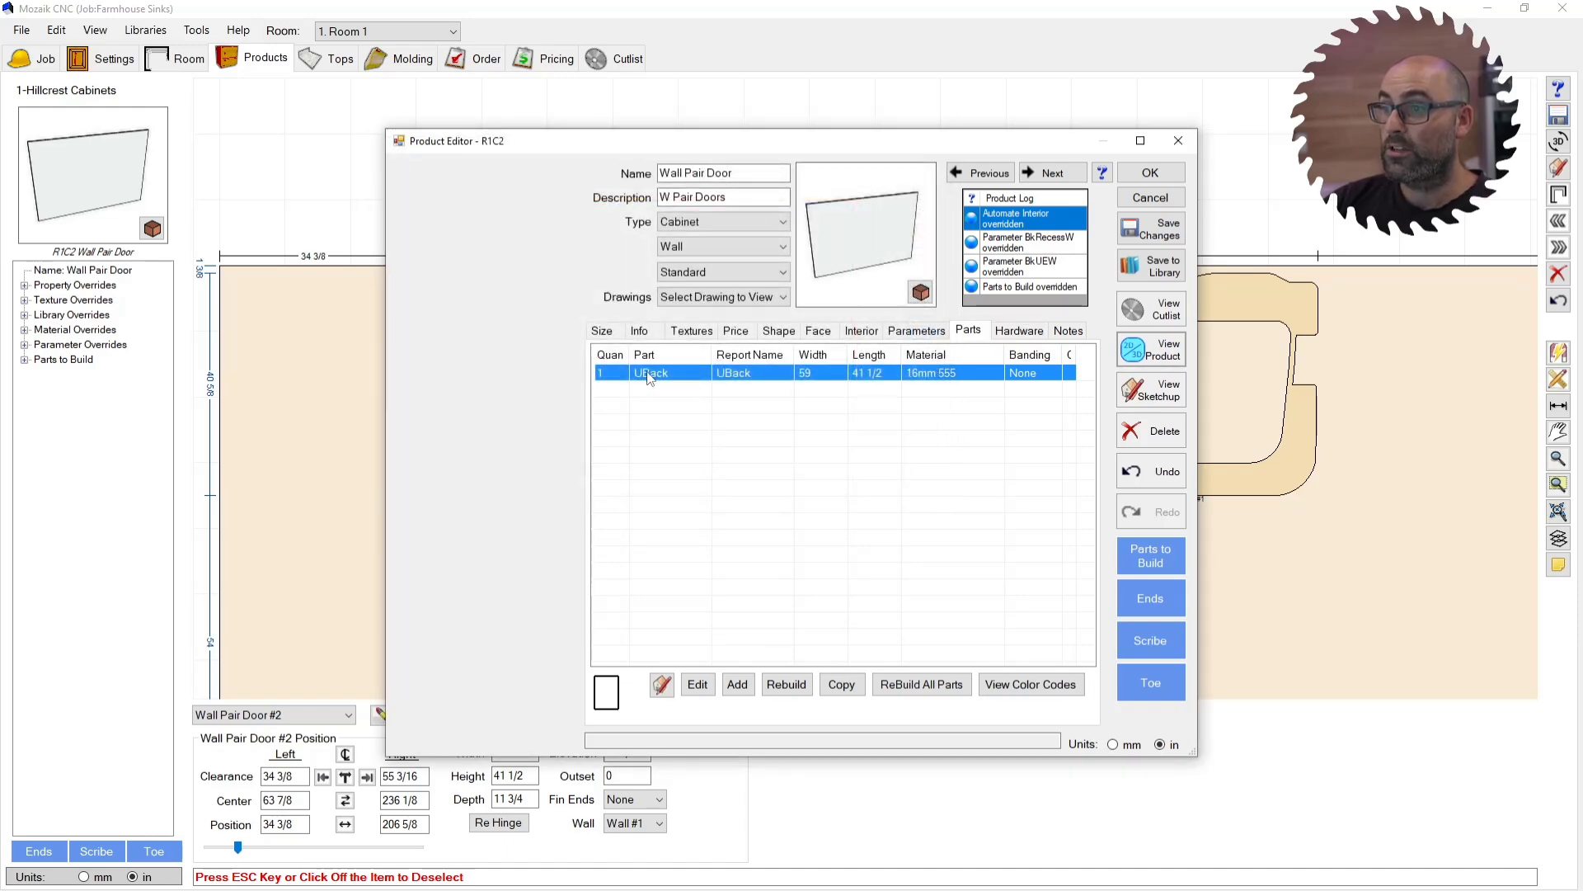
Step: Reopen UBack's shape editor and export its shape as DXF to Desktop\Youtube\DXF
double_click(649, 377)
left_click(624, 520)
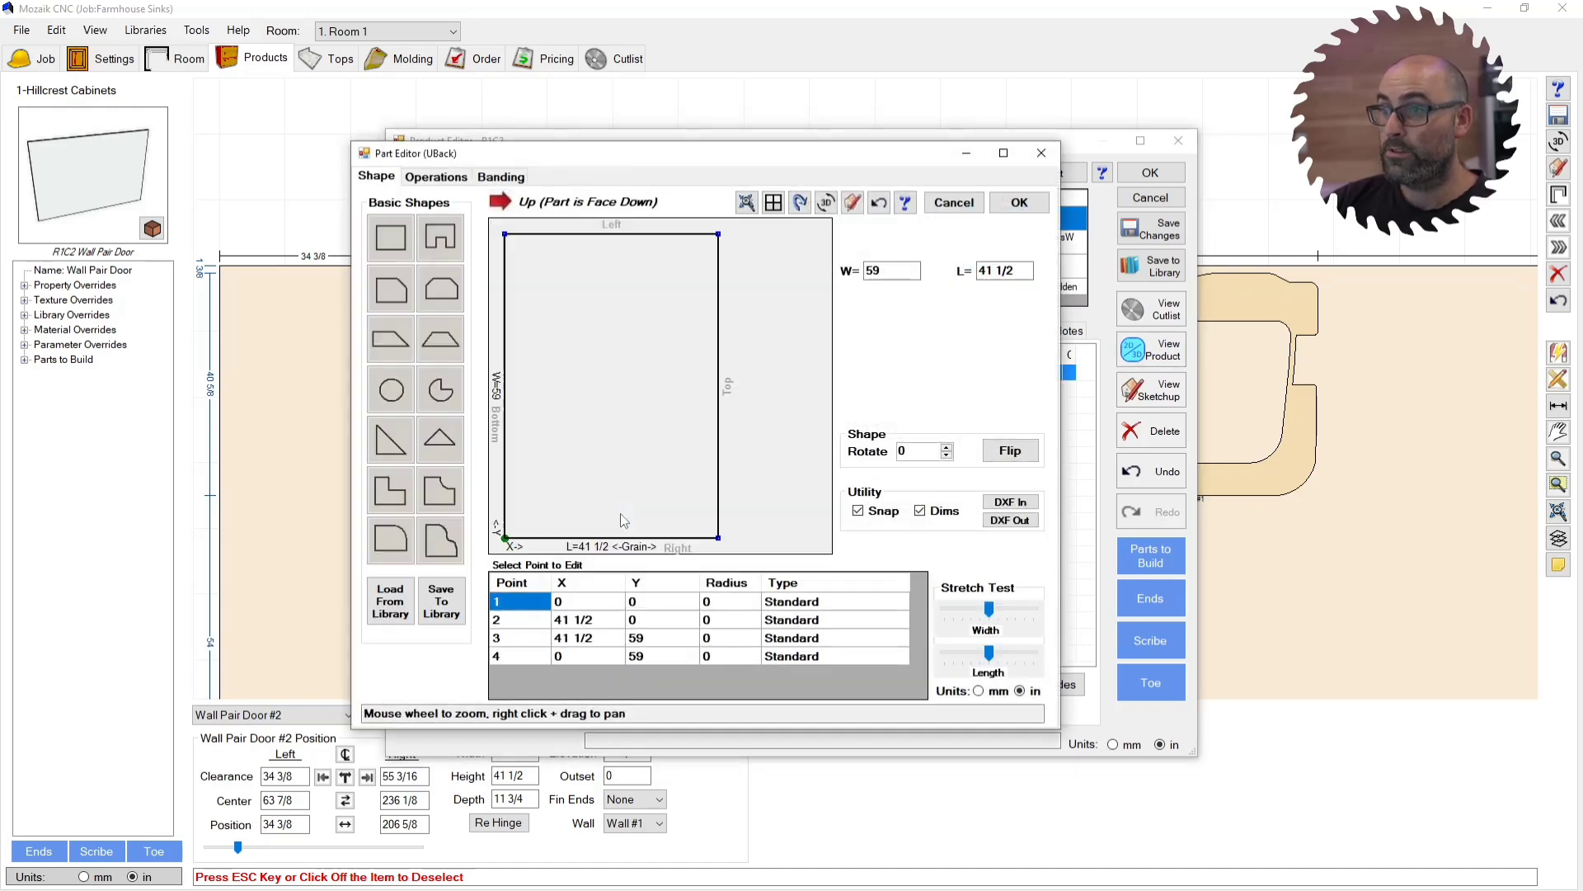
left_click(1010, 520)
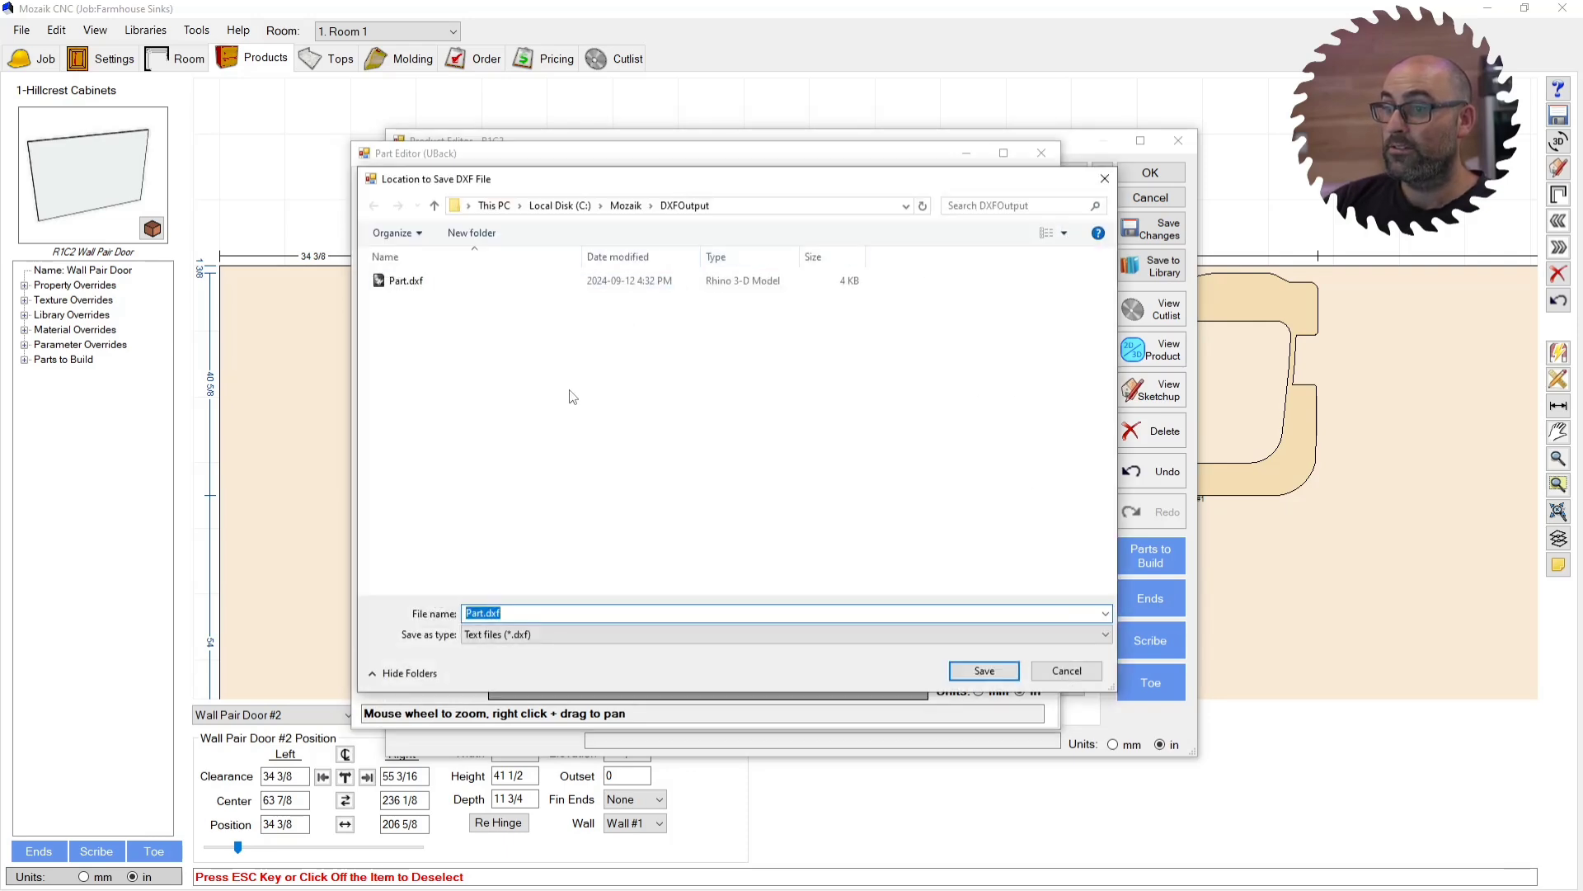
left_click(736, 202)
type("C:\\Users\\justi\\Desktop\\Youtube\\DXF")
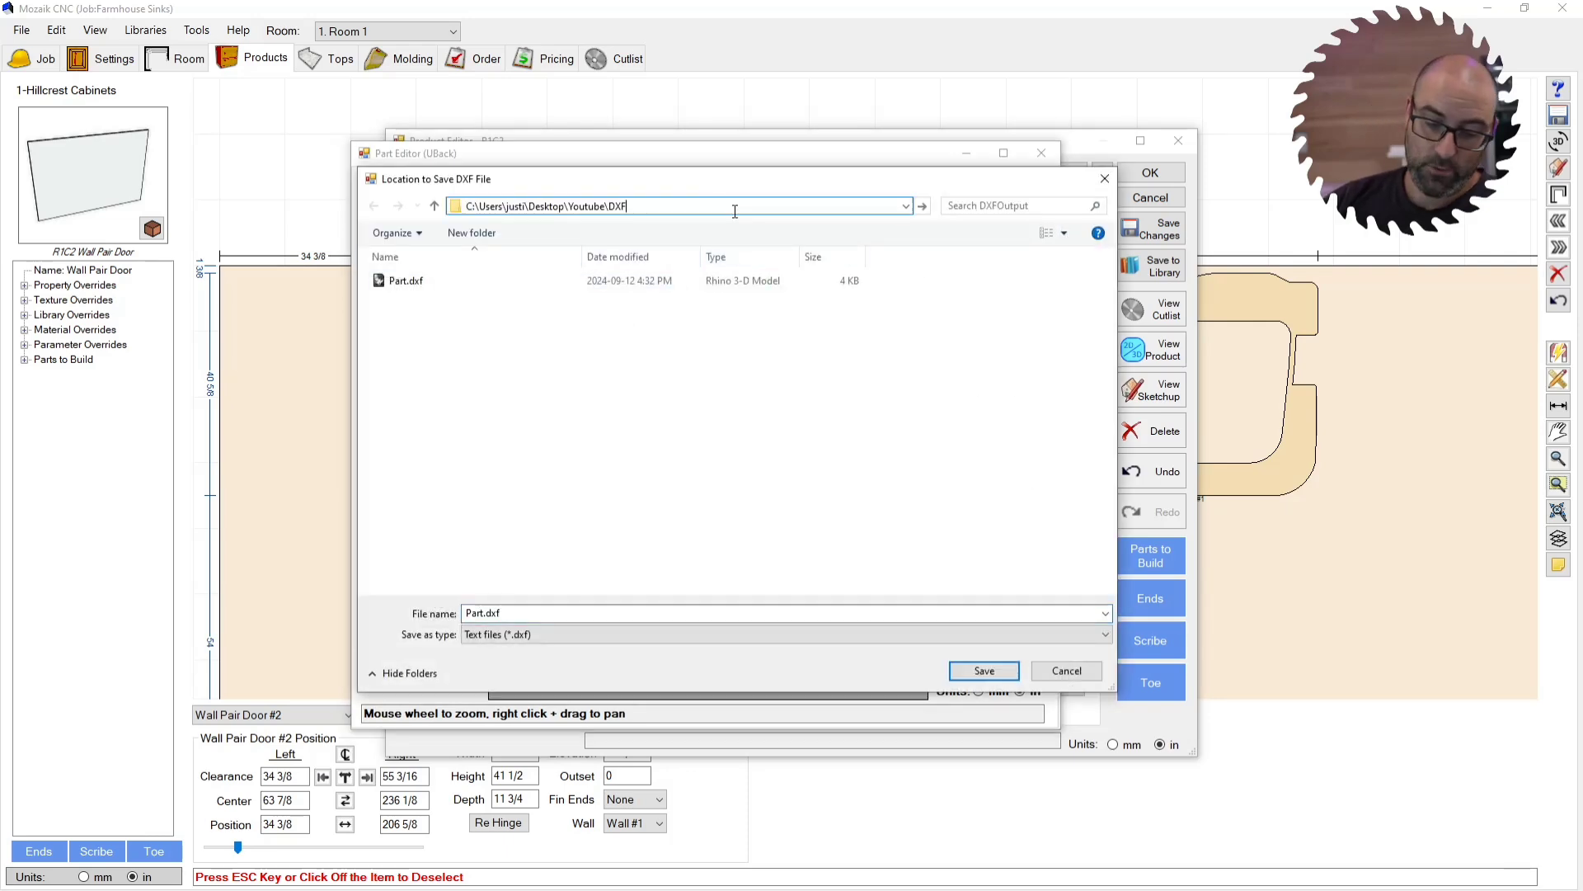
key("Return")
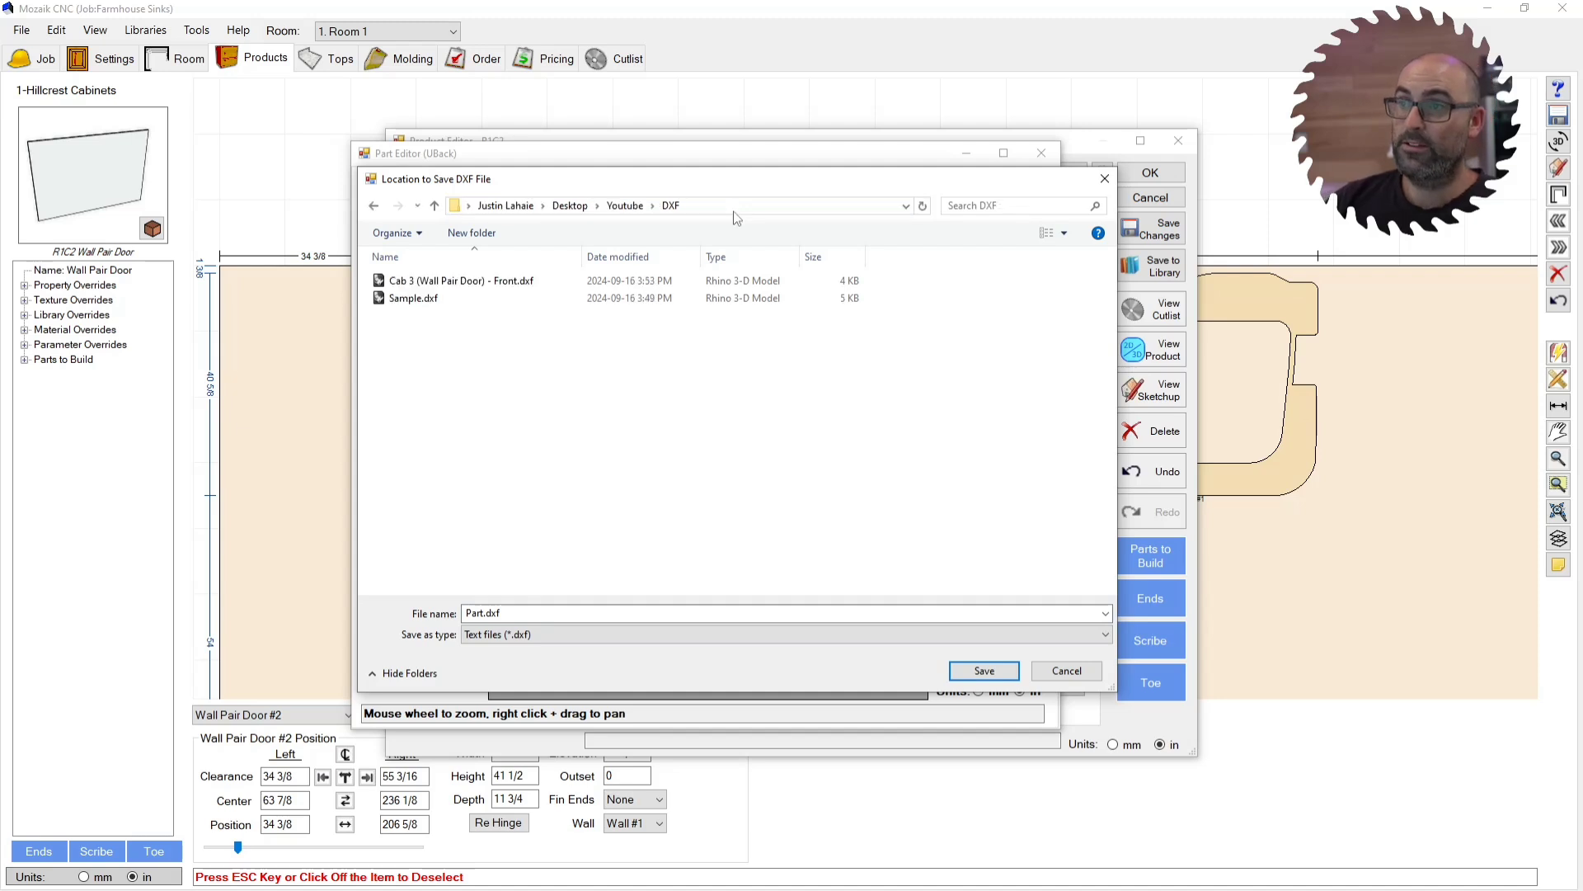
Step: Save over Cab 3 (Wall Pair Door) - Front.dxf and close Part Editor and Part Properties
left_click(464, 282)
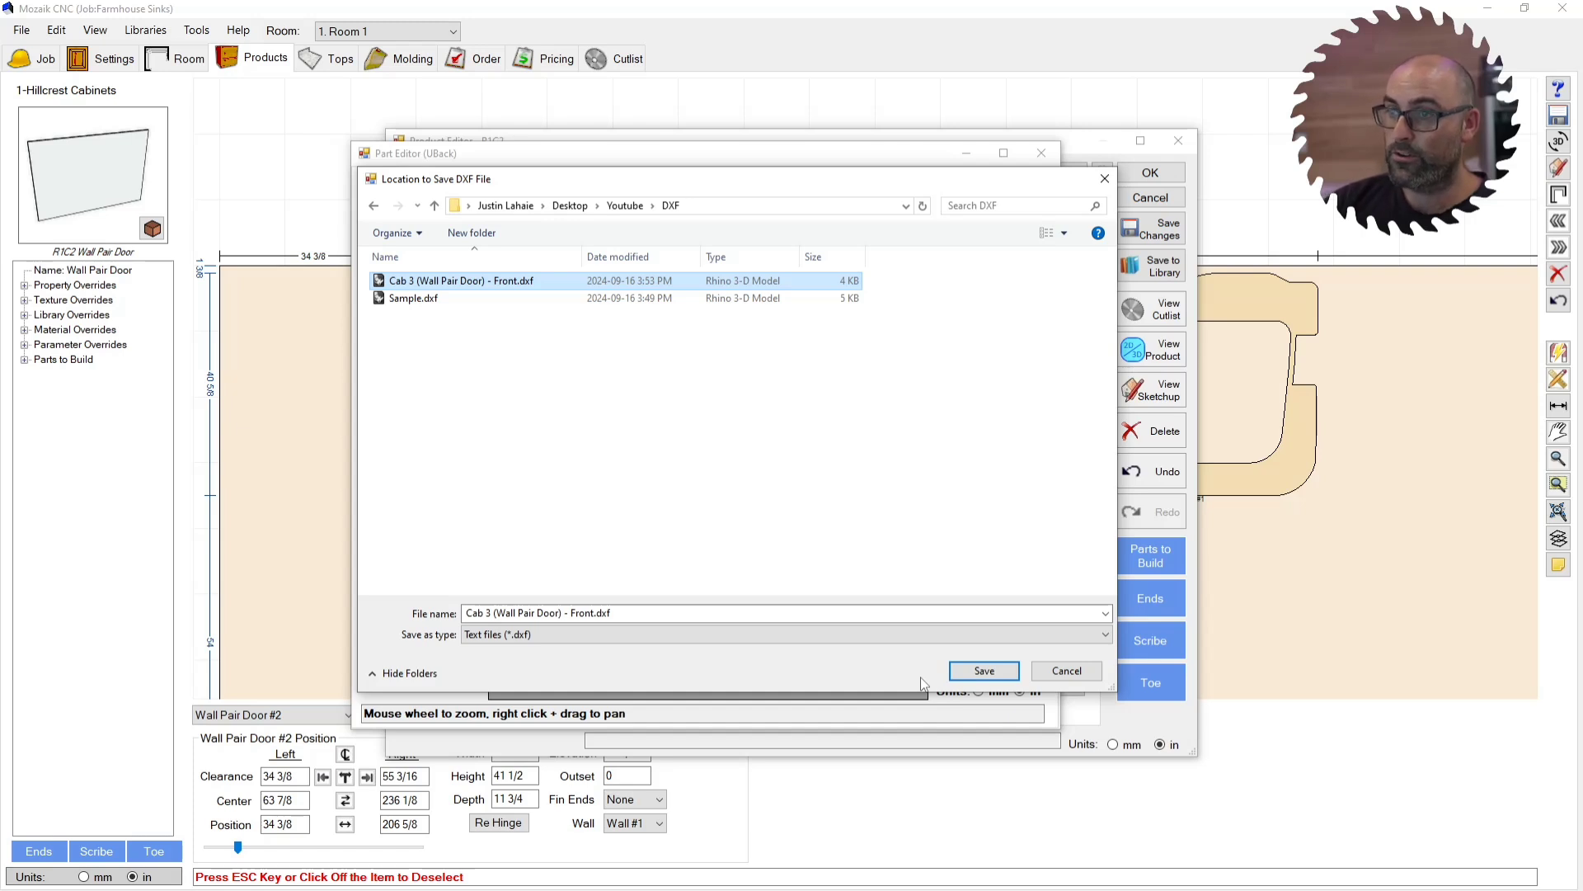
left_click(984, 670)
left_click(1019, 202)
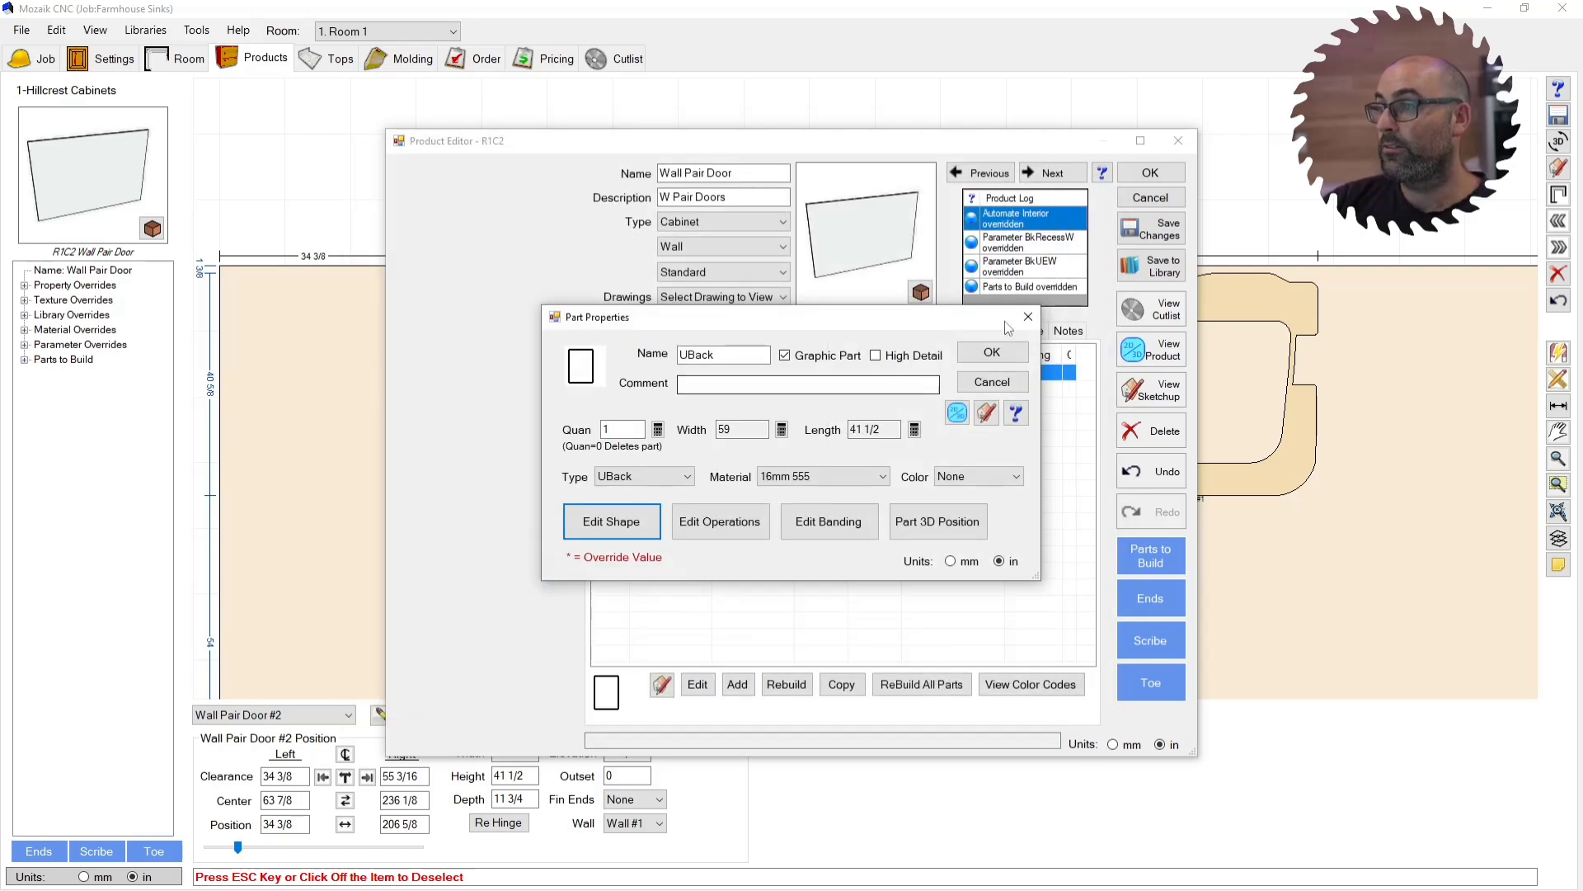
left_click(994, 353)
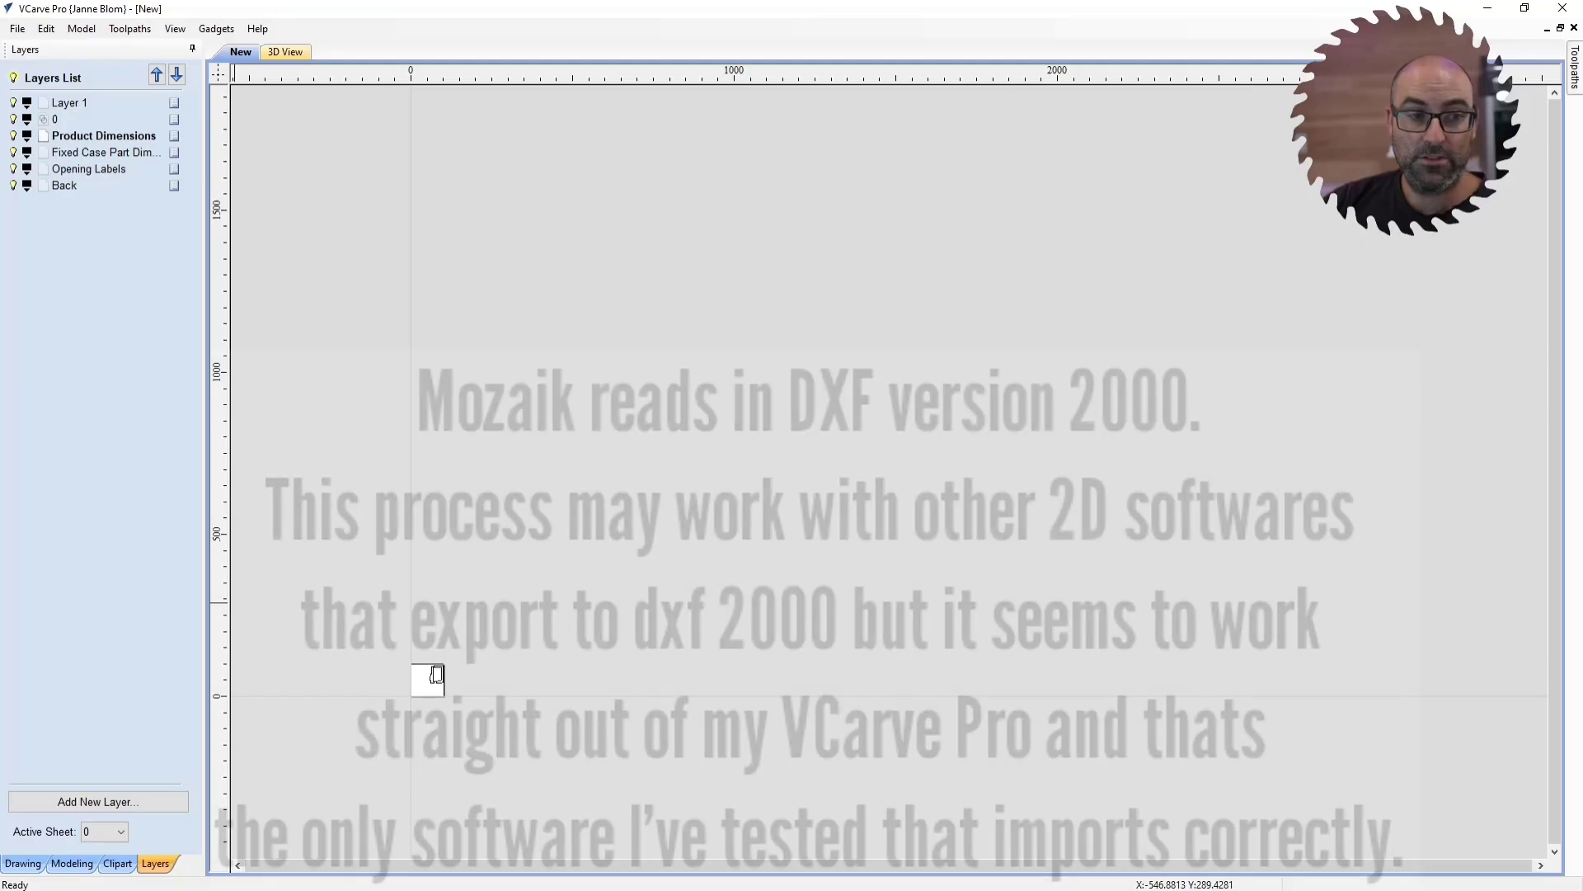
Step: Remove the old drawing and its extra layers from the VCarve Pro job
scroll(433, 670, "up", 5)
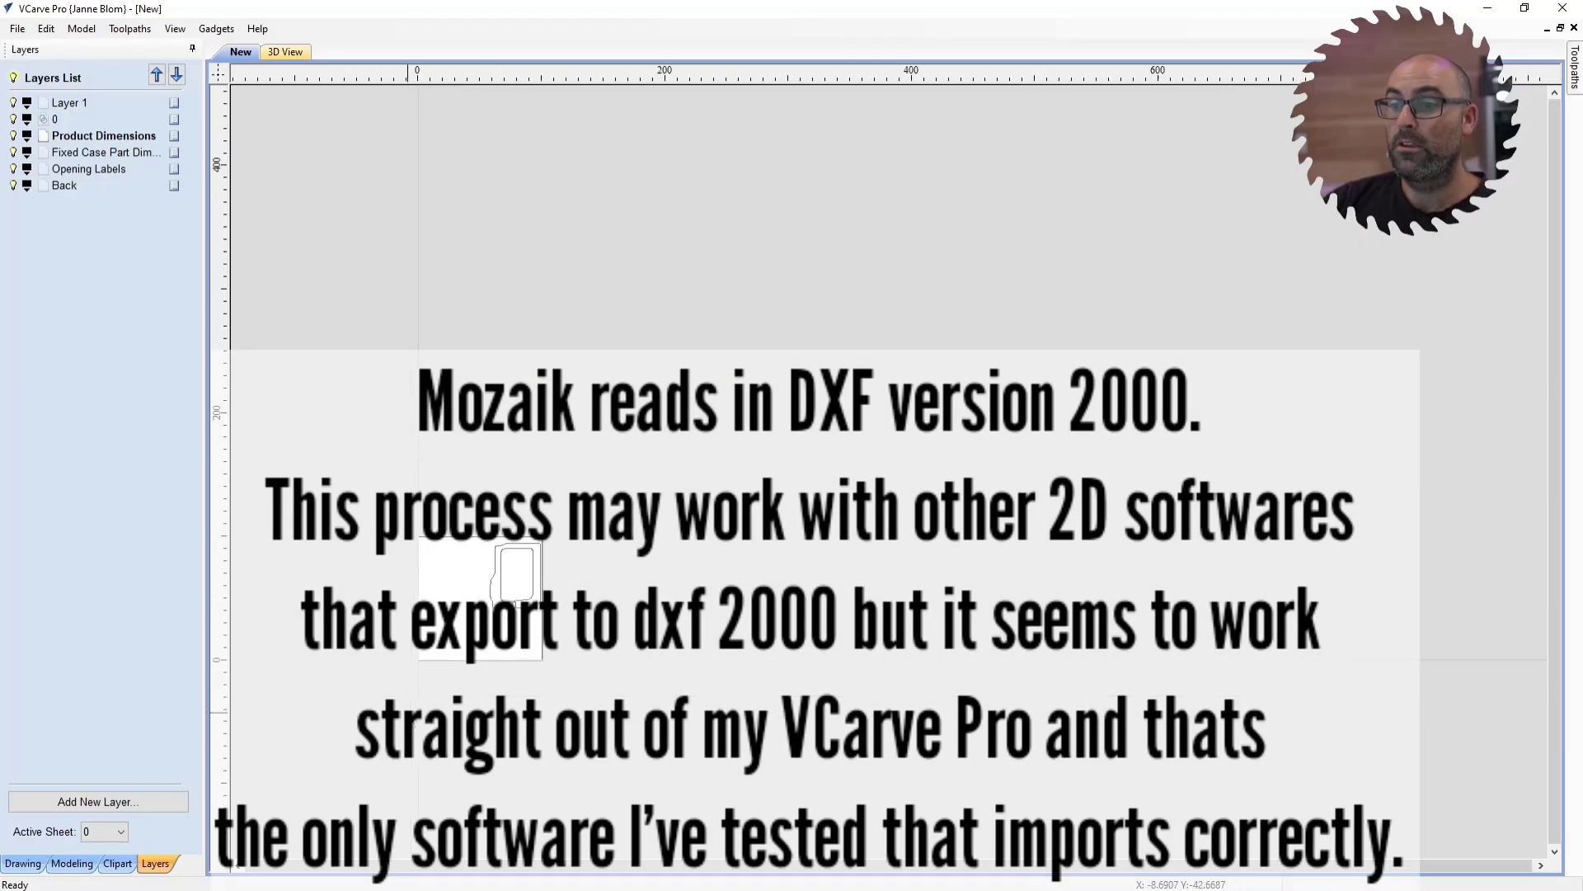
scroll(379, 422, "down", 1)
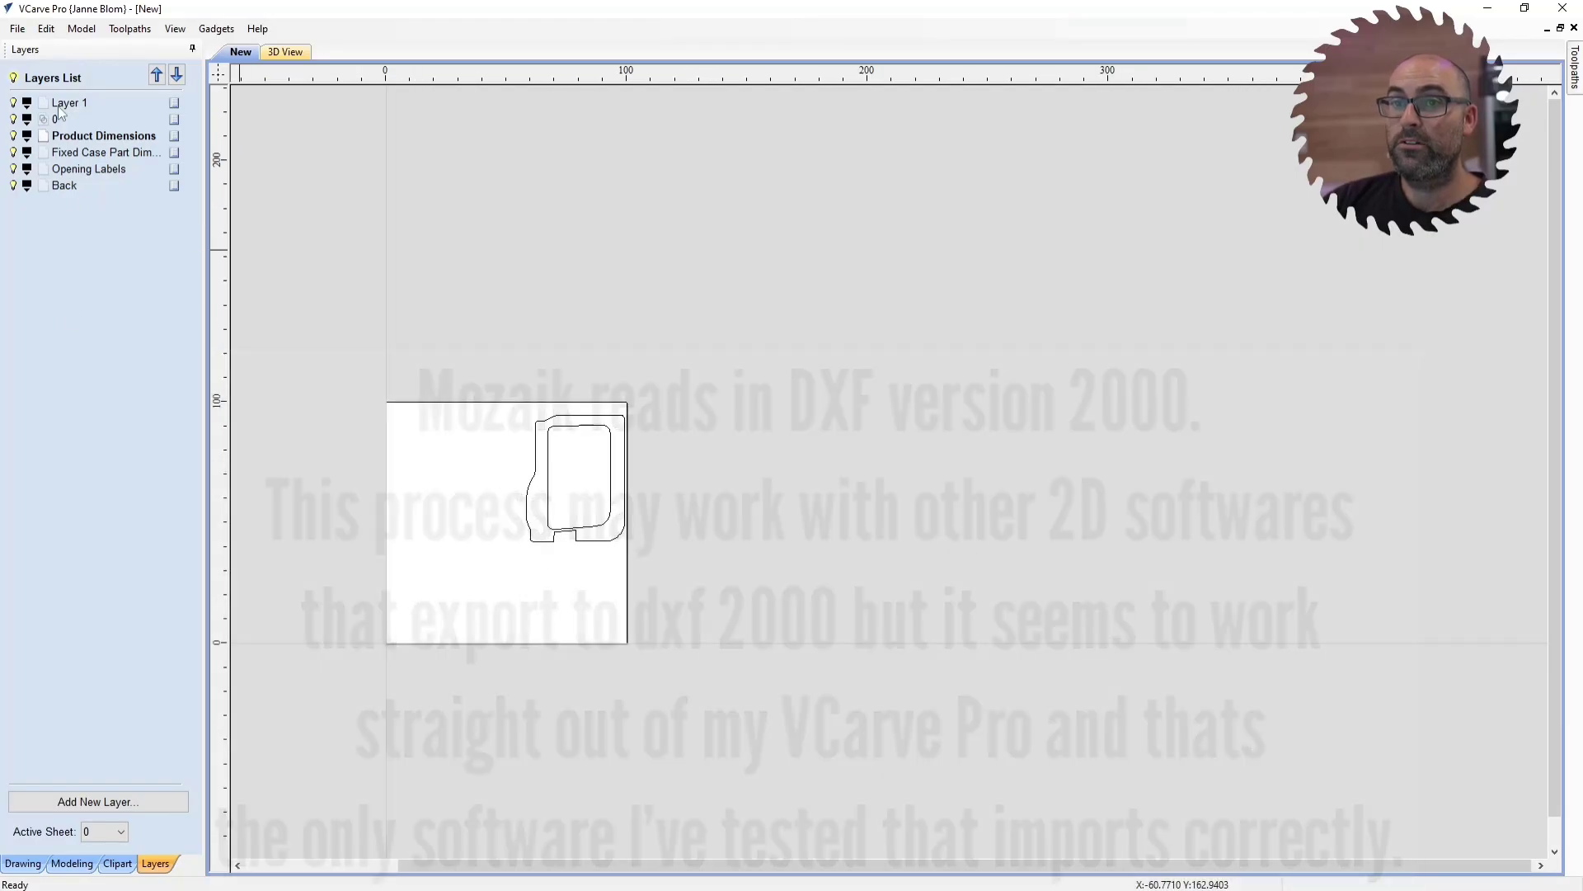
key("ctrl+z")
key("ctrl+z")
key("ctrl+z")
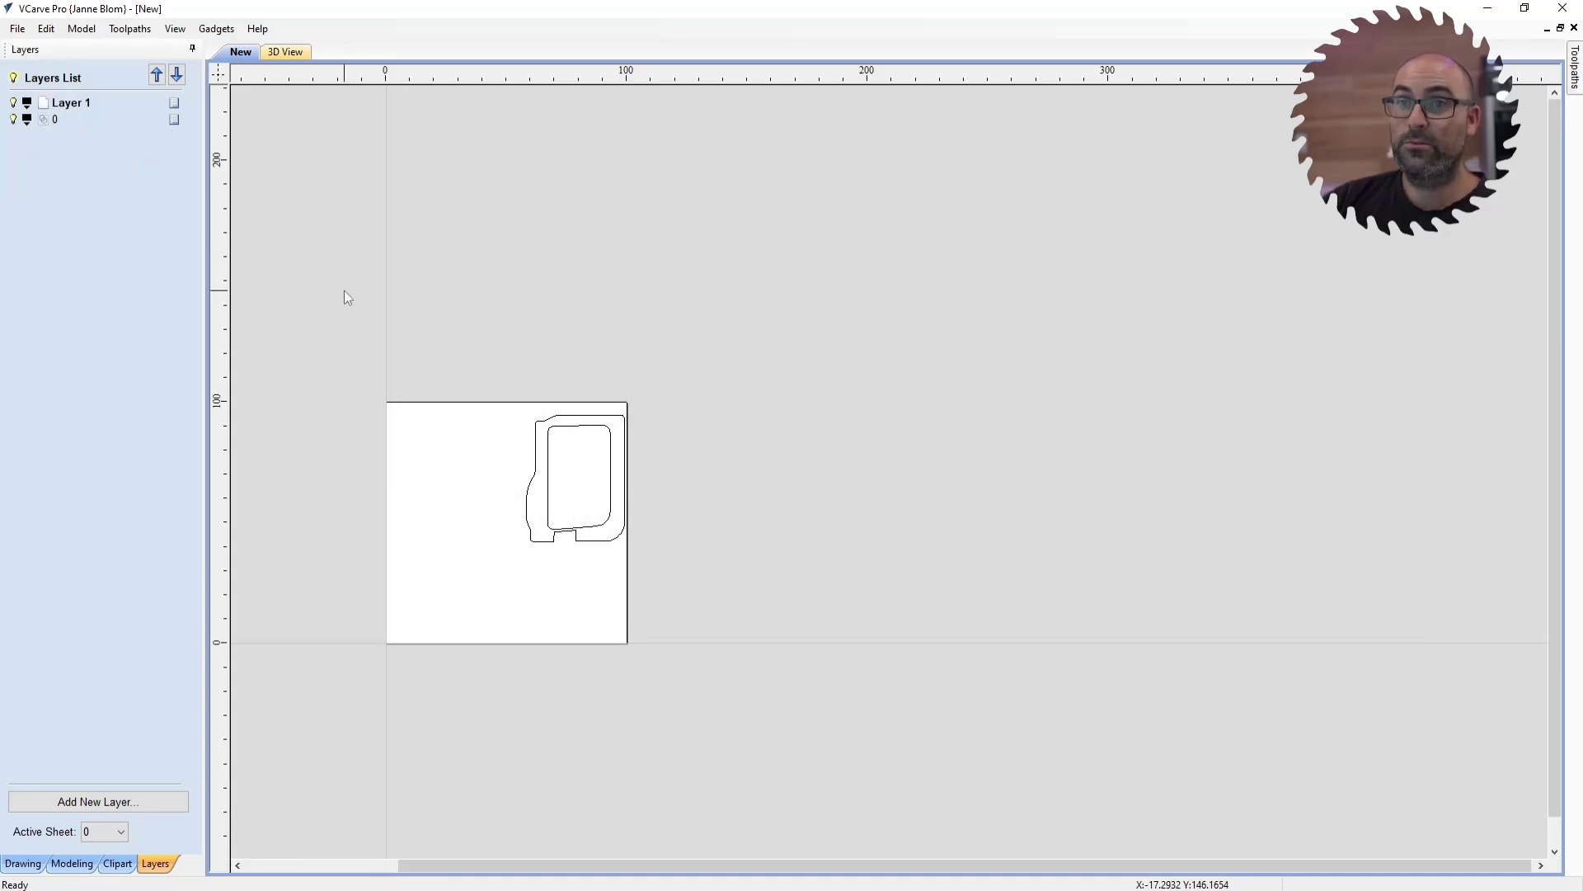
scroll(601, 546, "down", 3)
scroll(512, 528, "up", 2)
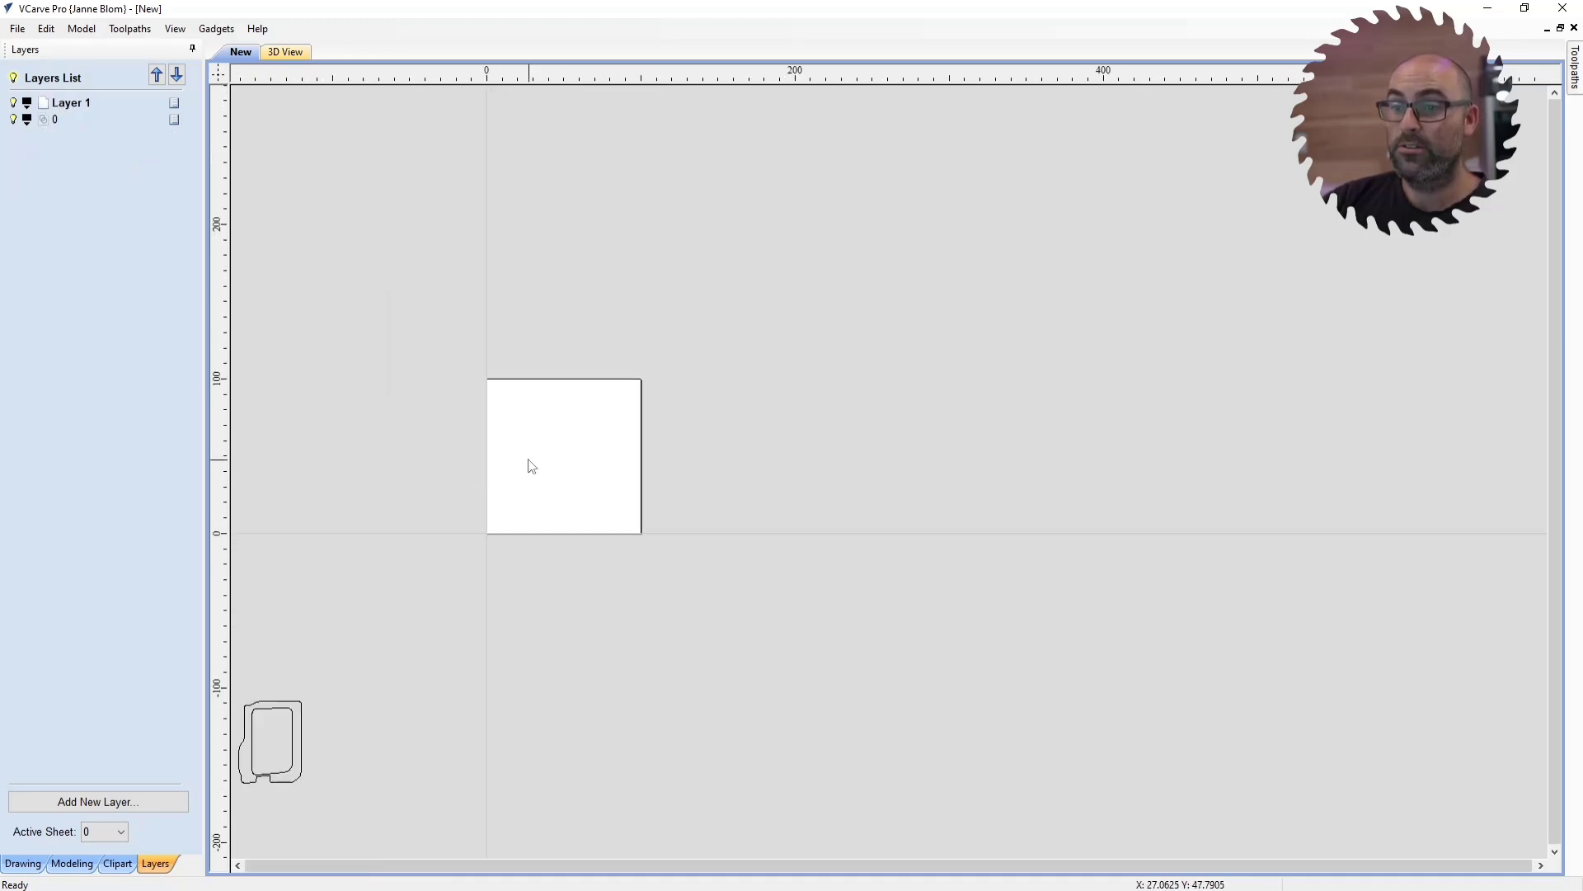
scroll(519, 454, "up", 1)
scroll(565, 470, "down", 3)
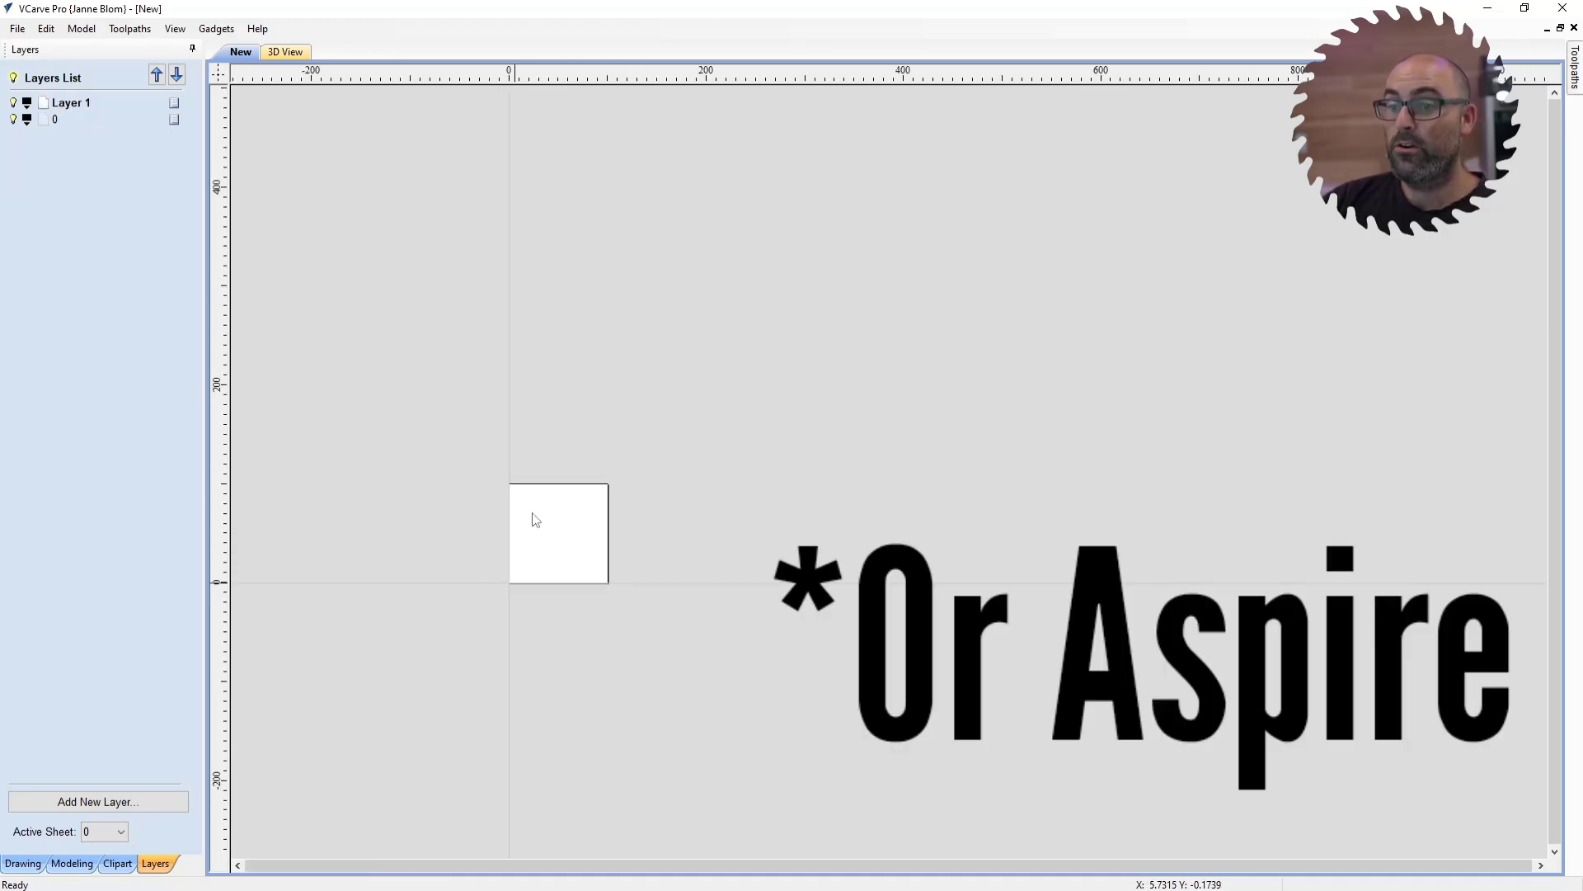
scroll(565, 503, "up", 3)
left_click(23, 863)
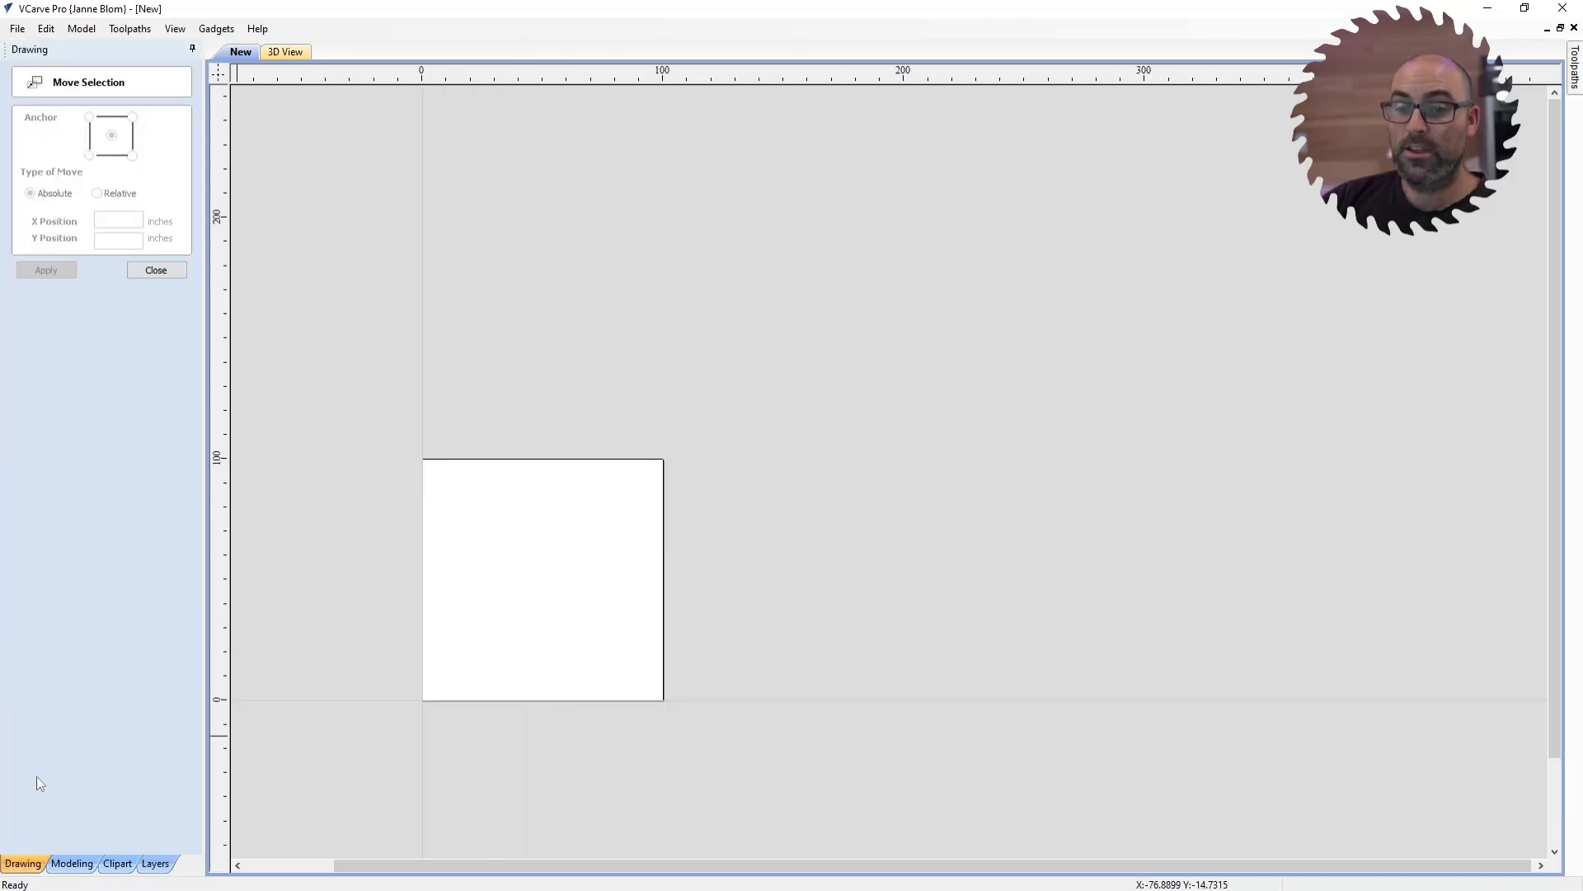
left_click(158, 269)
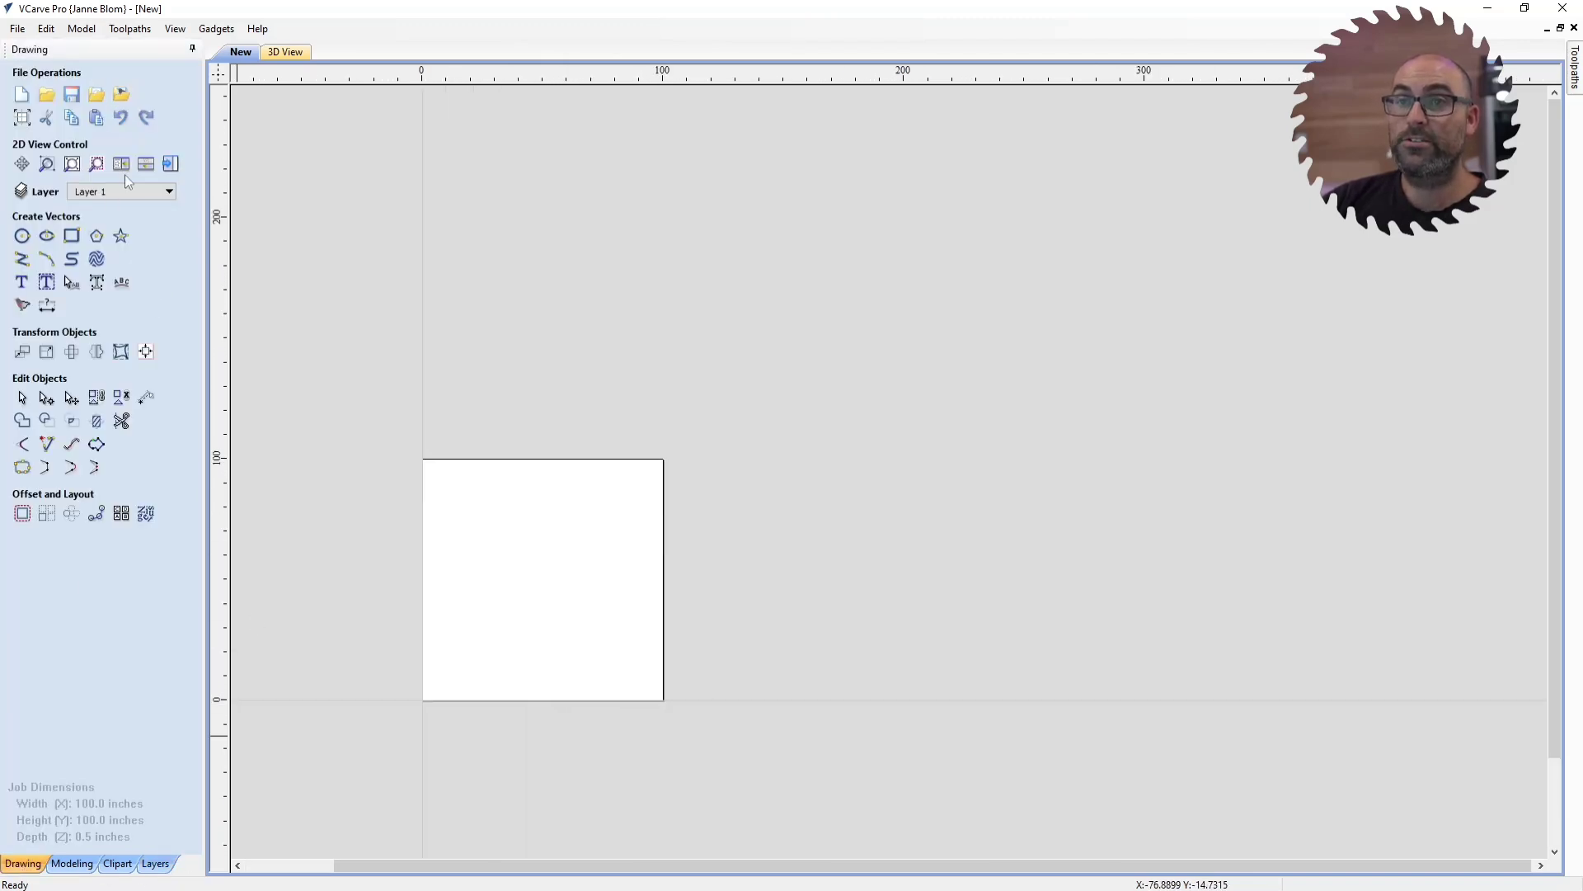
Step: Import Cab 3 (Wall Pair Door) - Front.dxf as vectors
left_click(96, 95)
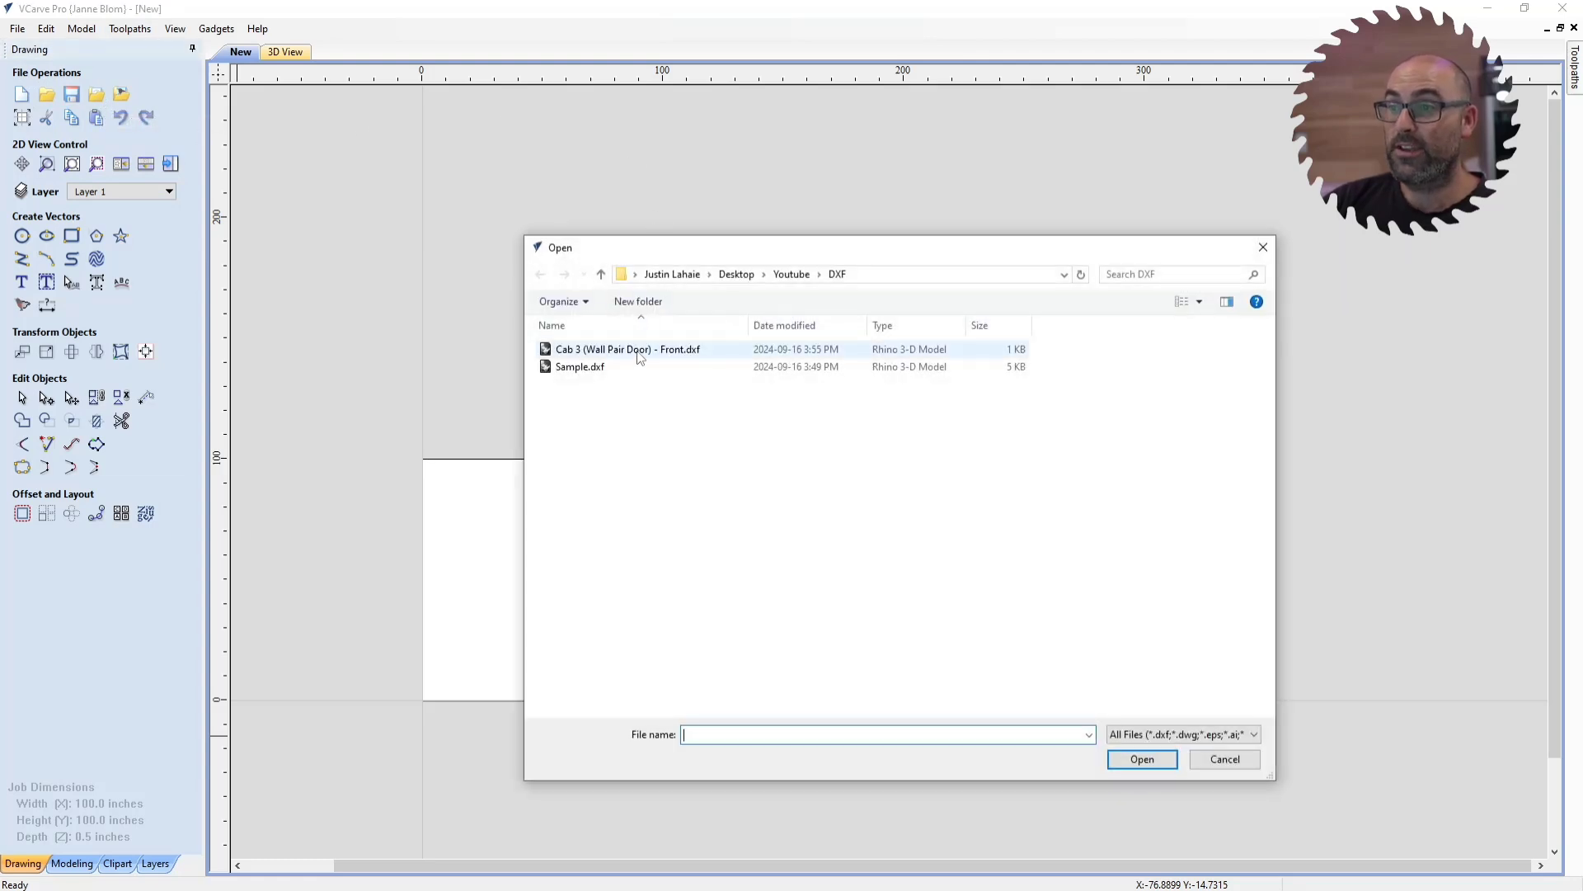
left_click(629, 348)
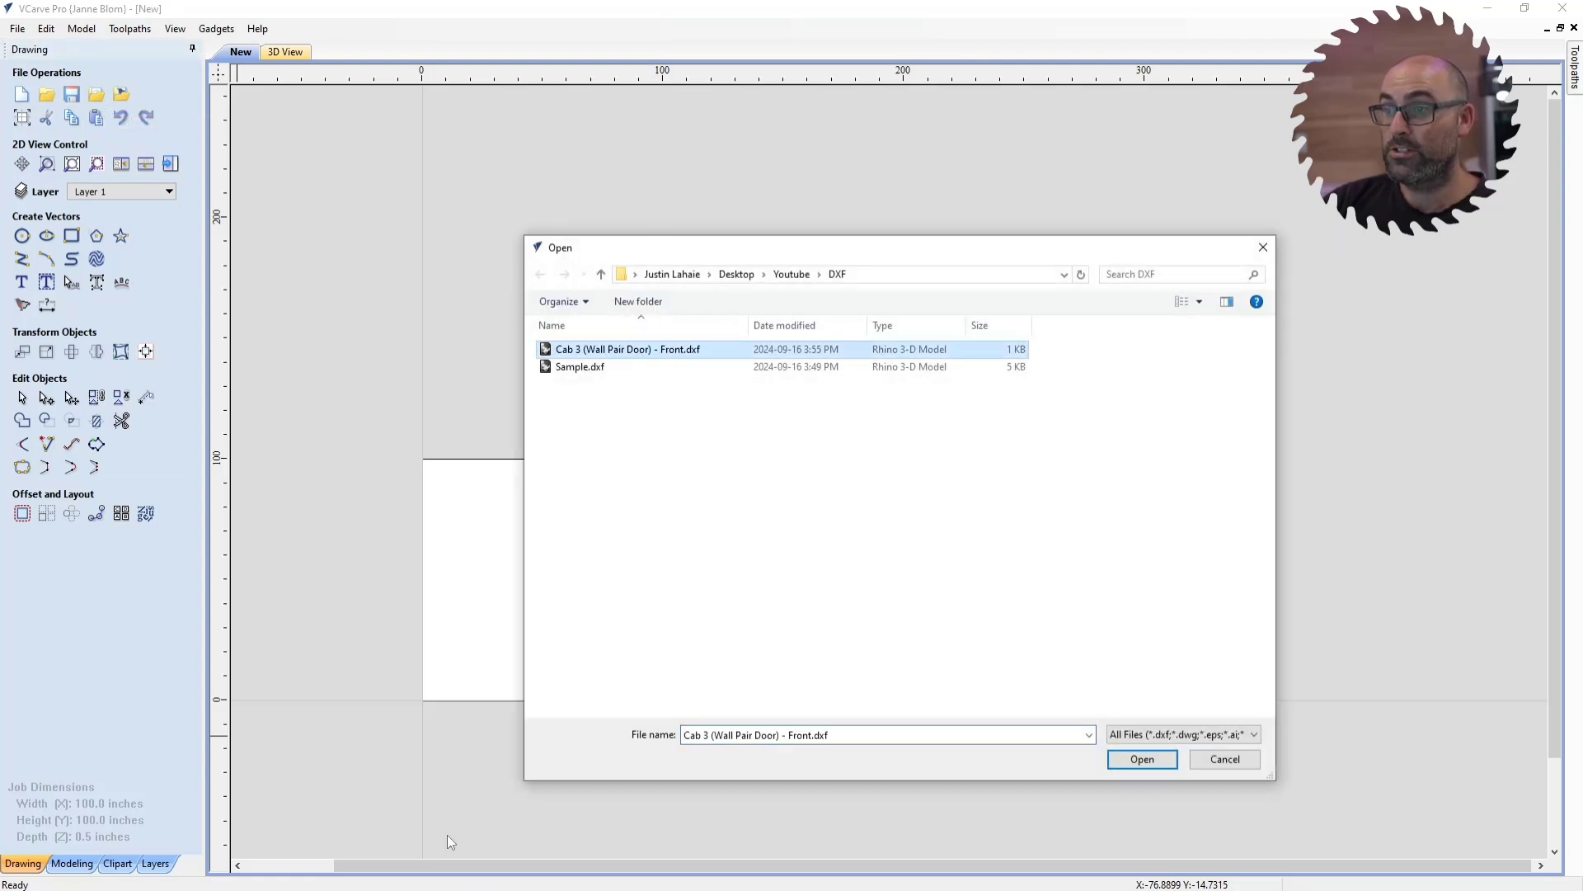
left_click(1133, 764)
scroll(615, 615, "down", 10)
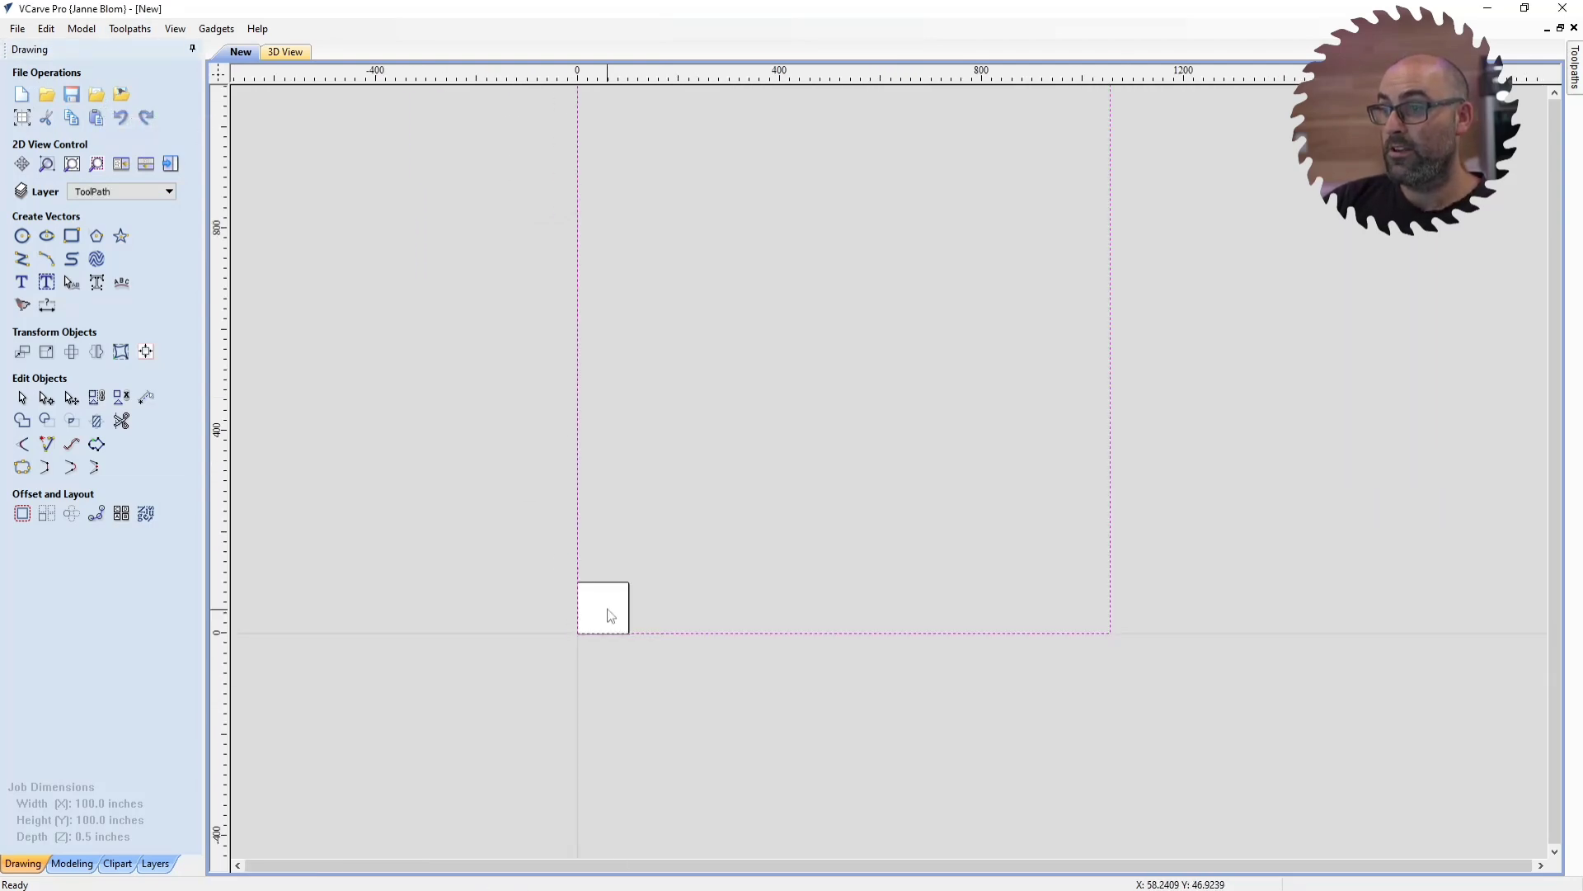
scroll(665, 496, "up", 5)
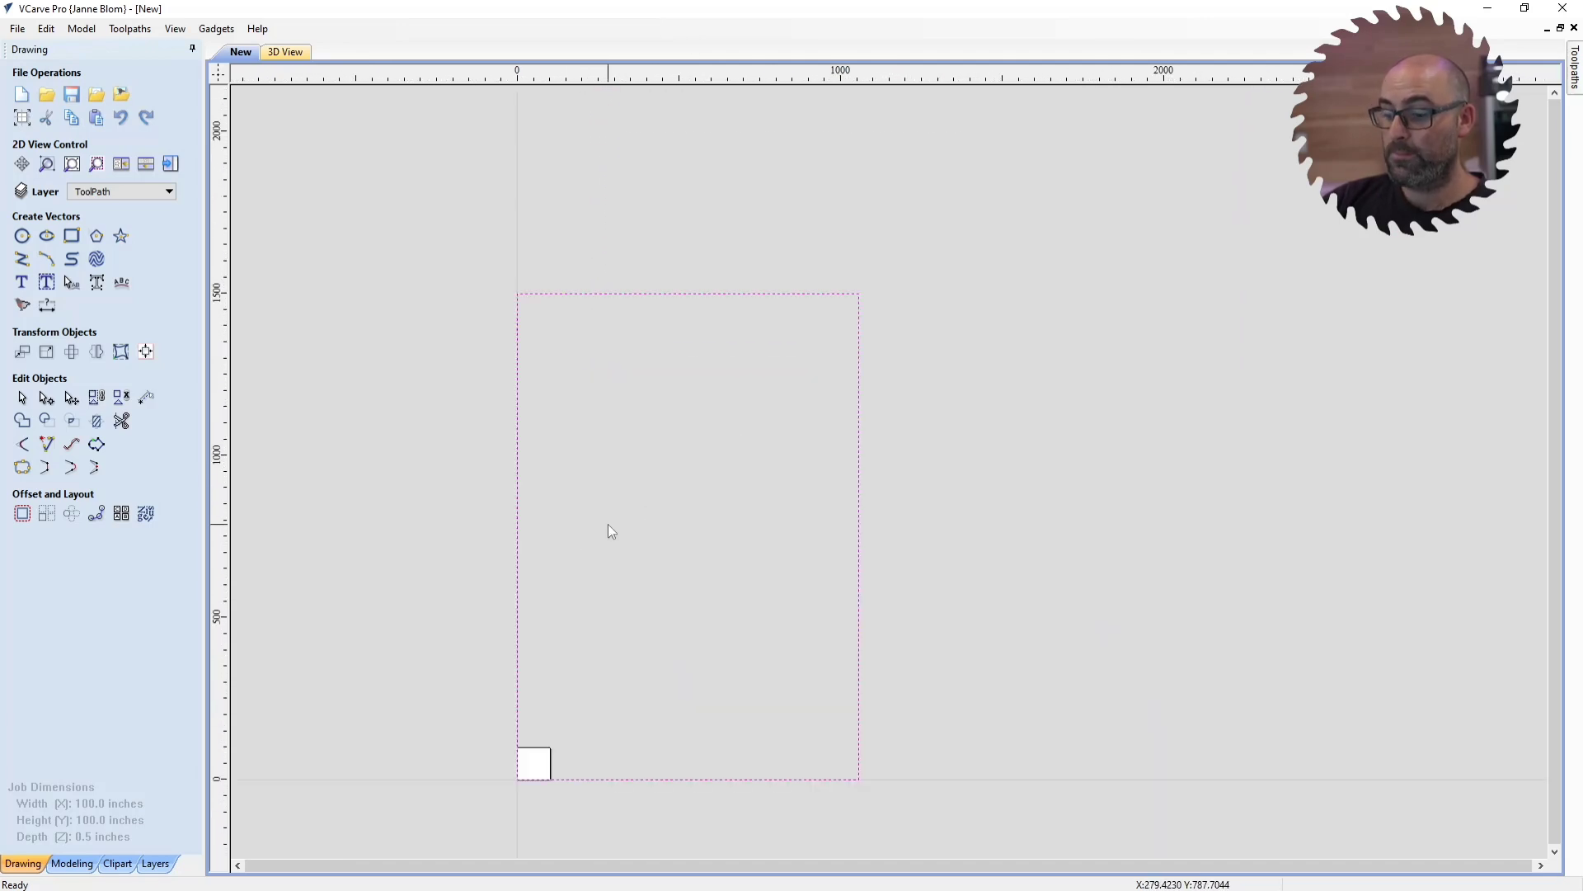
Step: Delete the large OUTLINE rectangle from the imported vectors
left_click(155, 863)
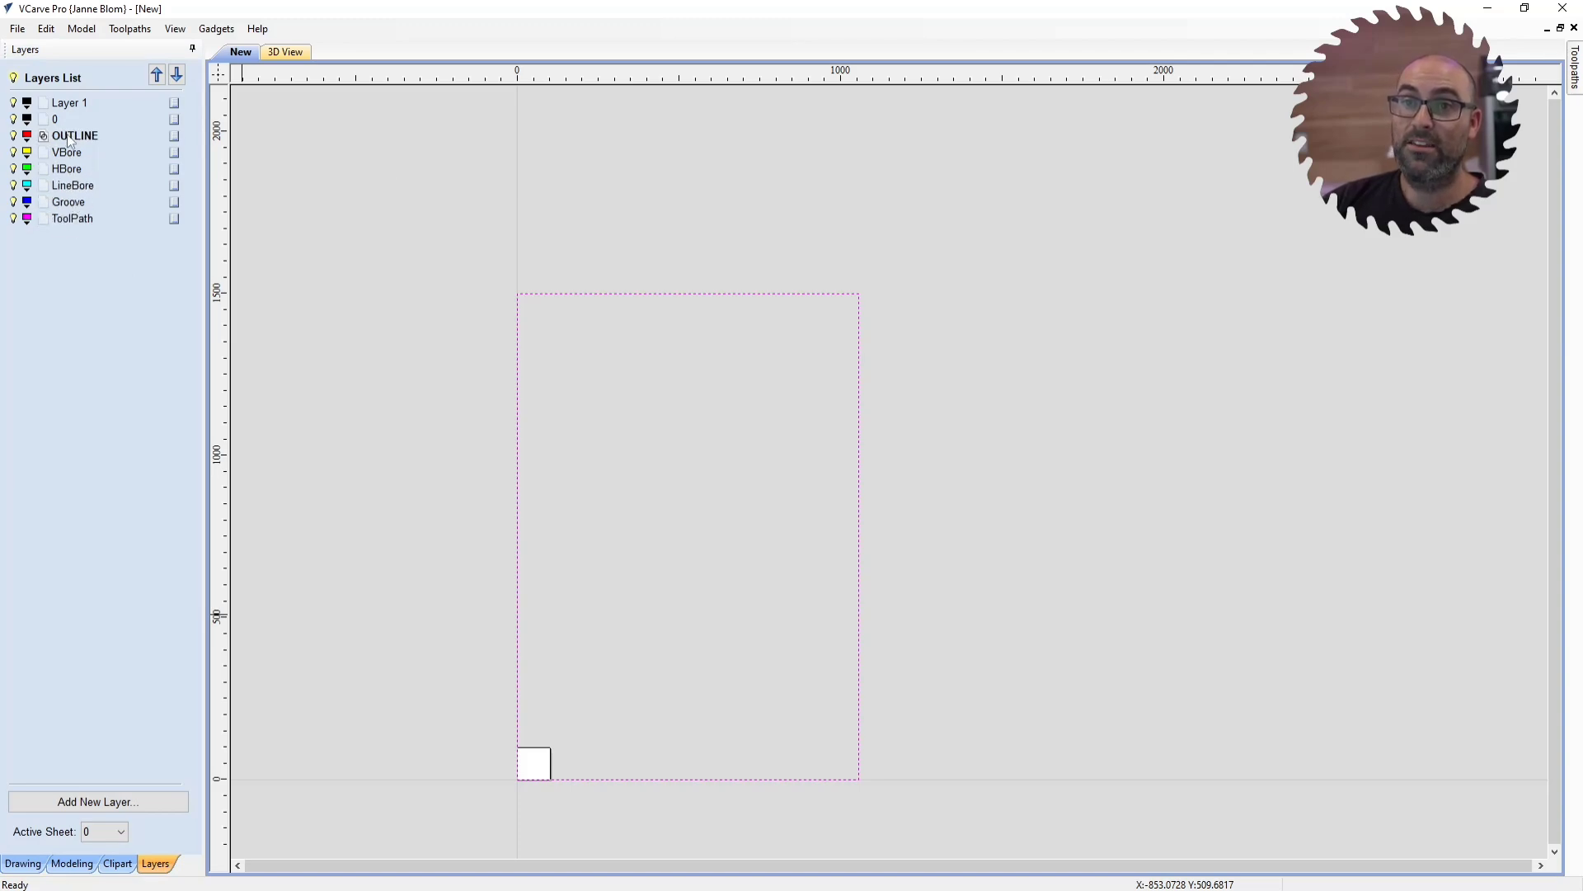
left_click_drag(502, 289, 1020, 889)
key("Delete")
scroll(545, 569, "down", 2)
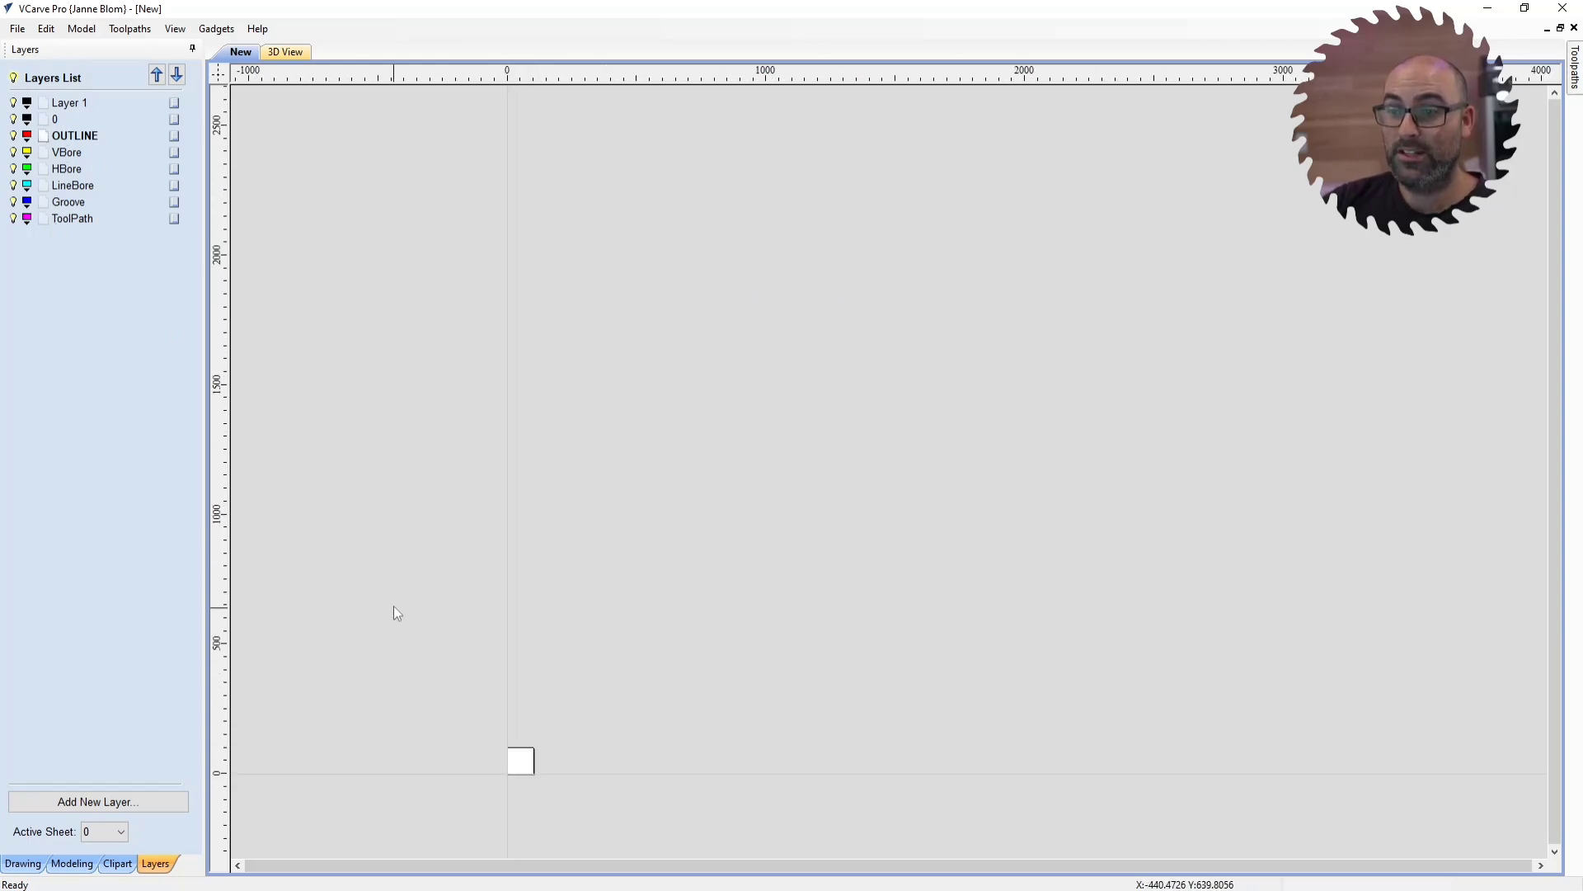
scroll(474, 667, "up", 5)
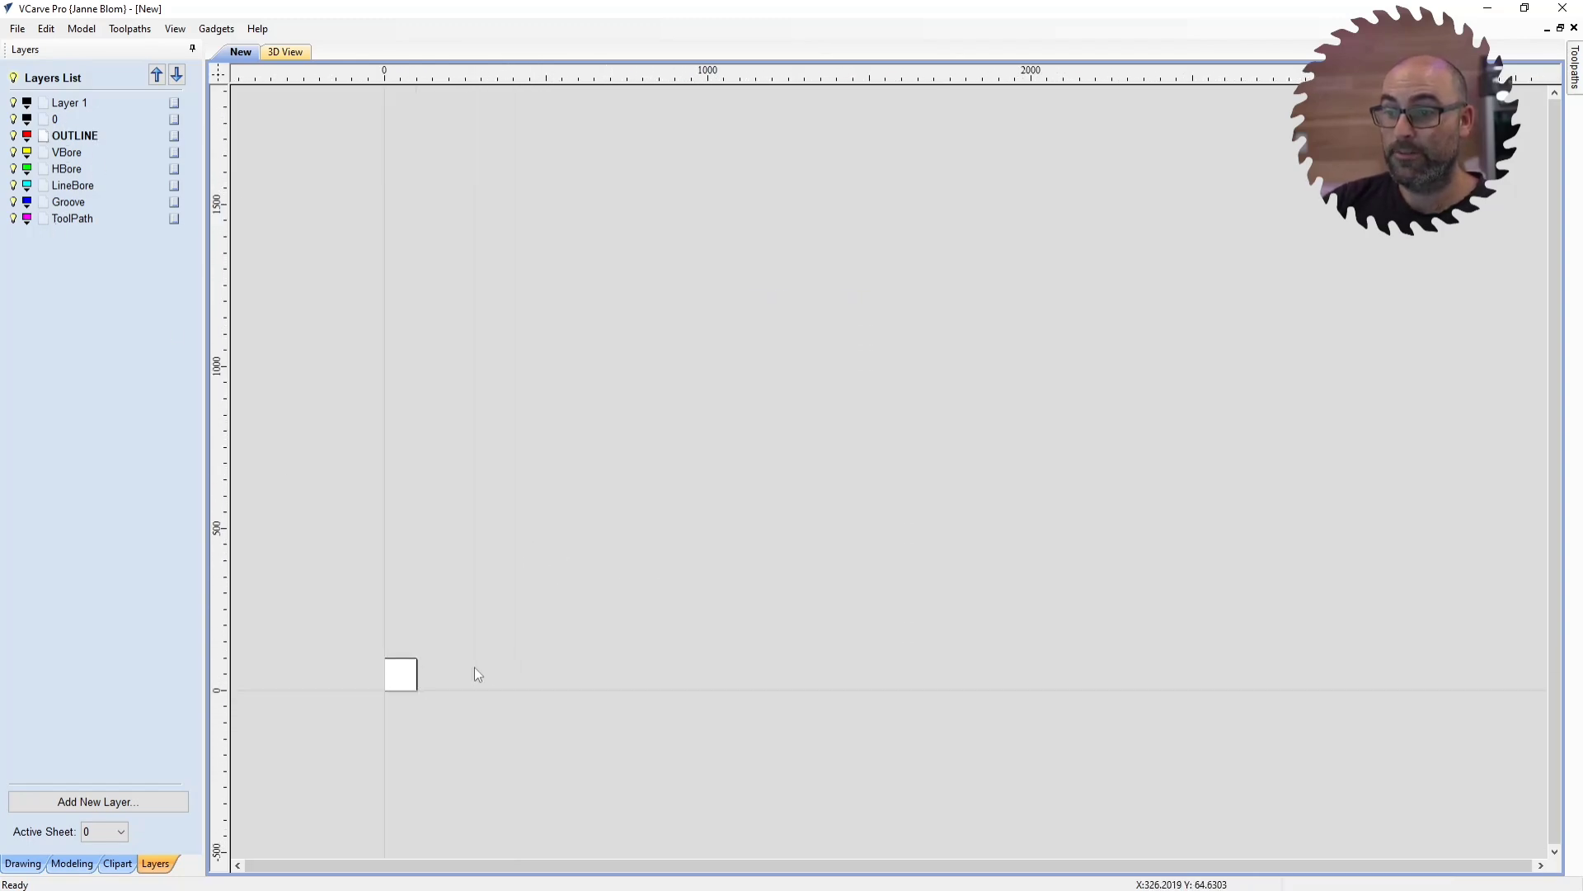
Step: Import the Sample.dxf vectors into the VCarve Pro job
left_click(29, 862)
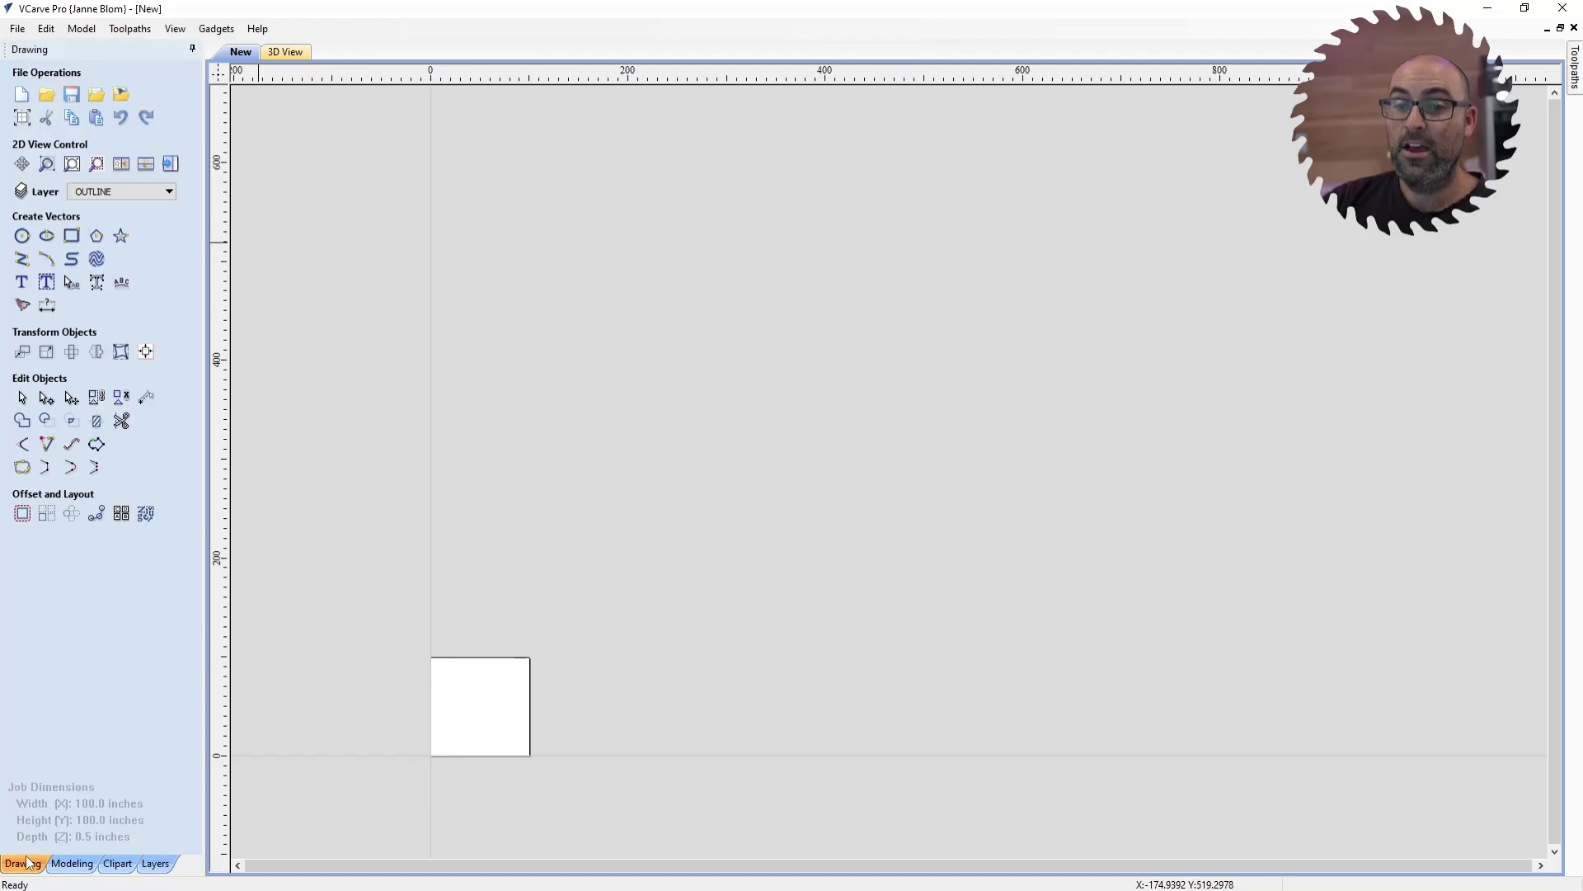
left_click(89, 98)
double_click(599, 373)
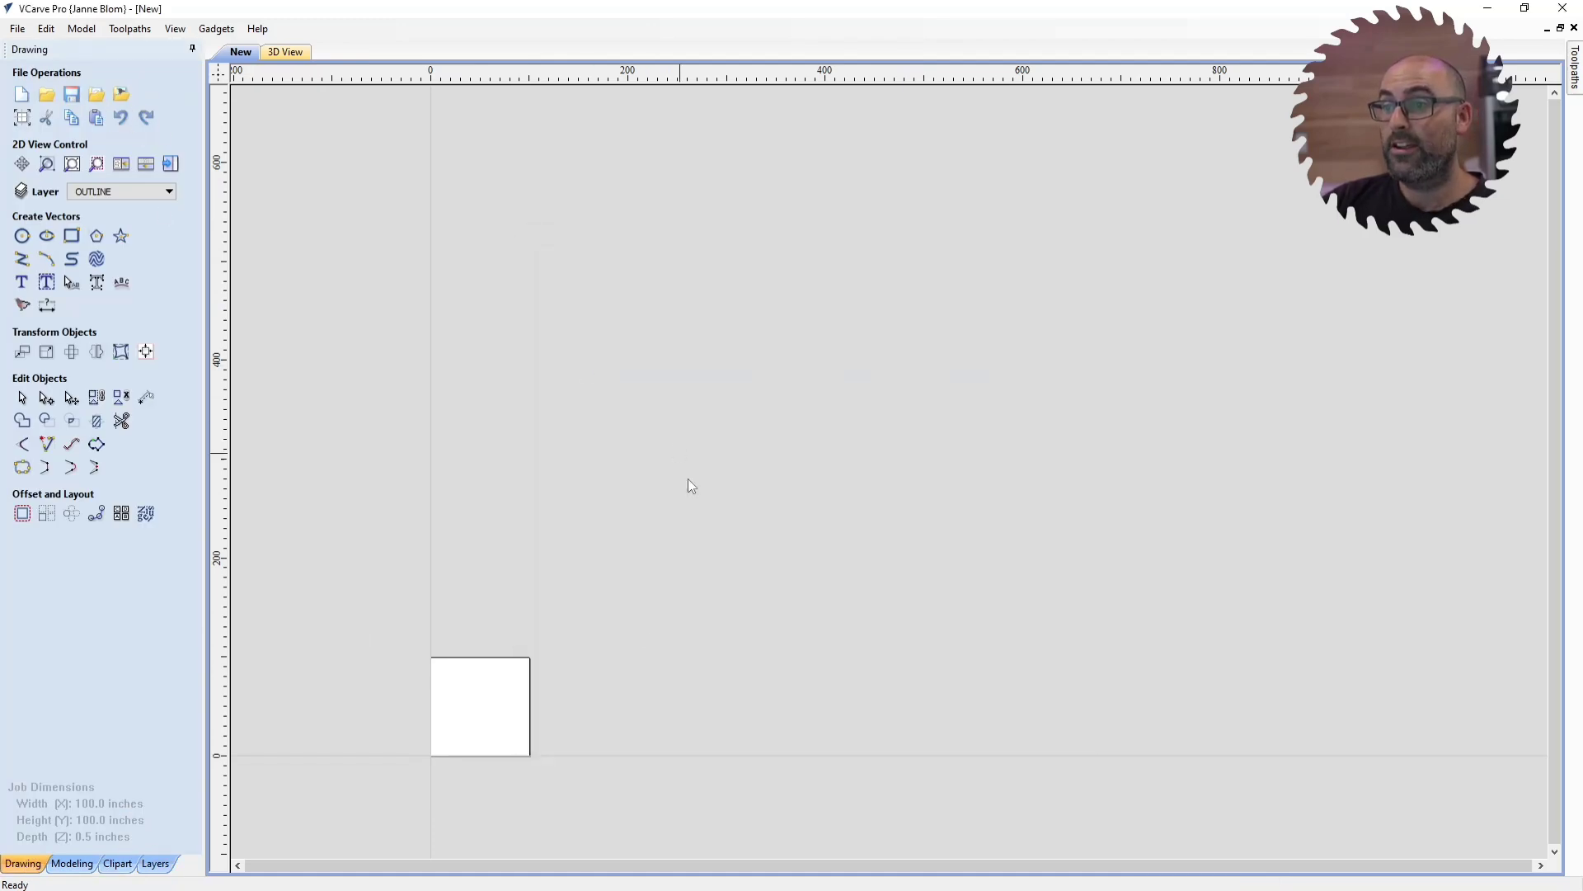
scroll(685, 544, "down", 5)
scroll(657, 343, "up", 5)
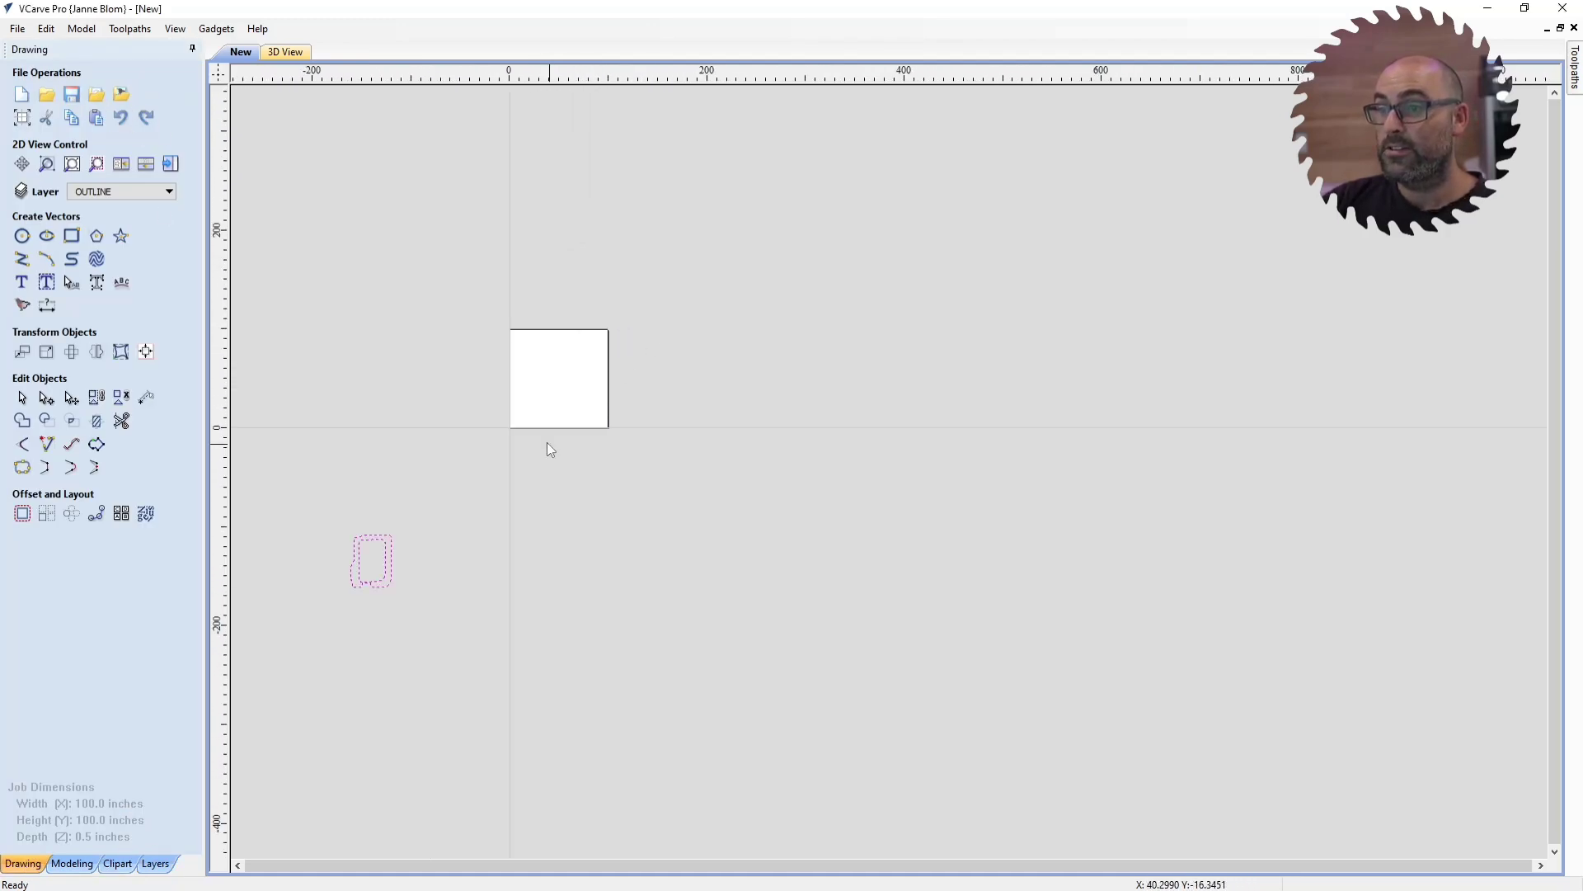
scroll(385, 639, "up", 2)
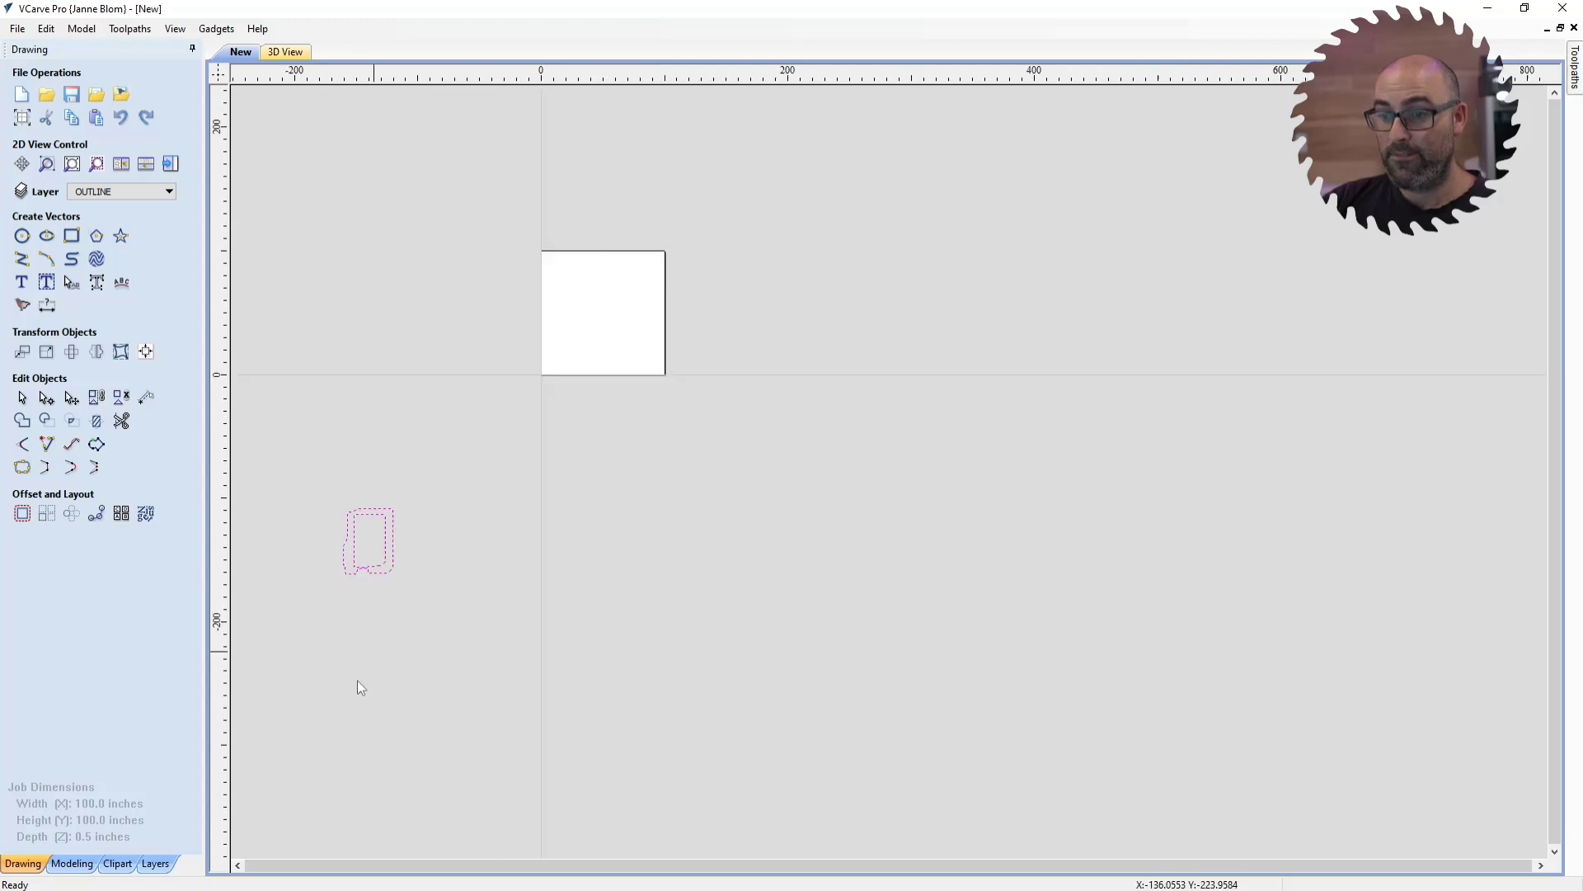
Step: Move the Sample shape with a bottom-left anchor to X 0, Y 0
left_click(394, 568)
key("m")
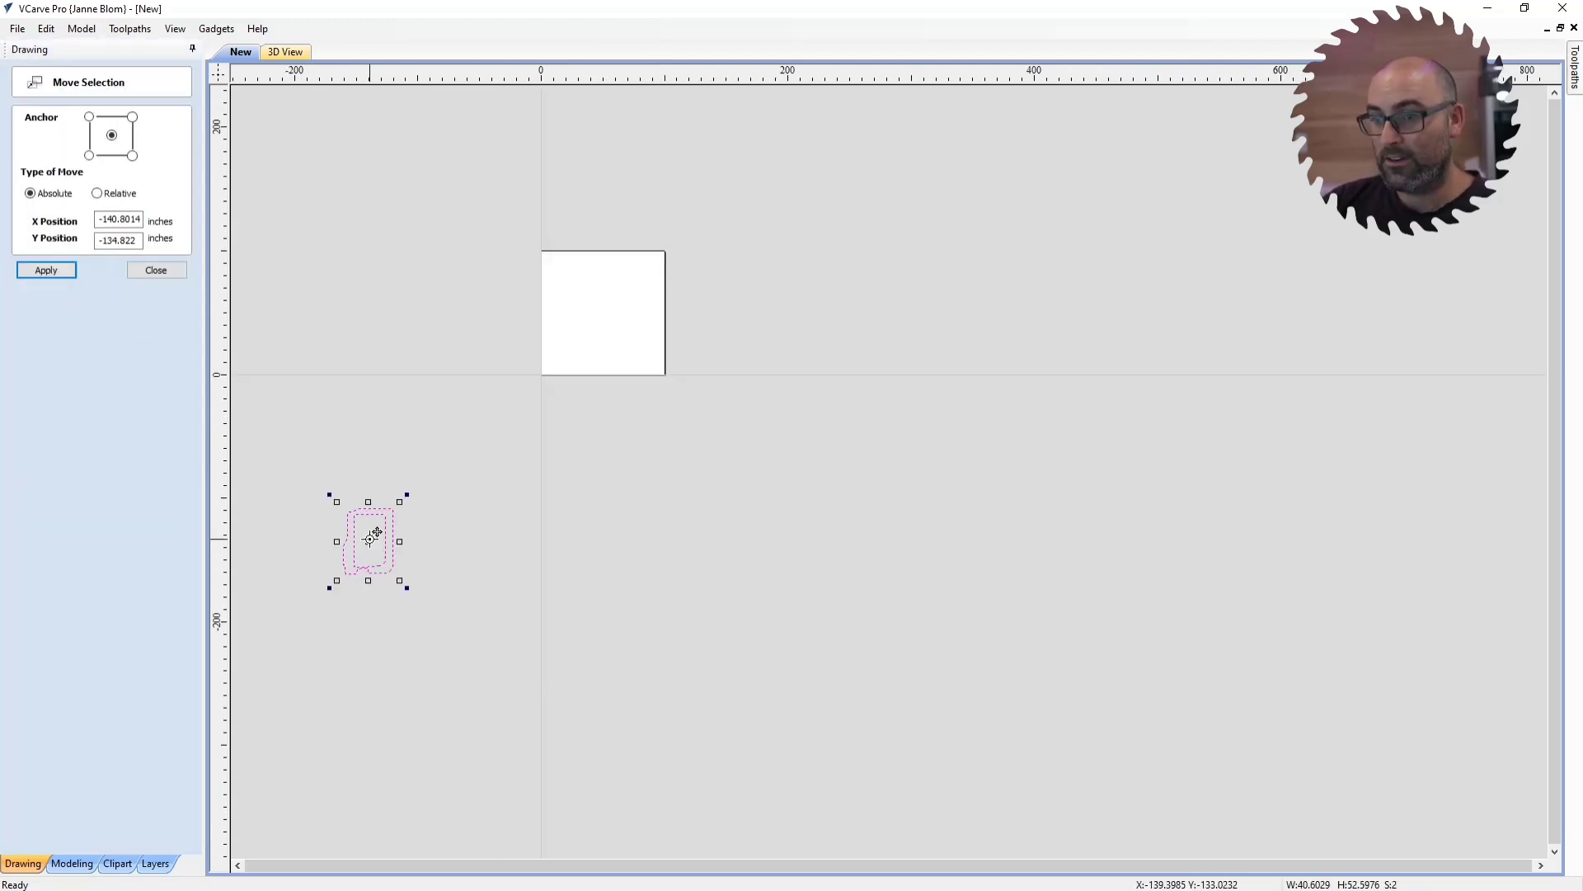
left_click_drag(368, 534, 584, 318)
scroll(580, 311, "up", 5)
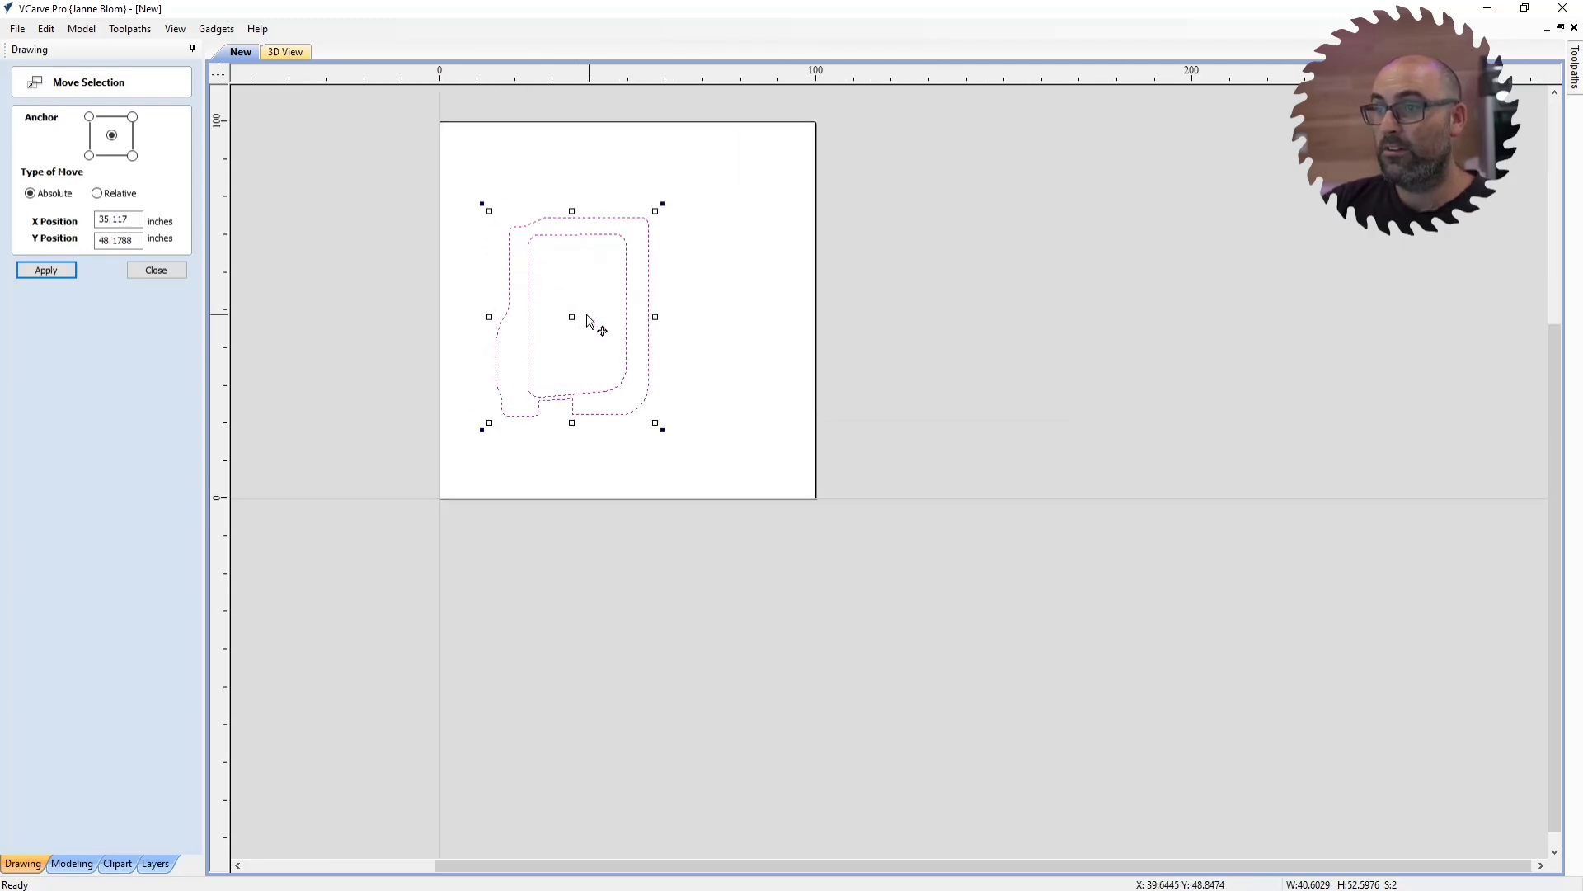
scroll(651, 282, "up", 3)
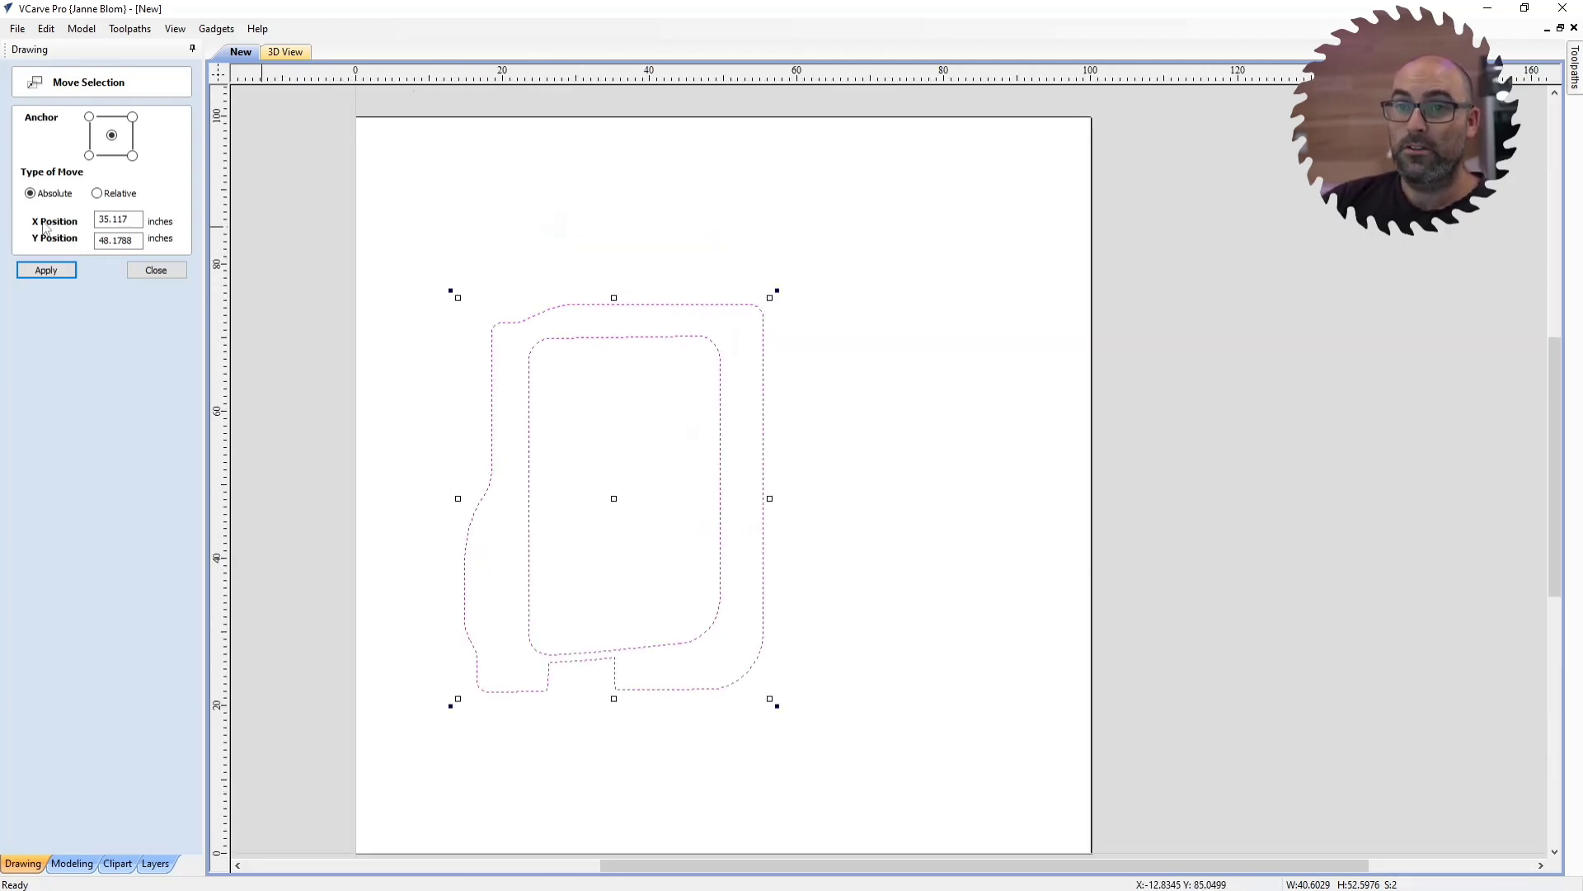
double_click(114, 218)
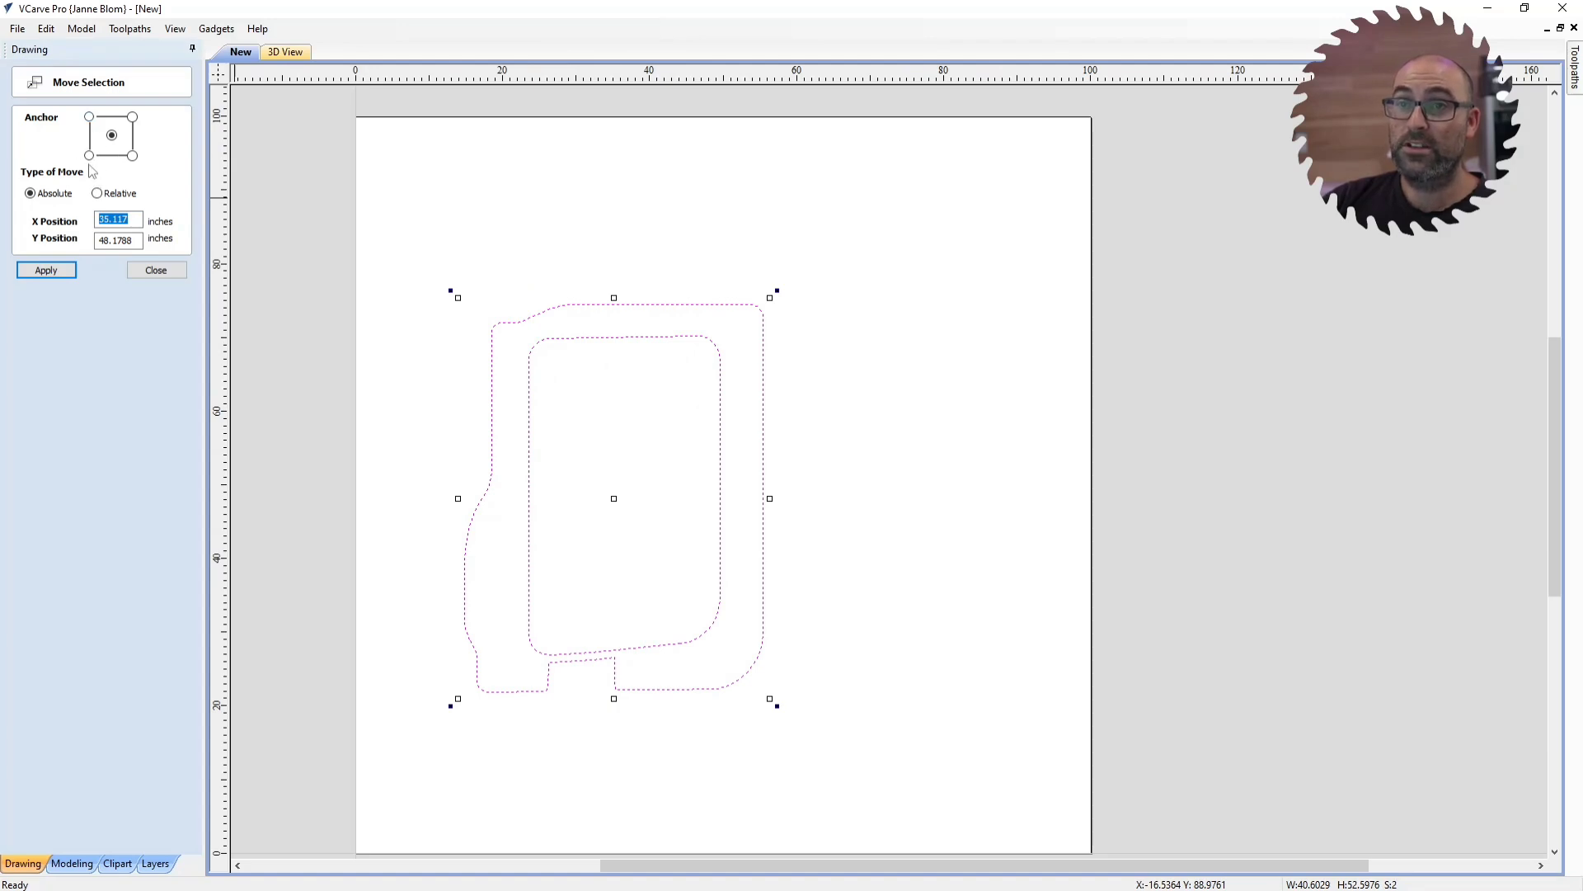
left_click(89, 155)
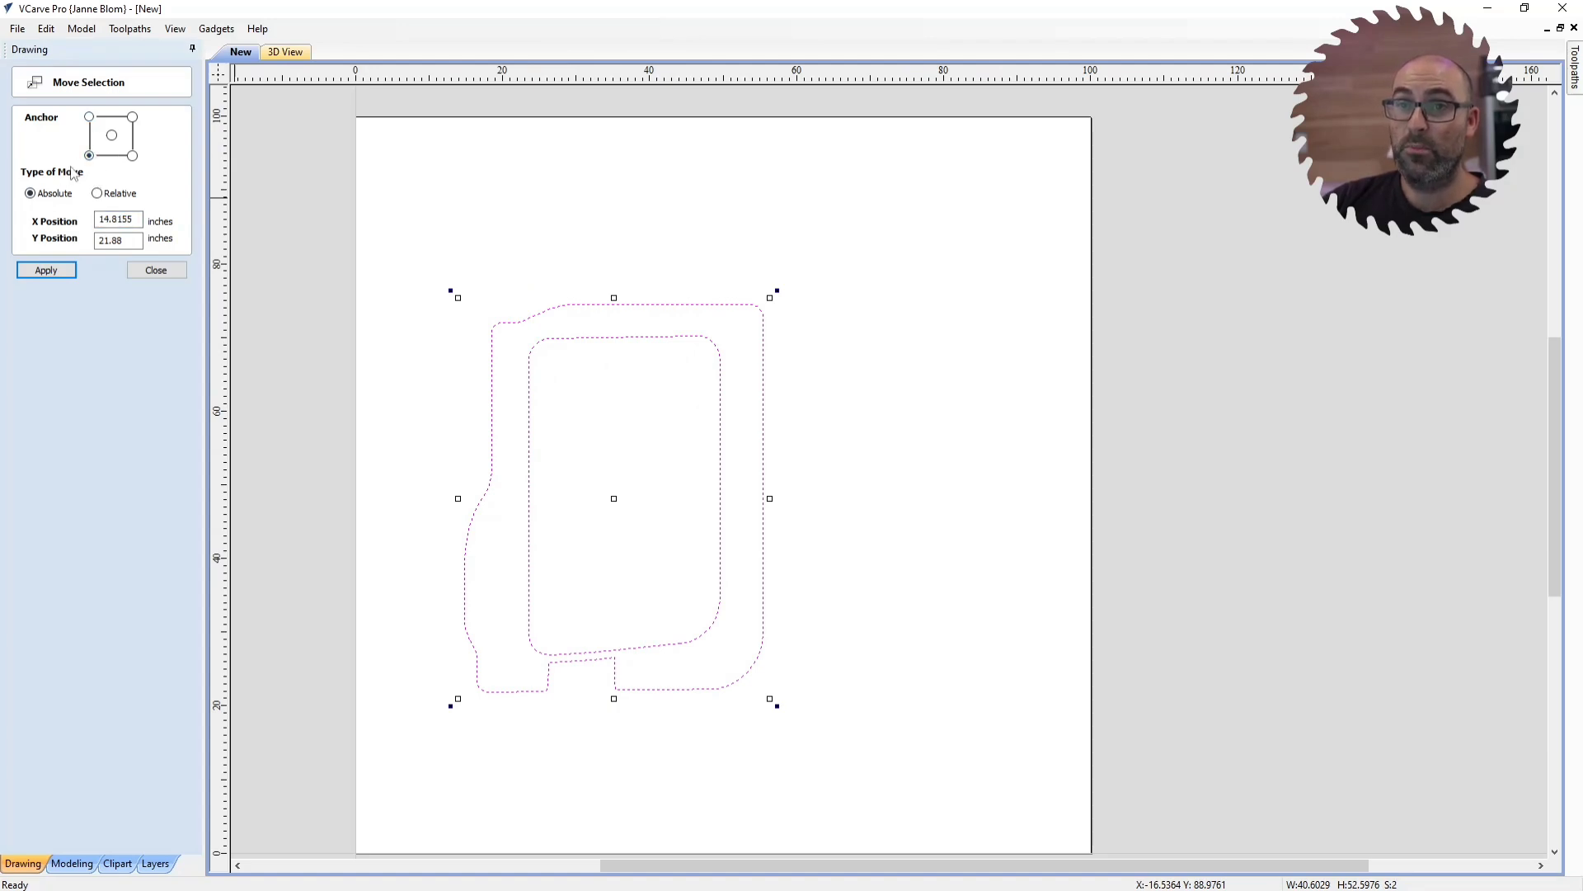
double_click(132, 219)
type("0")
double_click(120, 240)
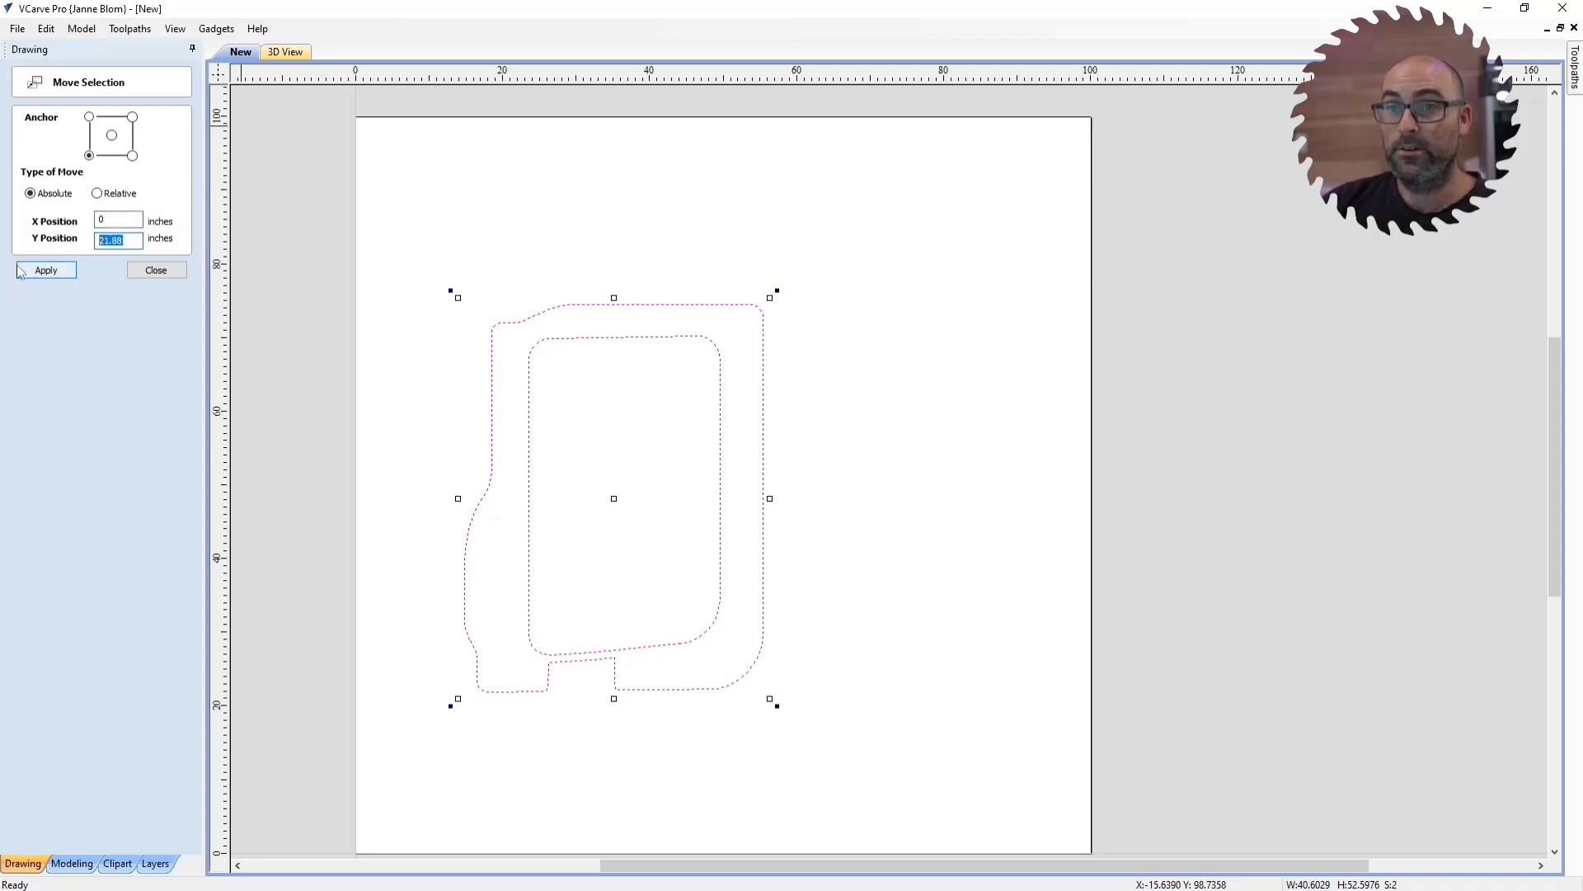
type("0")
key("Return")
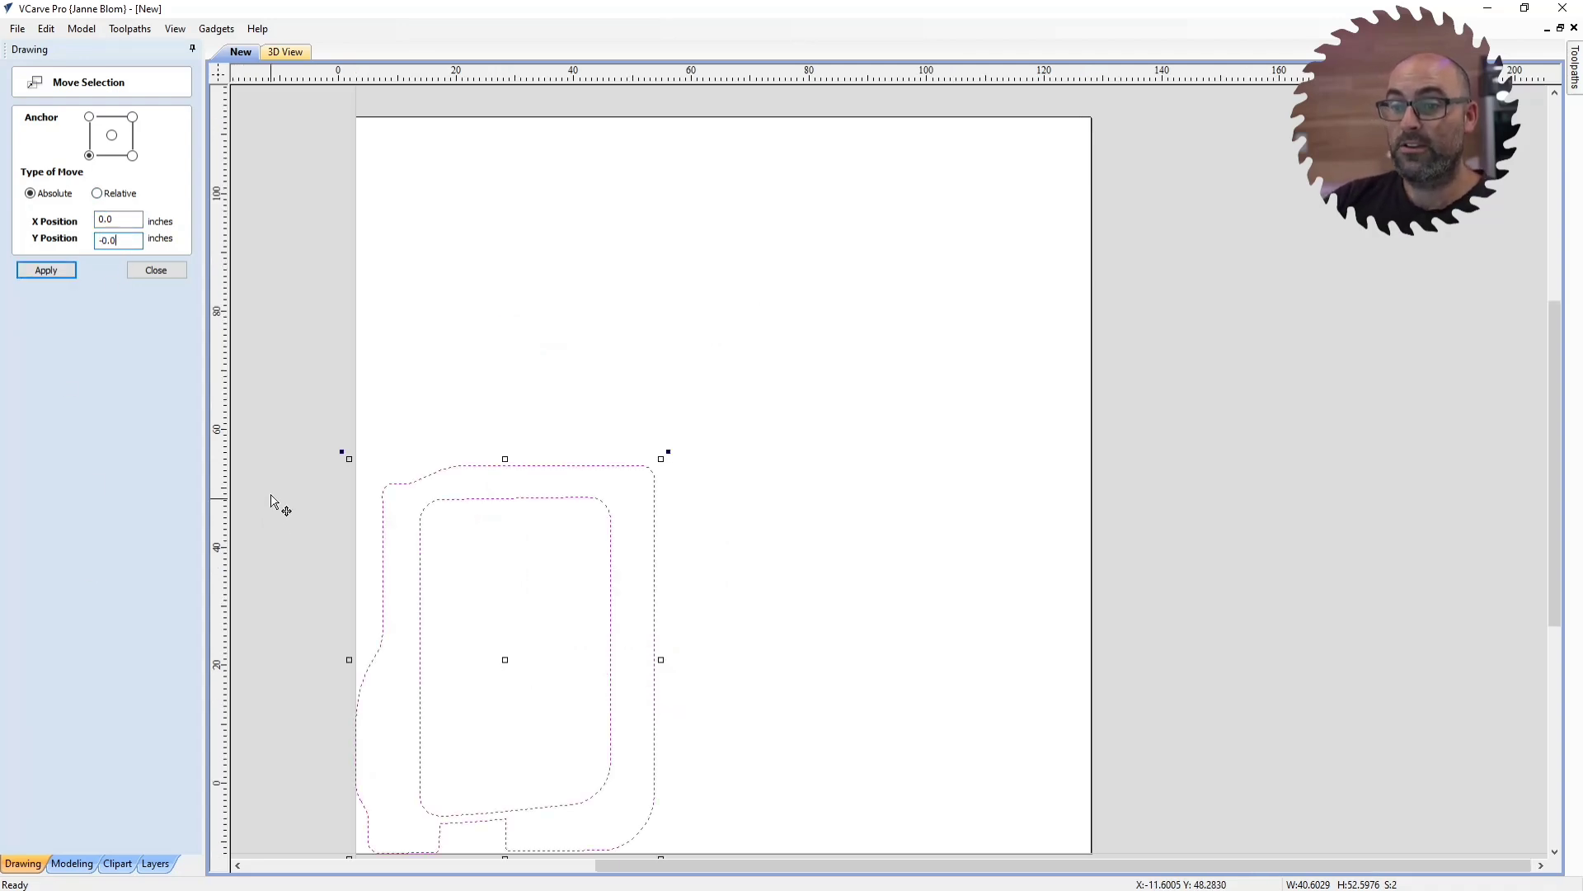
scroll(265, 487, "down", 1)
scroll(283, 607, "up", 2)
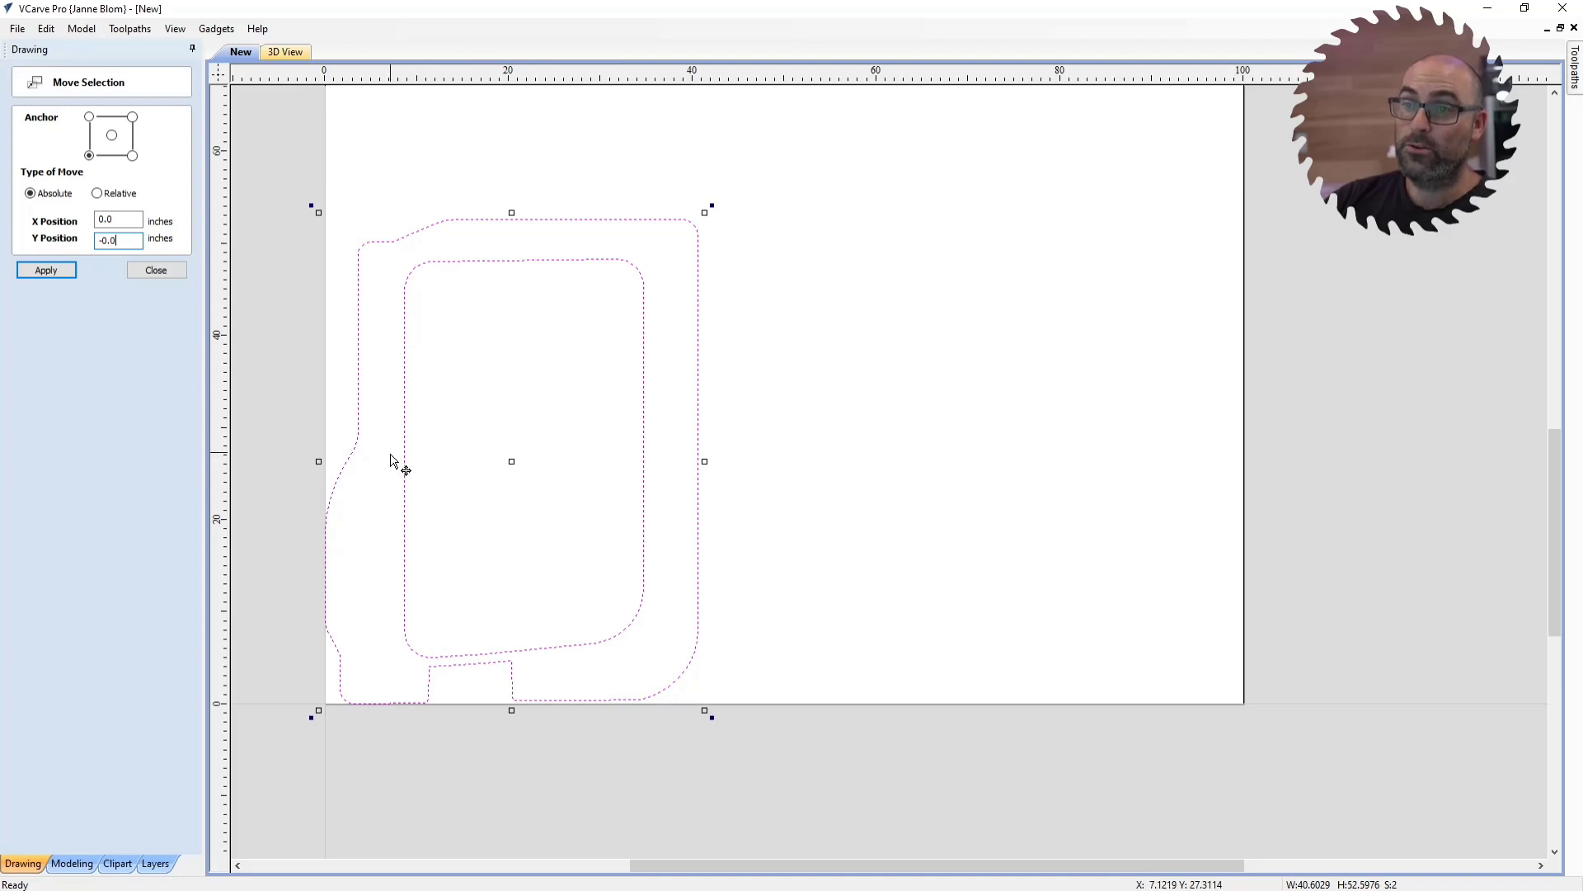
Step: Drag both door shapes onto the sheet, undoing the outer outline's separate move
left_click(913, 546)
left_click(647, 538)
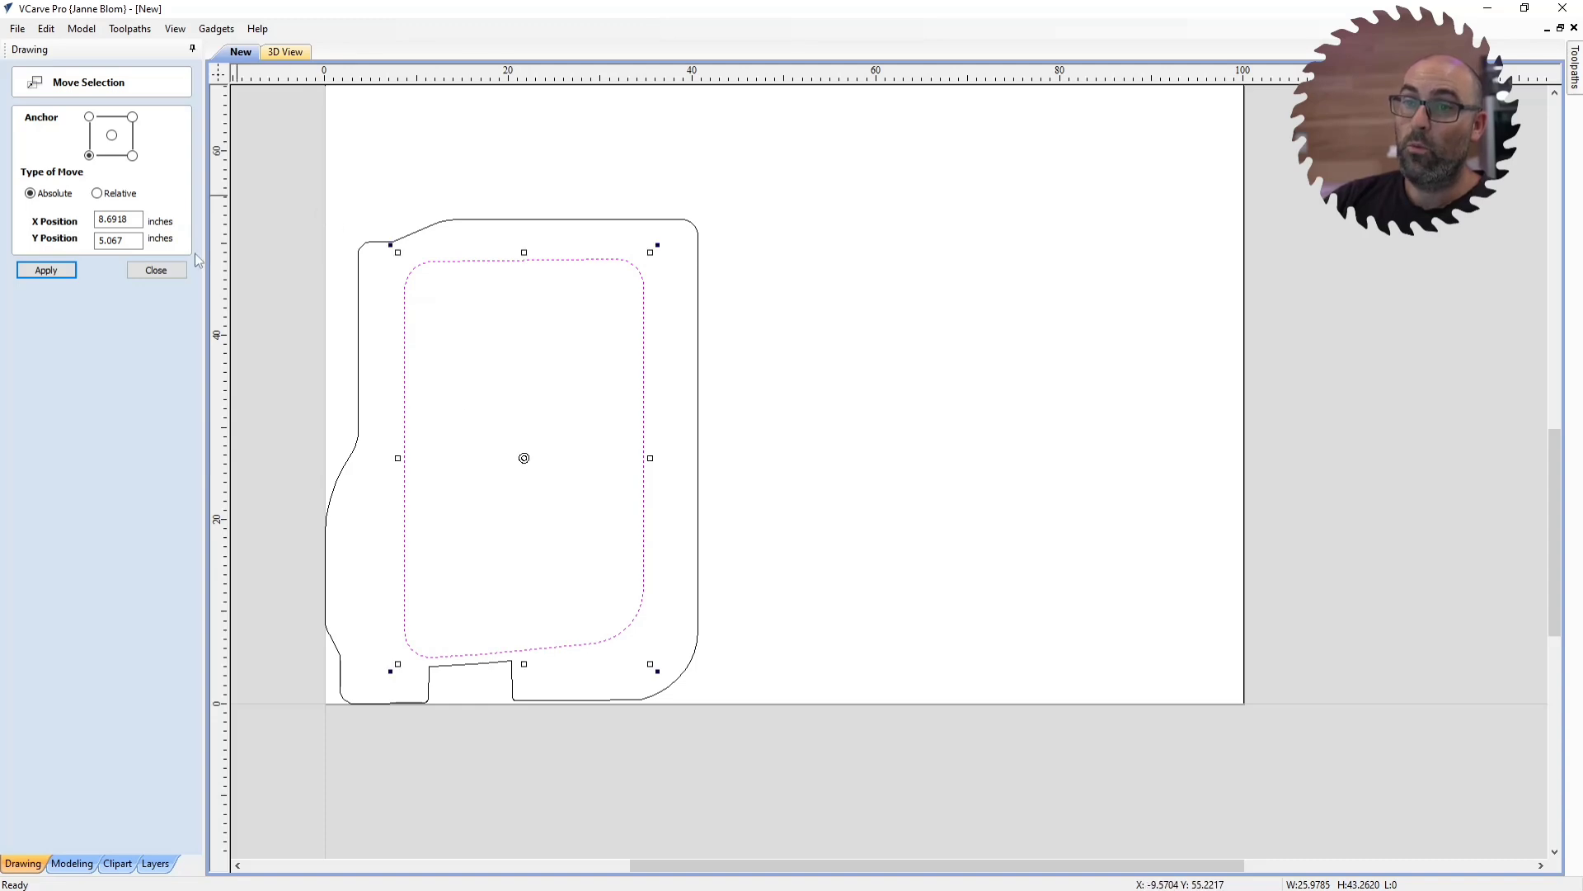
left_click(165, 272)
mouse_move(289, 140)
left_mouse_down()
mouse_move(626, 491)
mouse_move(706, 779)
left_mouse_up()
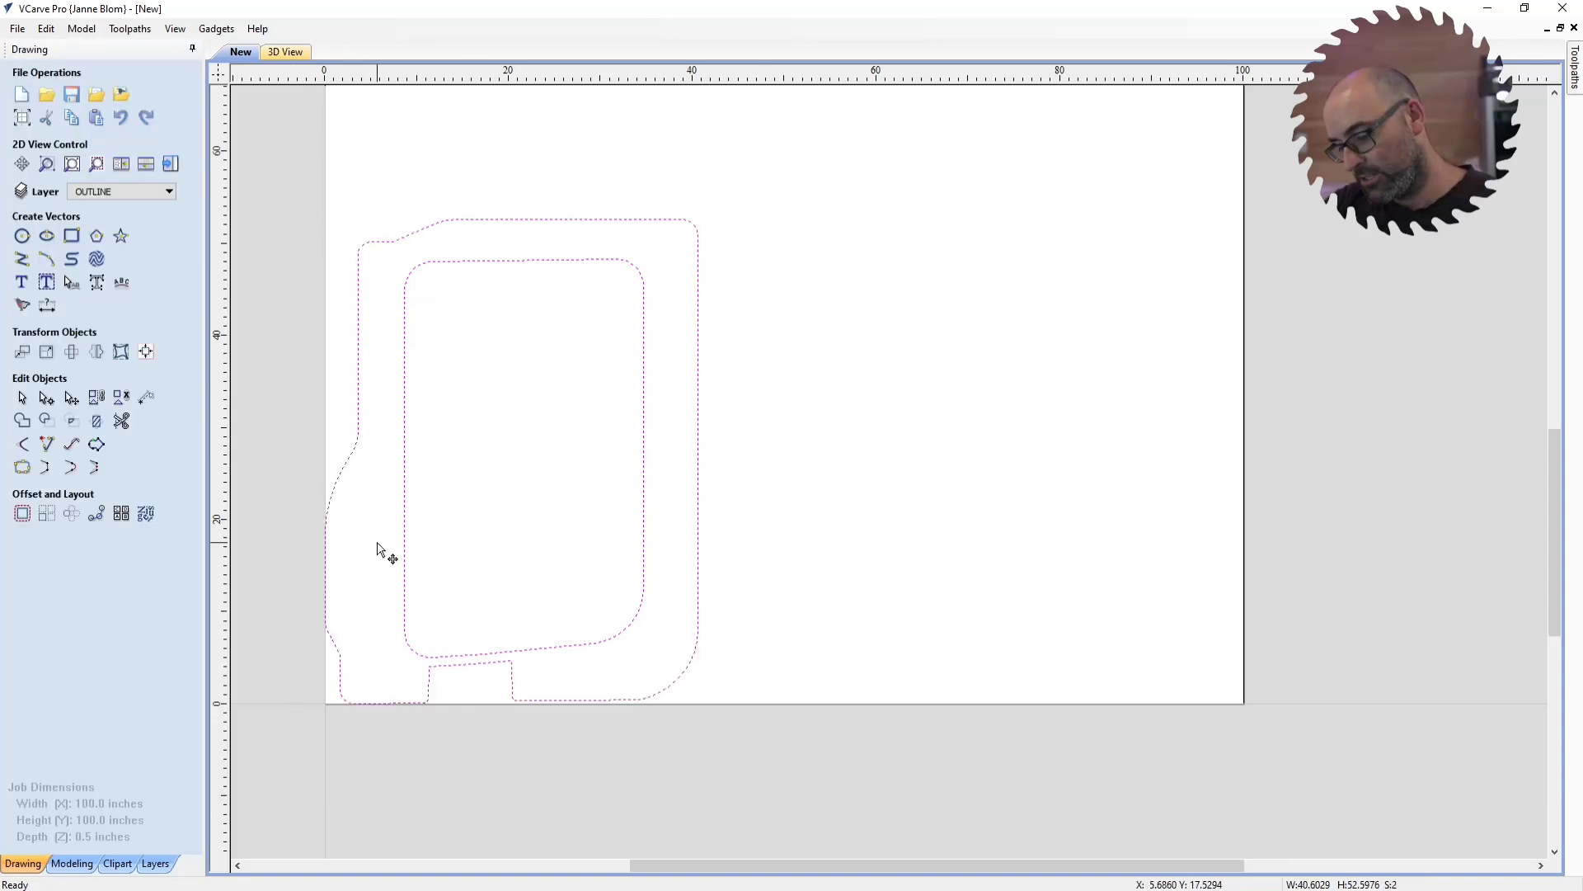
key("m")
left_click_drag(512, 453, 606, 363)
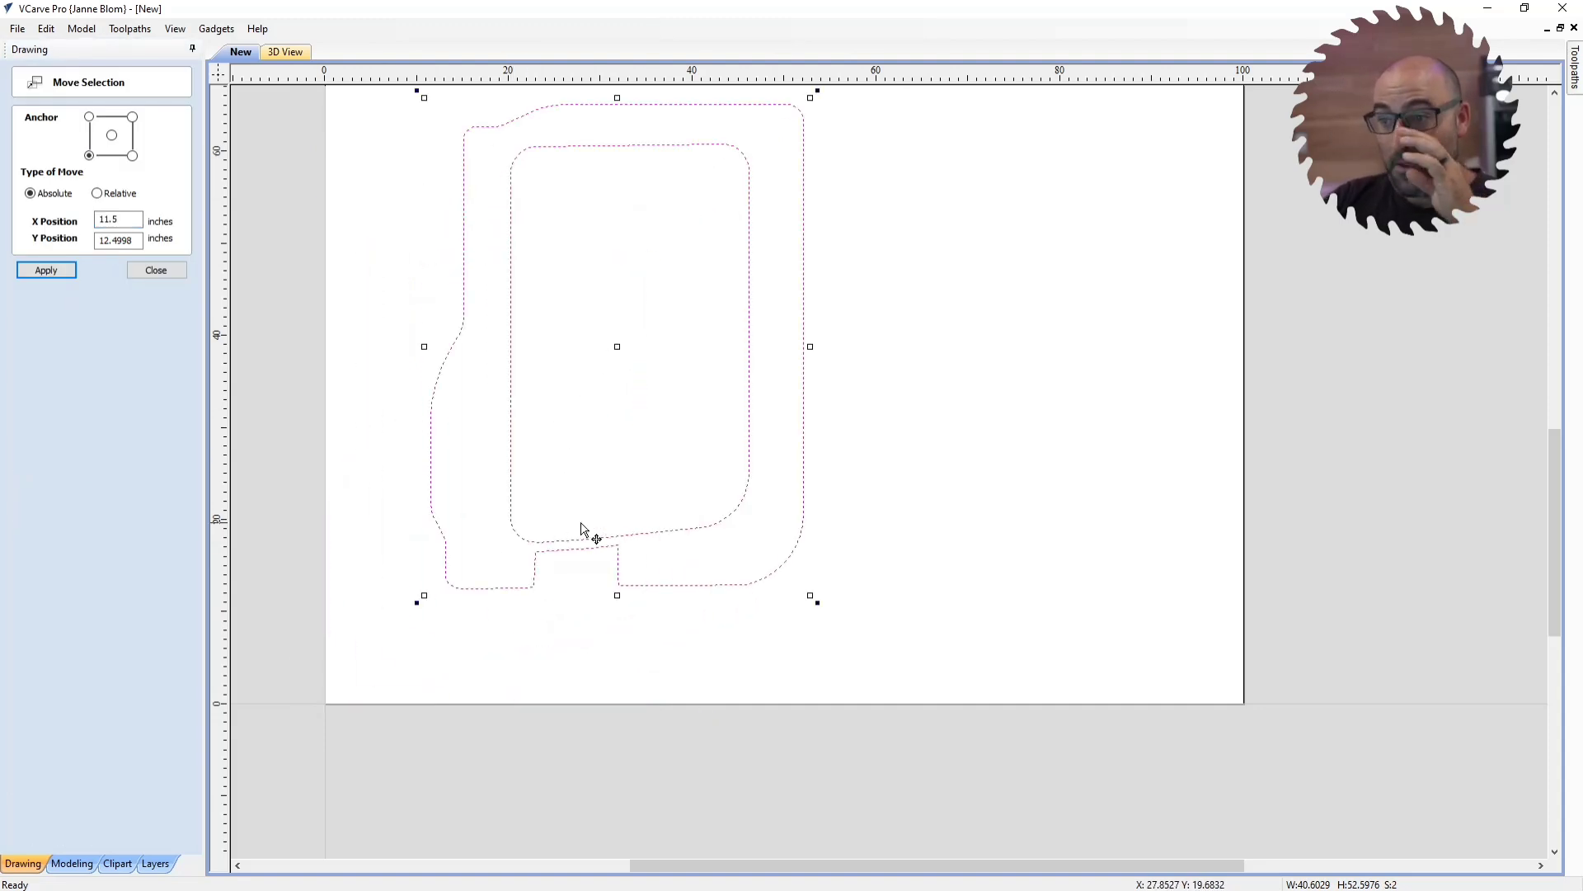
left_click(1003, 498)
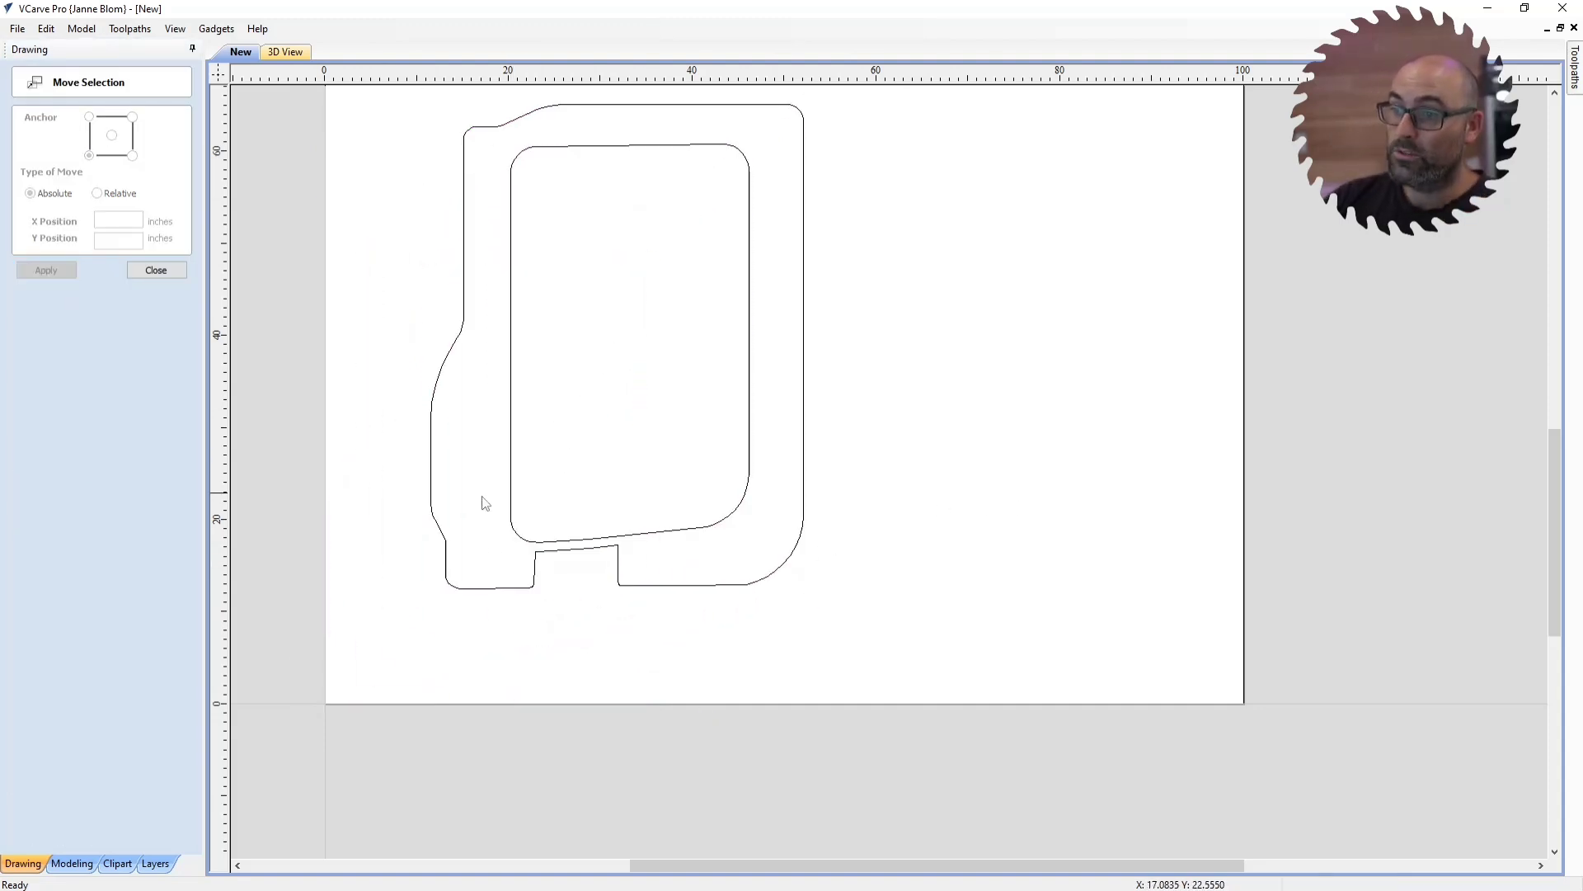
left_click(528, 589)
left_click(622, 356)
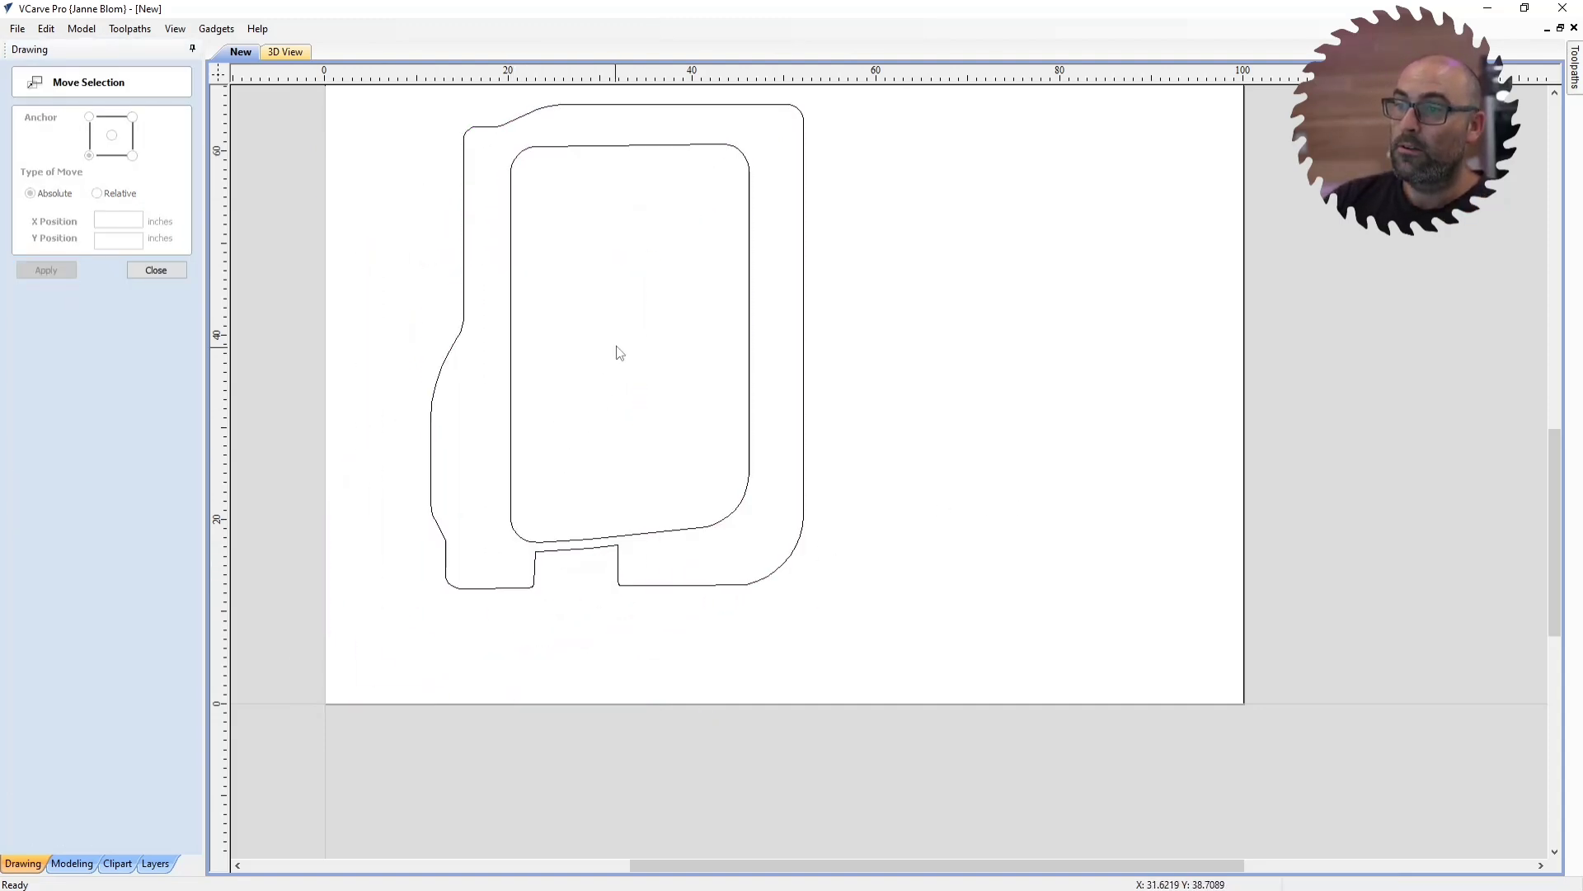
left_click(437, 379)
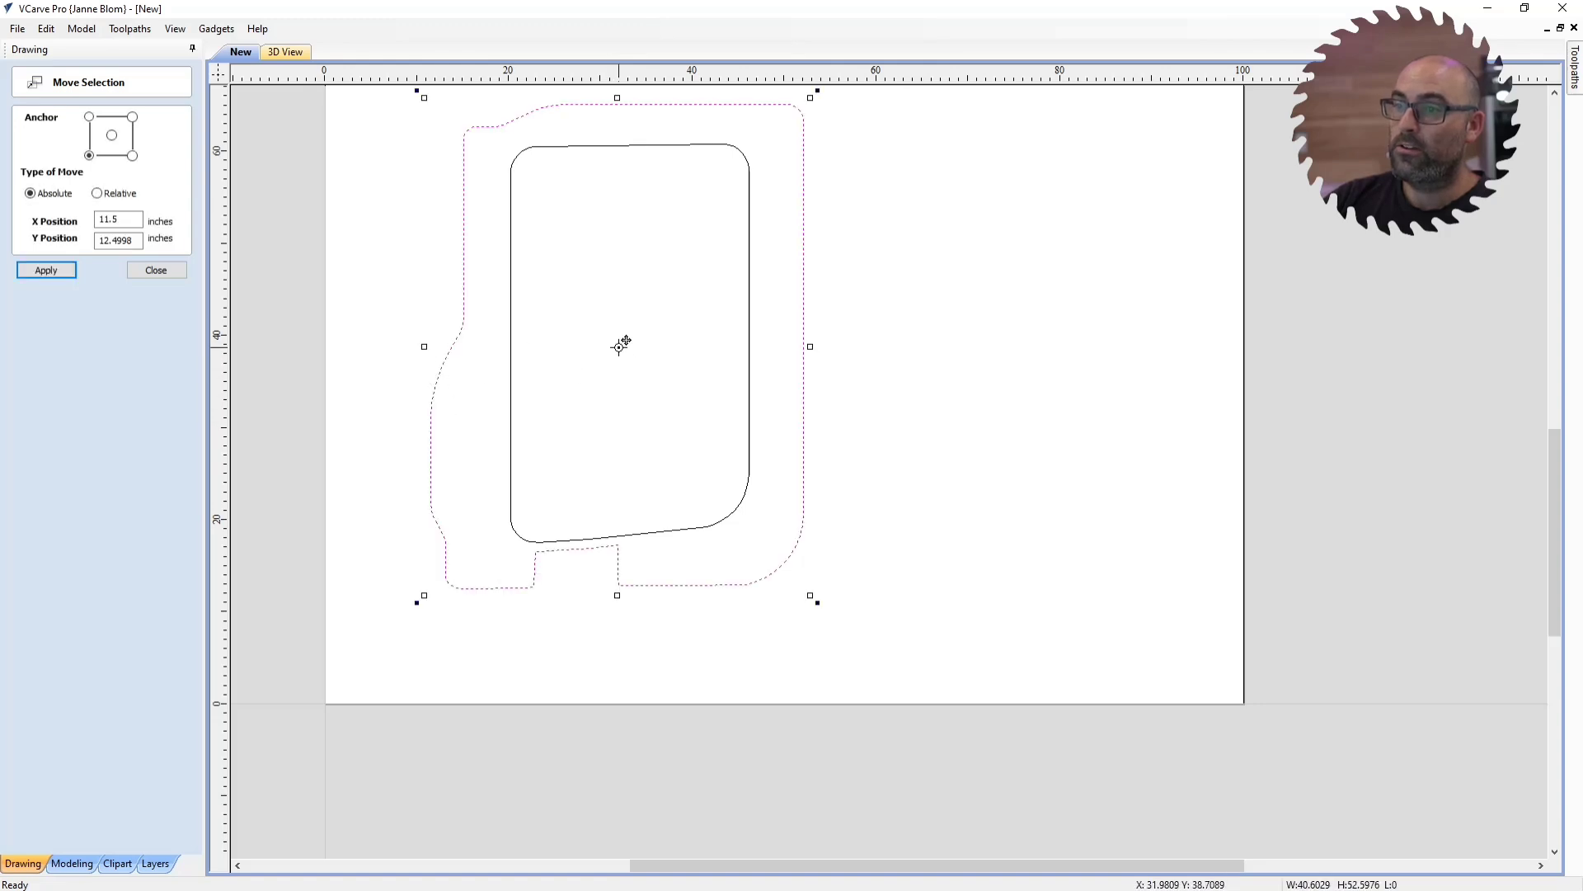
left_click_drag(619, 346, 513, 457)
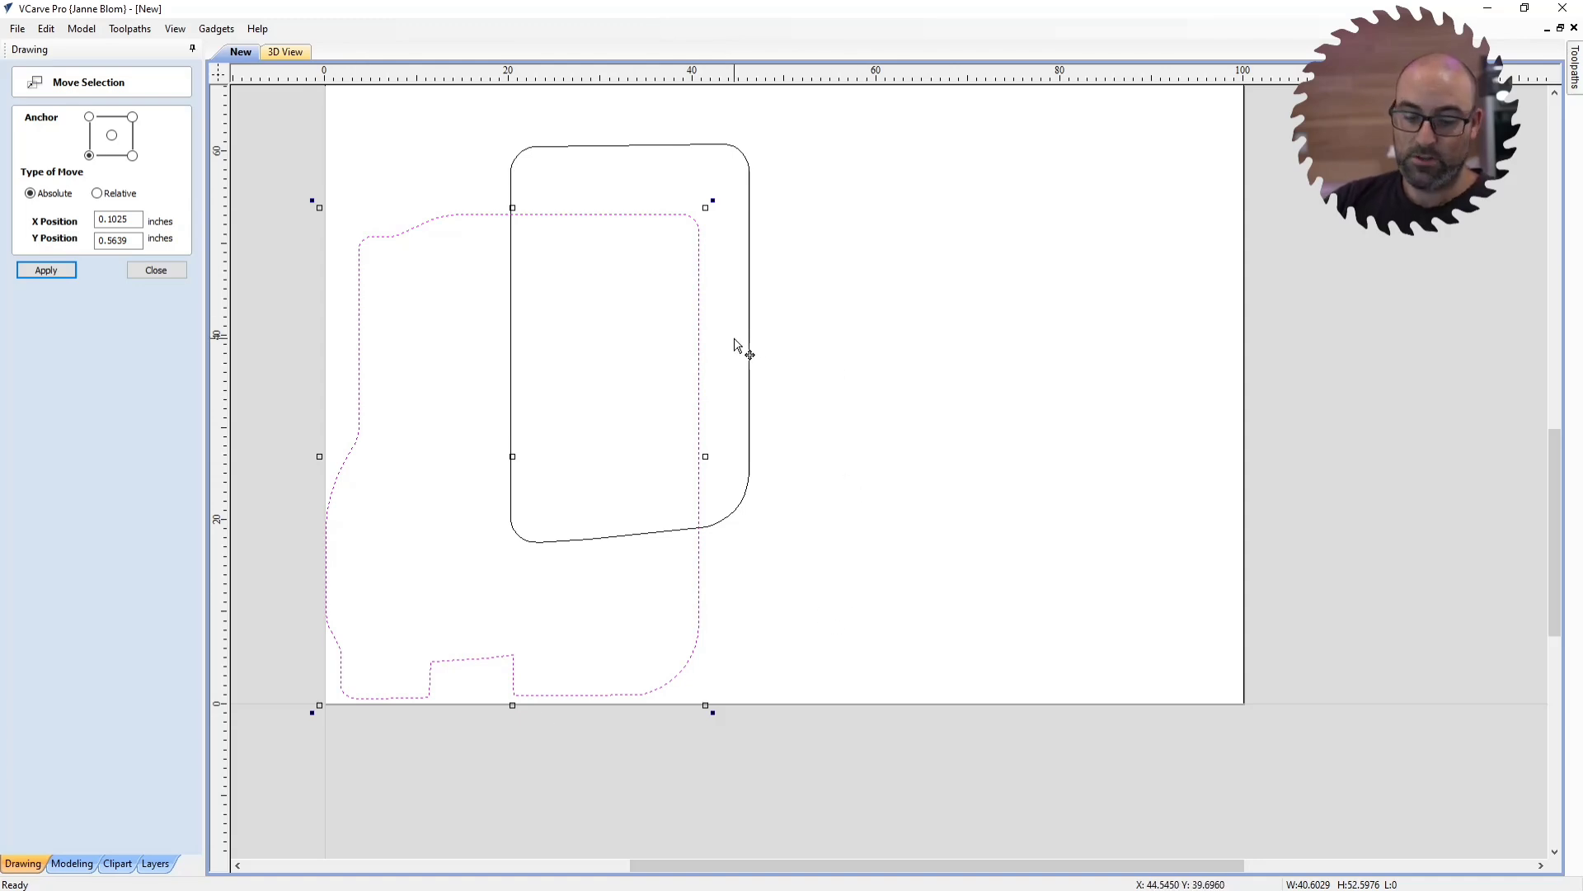
key("ctrl+z")
Step: Marquee-select both door shapes and apply a bottom-left move to X 0, Y 0
left_click(341, 219)
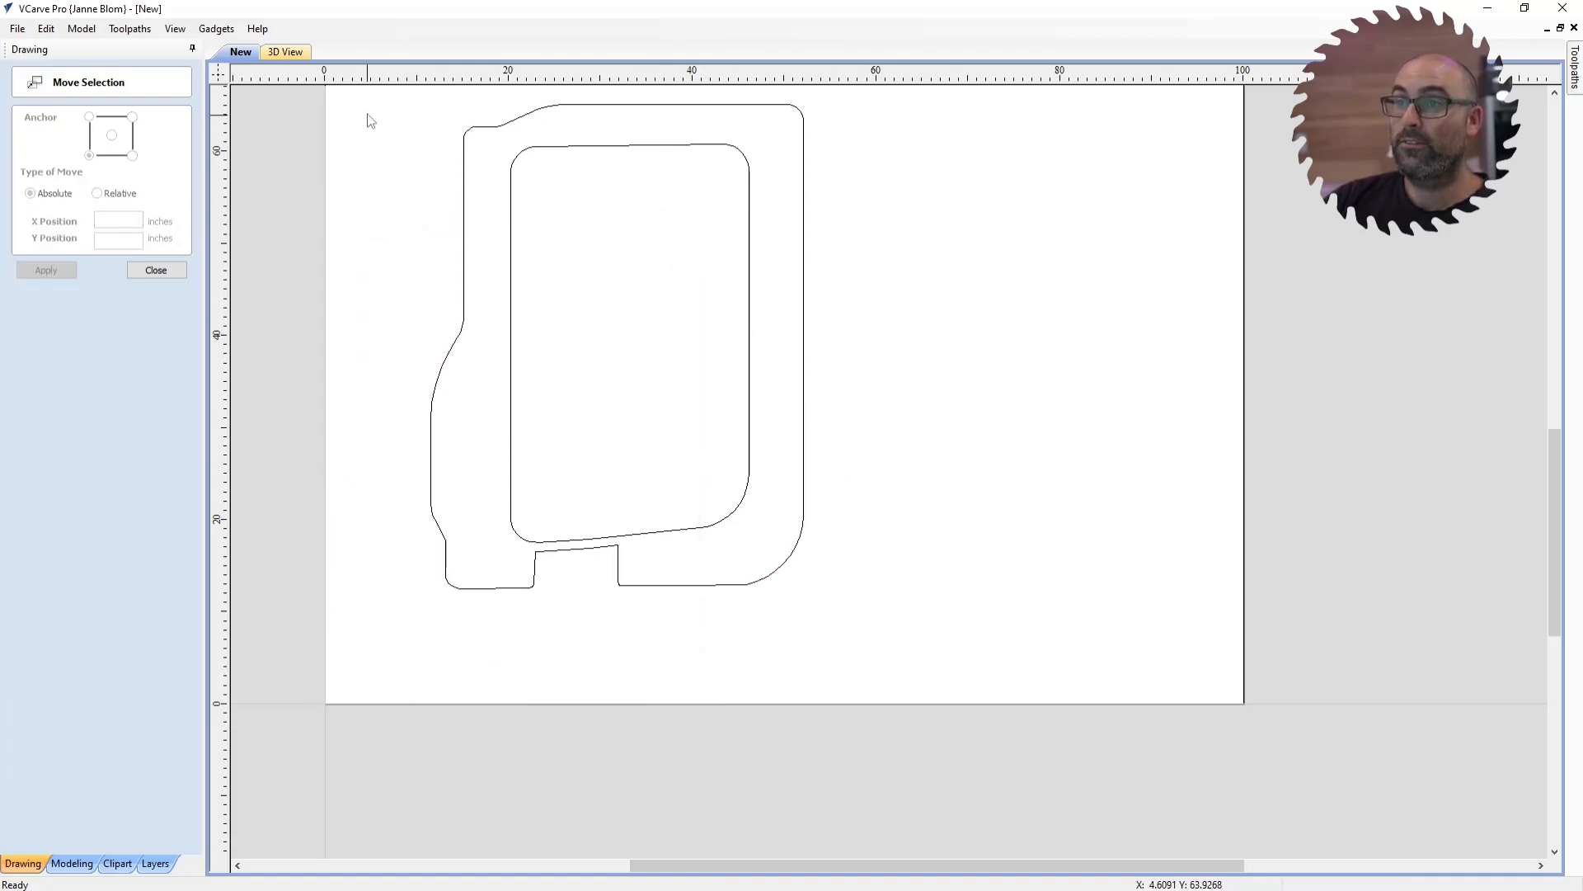
scroll(370, 117, "down", 2)
left_click_drag(369, 113, 751, 524)
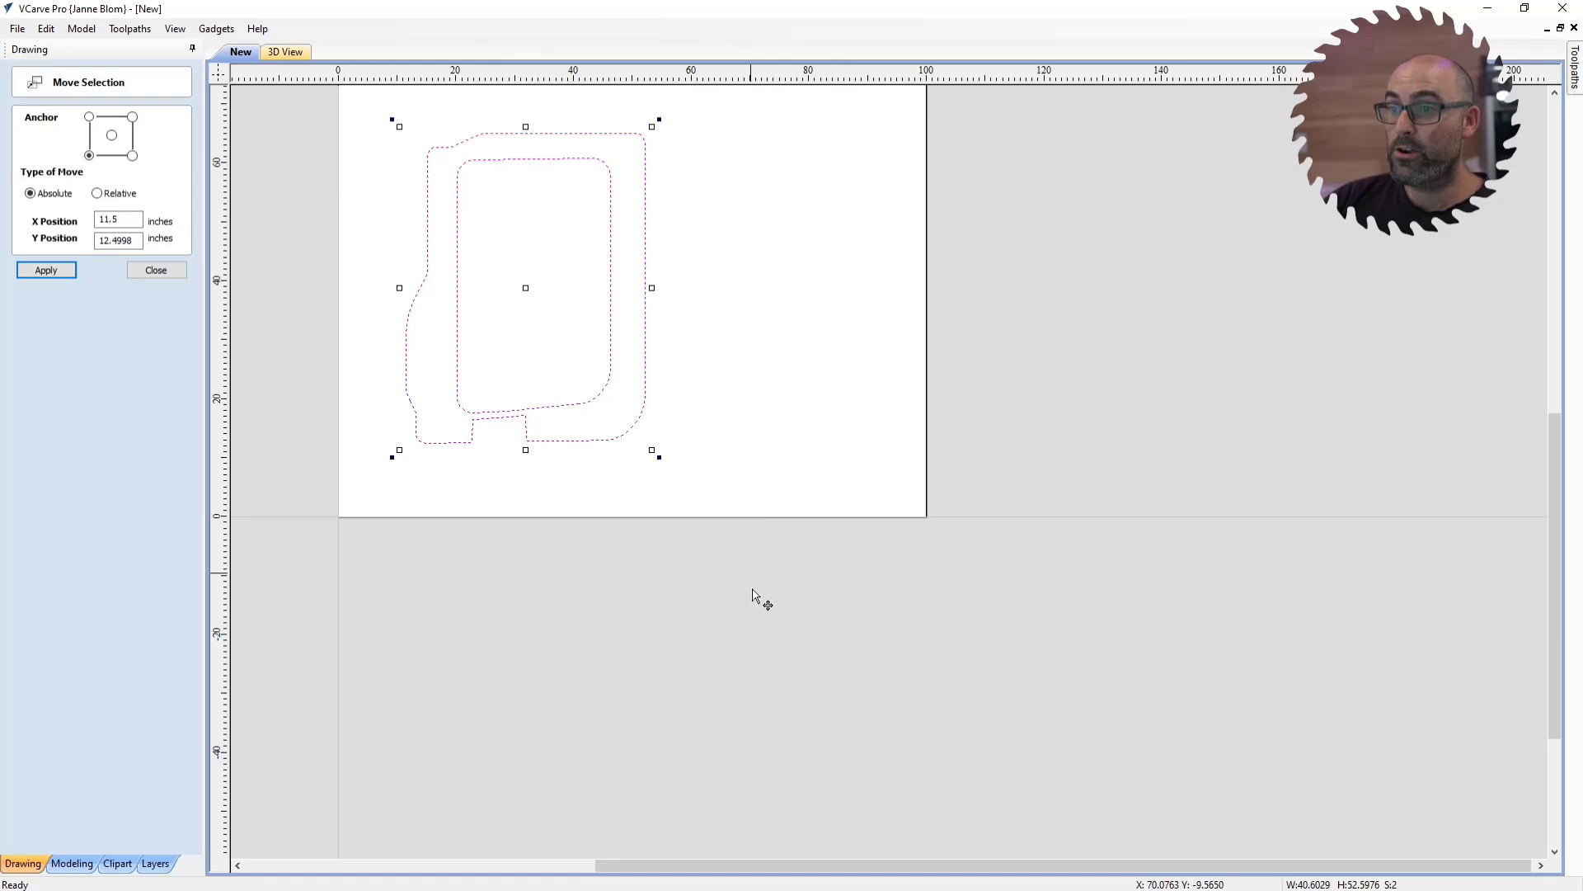
double_click(136, 240)
type("0")
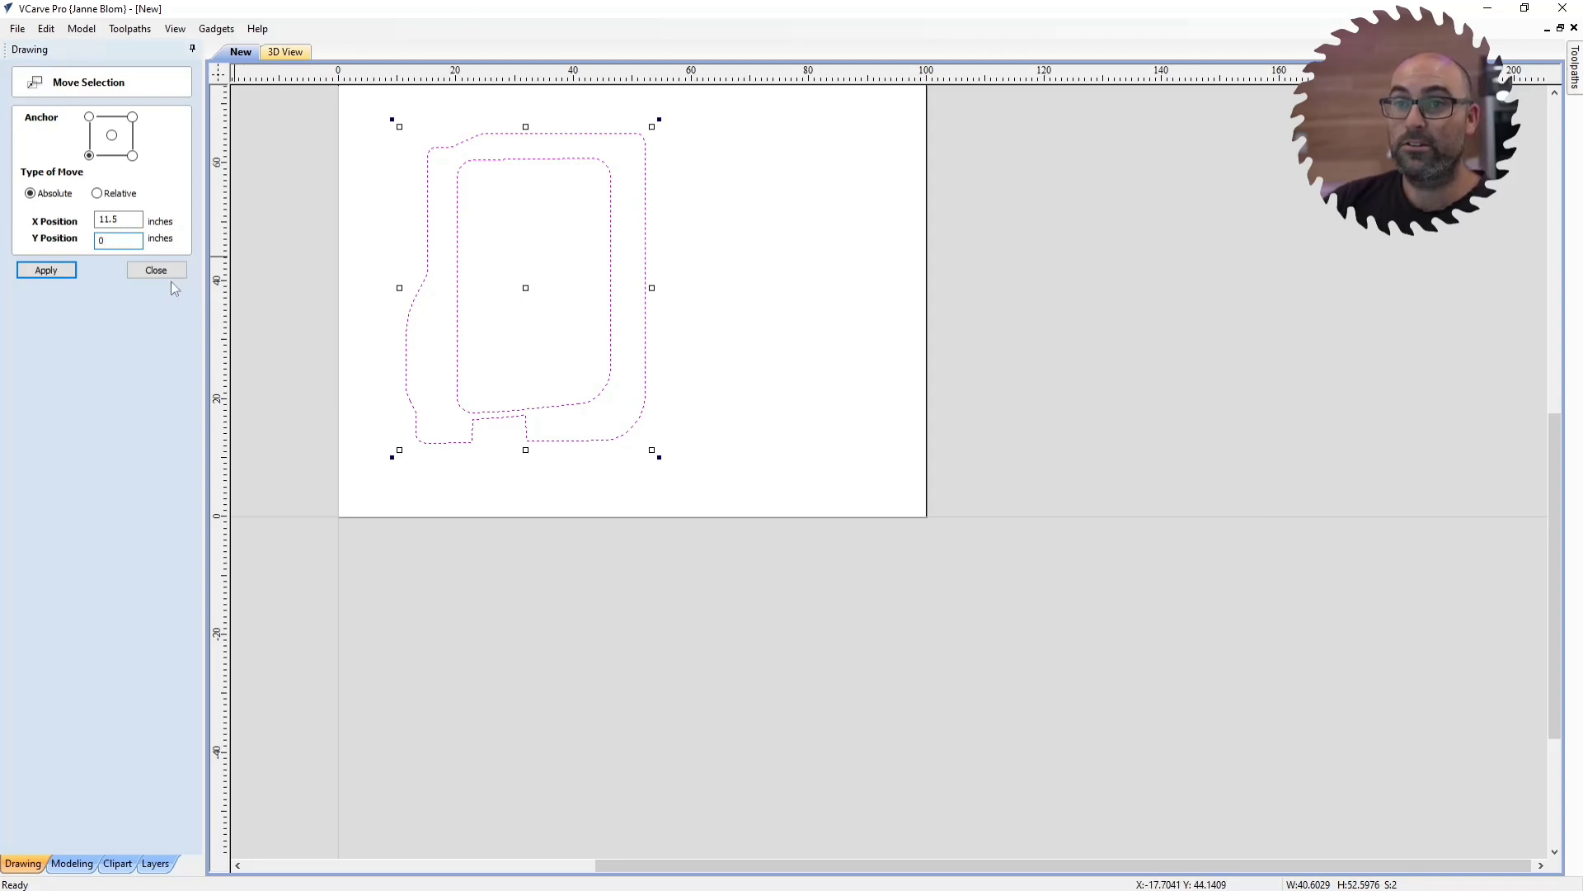
double_click(121, 220)
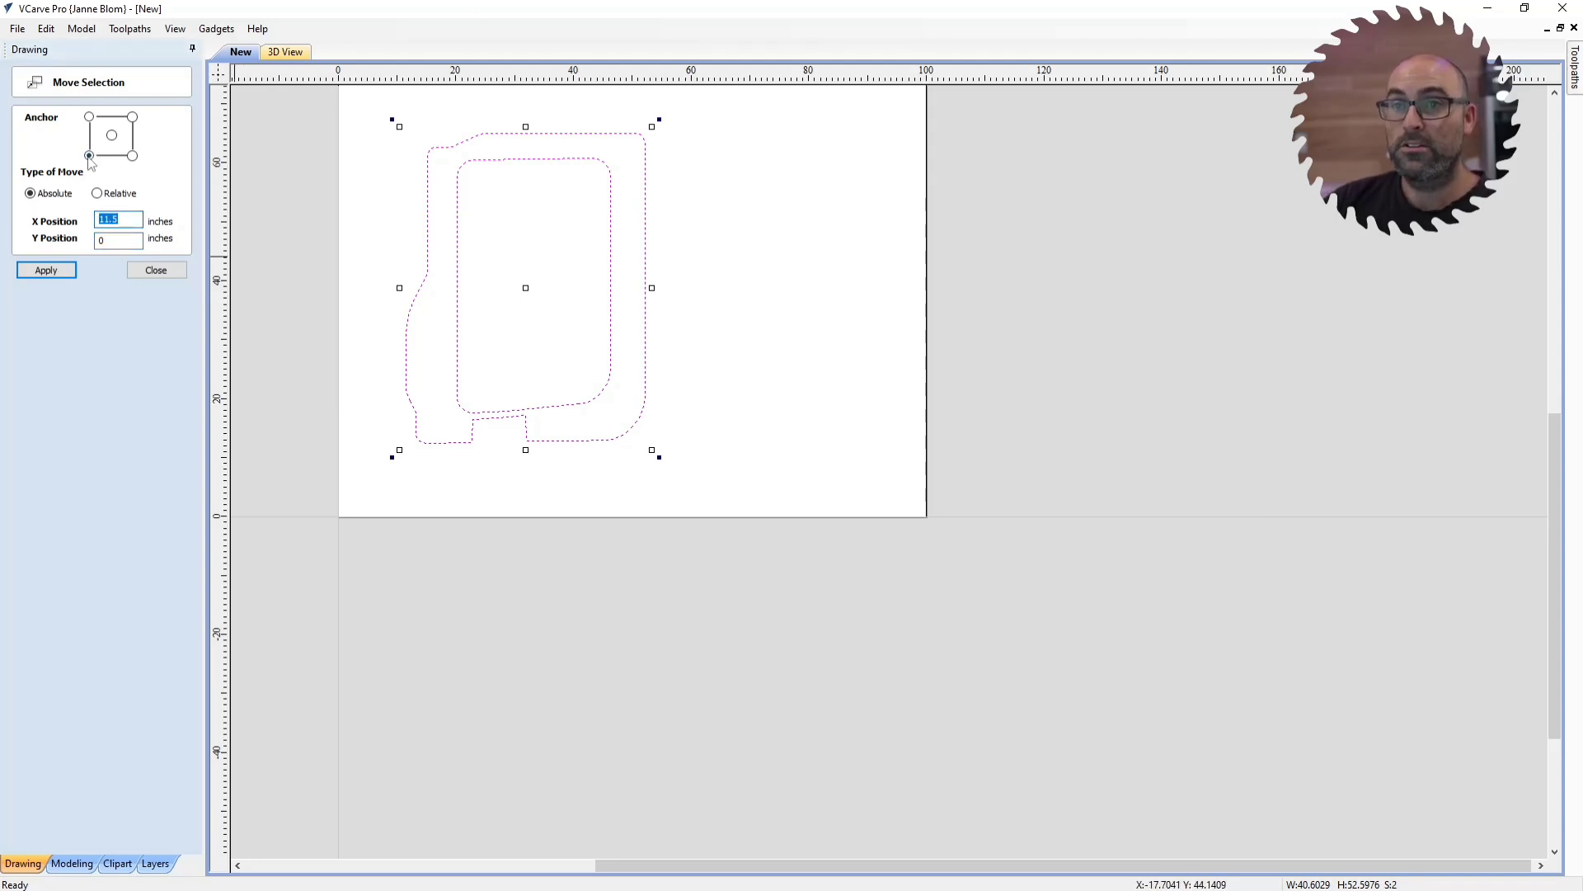
left_click(47, 270)
left_click(393, 615)
scroll(355, 390, "down", 2)
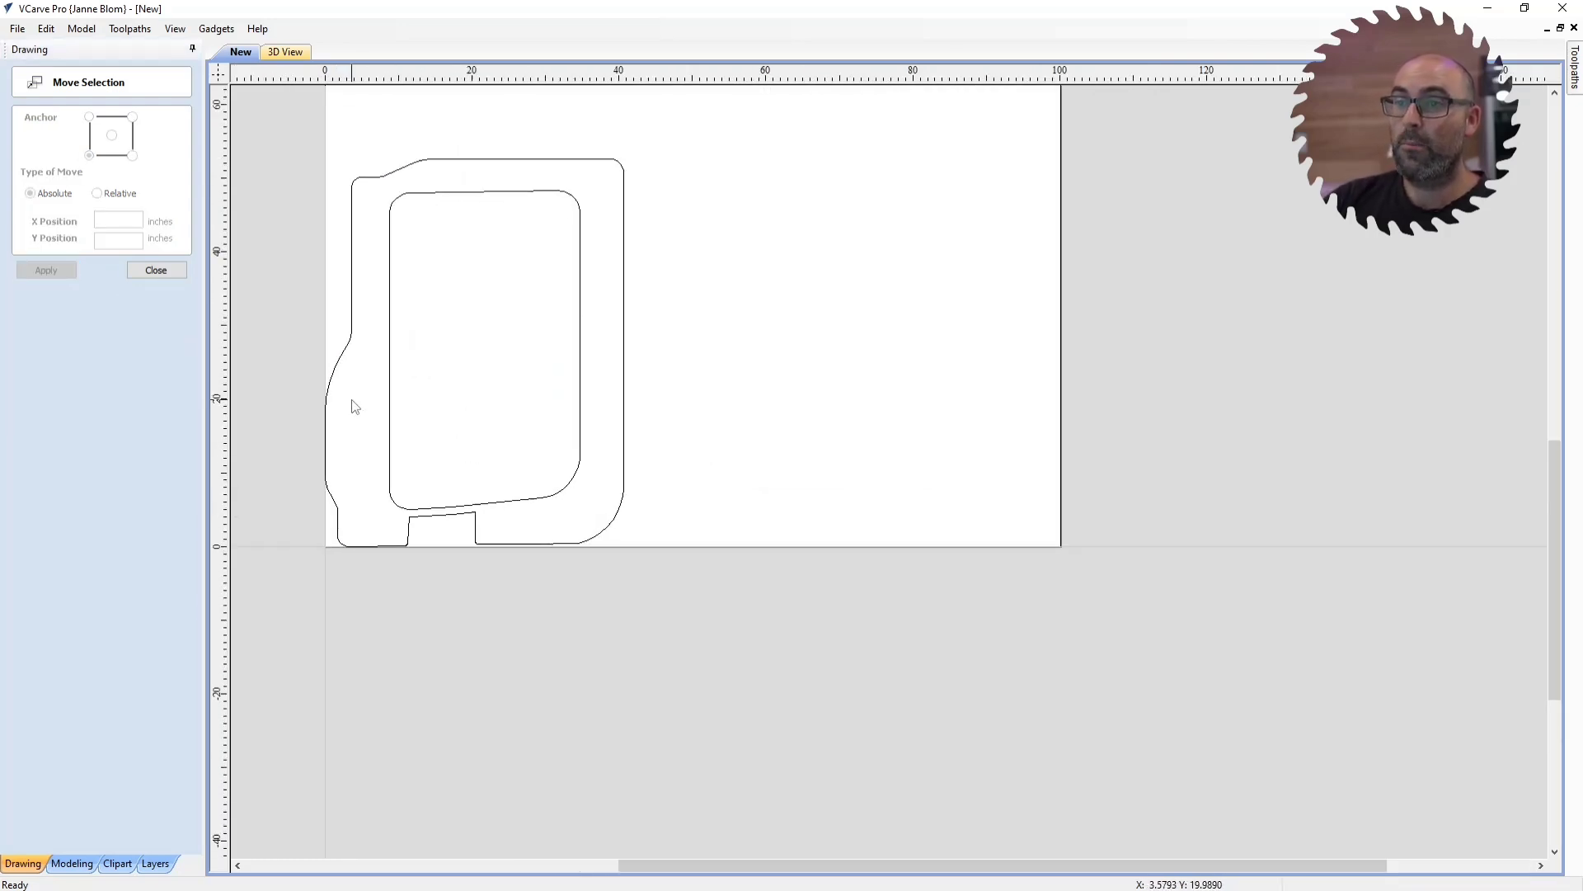
scroll(645, 615, "down", 2)
scroll(484, 399, "up", 2)
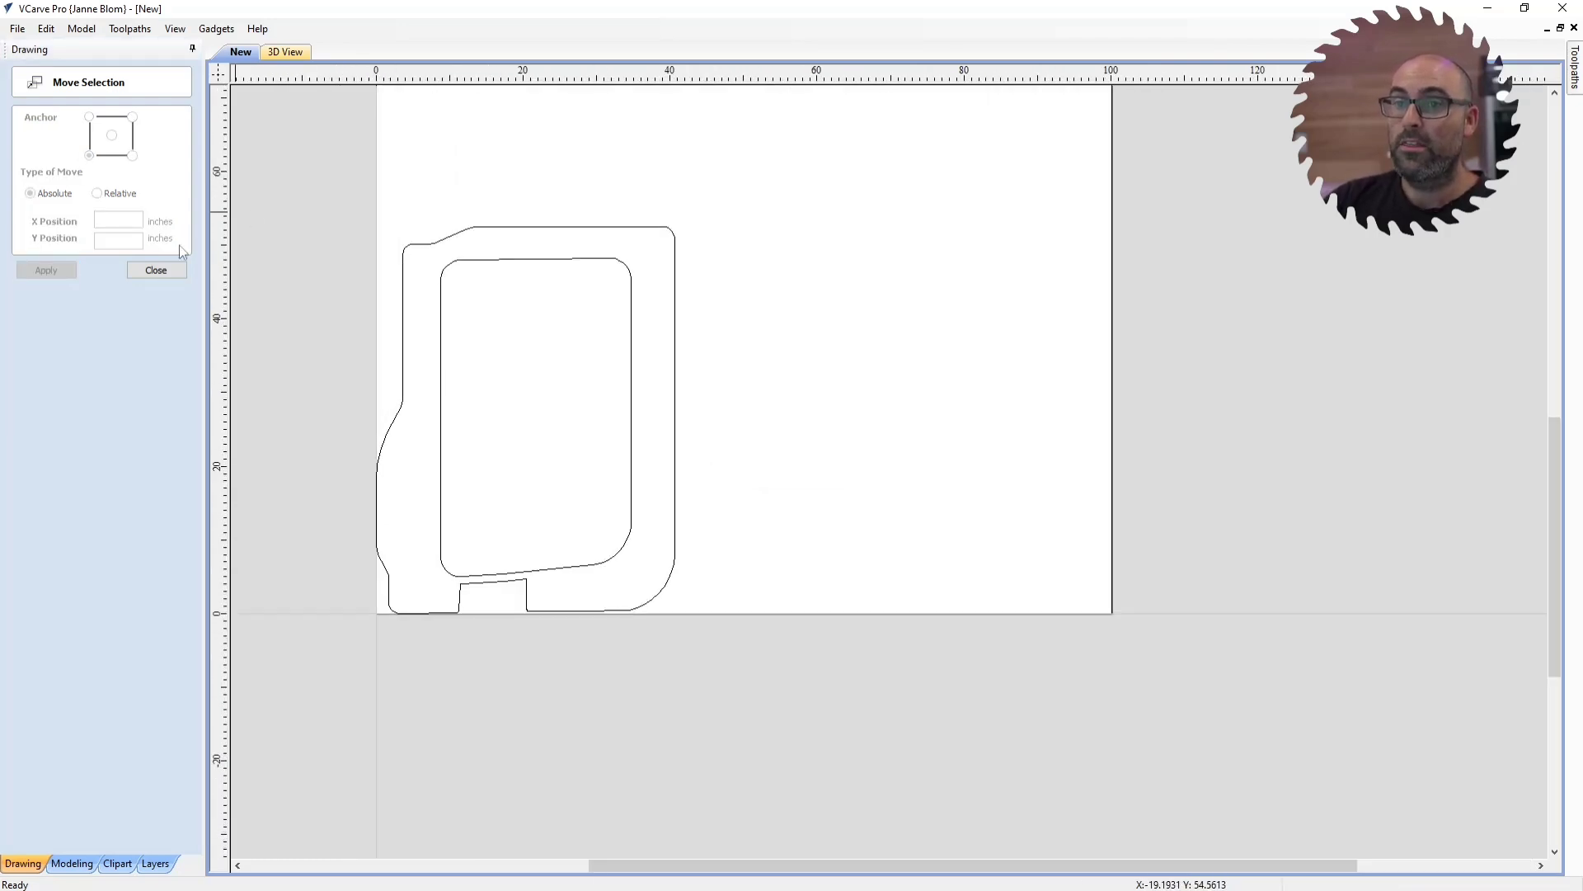
left_click(157, 271)
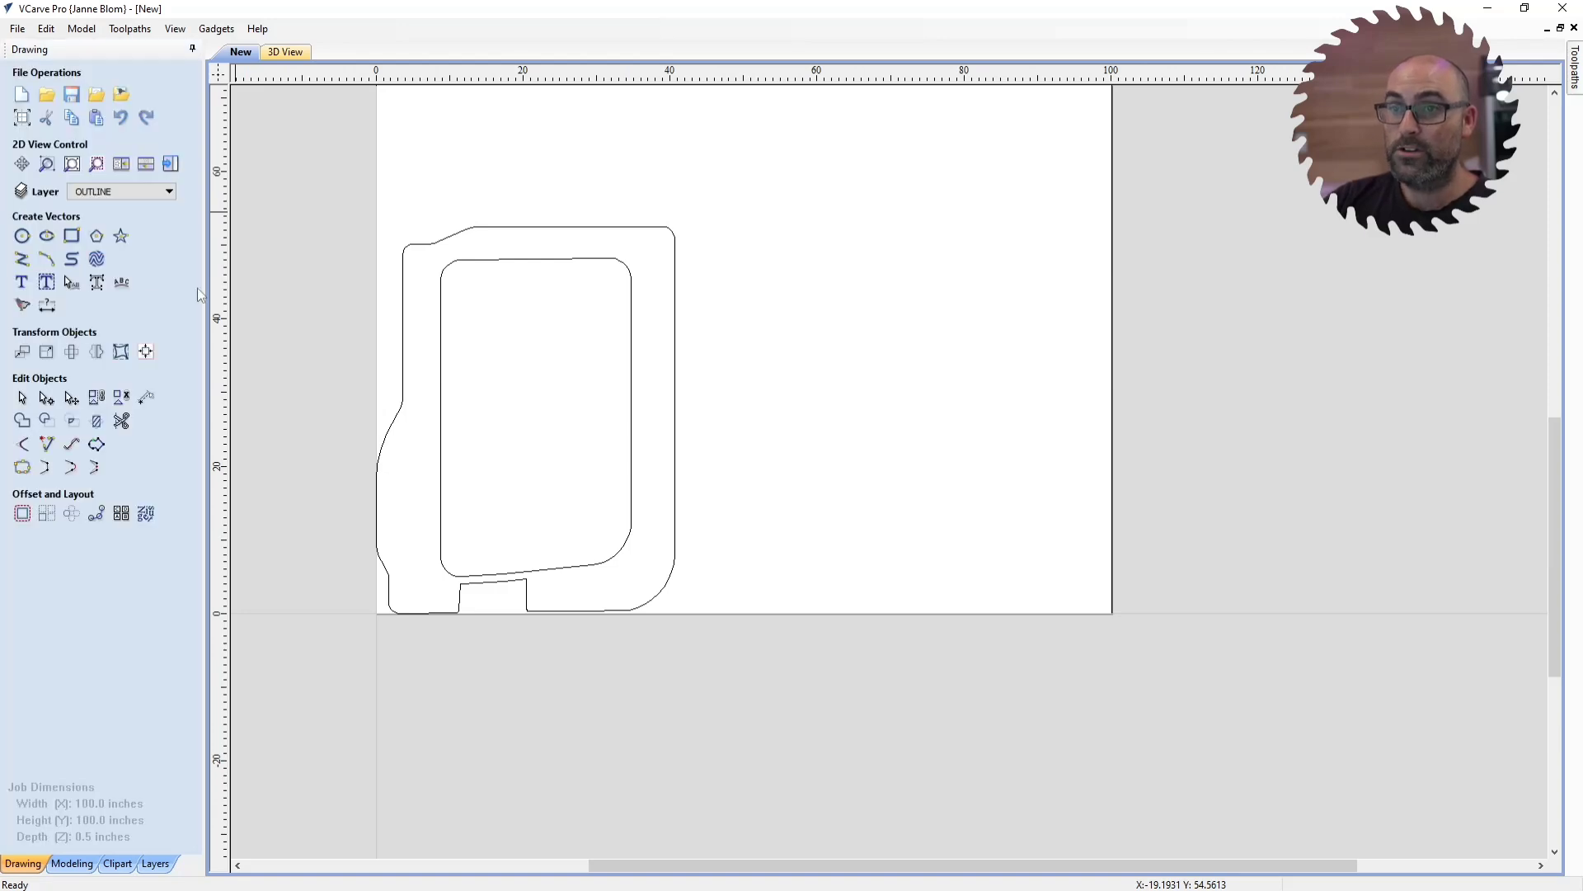
Step: Move the outer door outline onto the OUTLINE layer
left_click(441, 326)
left_click(155, 864)
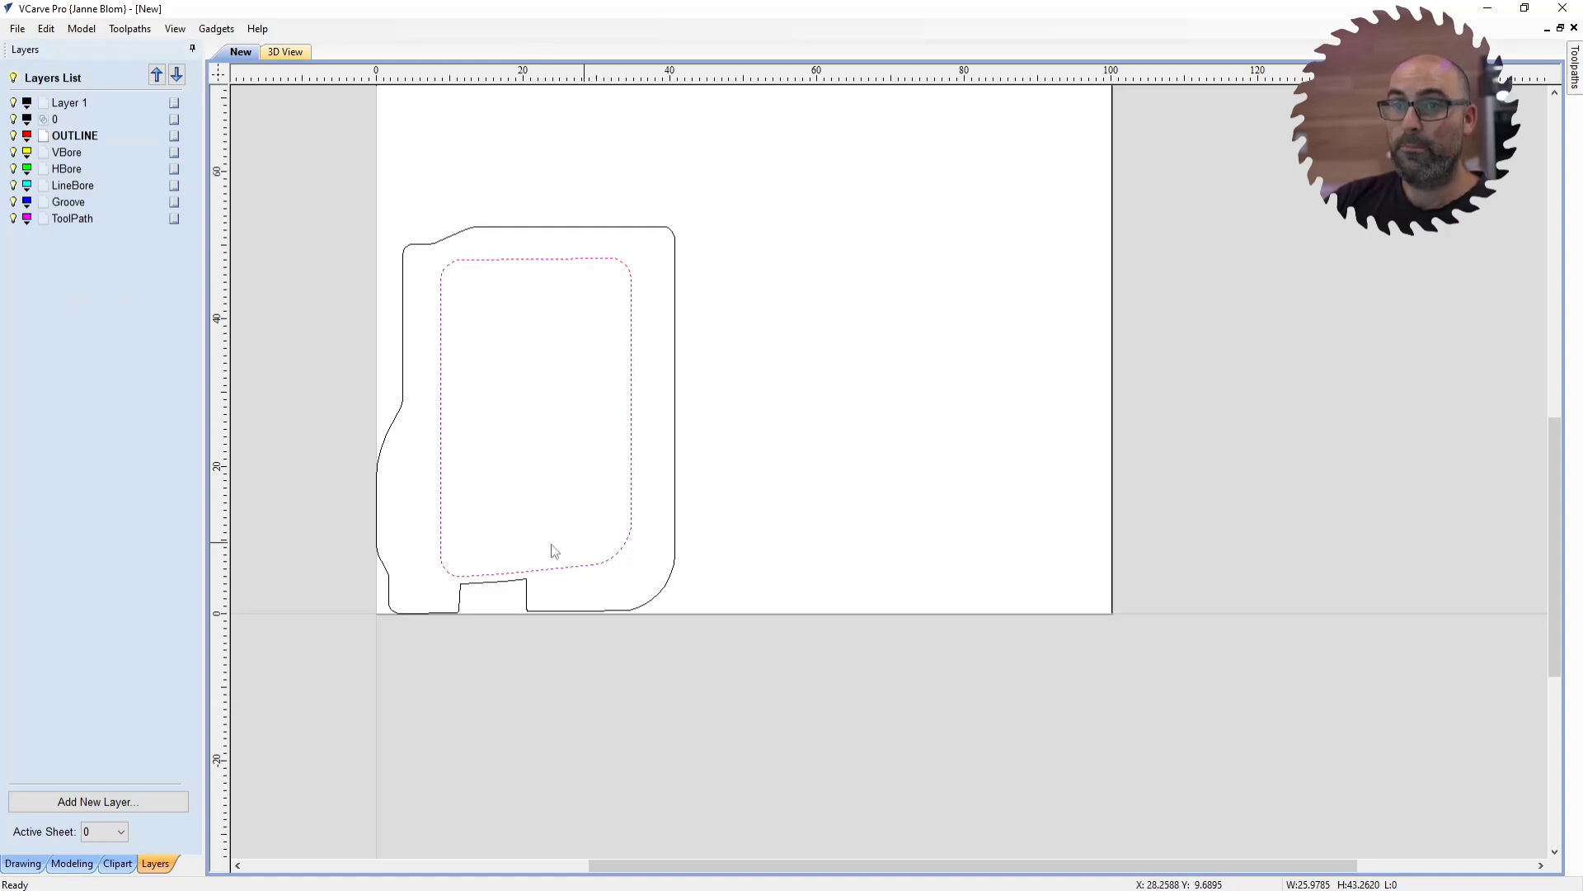
double_click(66, 136)
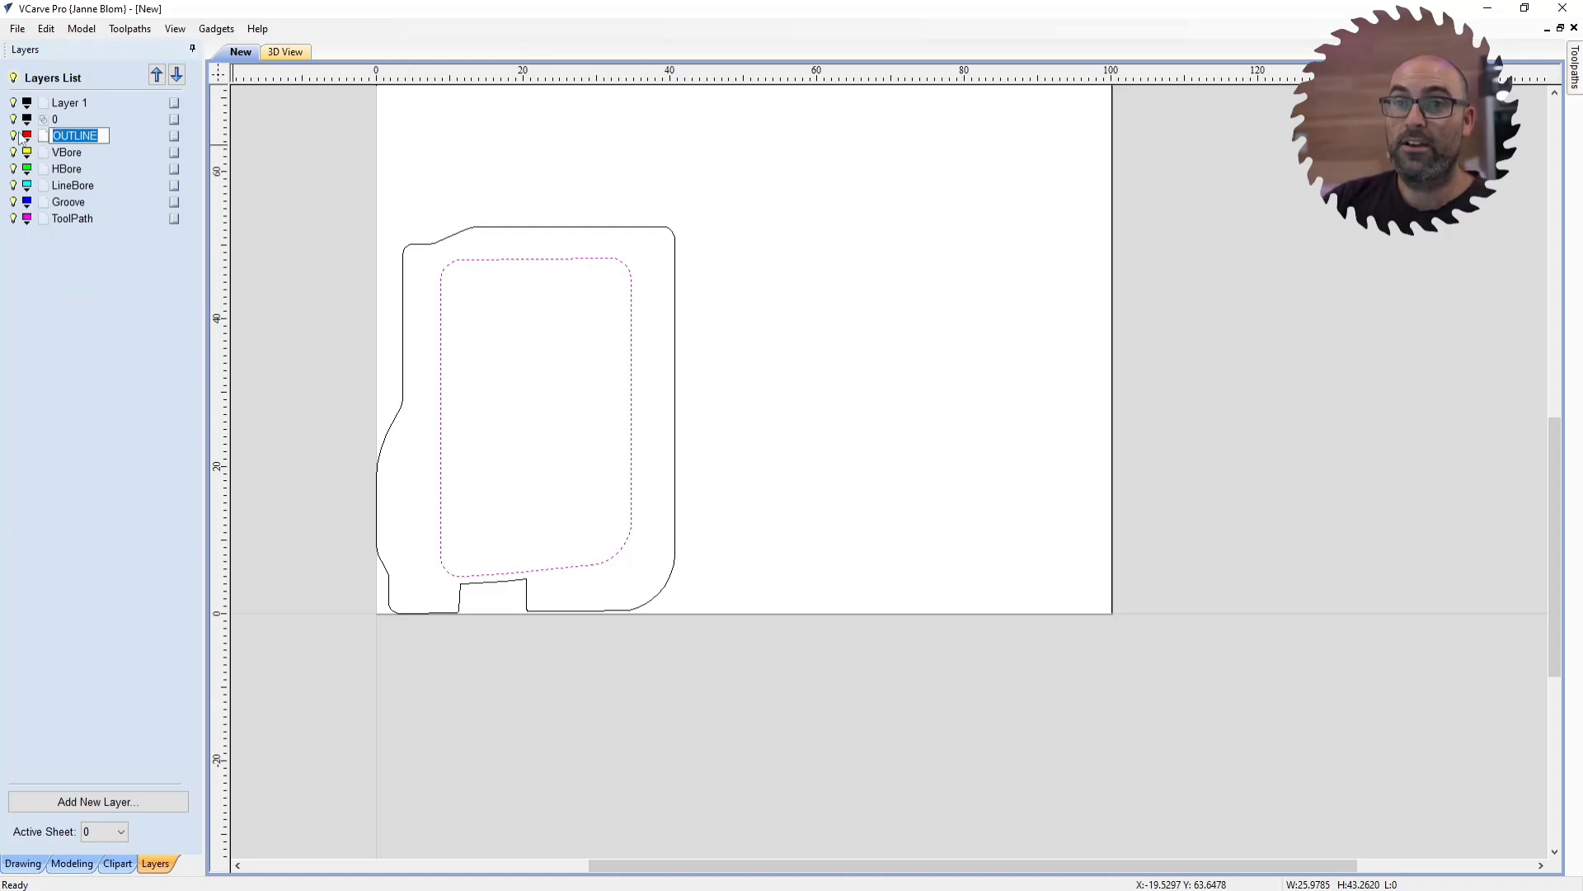
left_click(26, 134)
right_click(28, 137)
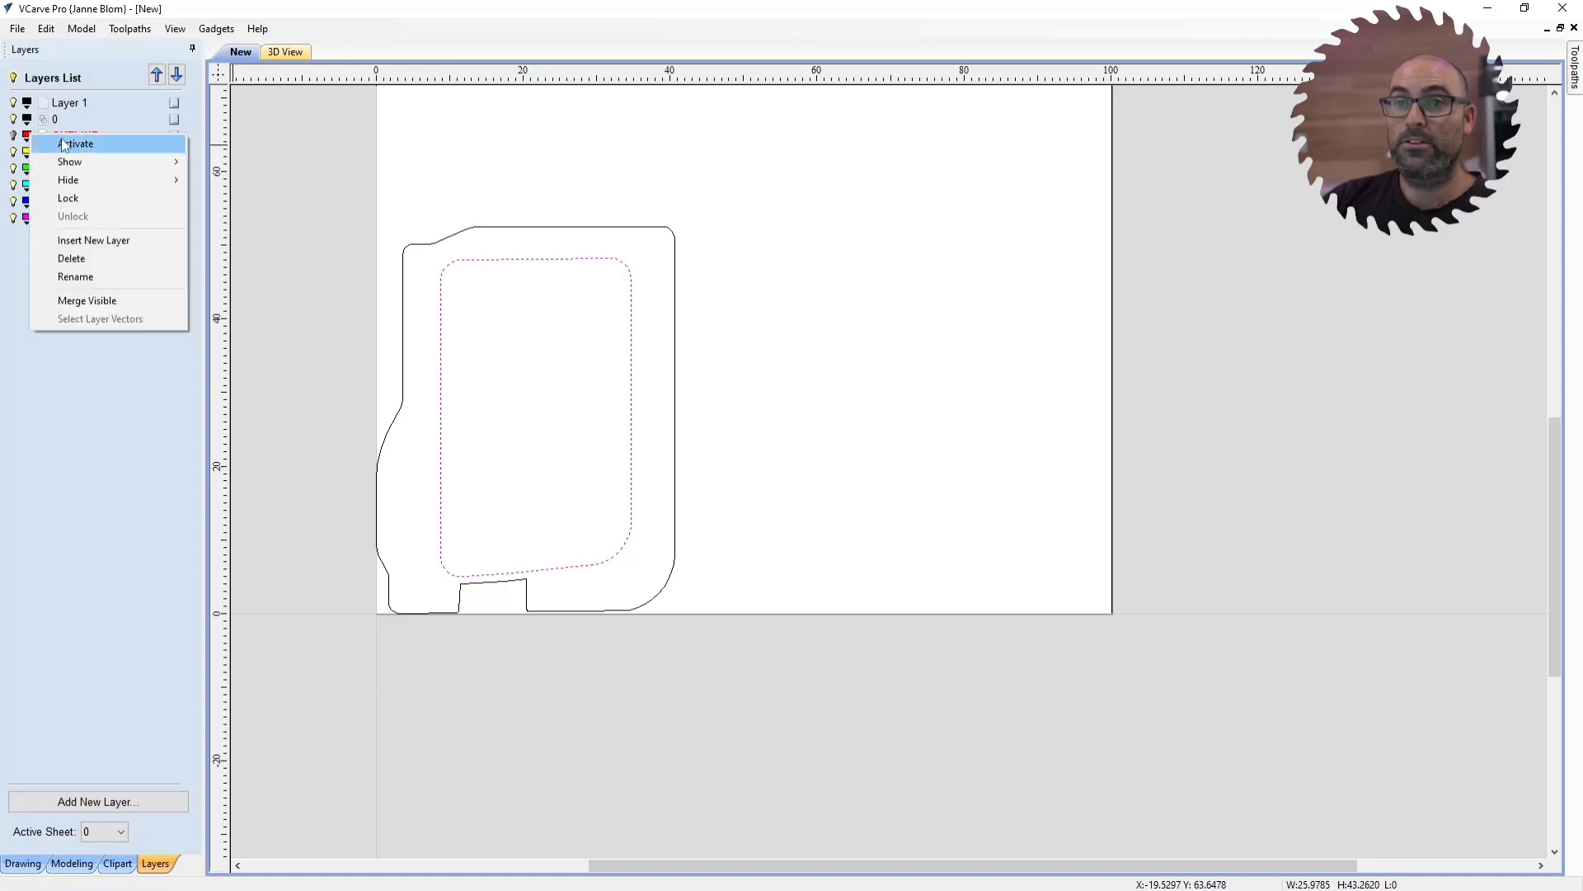
left_click(363, 199)
left_click(519, 227)
right_click(520, 226)
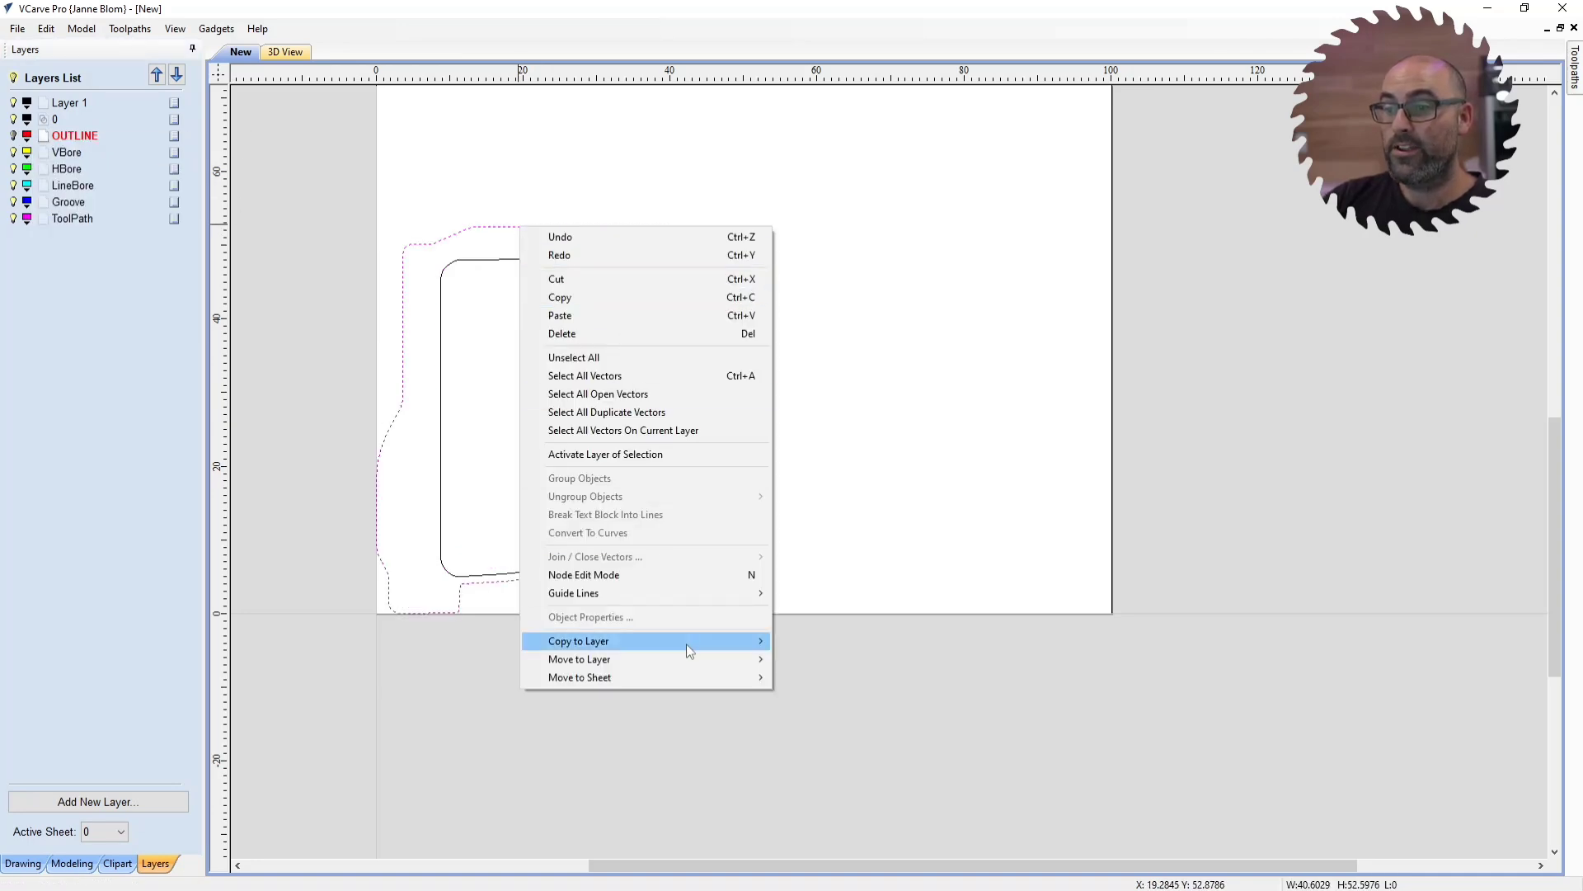
mouse_move(660, 666)
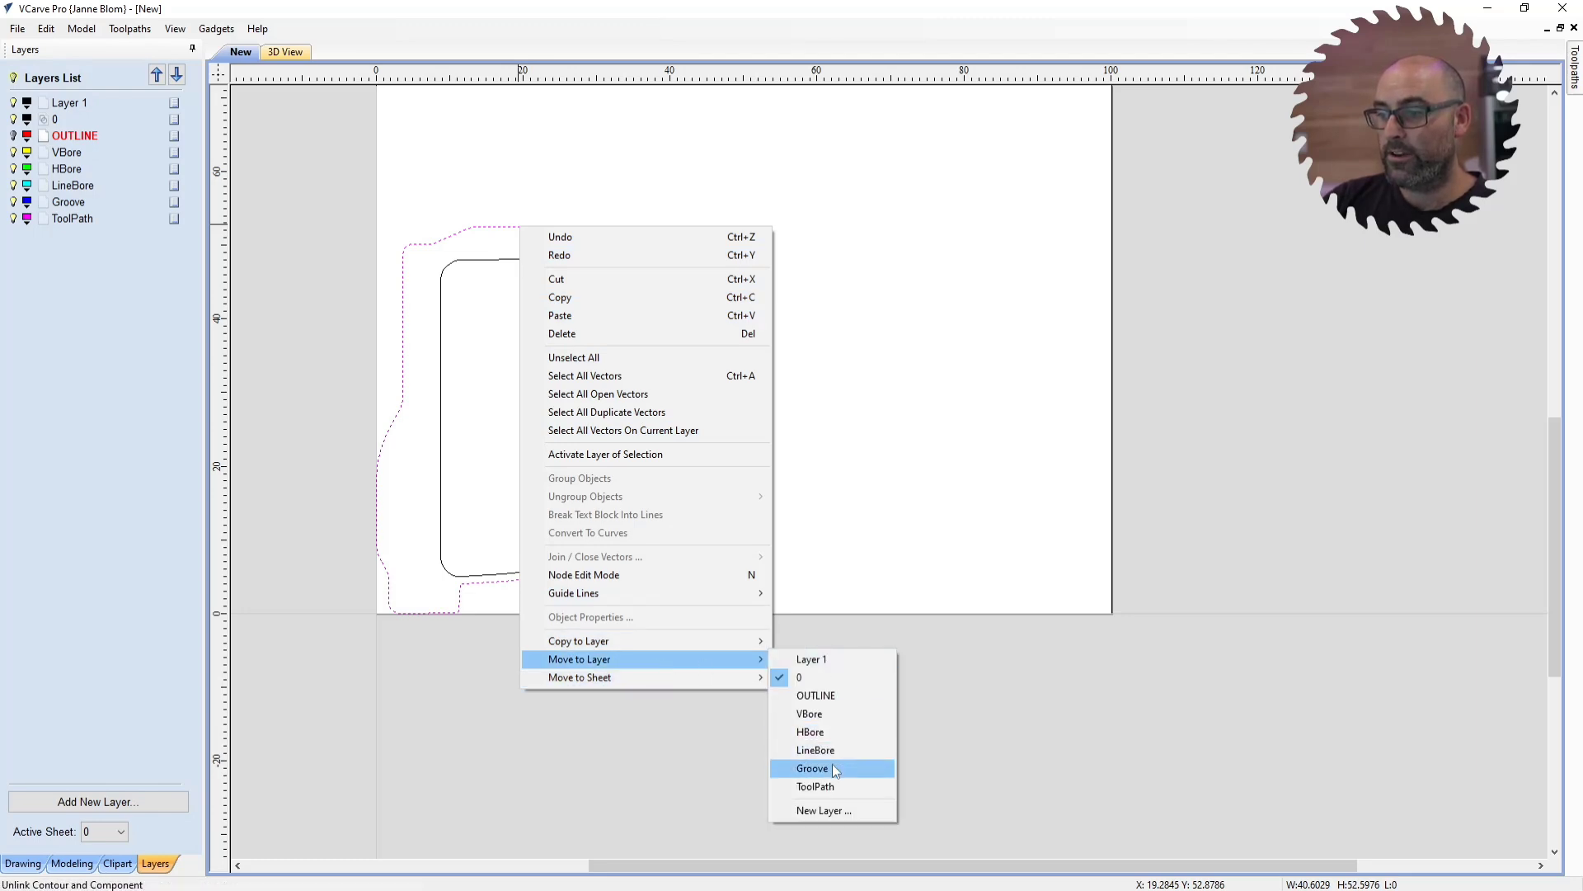
left_click(828, 696)
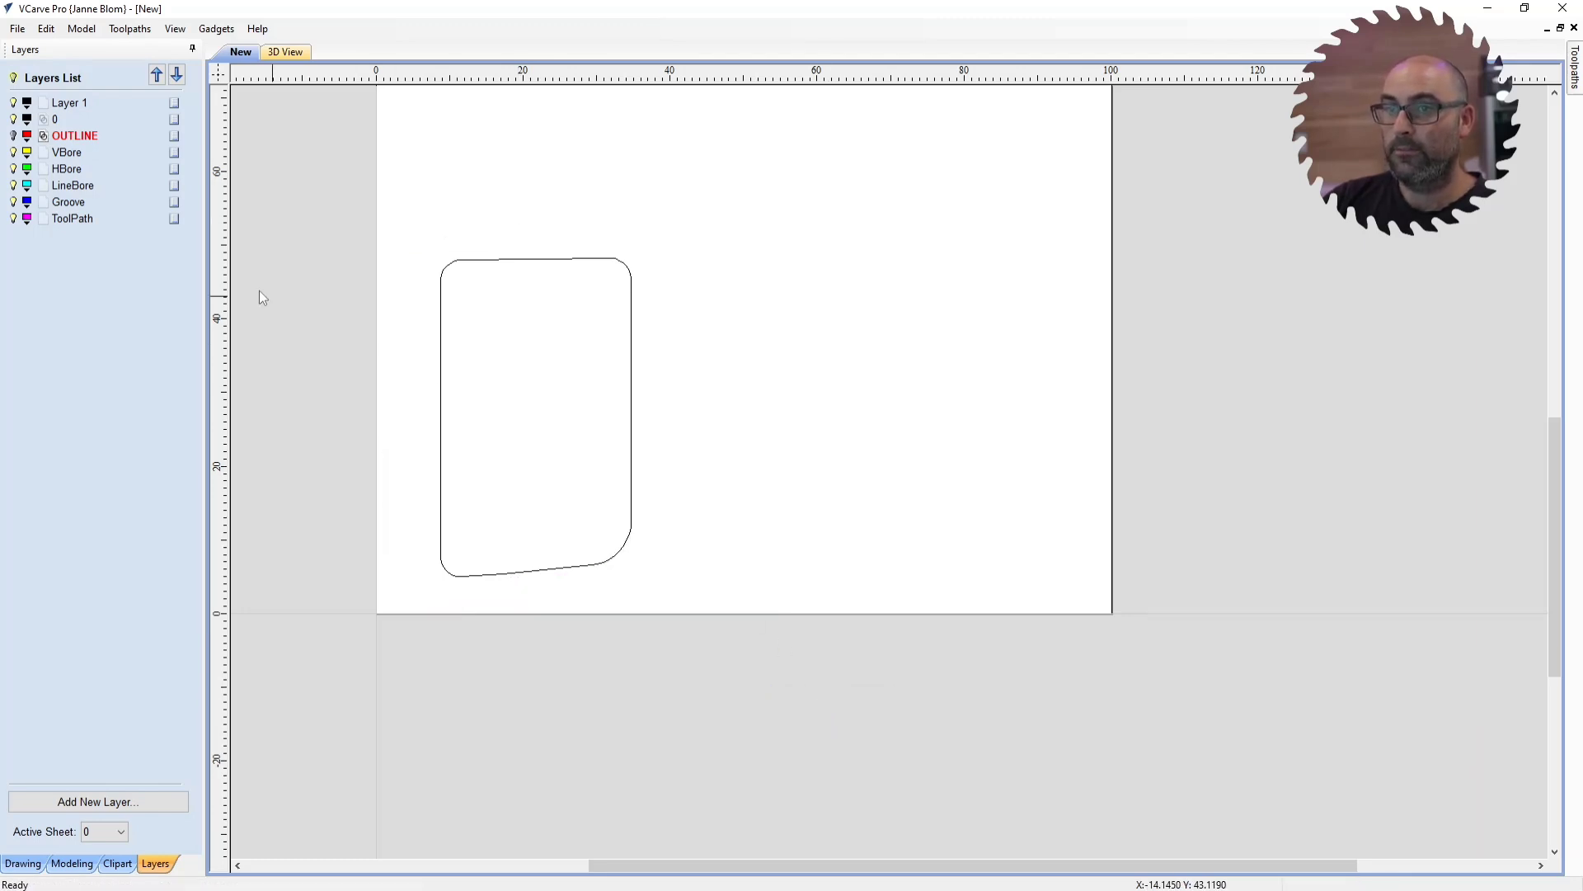
left_click(13, 136)
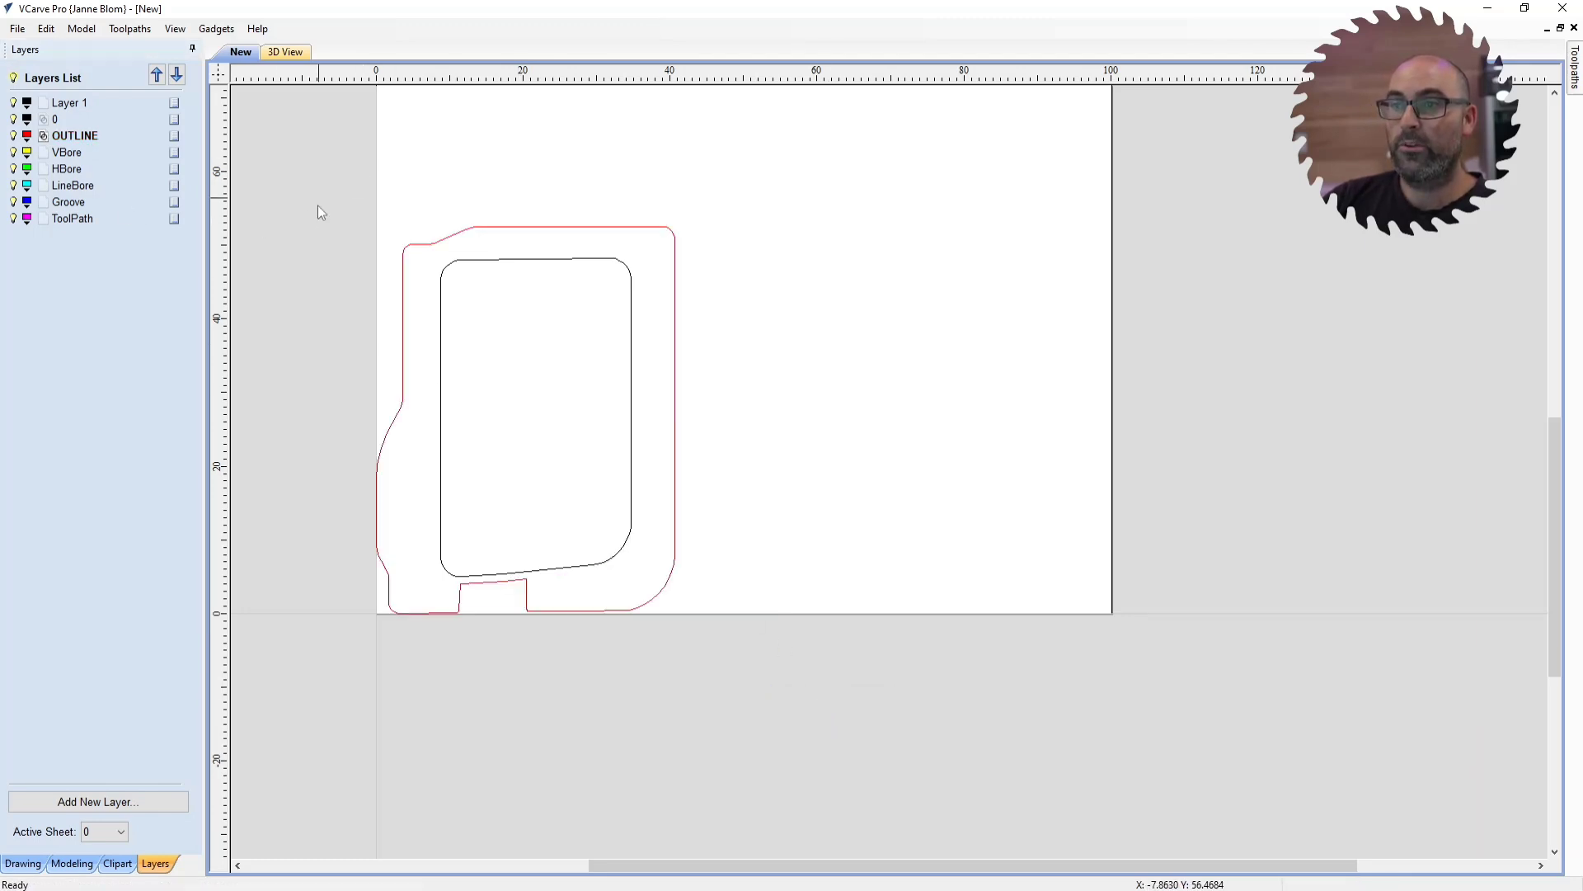
Step: Move the inner panel shape onto the ToolPath layer and make VBore the active layer
left_click(563, 260)
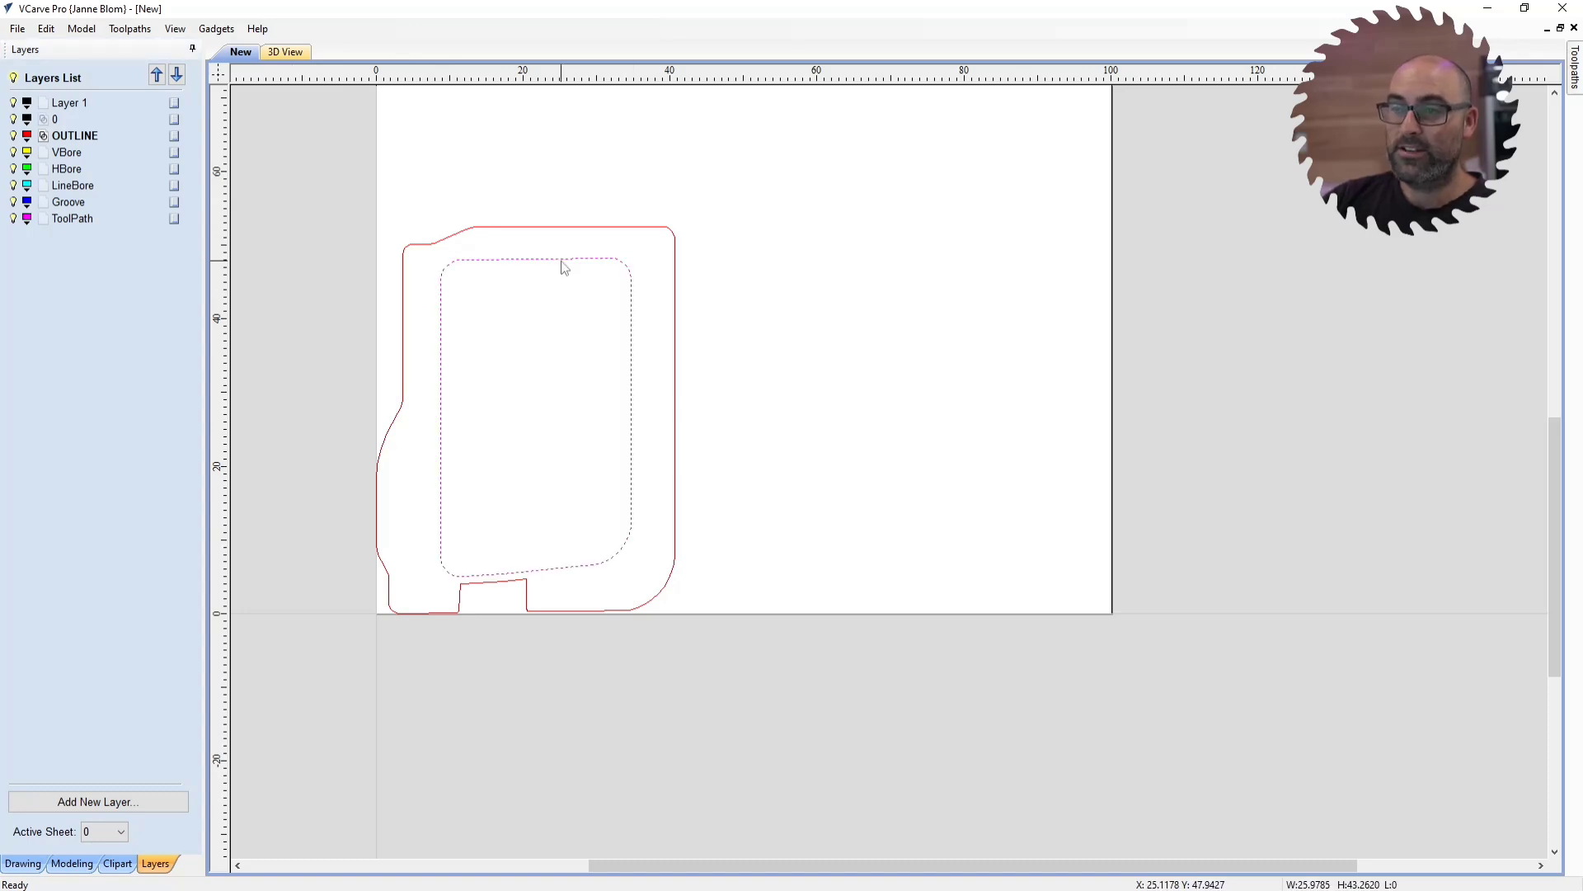
right_click(563, 266)
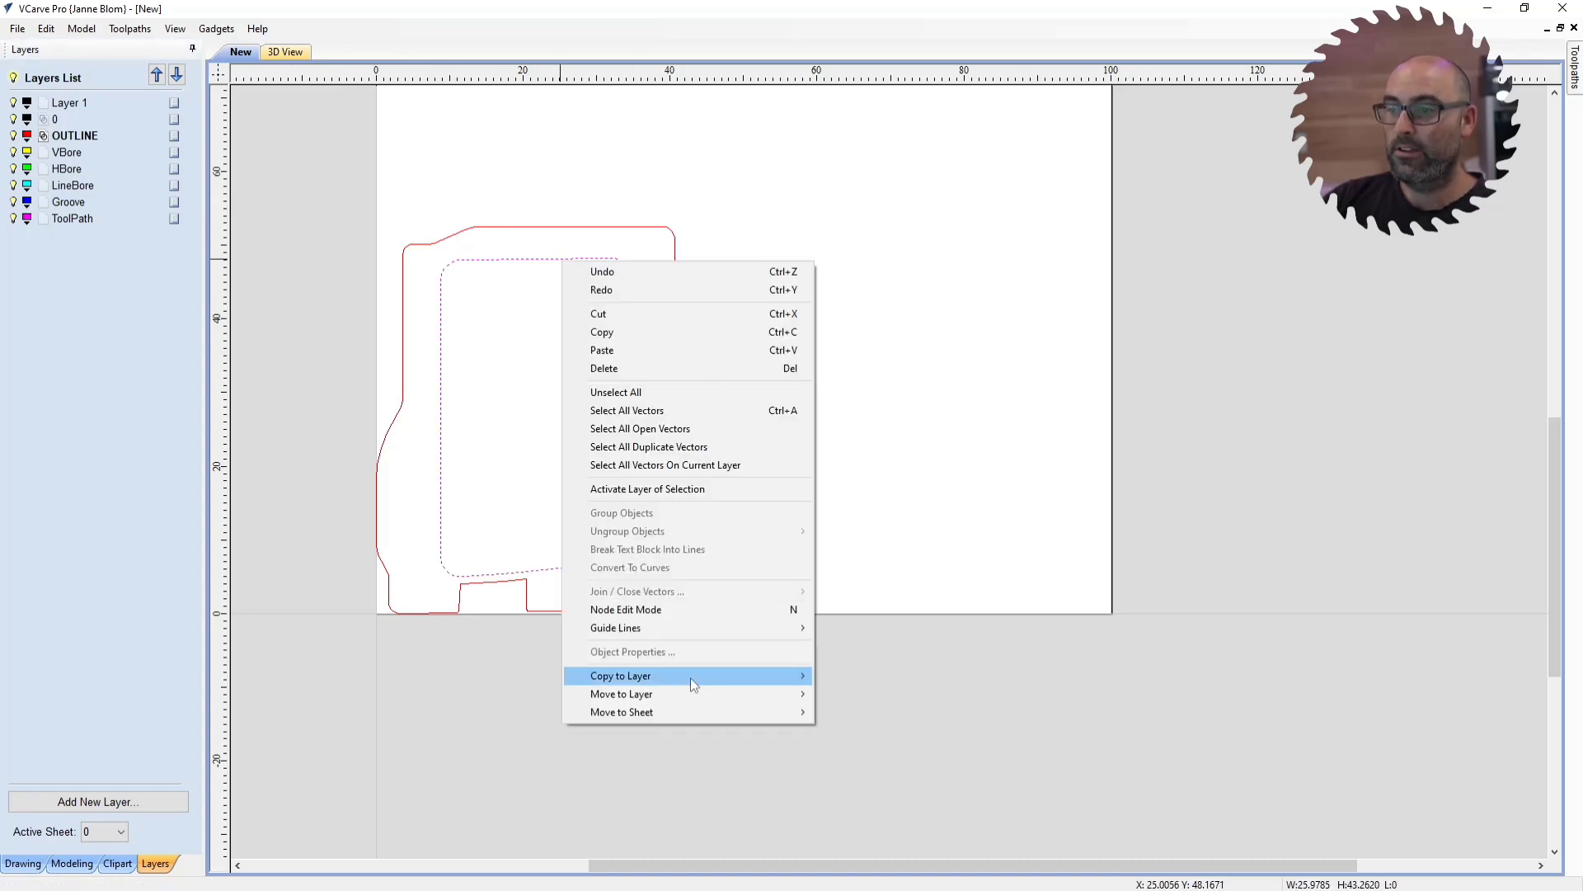
mouse_move(686, 695)
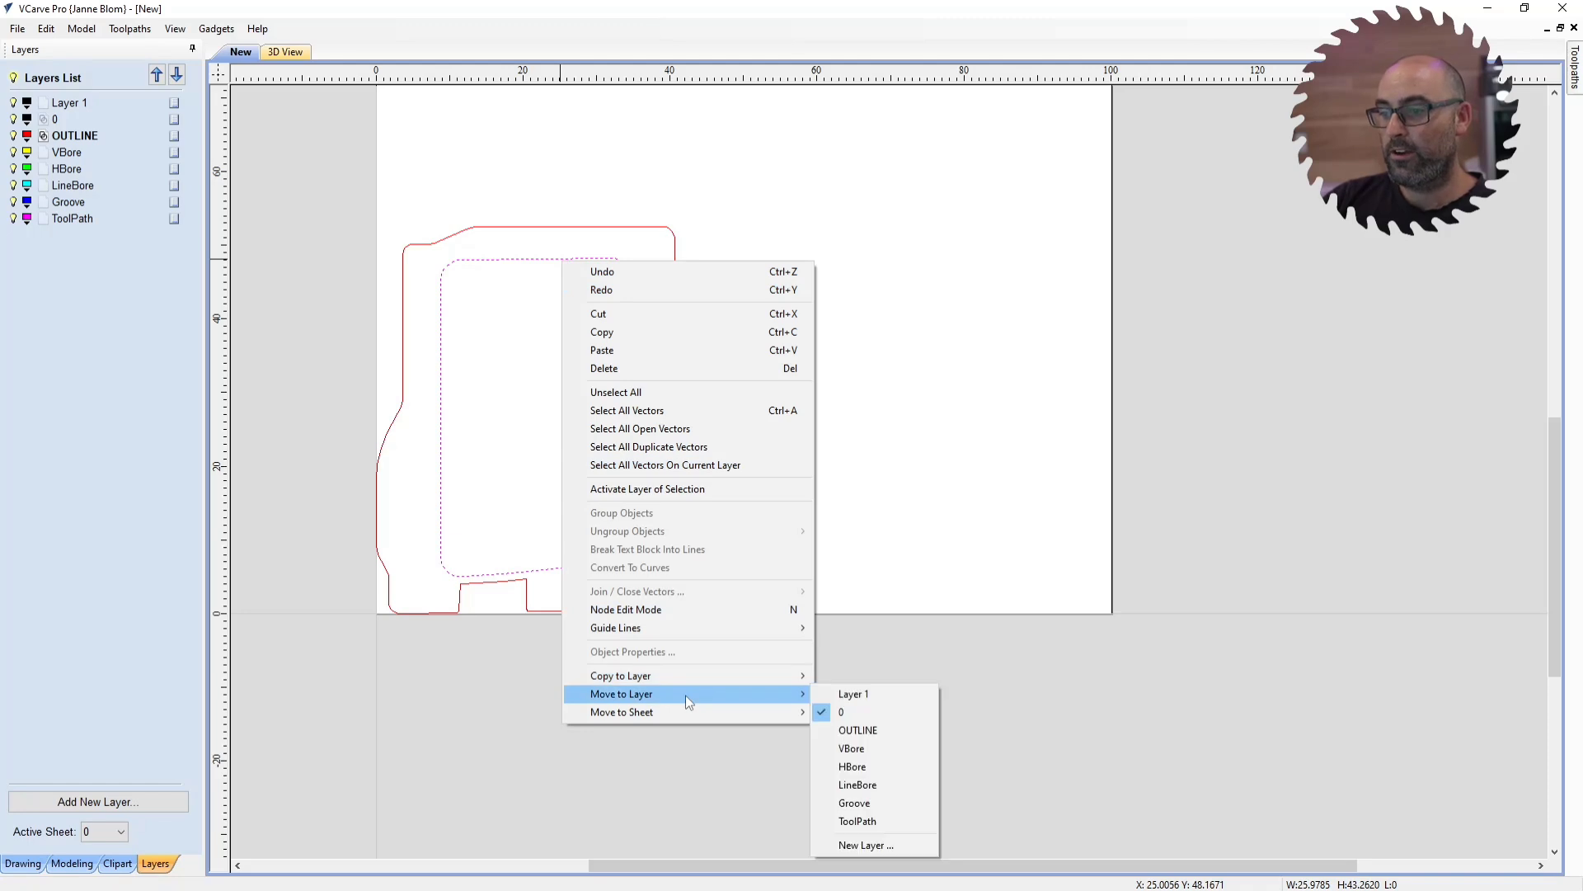
left_click(876, 824)
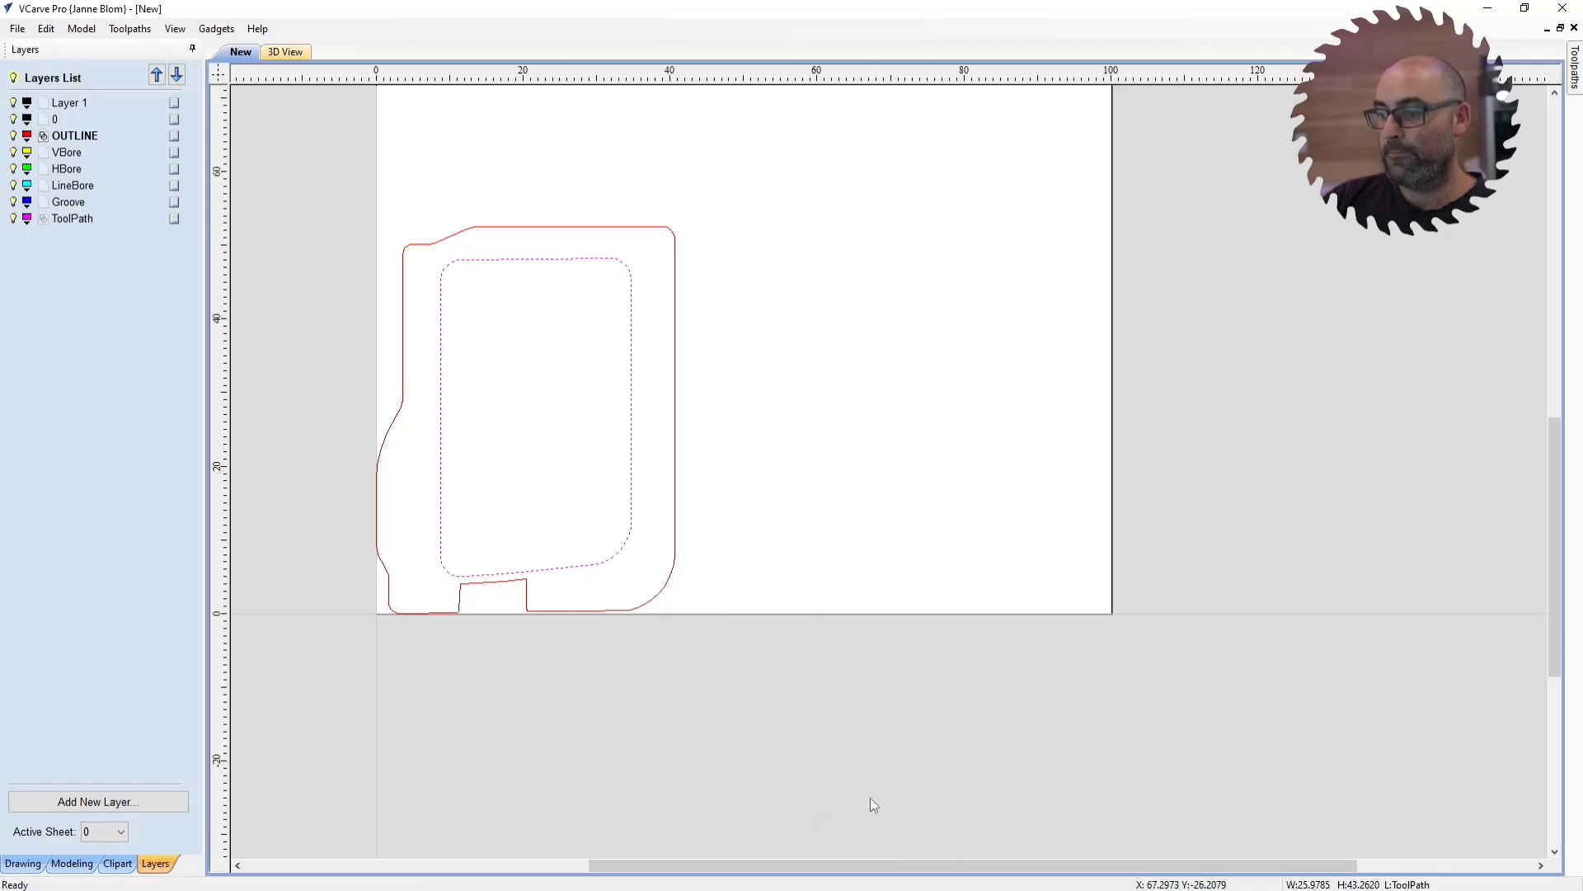
left_click(70, 157)
left_click(333, 157)
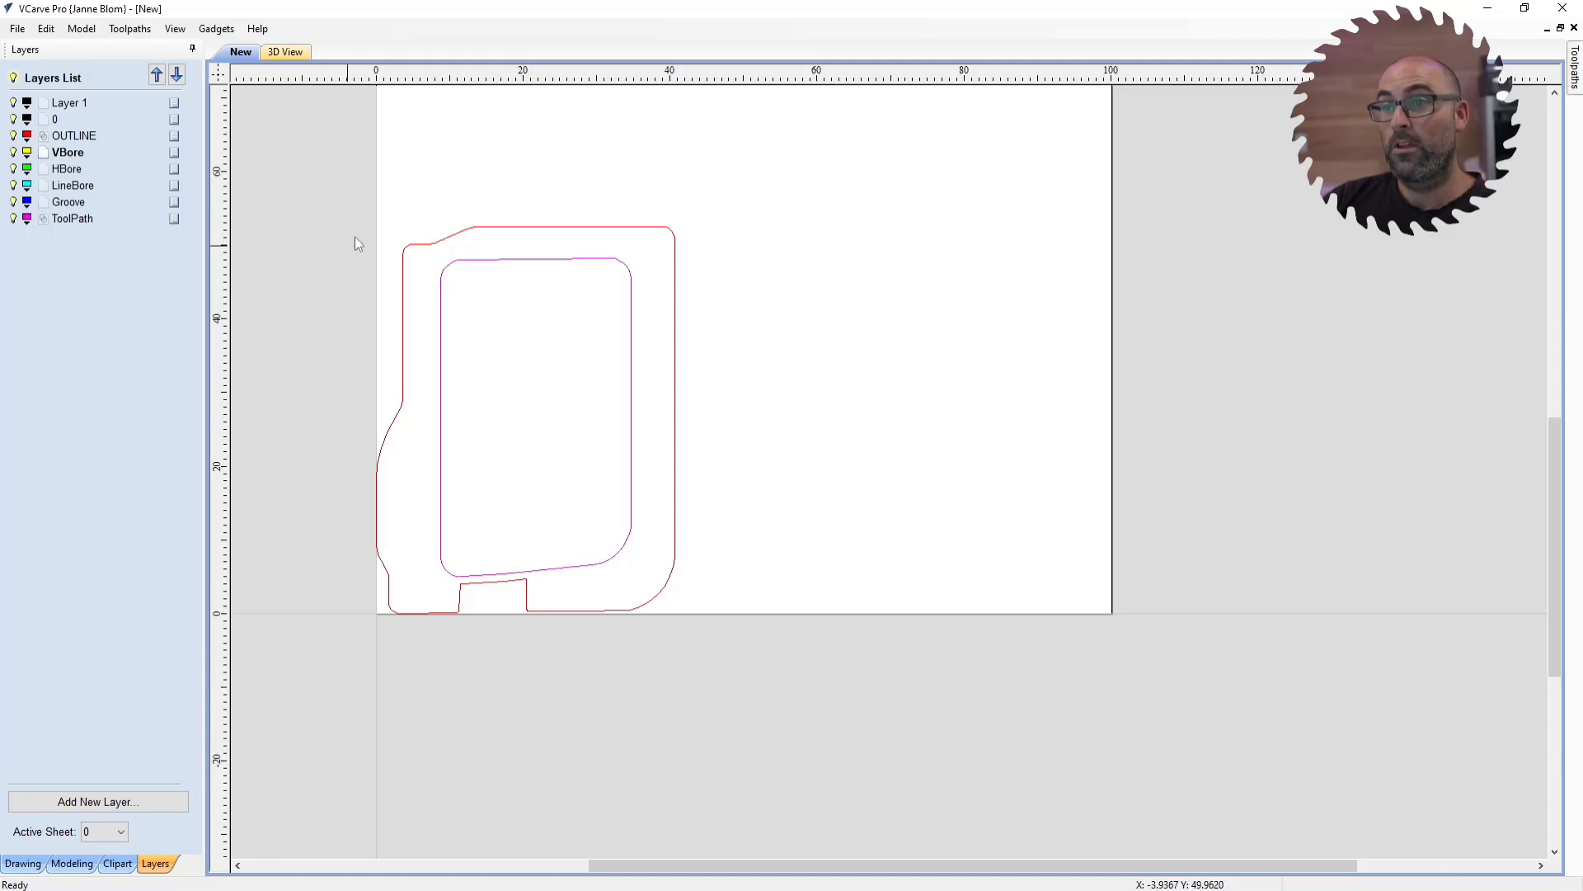
scroll(491, 498, "down", 2)
scroll(512, 393, "up", 3)
scroll(470, 512, "down", 1)
scroll(456, 346, "up", 1)
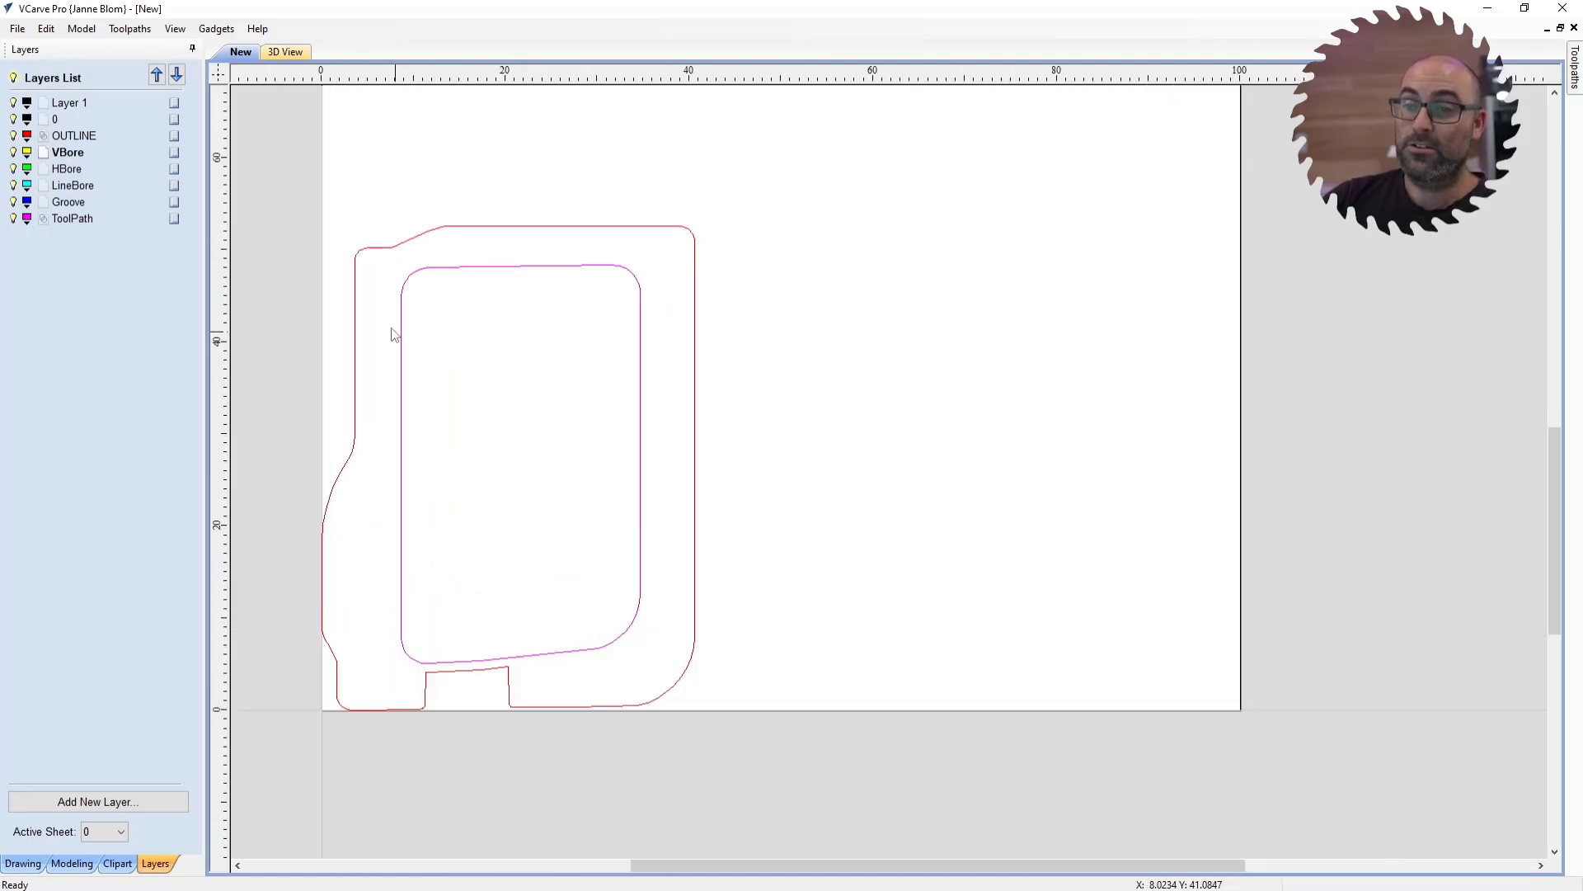
Step: Select all the door outline vectors on the sheet
left_click(18, 29)
mouse_move(105, 234)
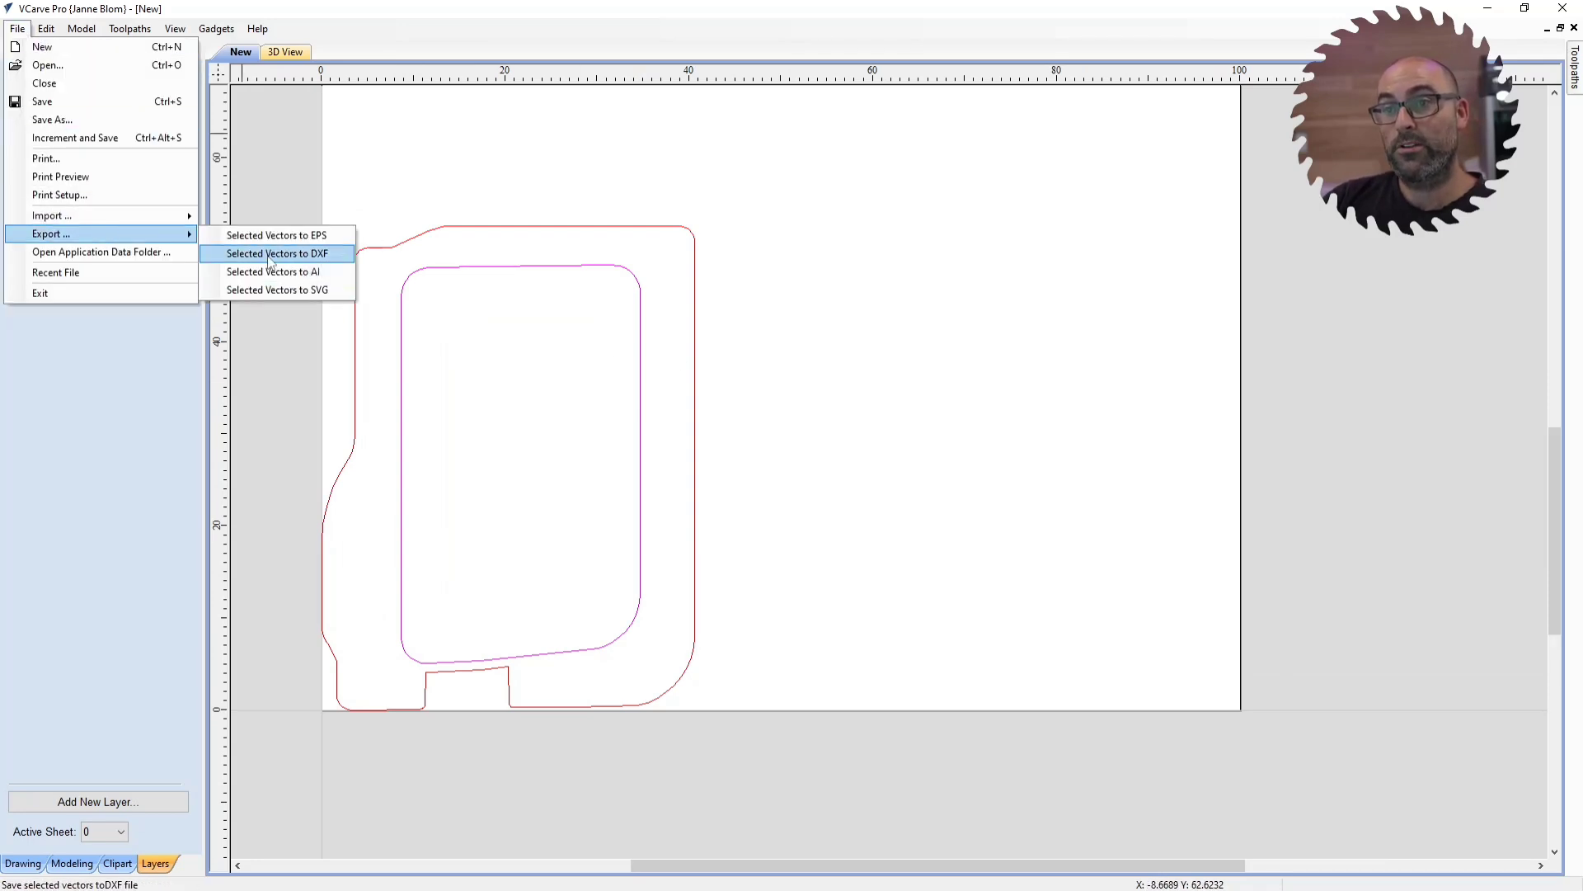
left_click(265, 137)
left_click_drag(266, 137, 819, 742)
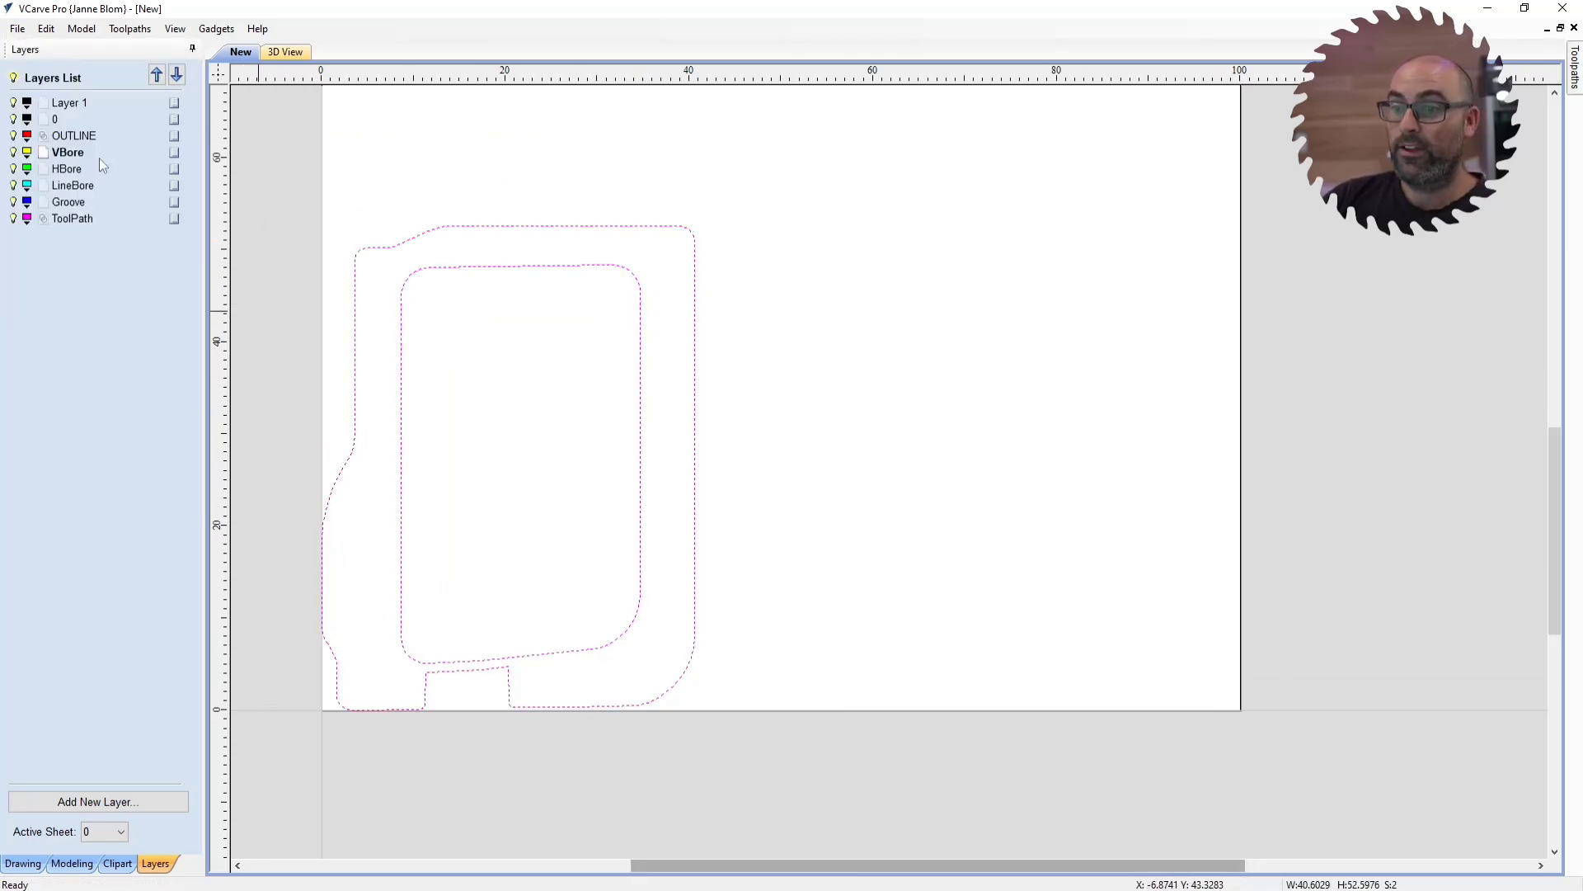
Step: Export the selected vectors to DXF as MappedFile.dxf
left_click(46, 29)
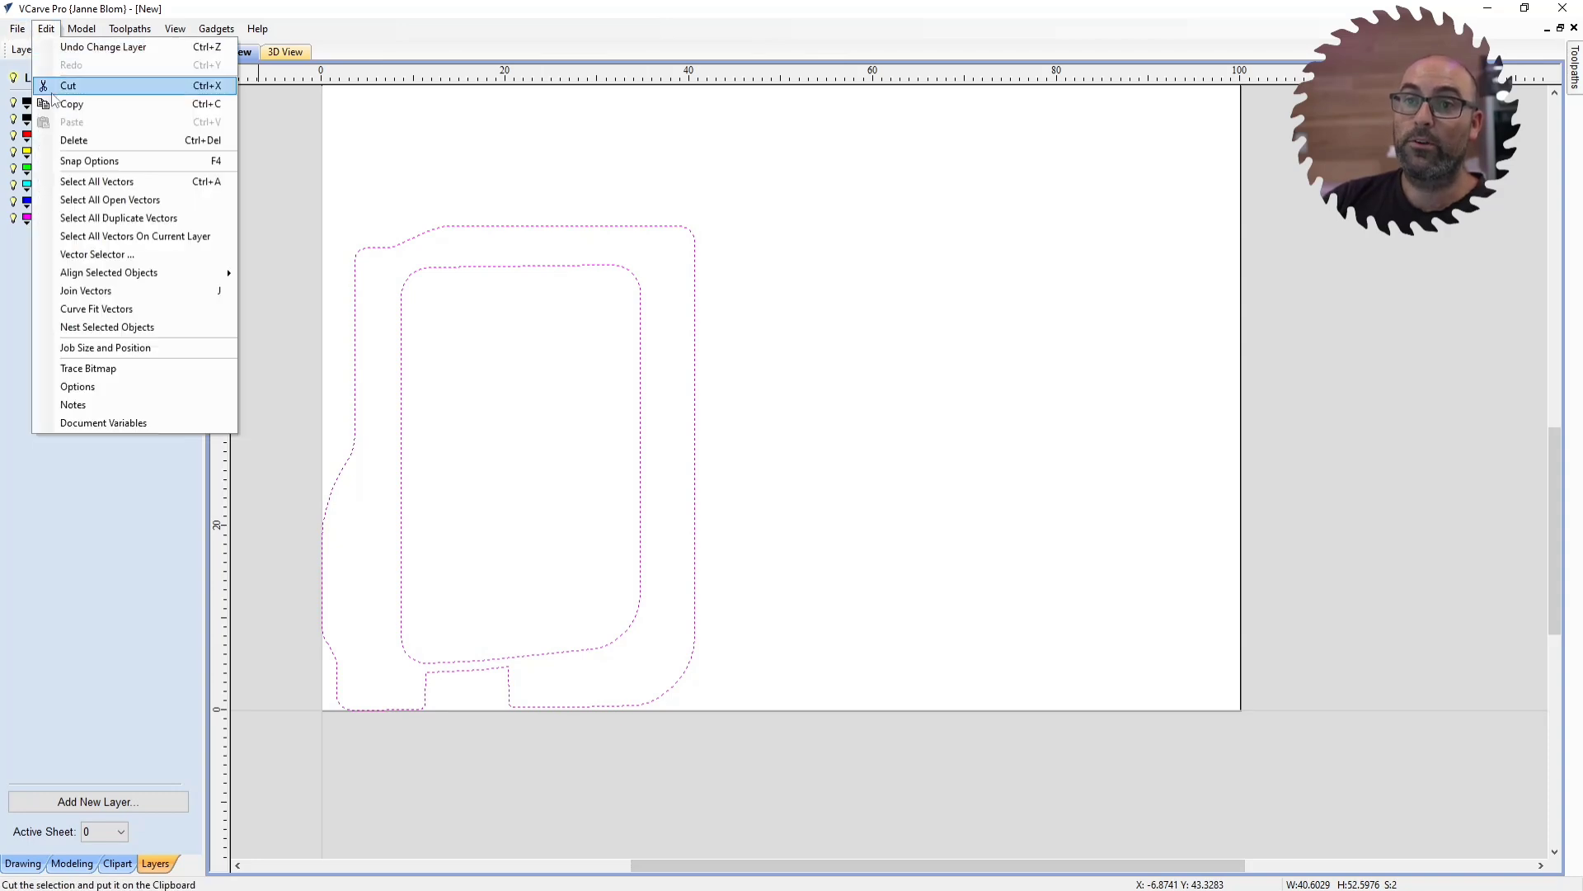
mouse_move(19, 29)
mouse_move(47, 236)
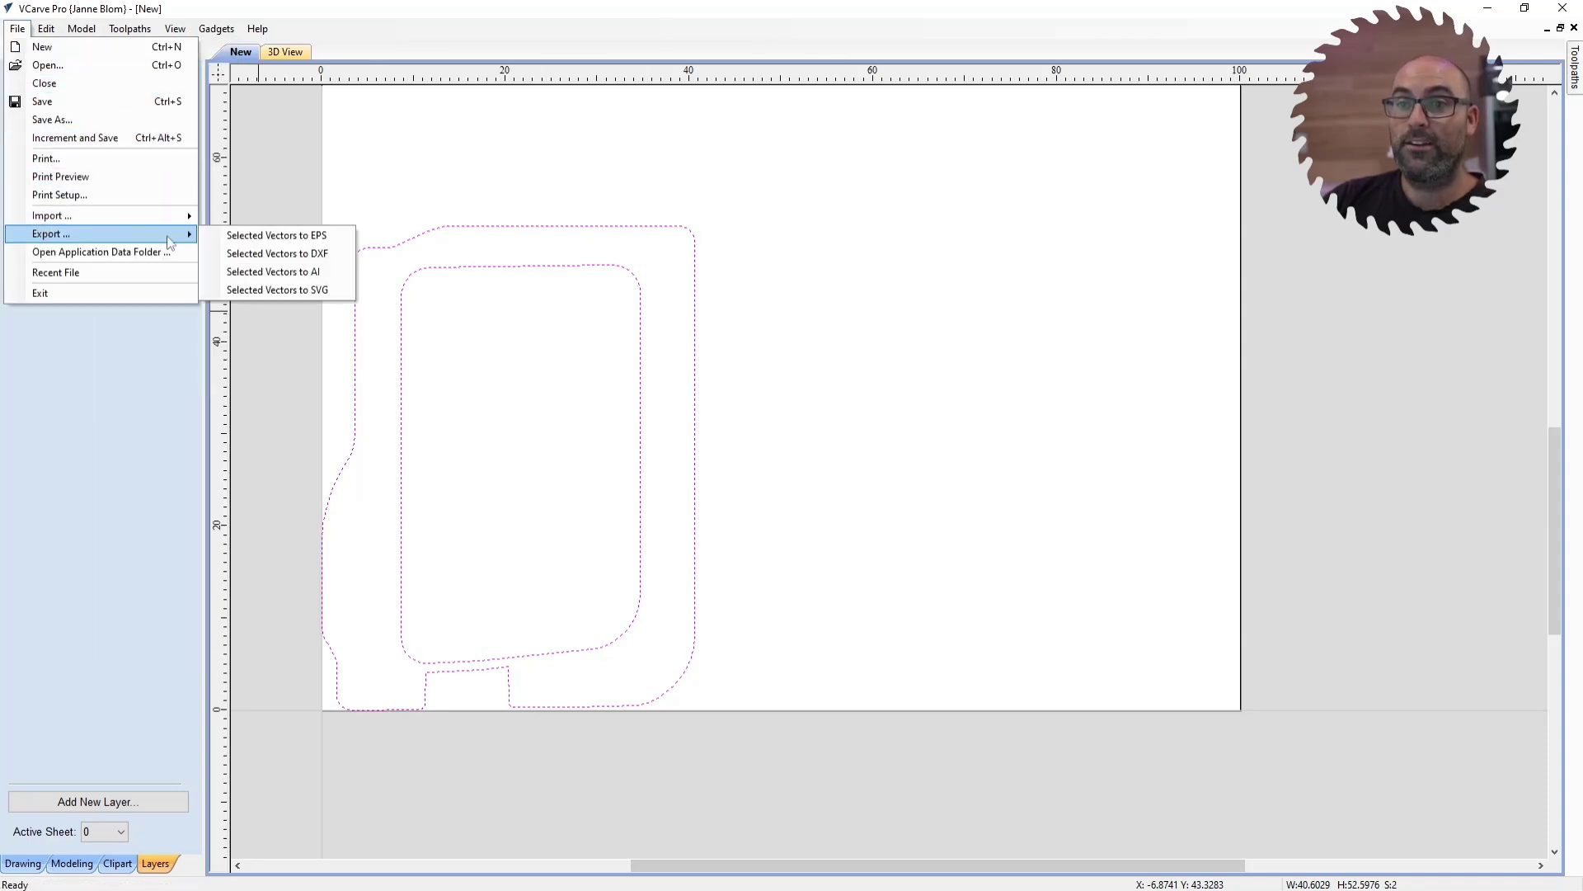
left_click(322, 252)
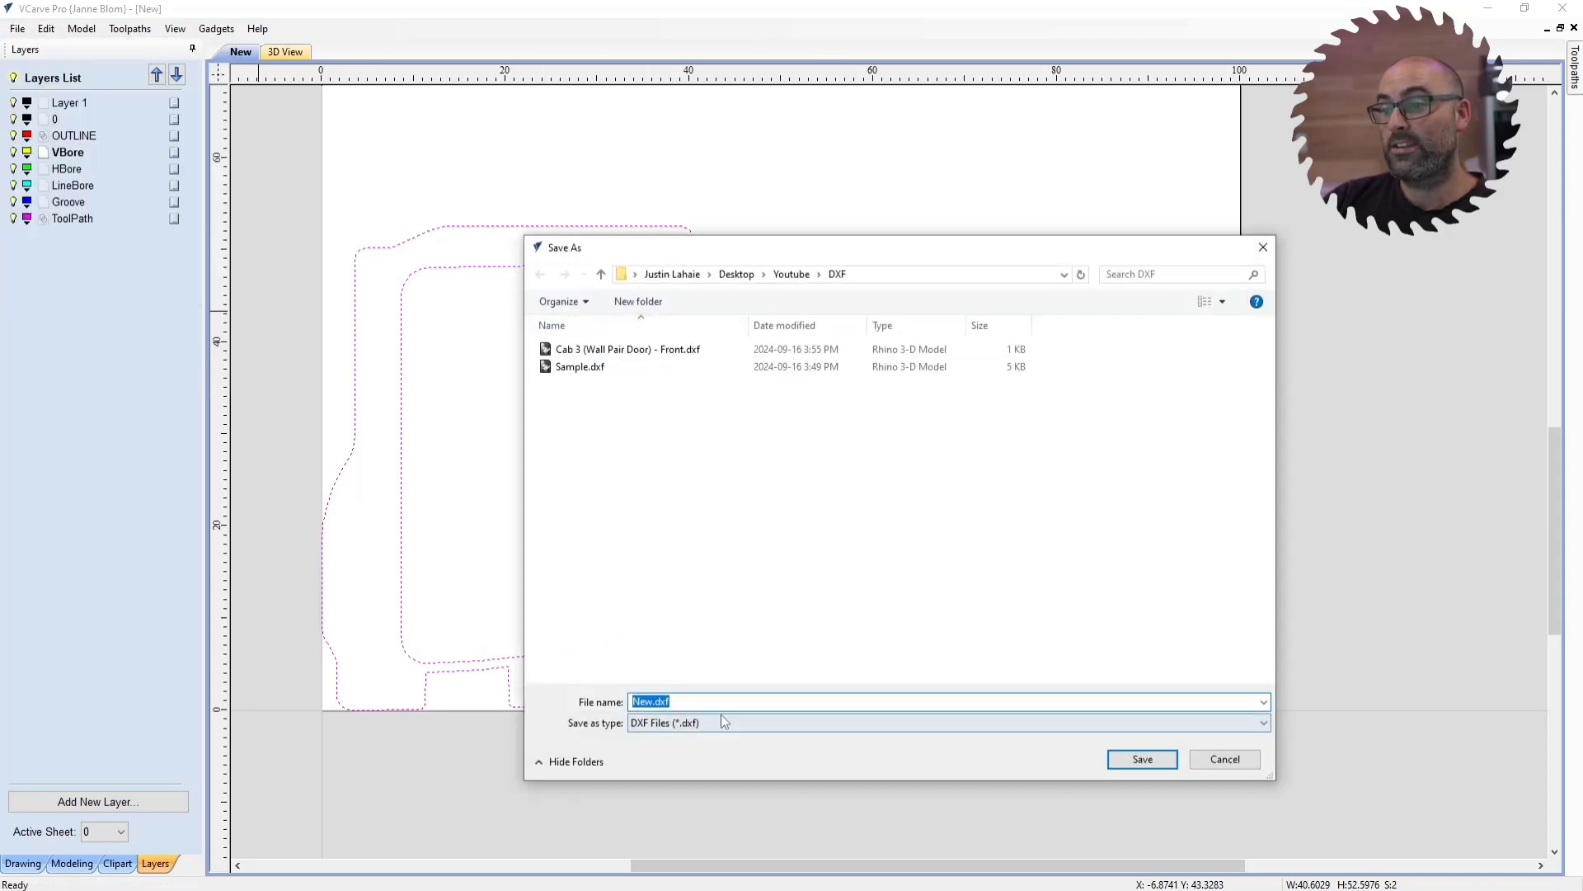
left_click(652, 699)
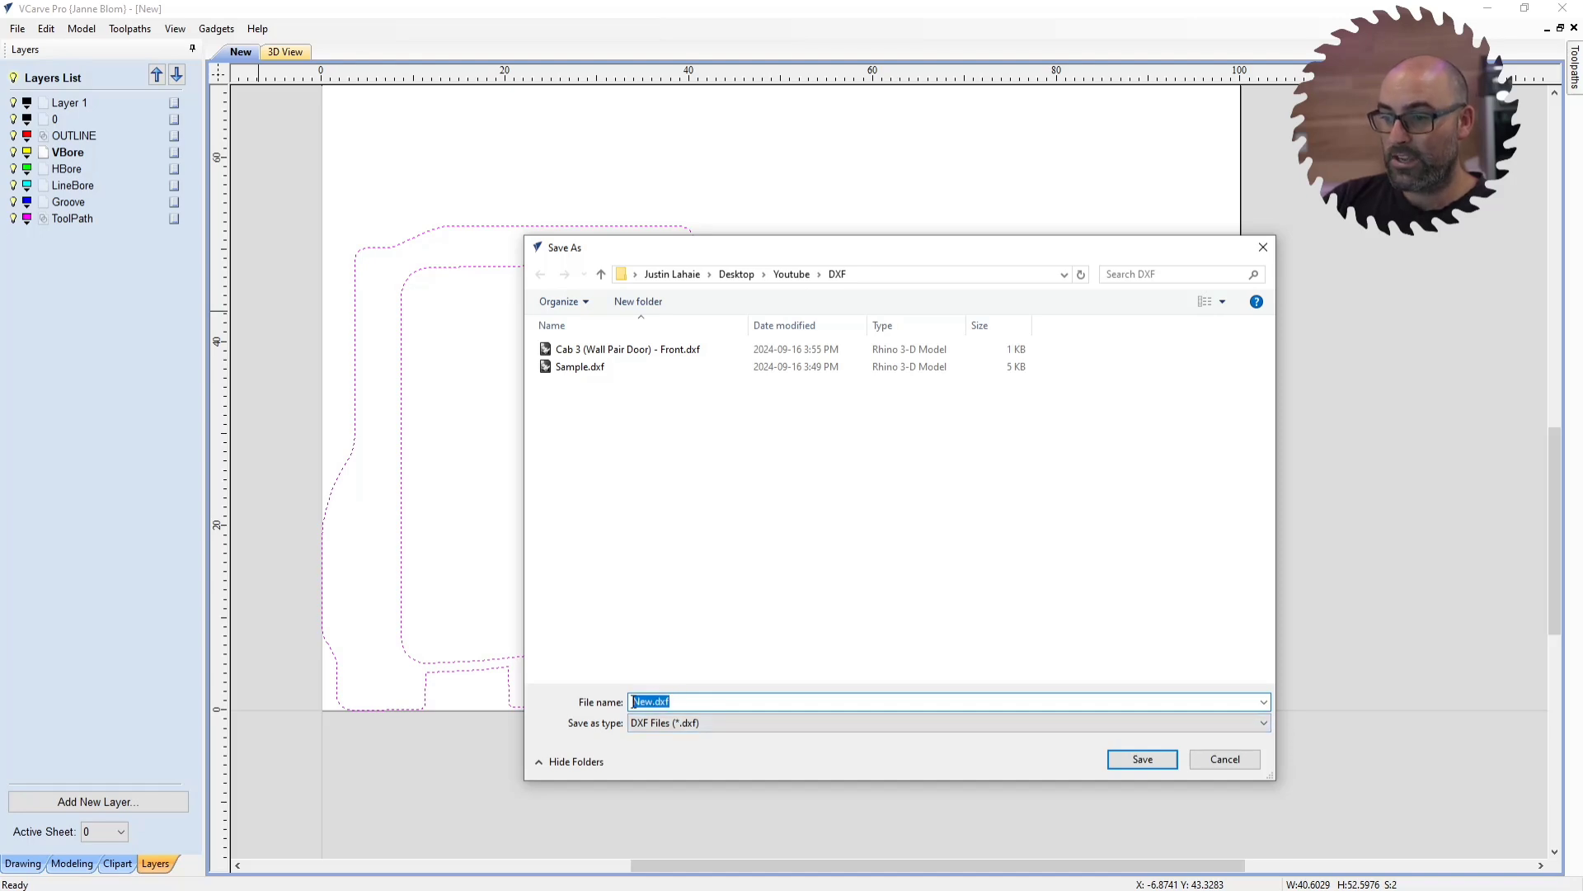
double_click(657, 699)
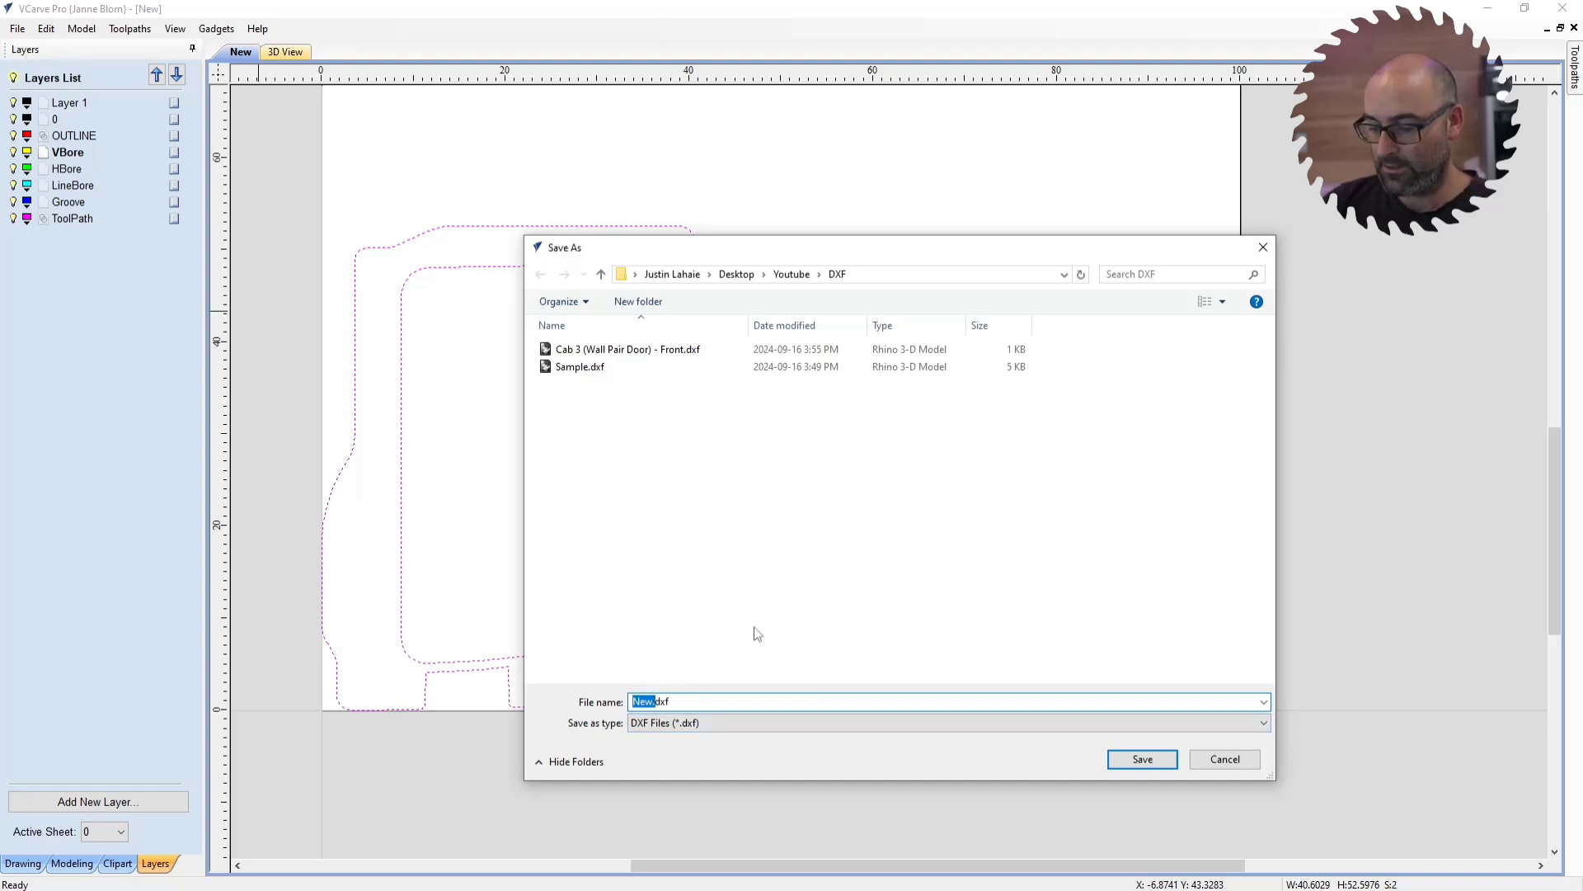
key("Right")
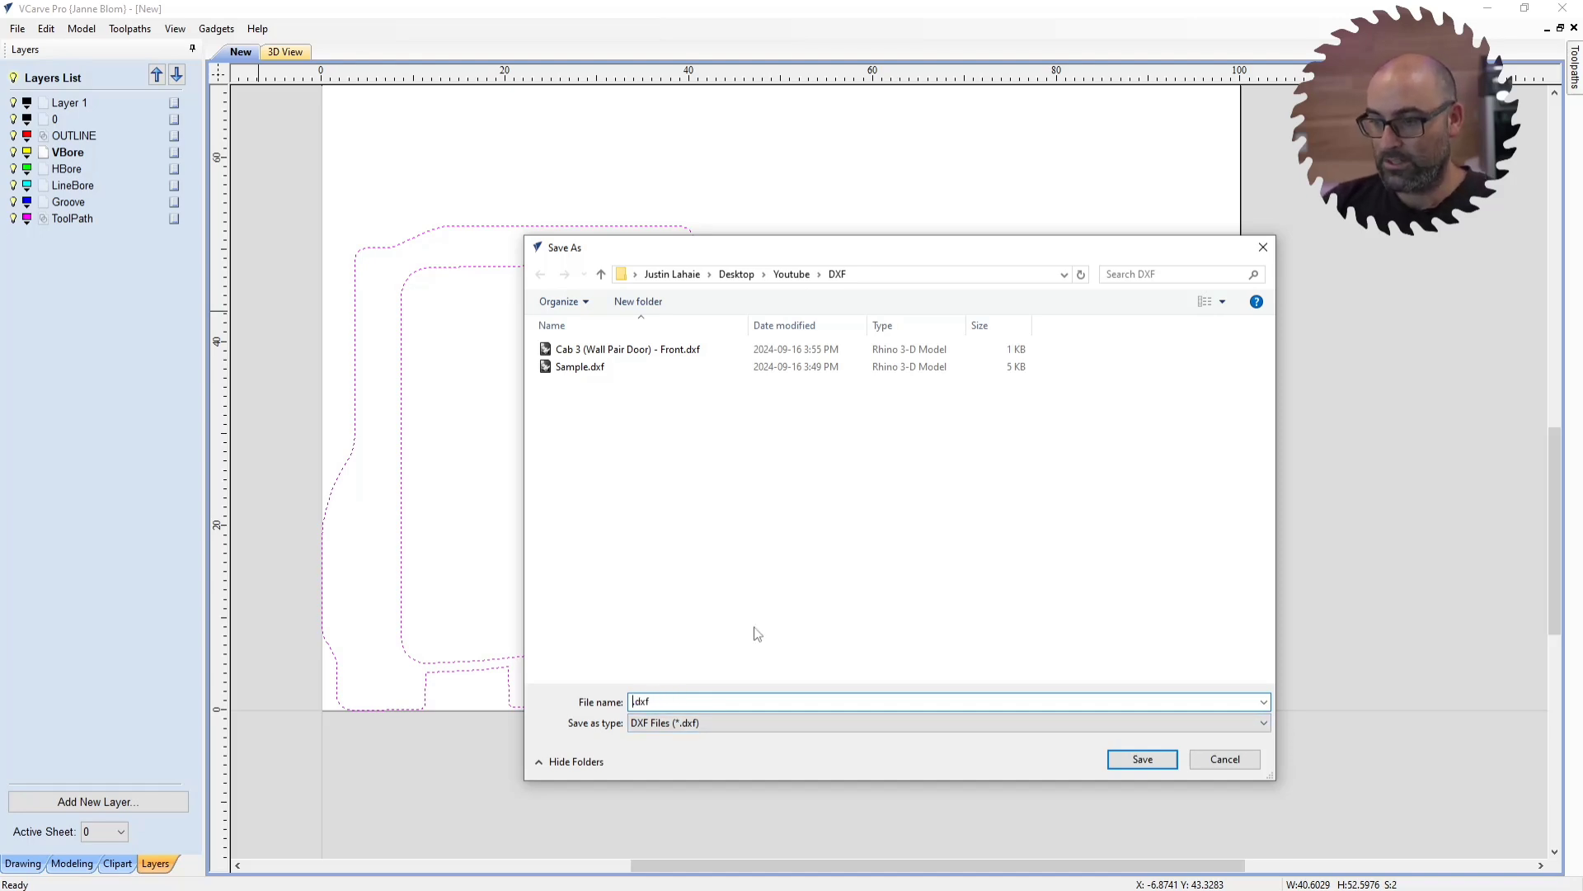
type("M<")
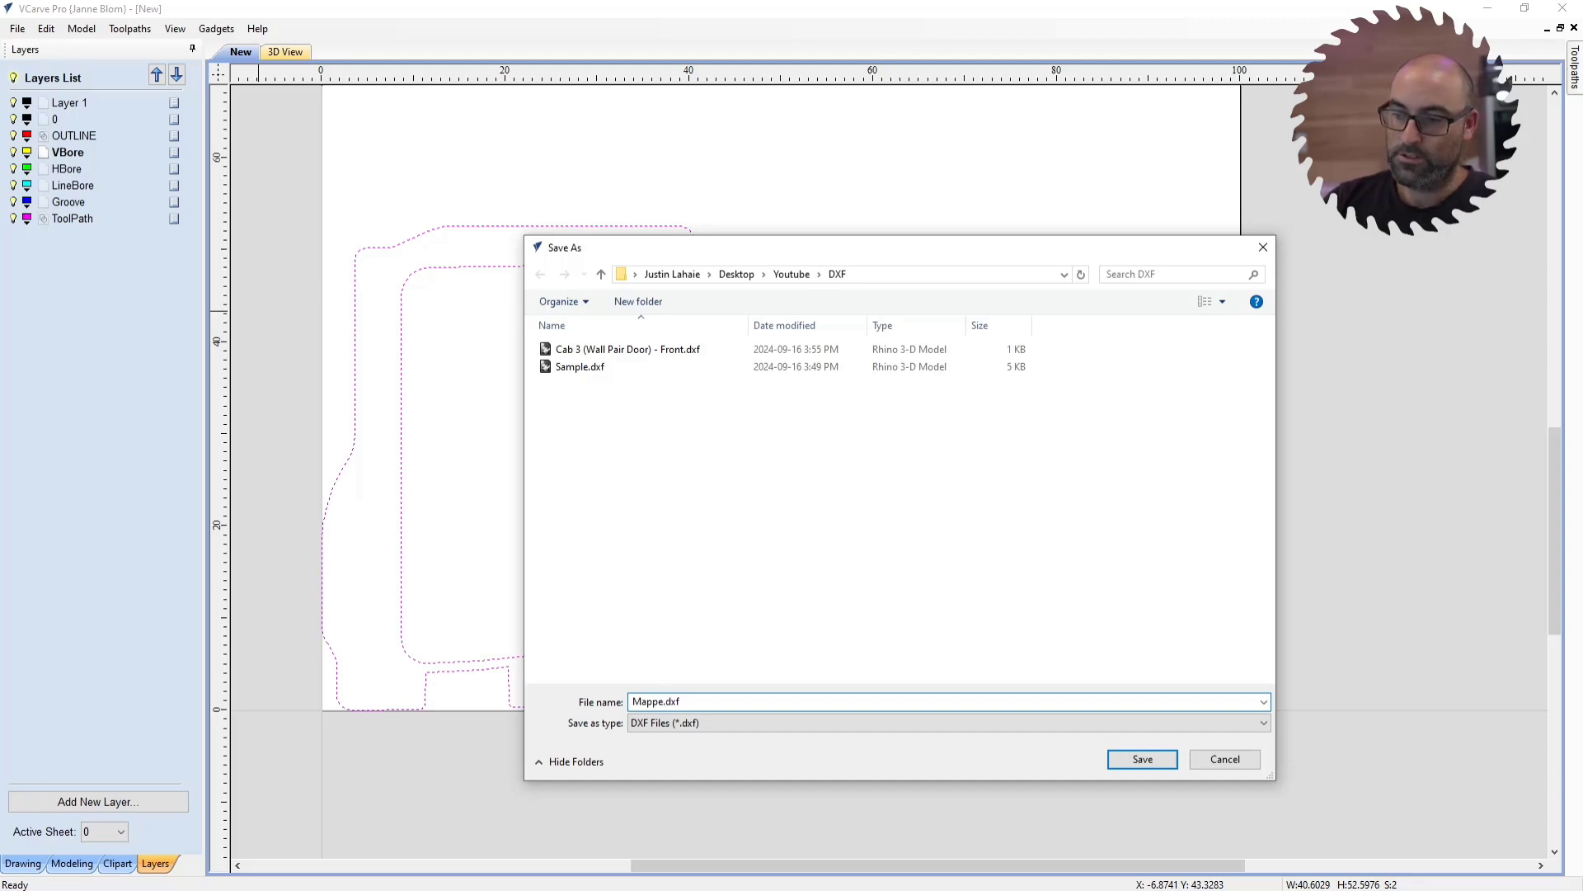
type("Fo;e")
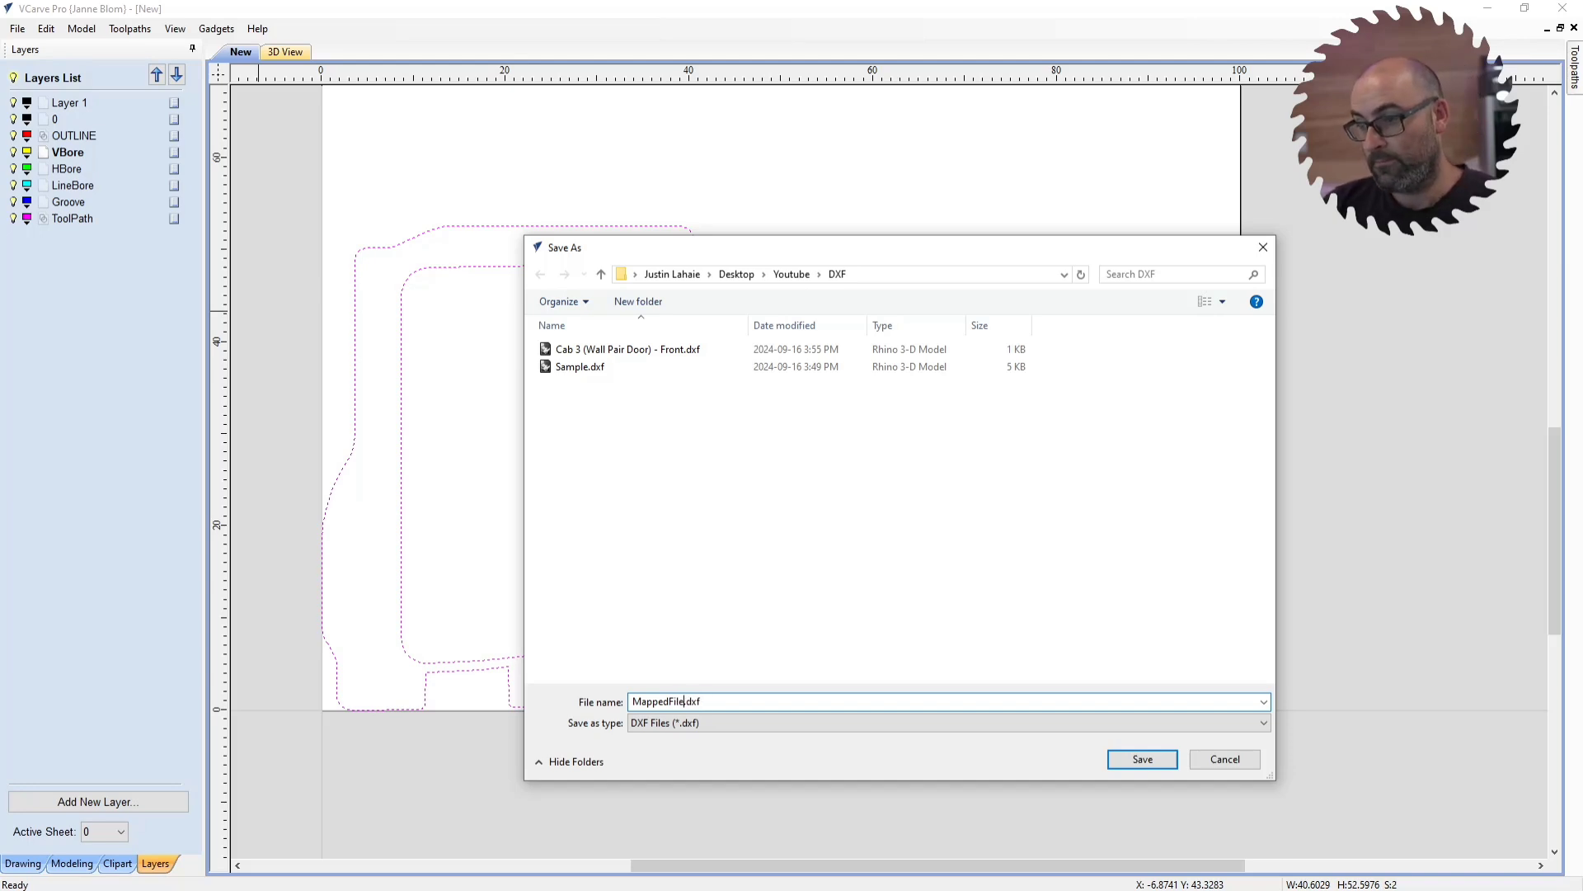
left_click(1143, 759)
left_click(513, 433)
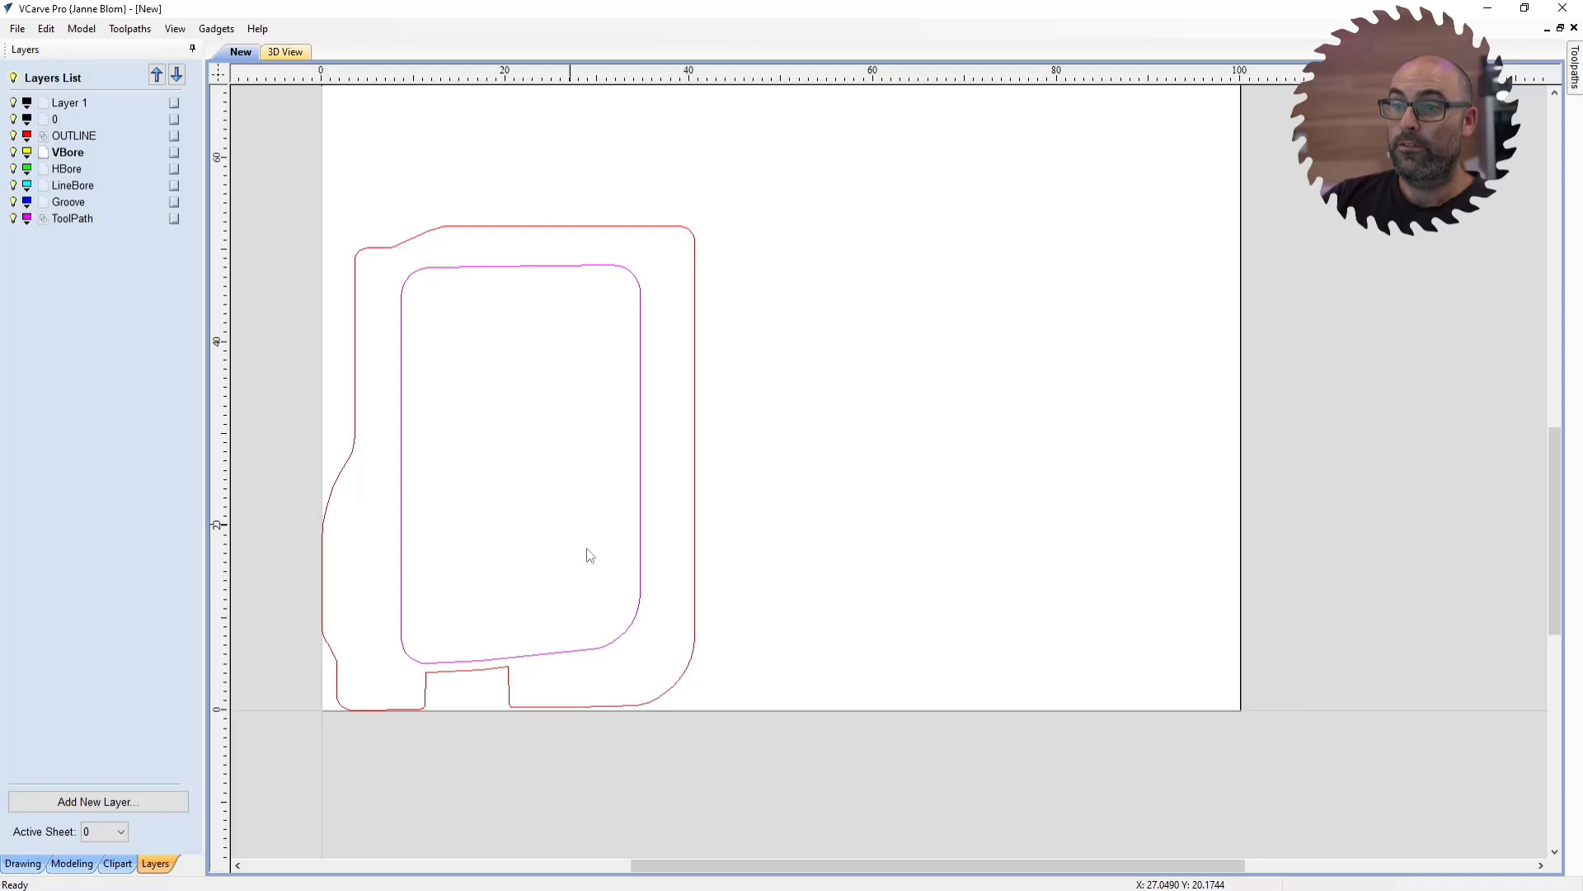
Step: Return to Mozaik CNC and open the UBack part's shape editor
left_click(1489, 15)
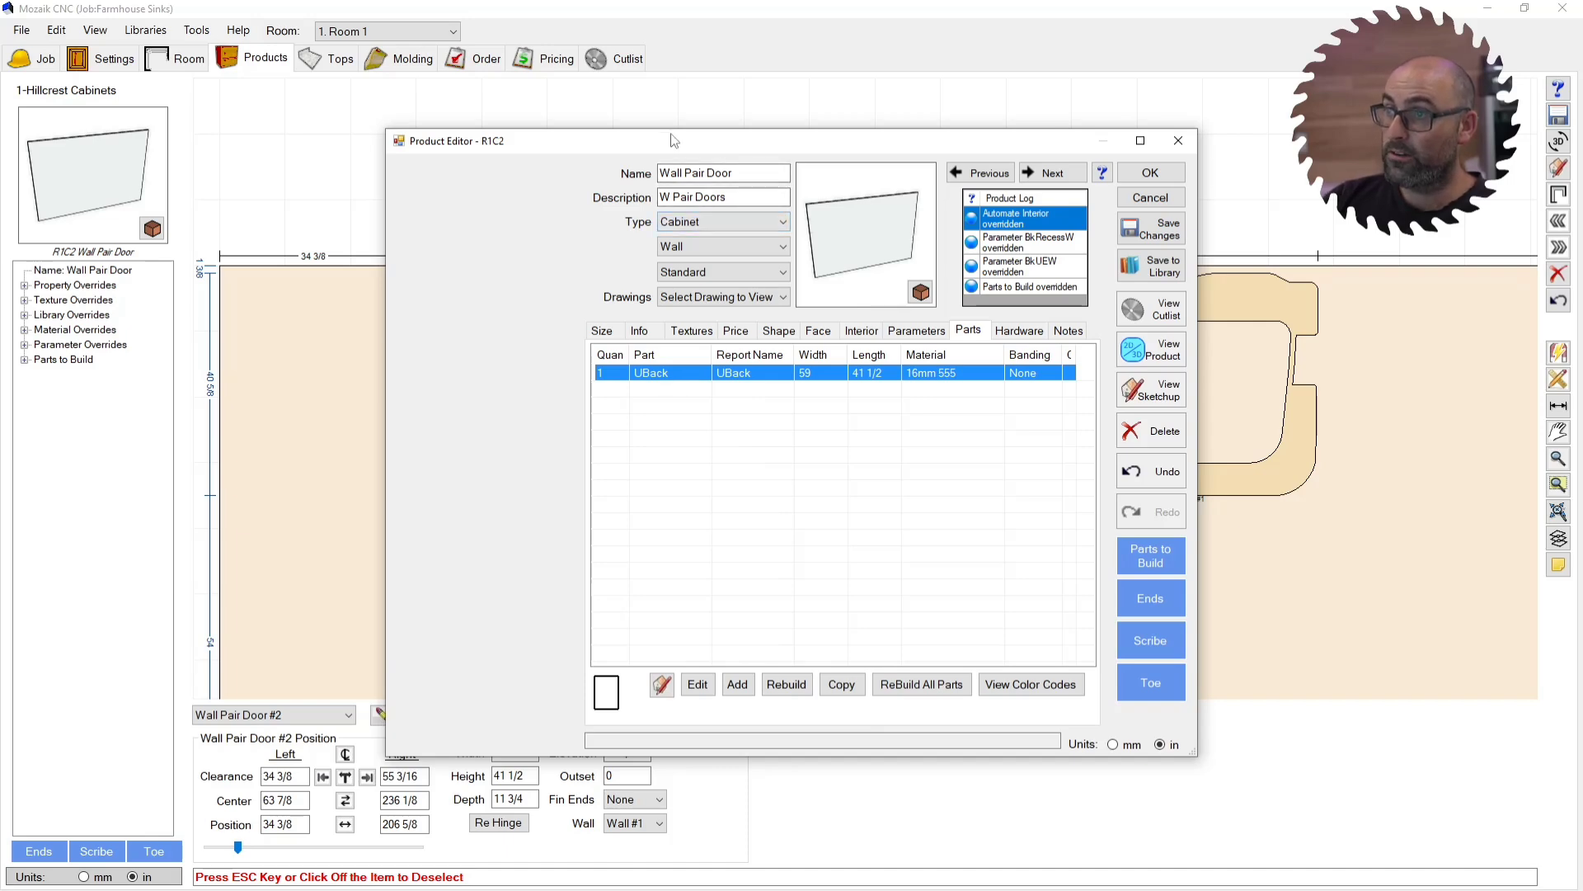
double_click(660, 373)
left_click(642, 528)
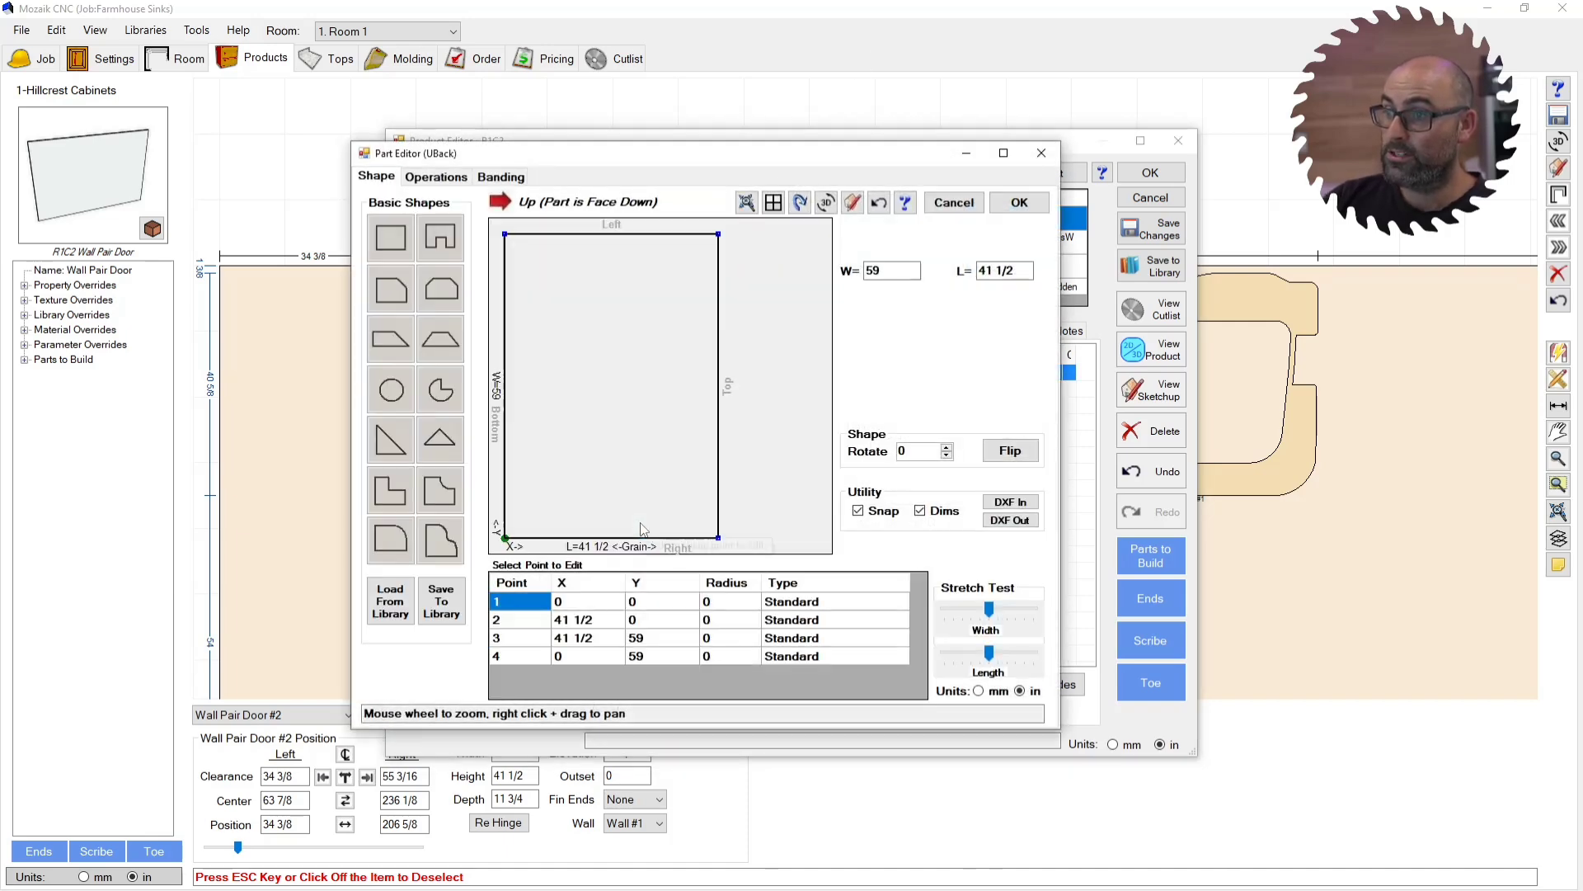
Step: Import MappedFile.dxf from the DXF folder in inches as the UBack shape
left_click(1012, 505)
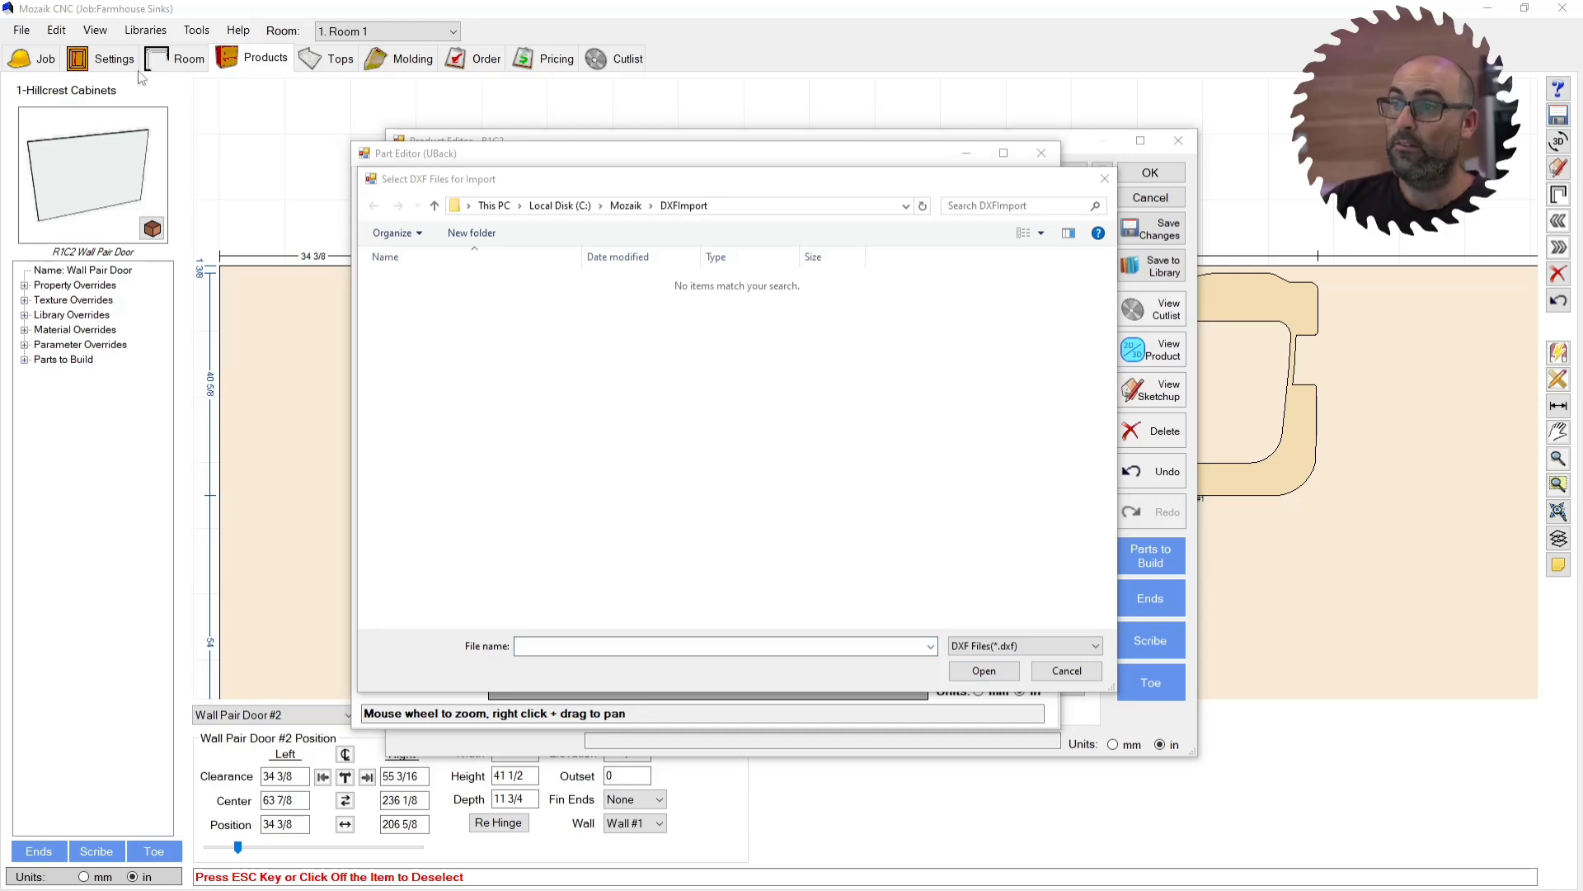
left_click(726, 208)
type("C:\\Users\\justi\\Desktop\\Youtube\\DXF")
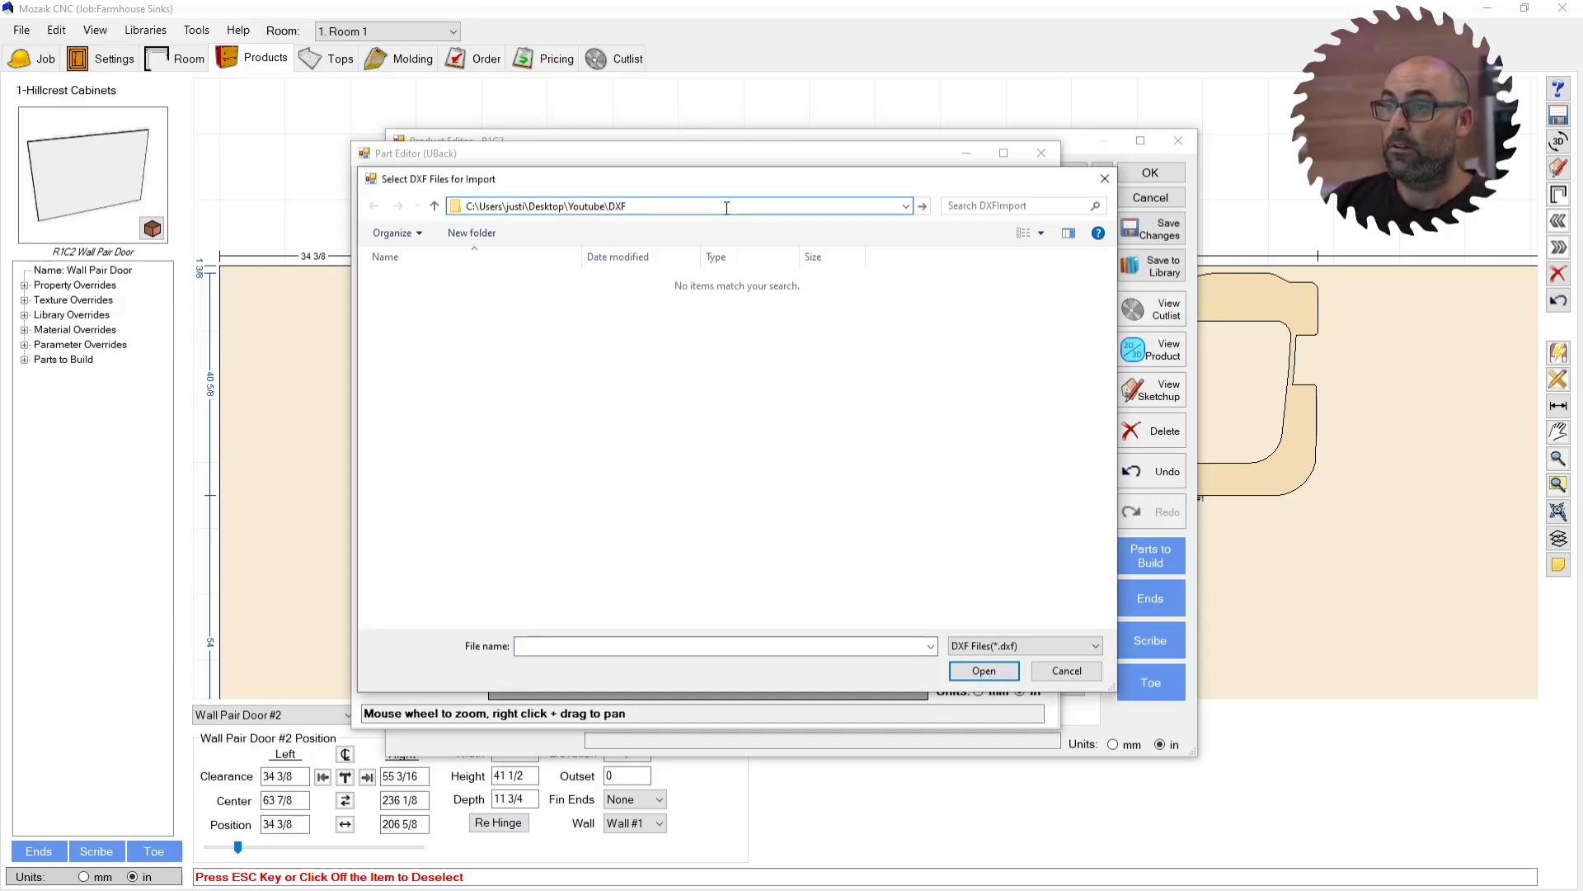
key("Return")
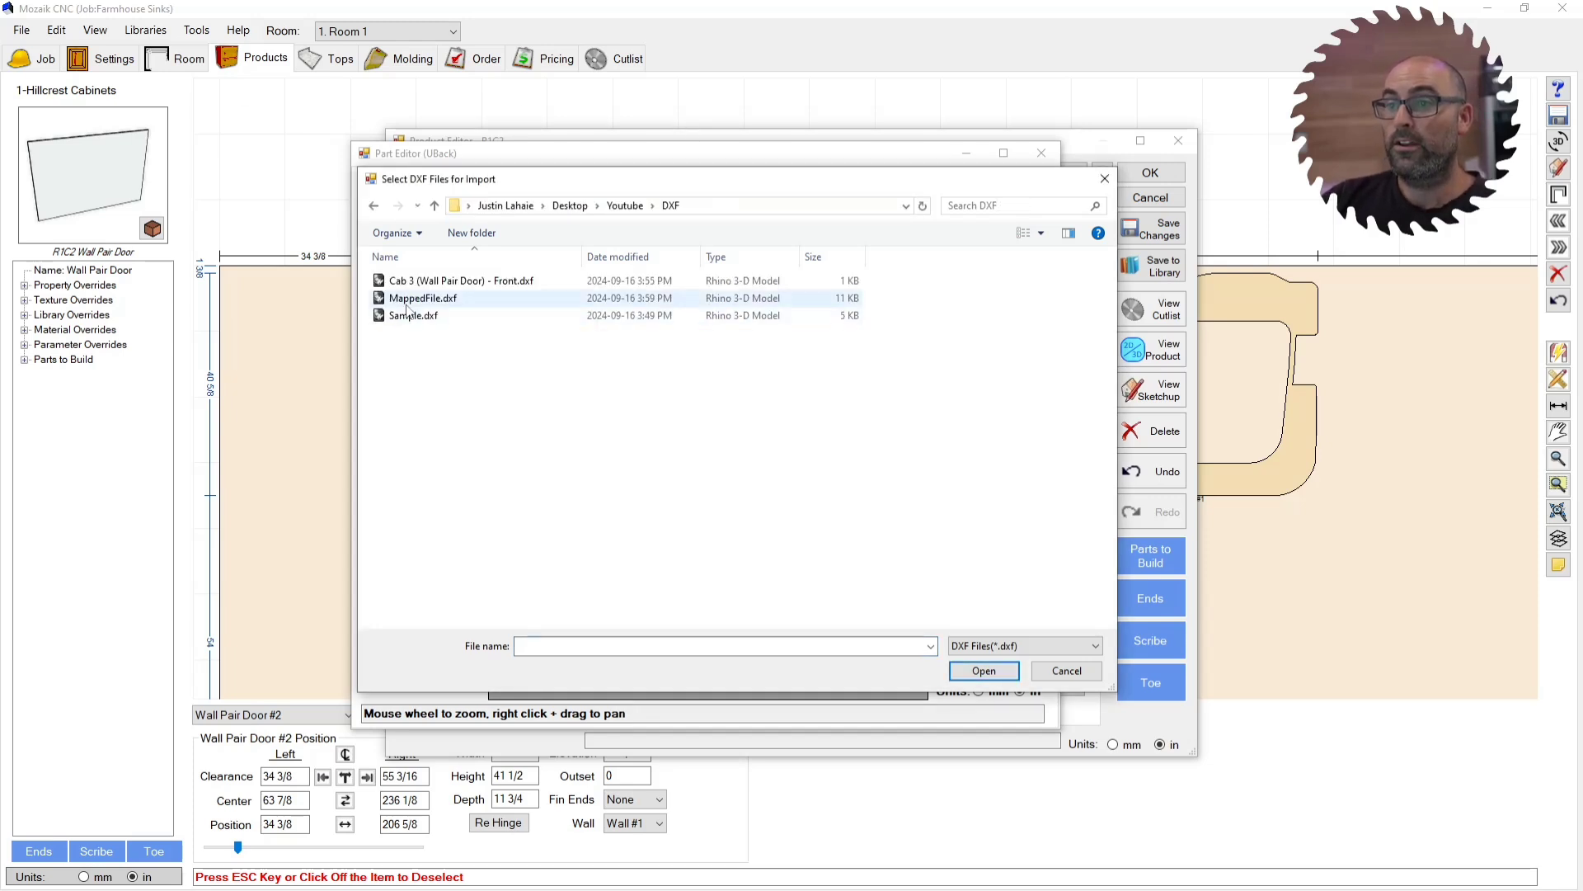
left_click(433, 299)
left_click(984, 670)
left_click(782, 421)
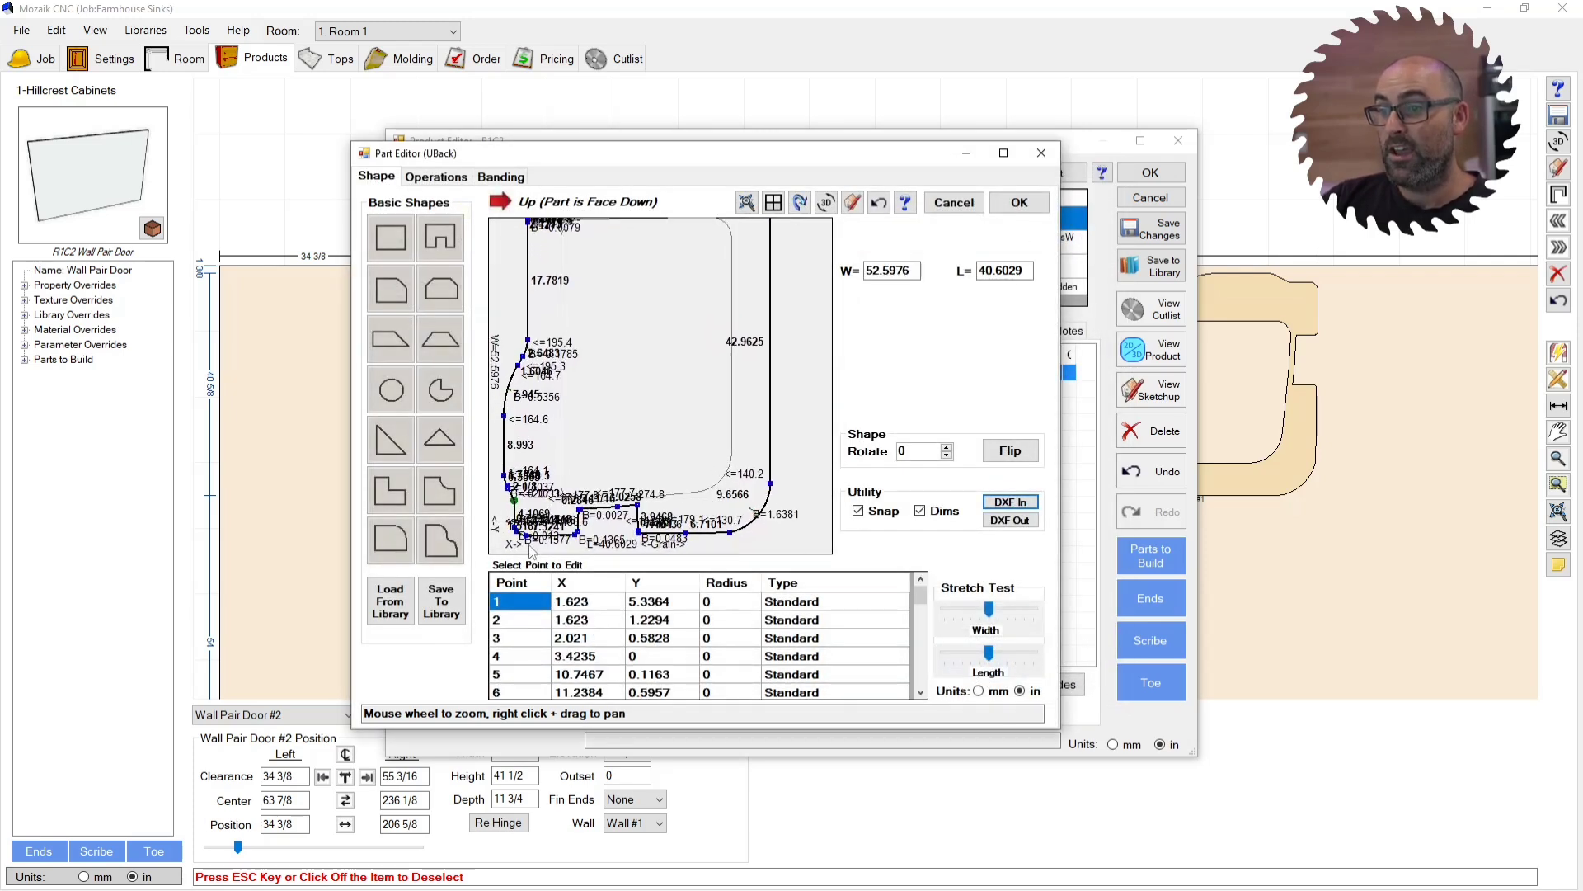
scroll(518, 557, "up", 3)
scroll(517, 533, "up", 4)
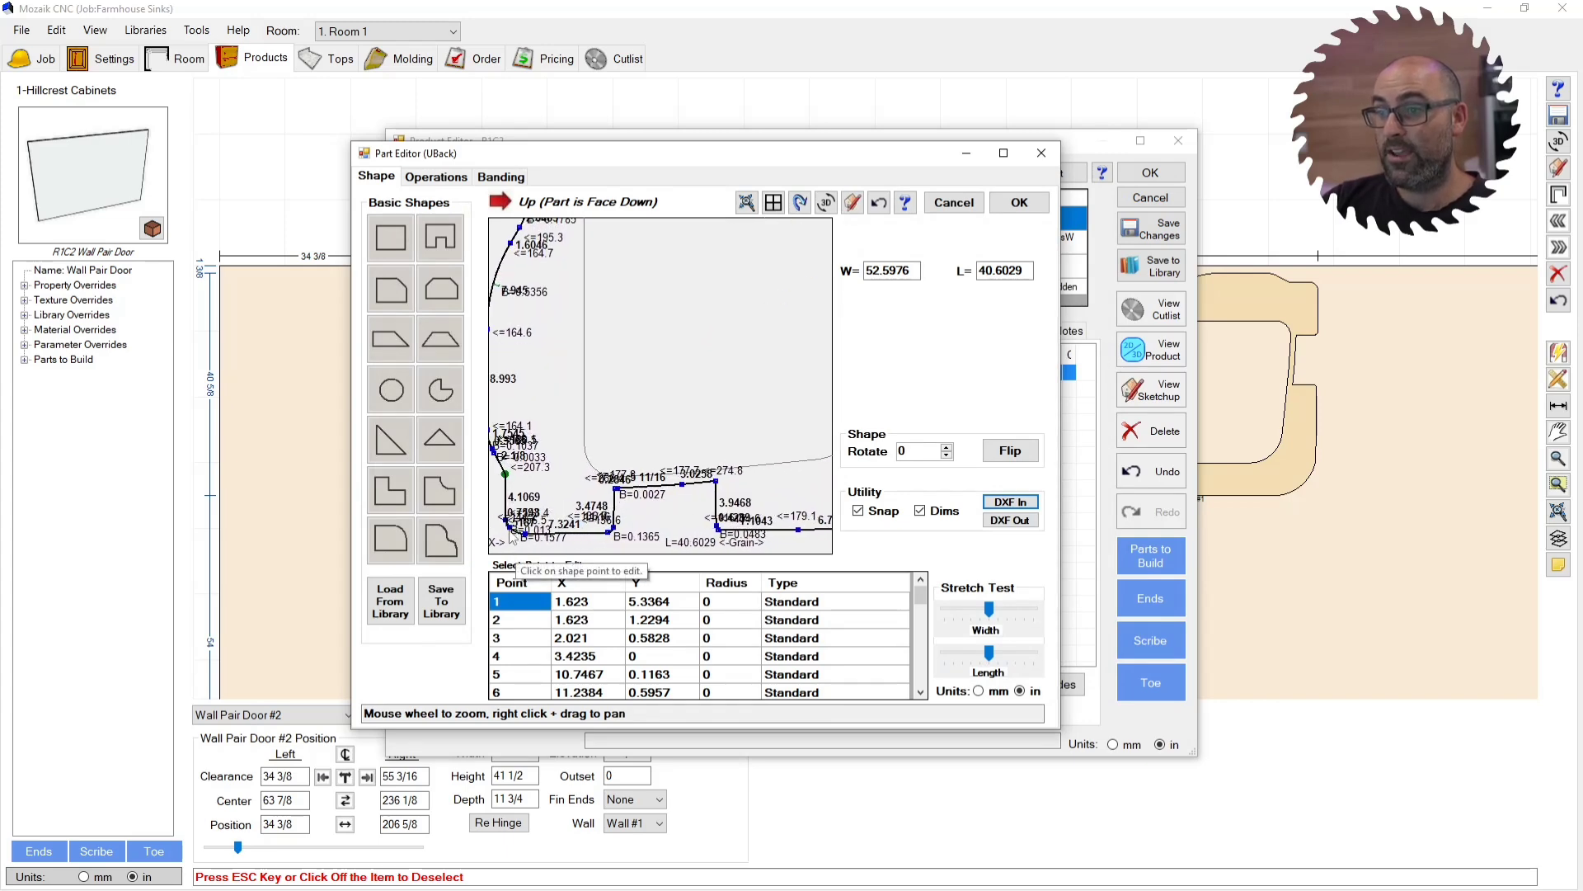
scroll(520, 545, "up", 5)
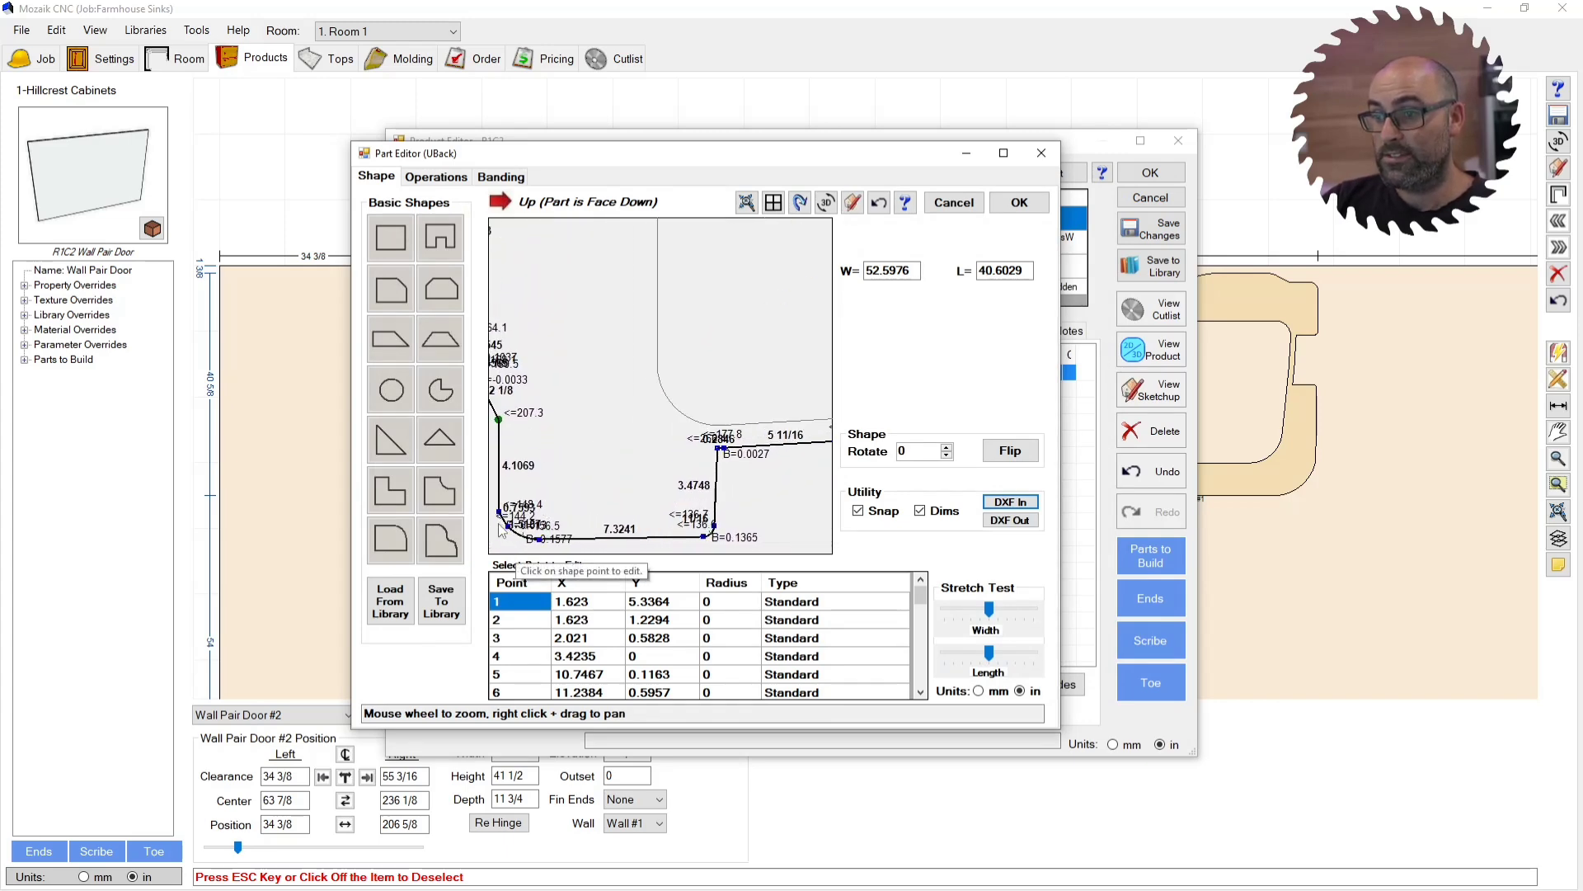
scroll(521, 546, "down", 8)
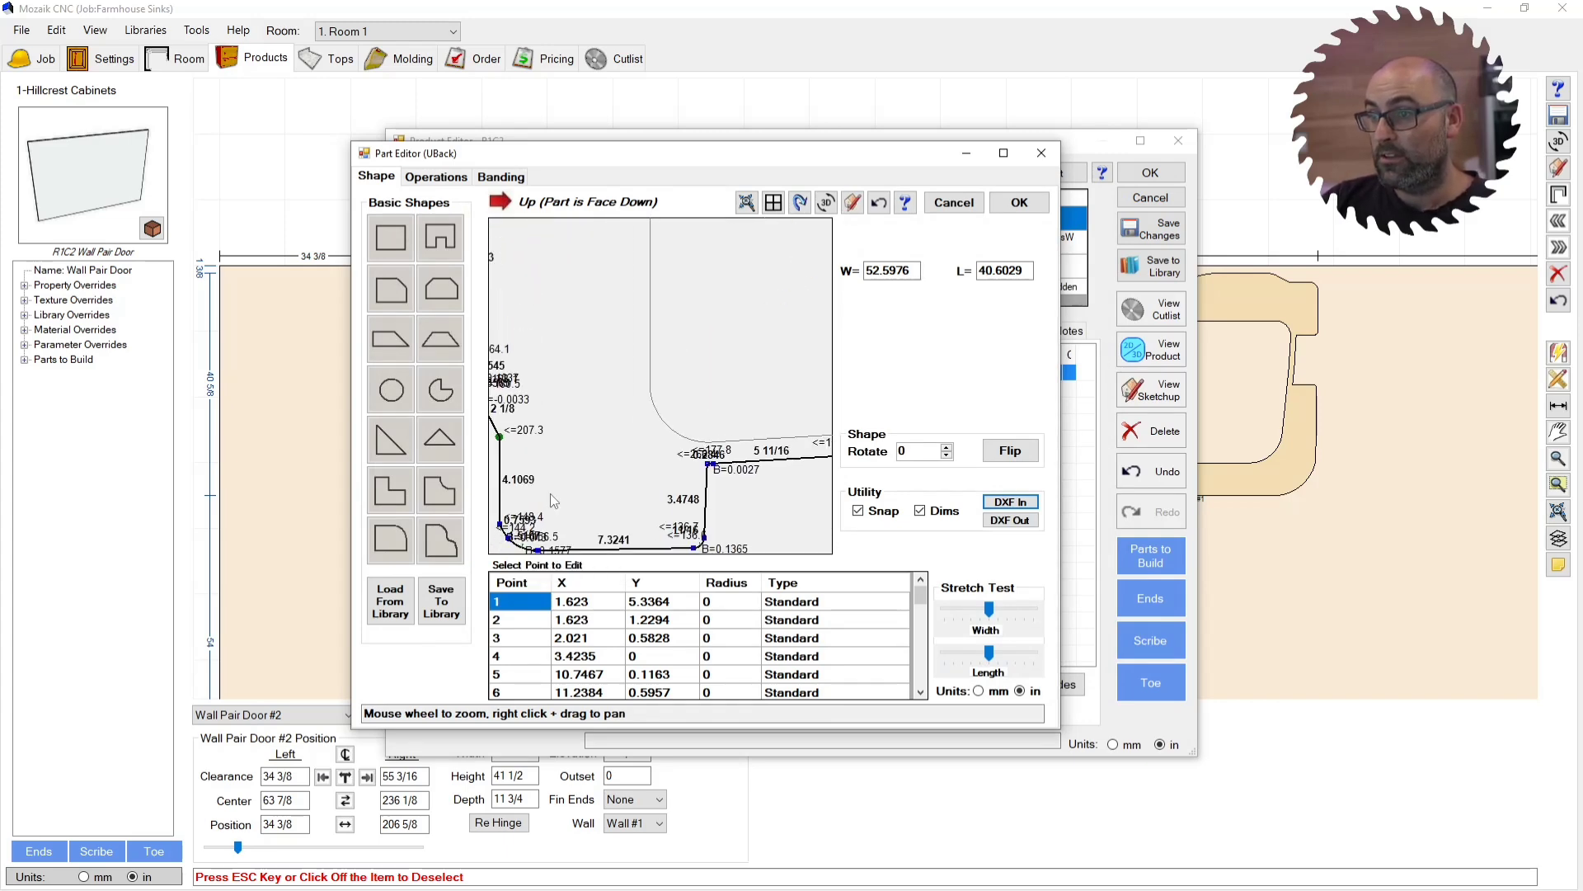
scroll(581, 493, "down", 5)
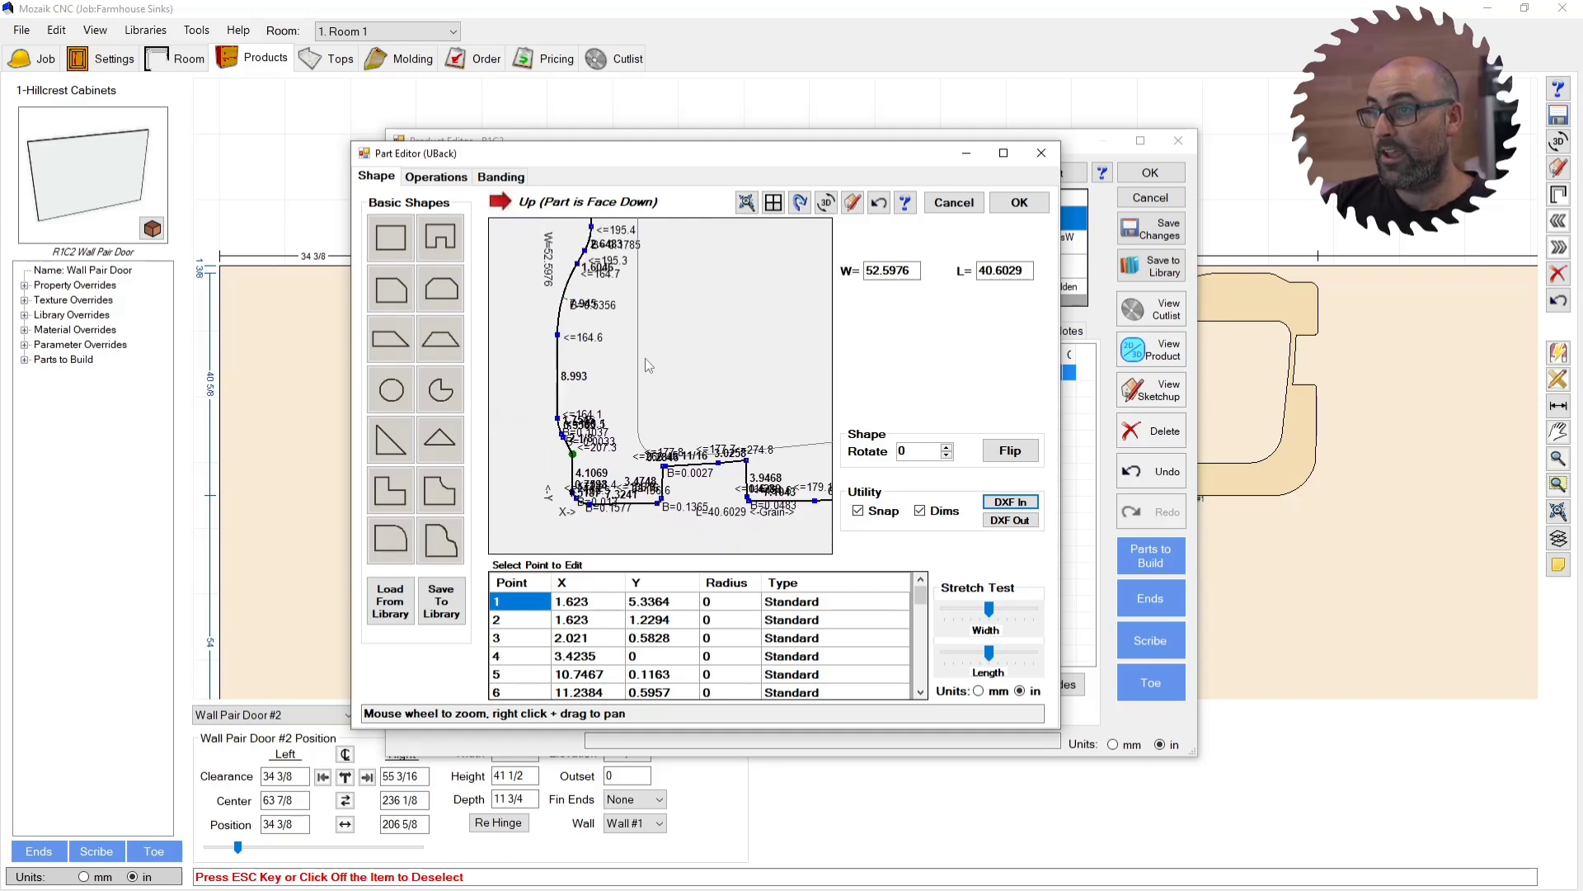
scroll(572, 520, "down", 4)
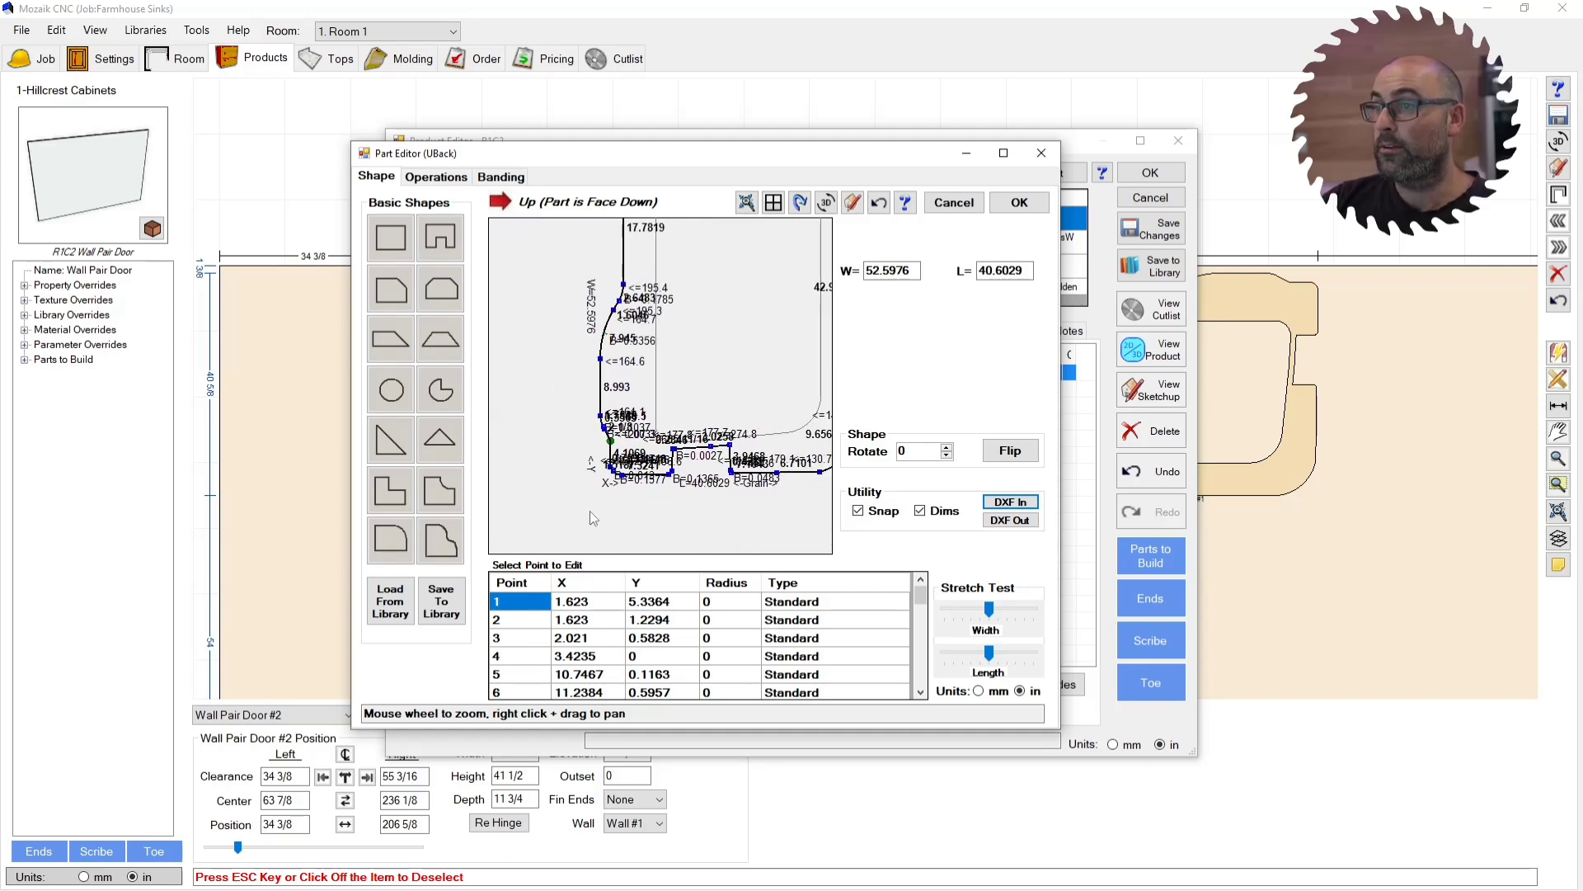
scroll(571, 520, "down", 5)
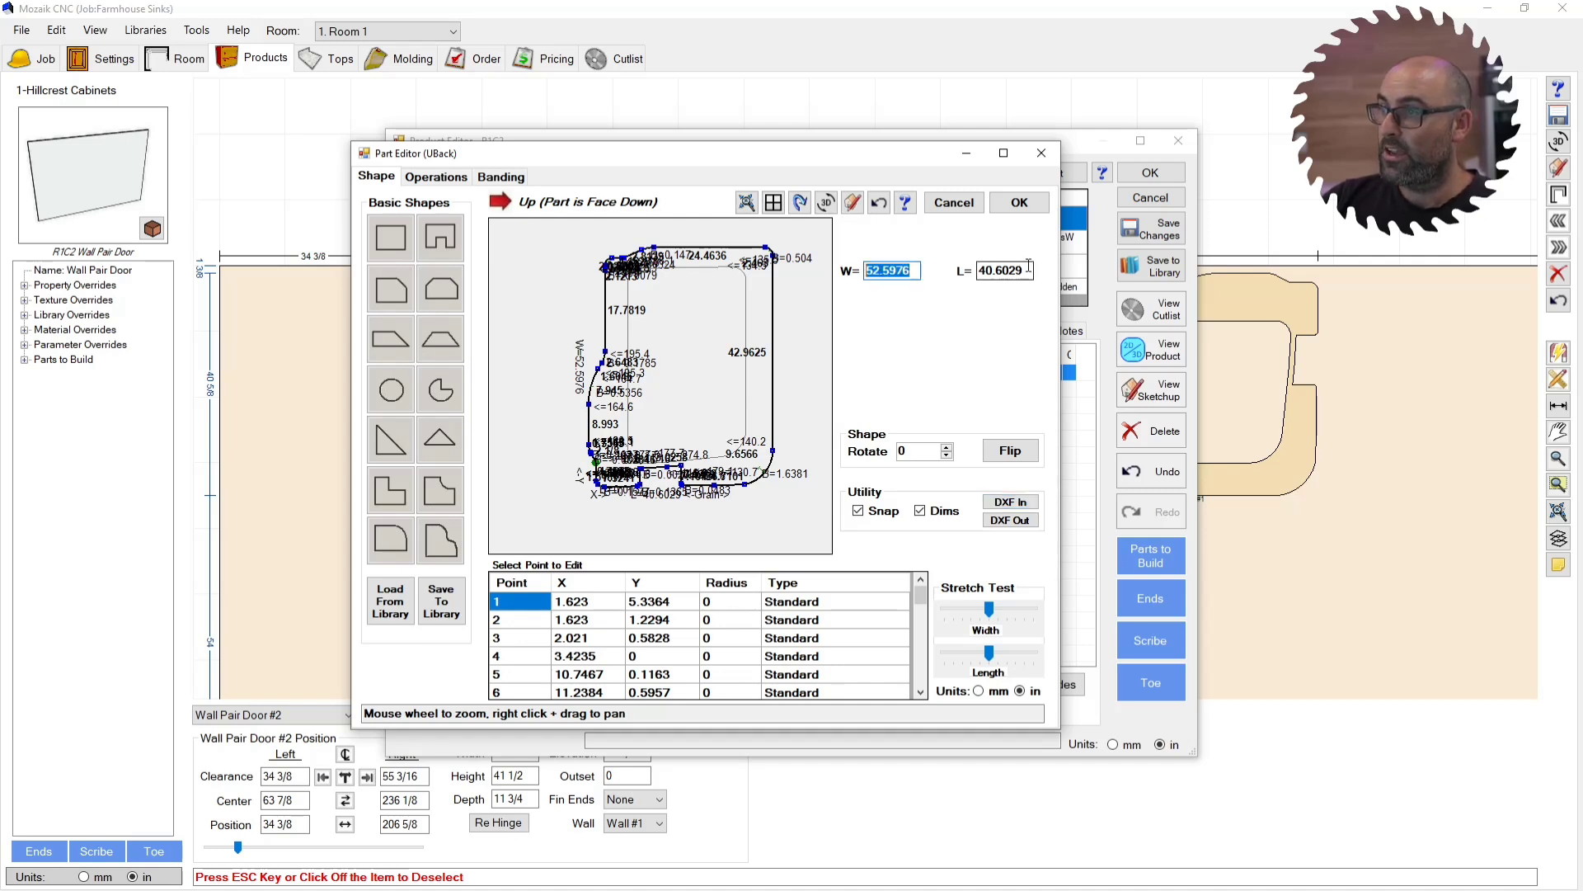
Step: Snip the UBack W 52.5976 and L 40.6029 fields into Snip & Sketch
key("Tab")
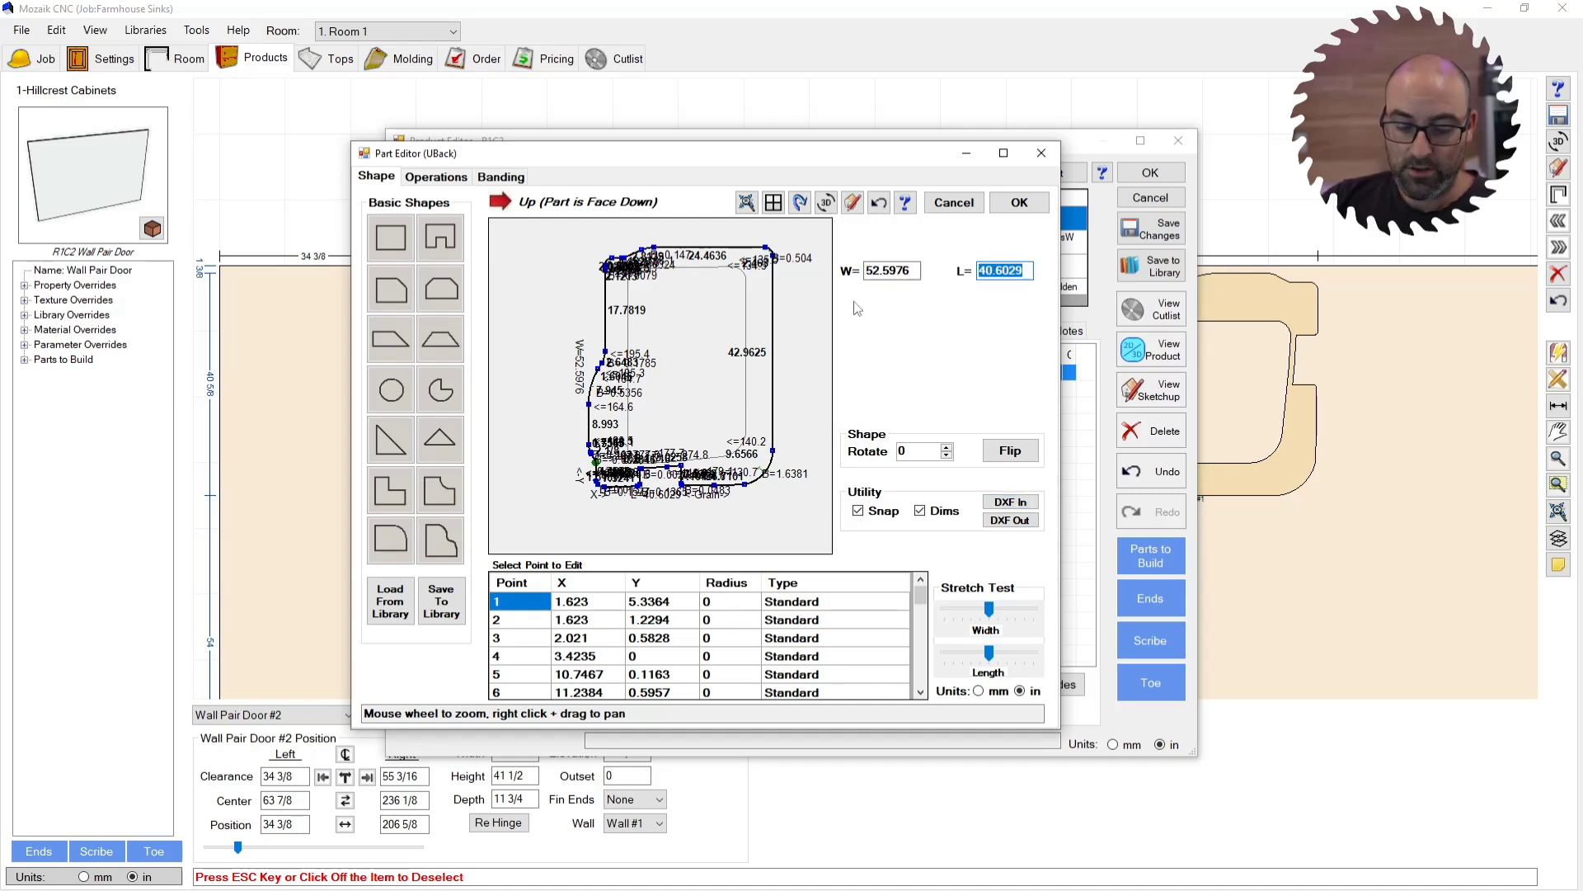
left_click(915, 270)
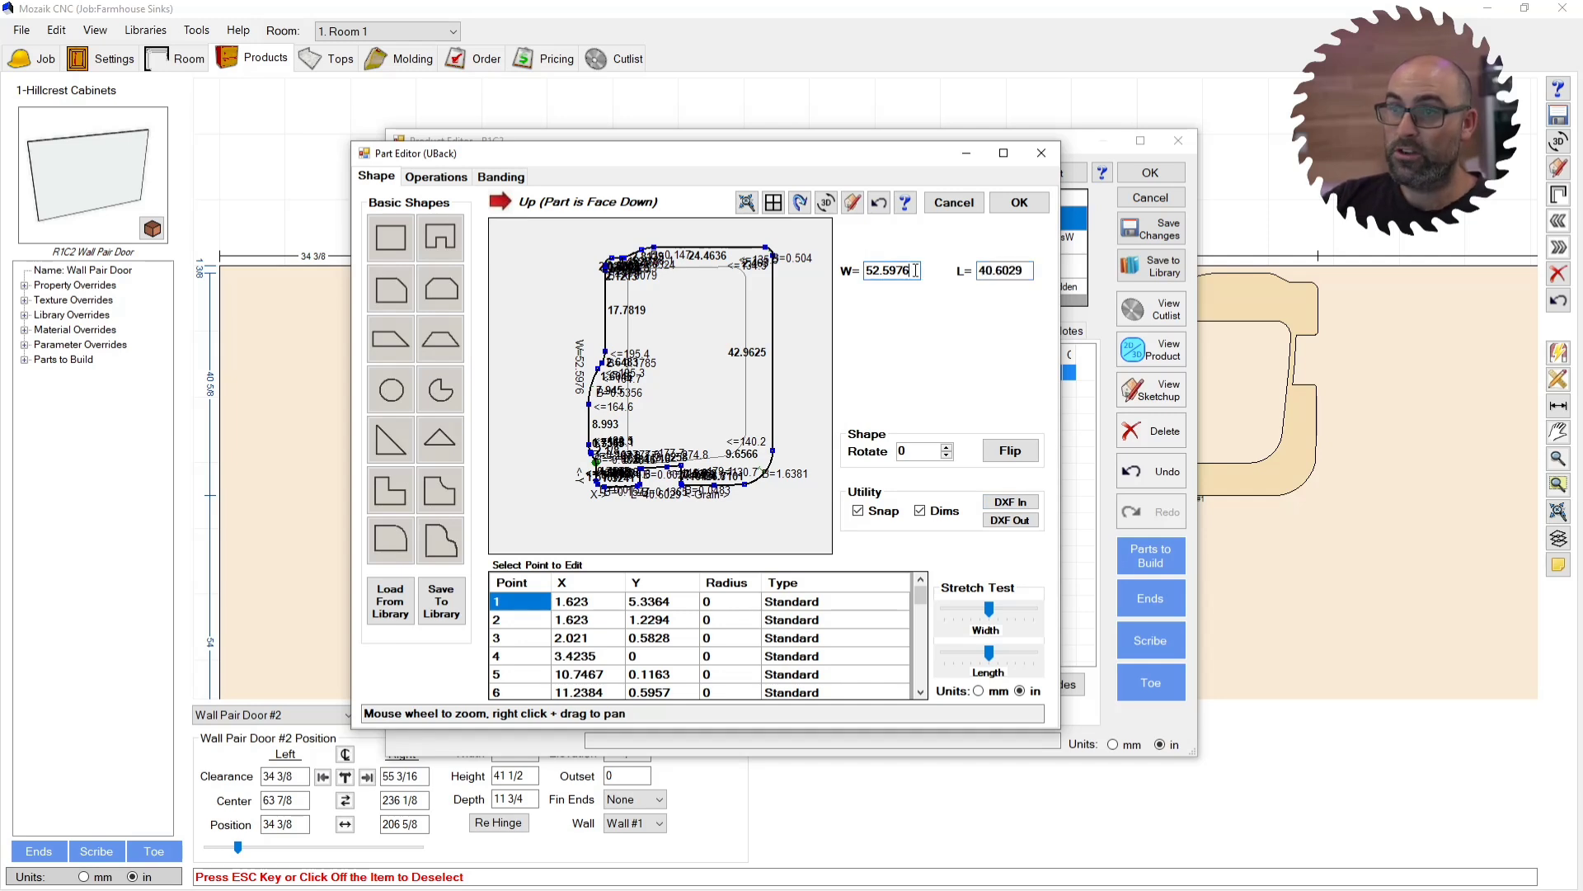
double_click(879, 270)
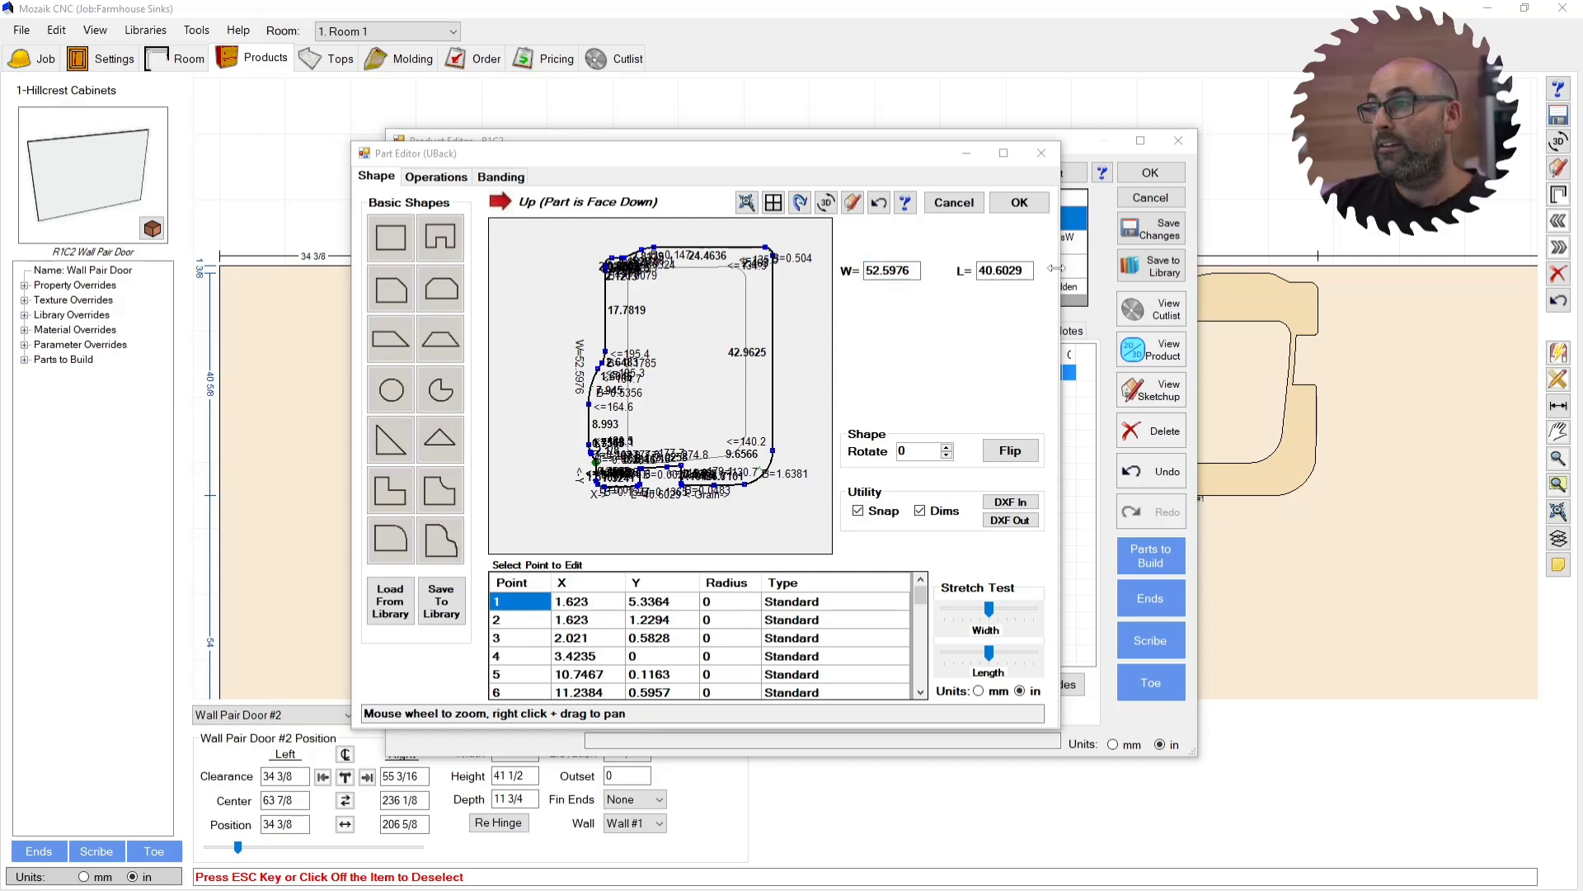
double_click(990, 271)
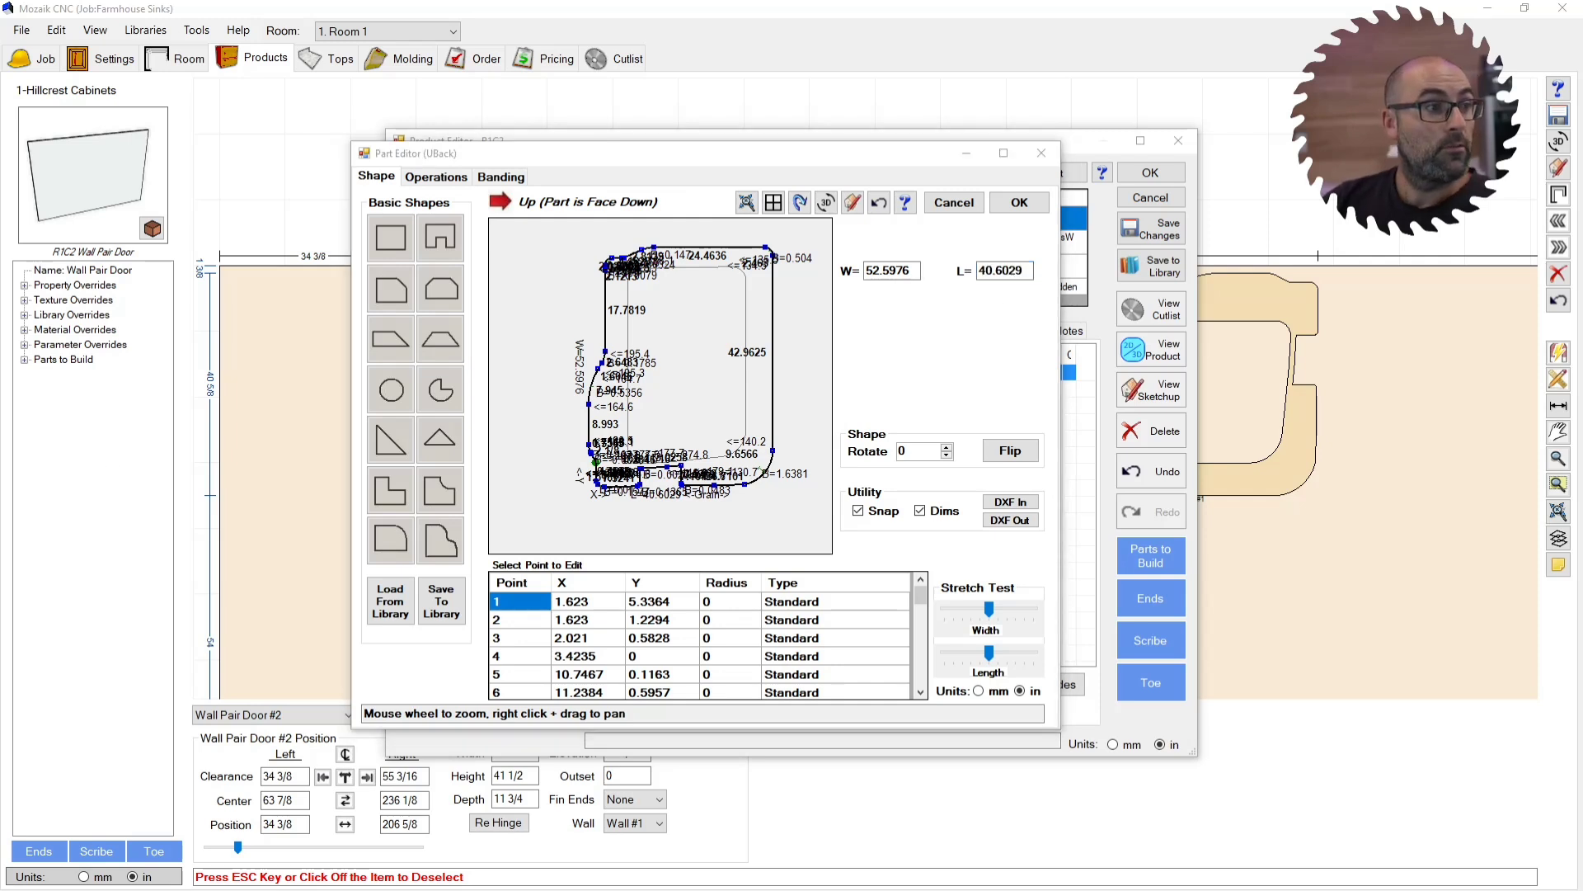
left_click(899, 334)
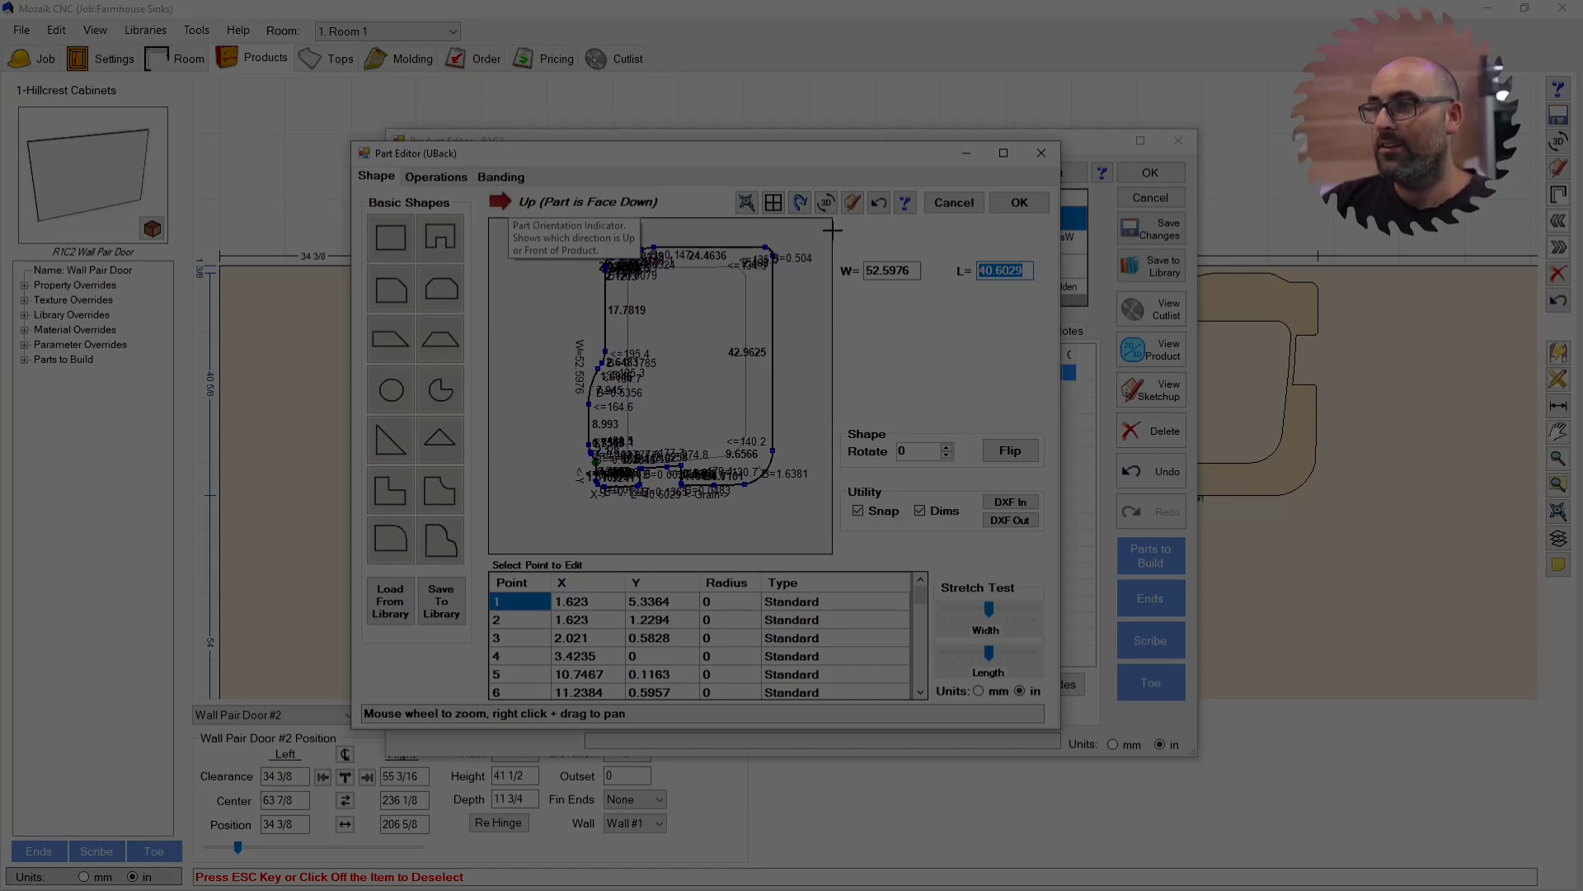
left_click_drag(832, 230, 1062, 315)
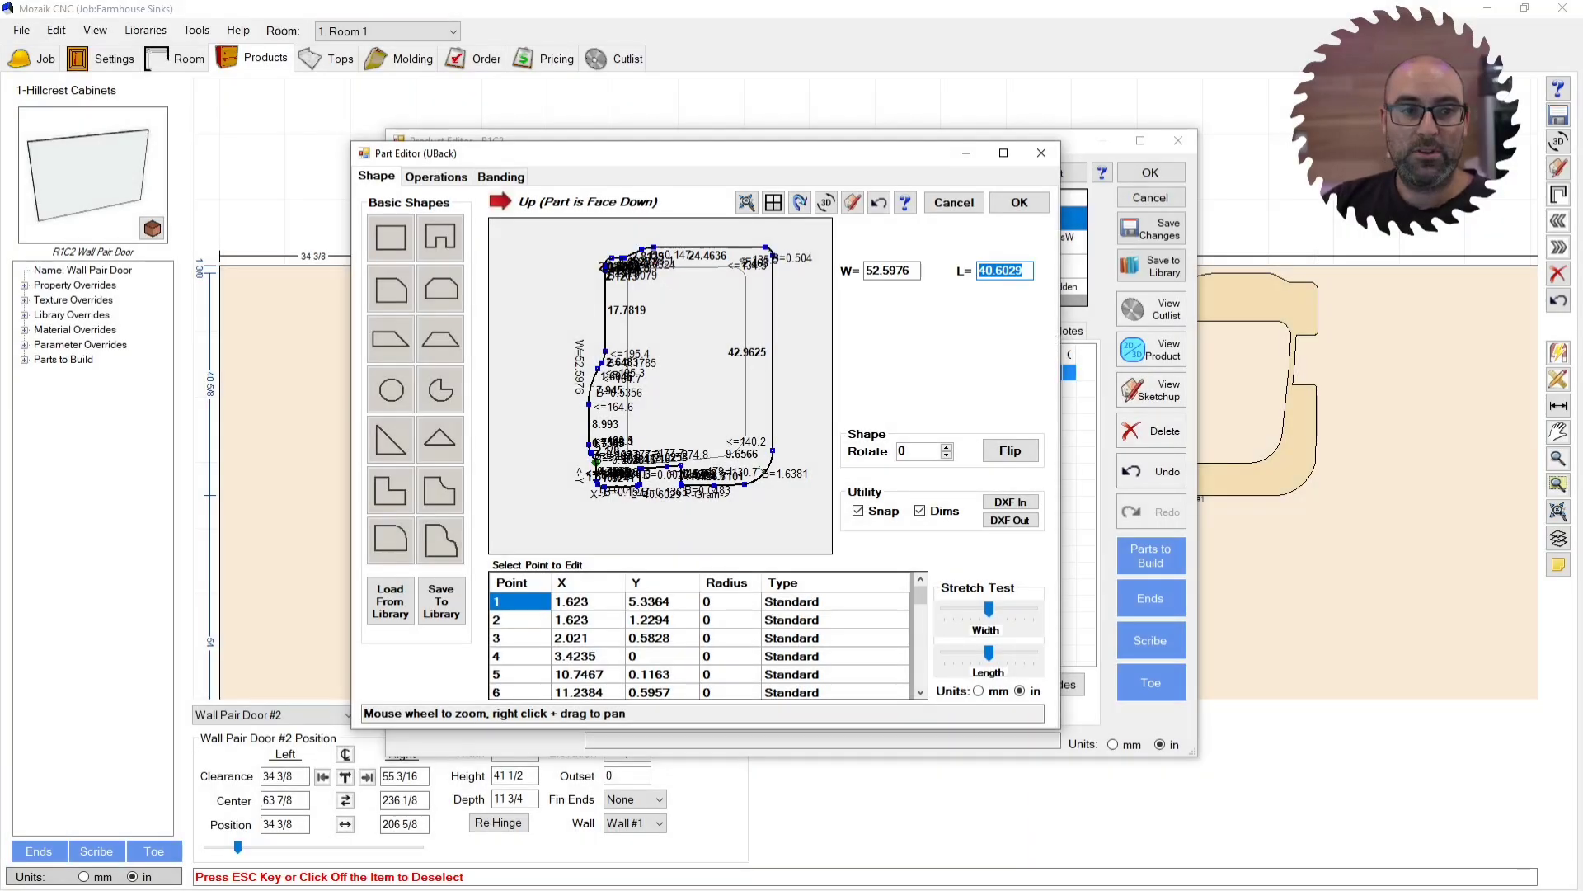
mouse_move(236, 173)
left_mouse_down()
mouse_move(1291, 169)
mouse_move(836, 188)
left_mouse_up()
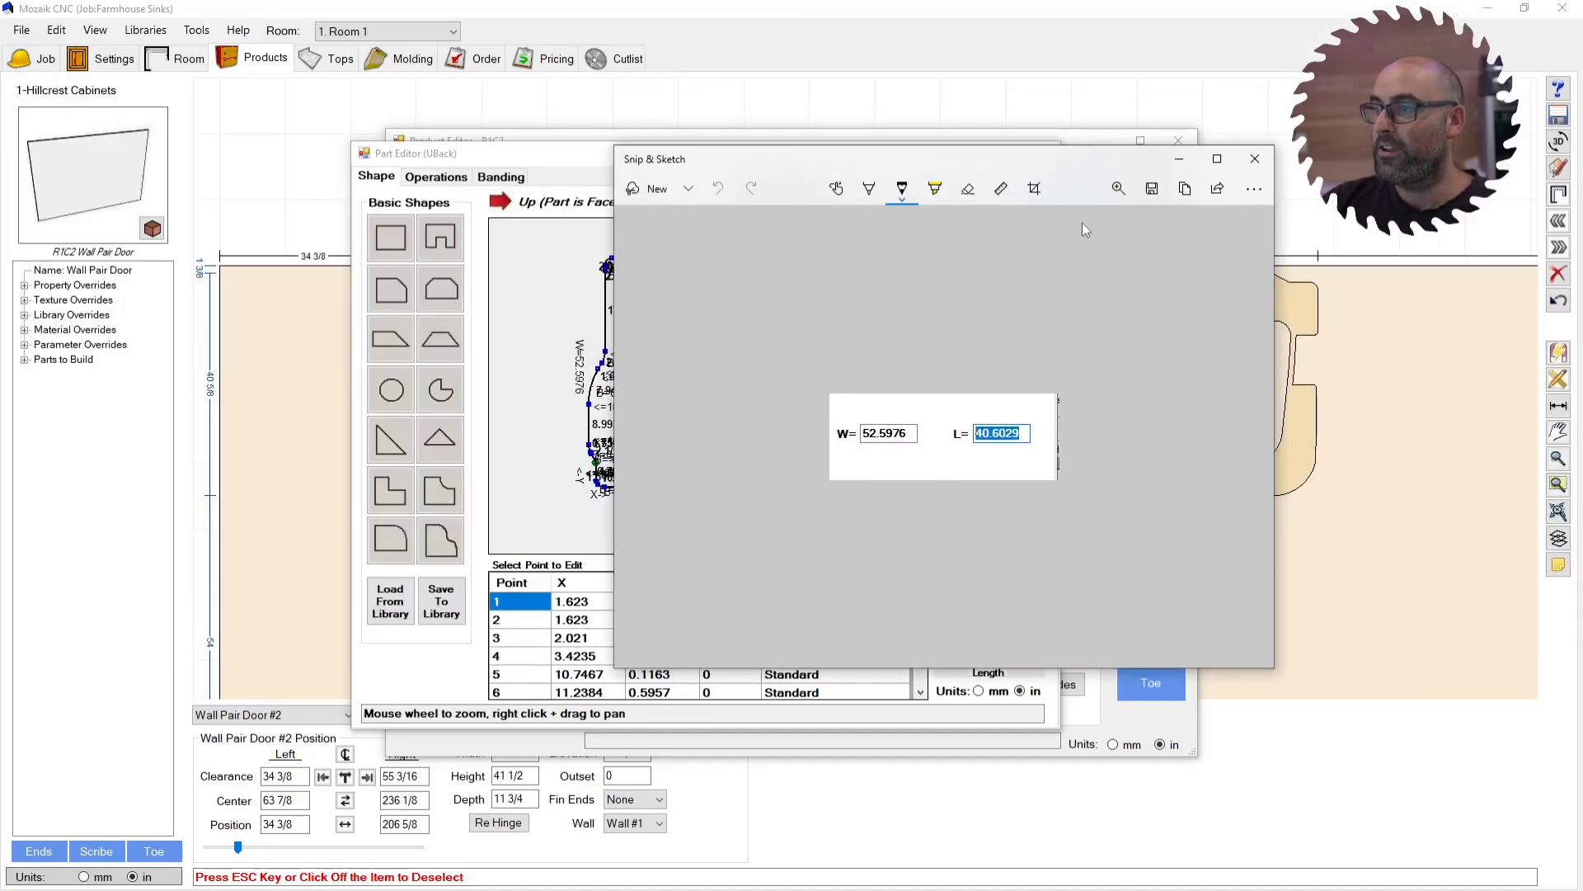
Step: Close the Snip & Sketch window, discarding the dimension snip without saving
left_click(1254, 158)
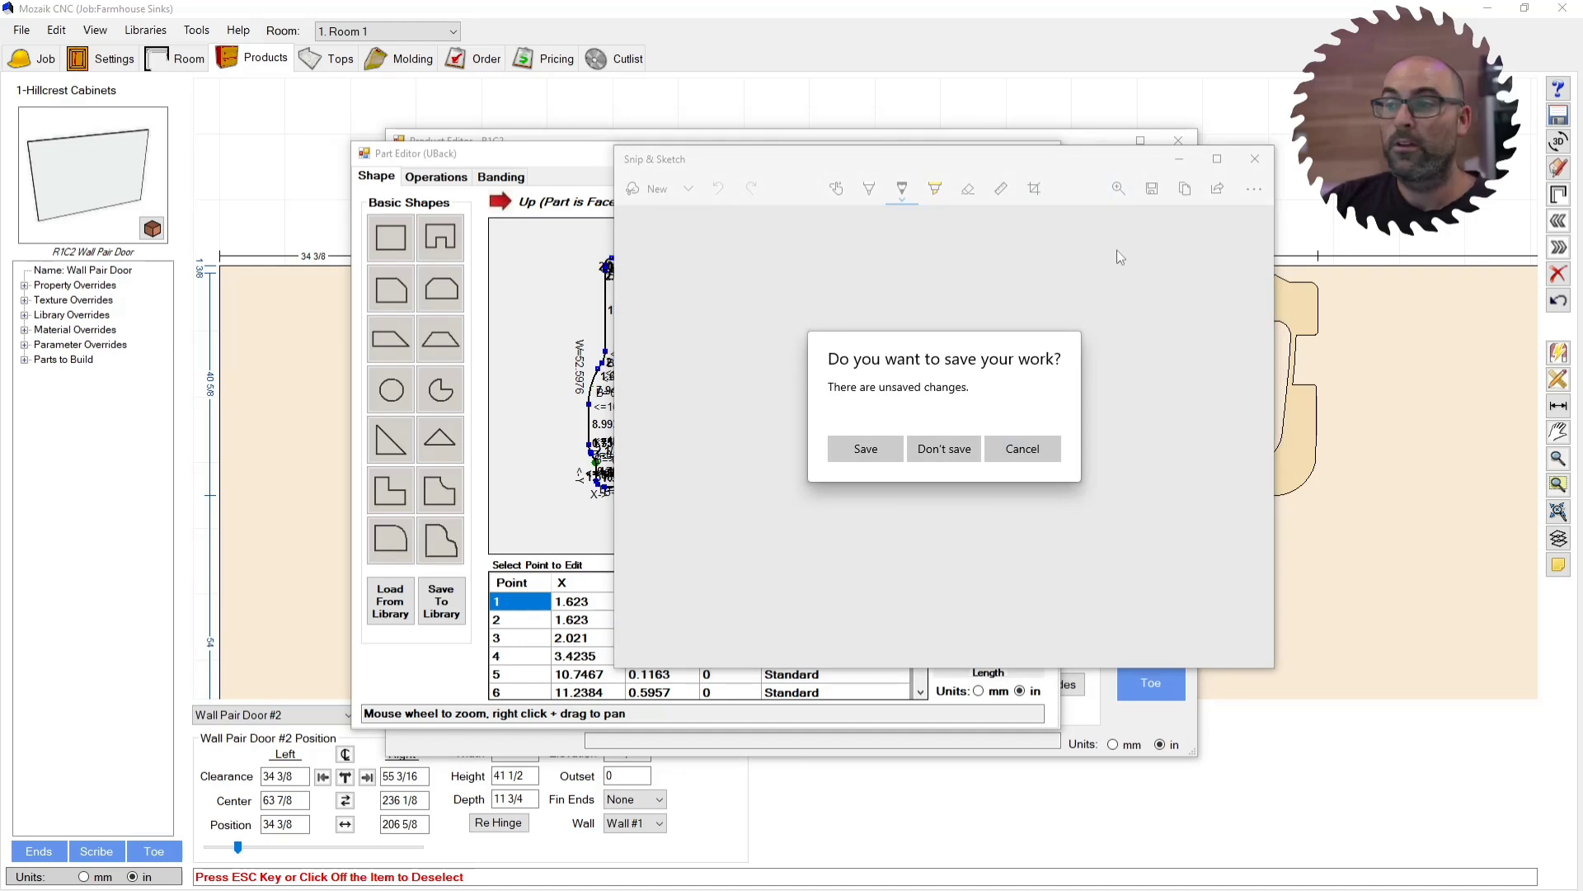
left_click(1033, 449)
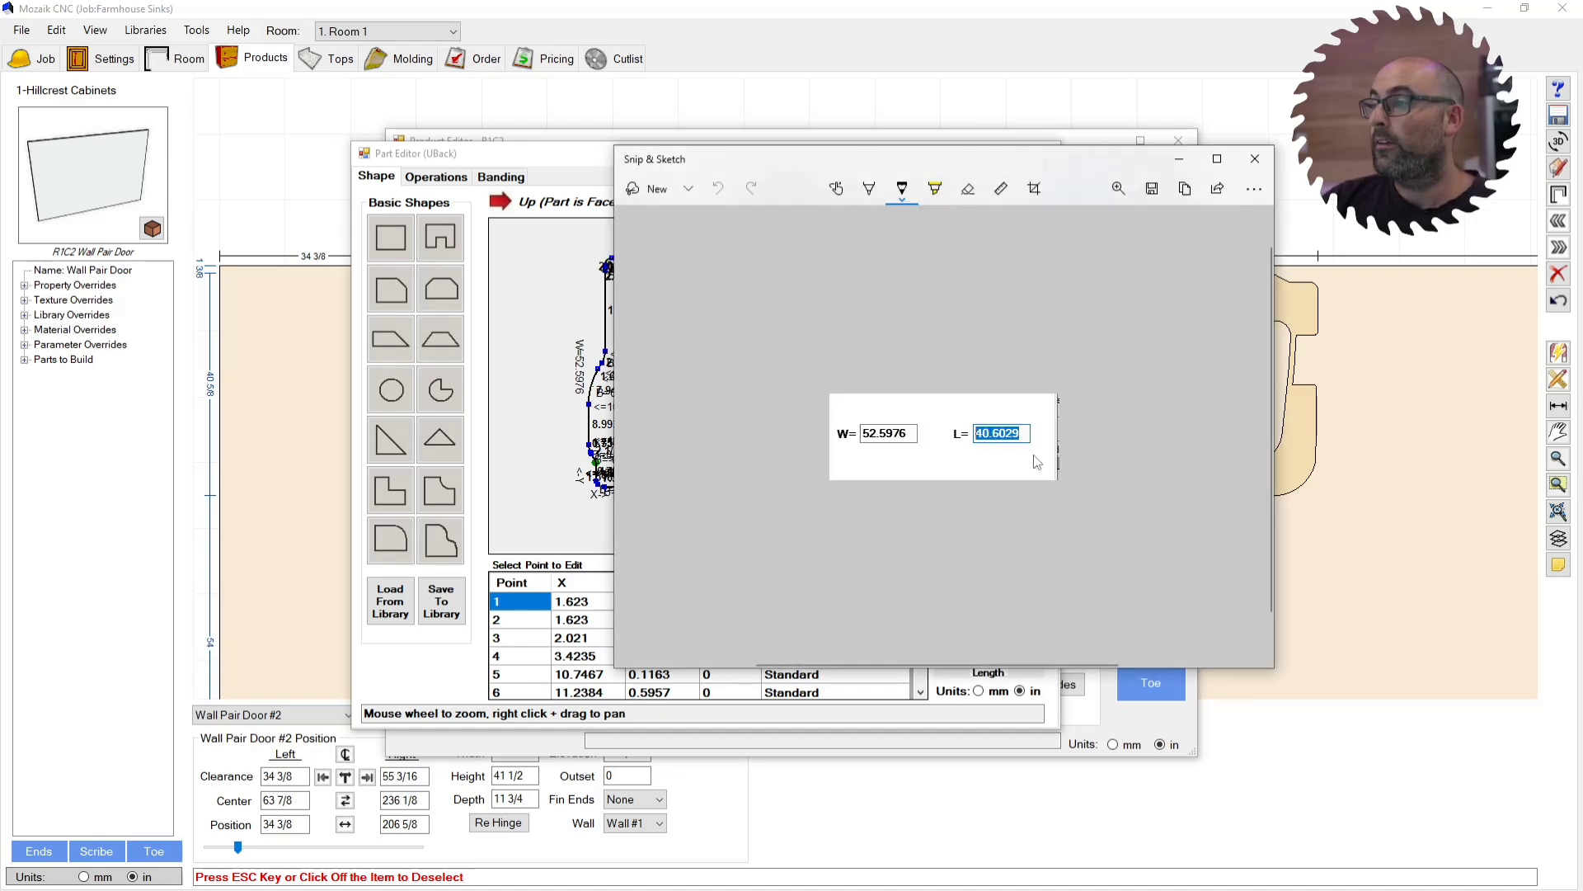
left_click(1255, 159)
left_click(934, 445)
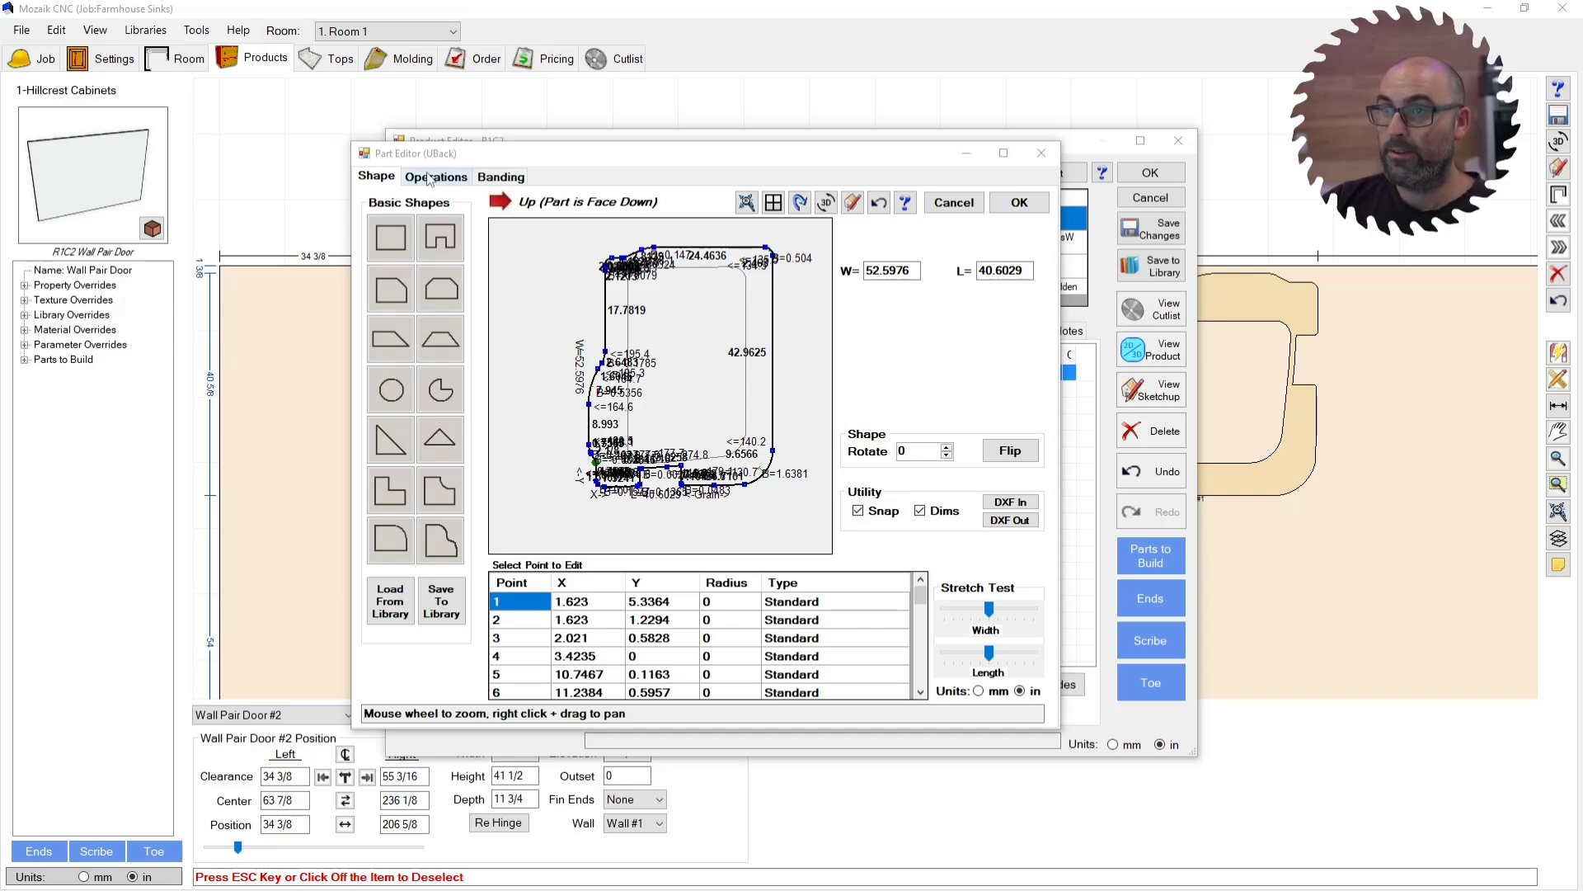
Step: Size the Wall Pair Door to width 52.5976, height 40.6029 and depth .625
left_click(1019, 203)
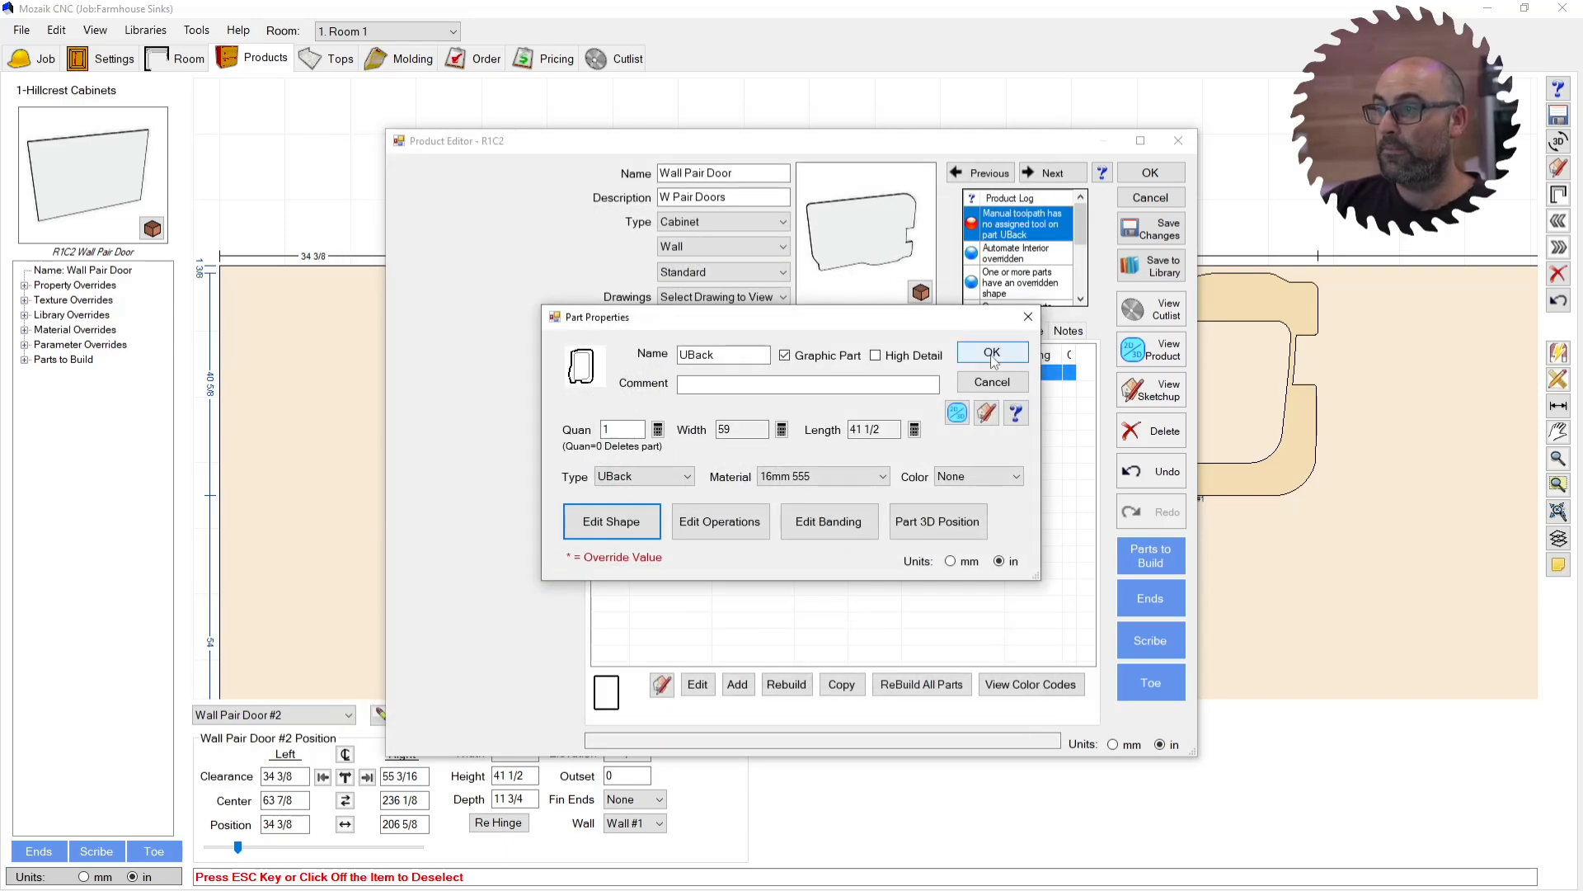
left_click(992, 353)
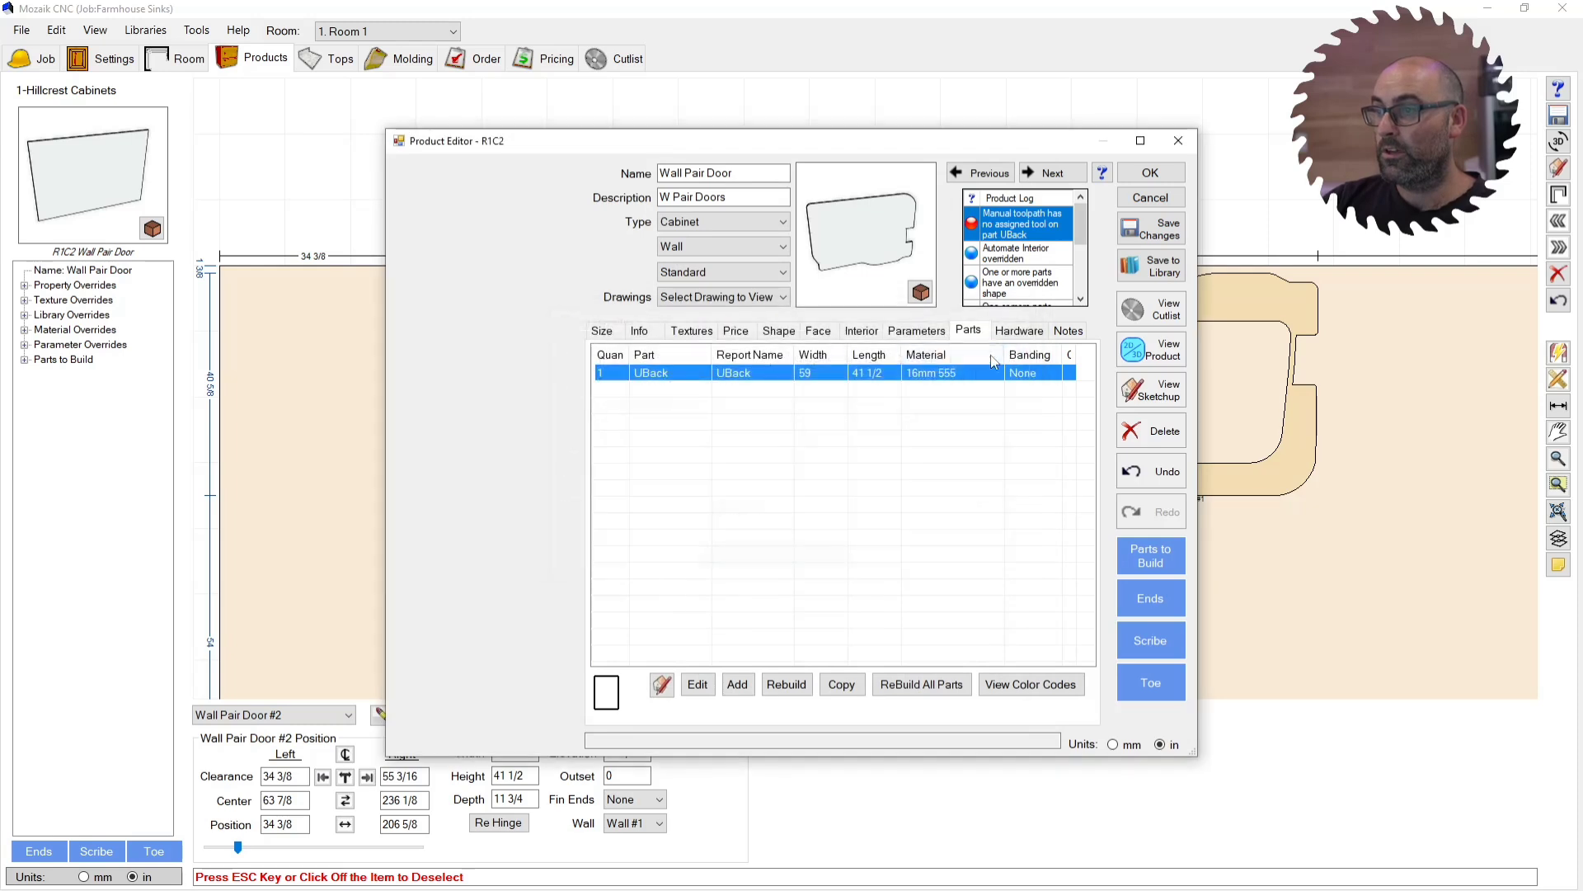
left_click(602, 331)
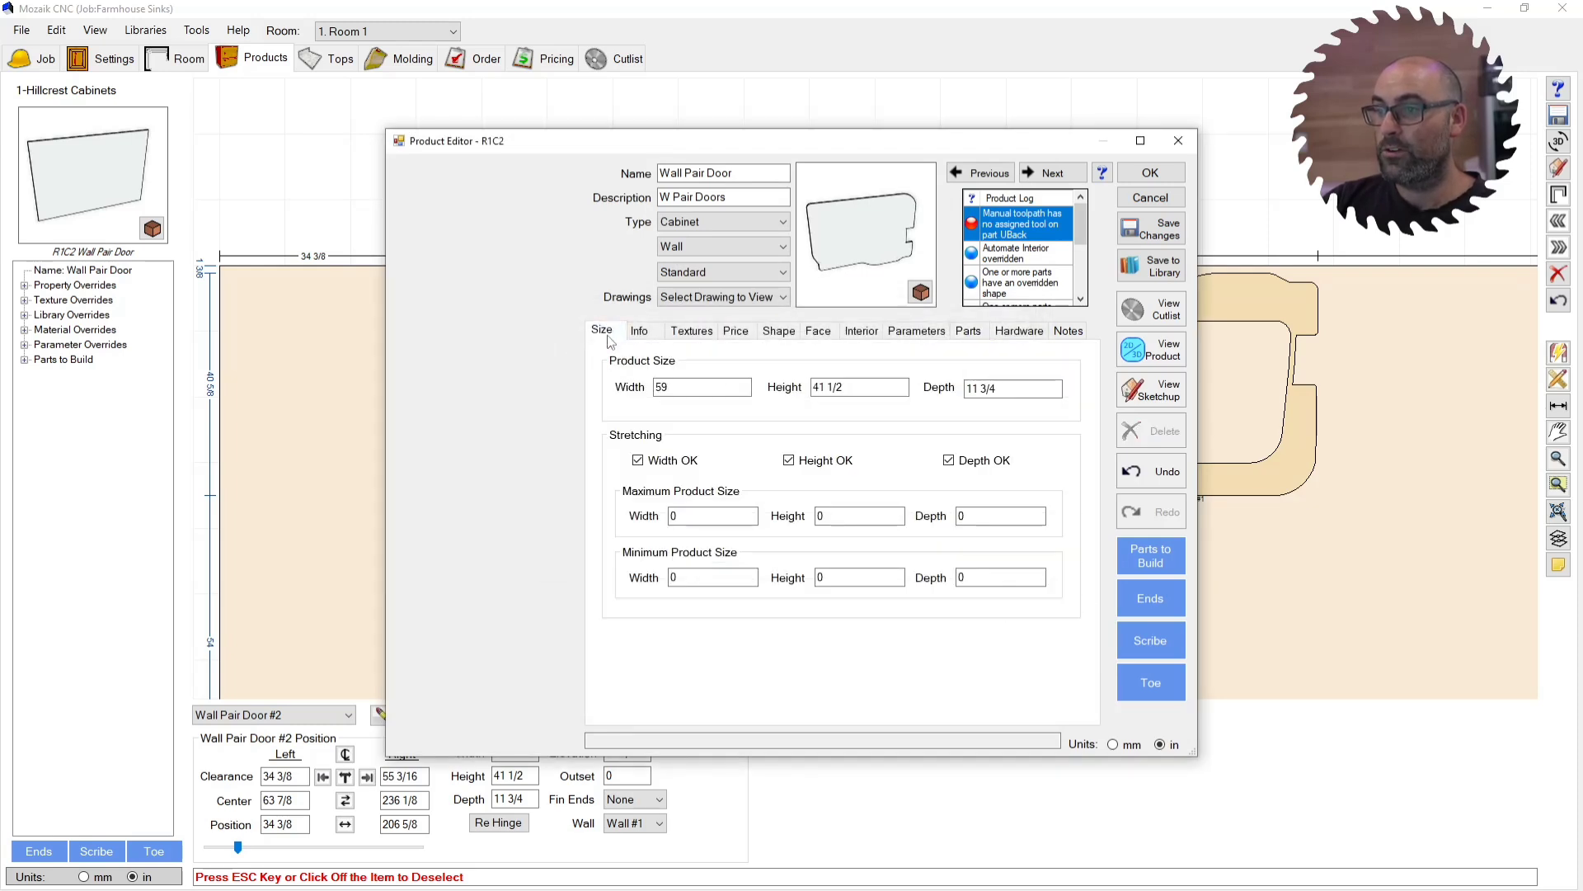
double_click(670, 390)
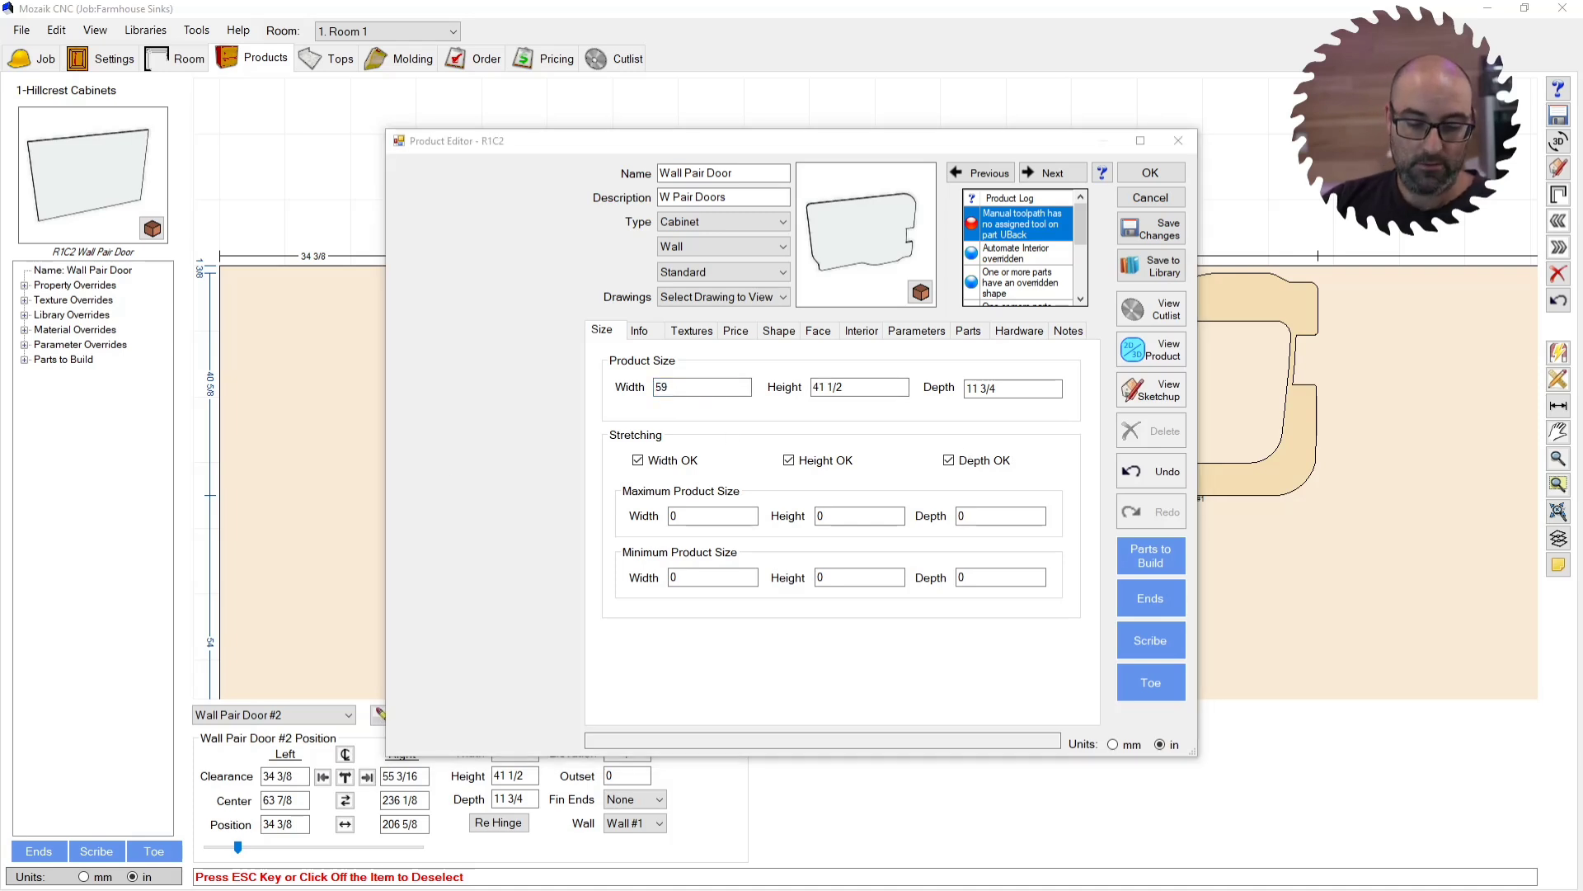
double_click(703, 386)
type("52.5976")
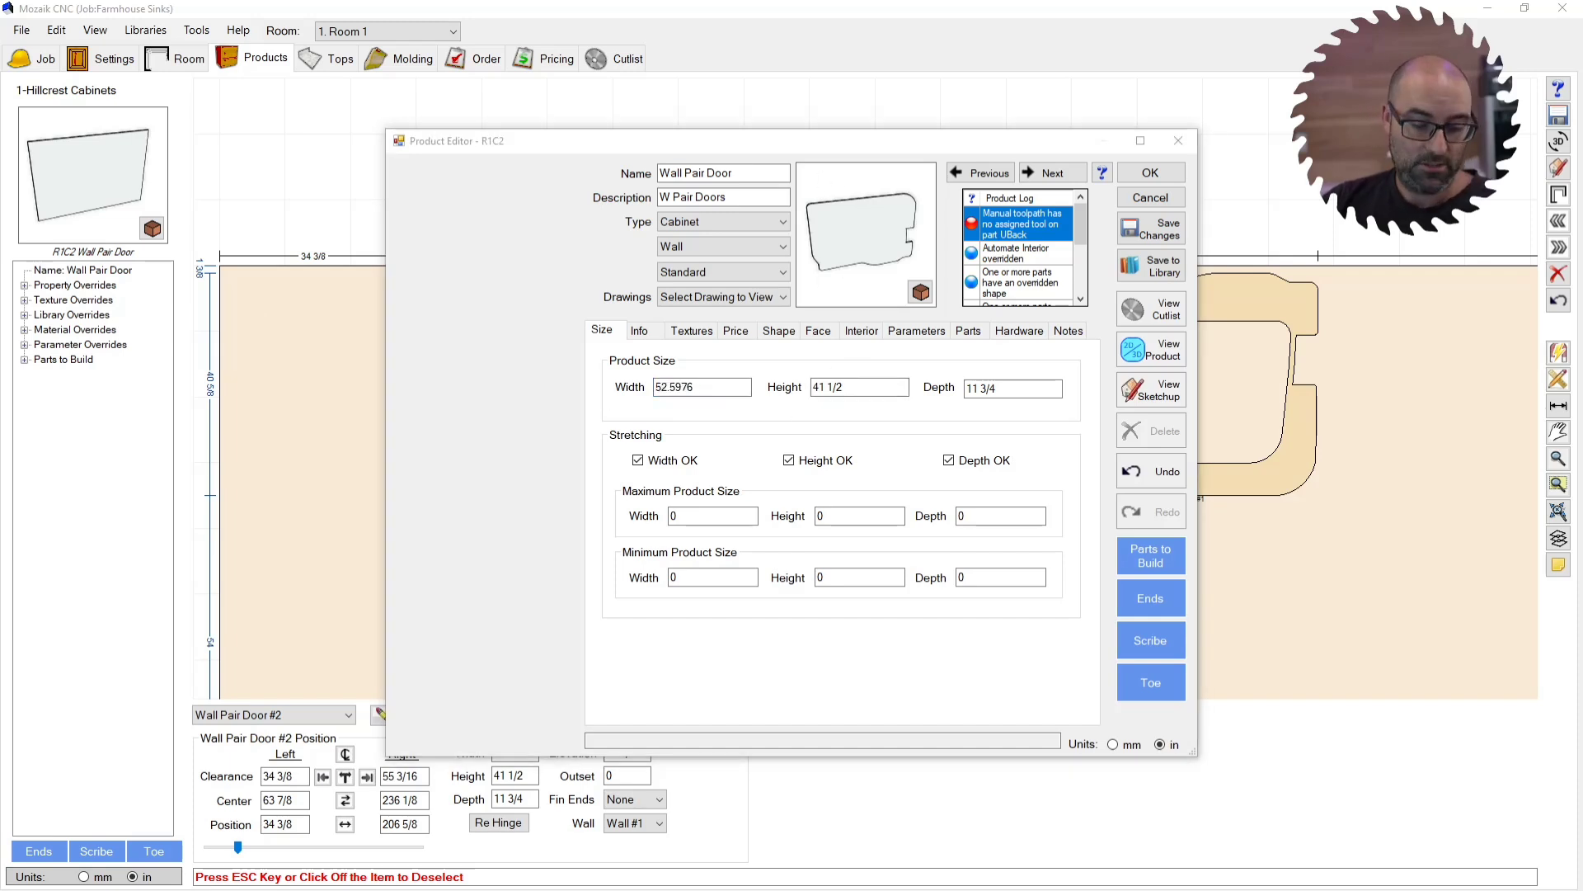
double_click(857, 387)
type("40.6029")
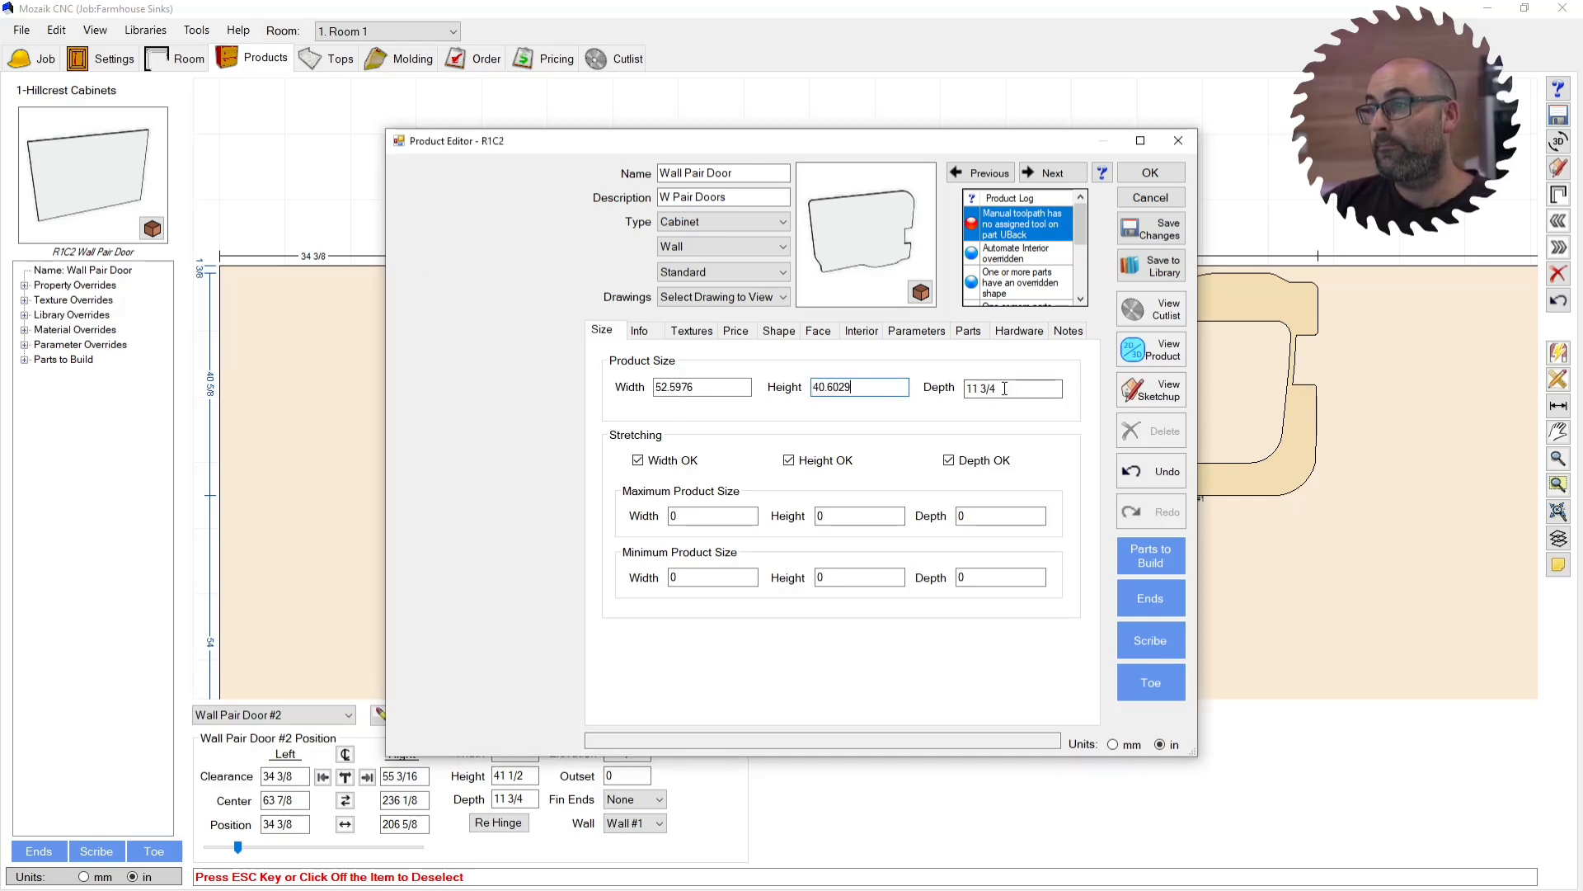
key("Tab")
key("BackSpace")
type(".625")
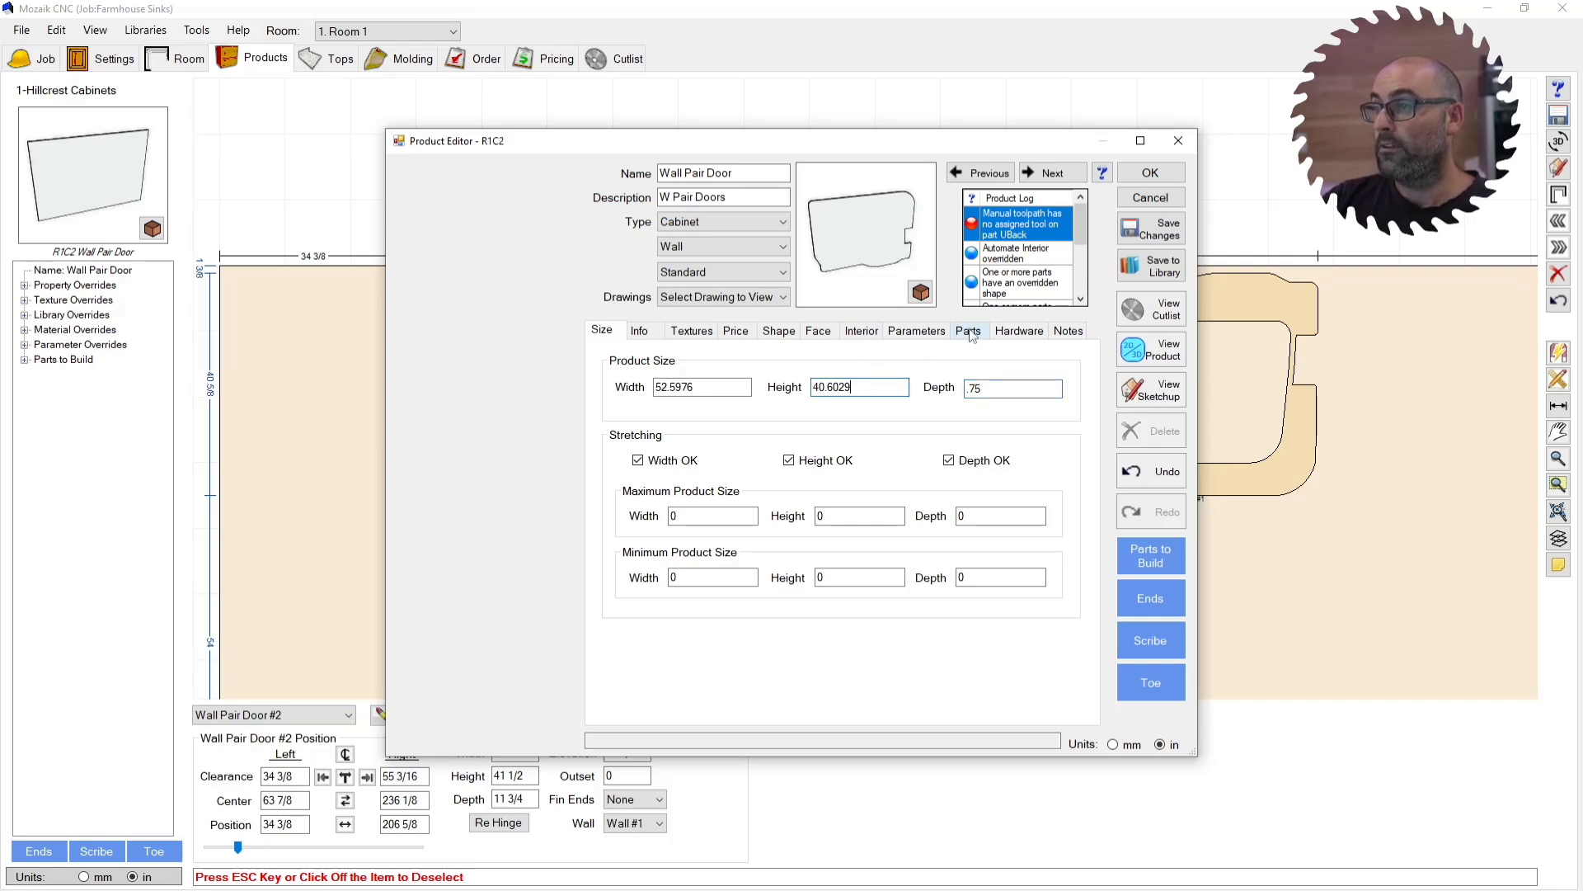
left_click_drag(908, 270, 847, 248)
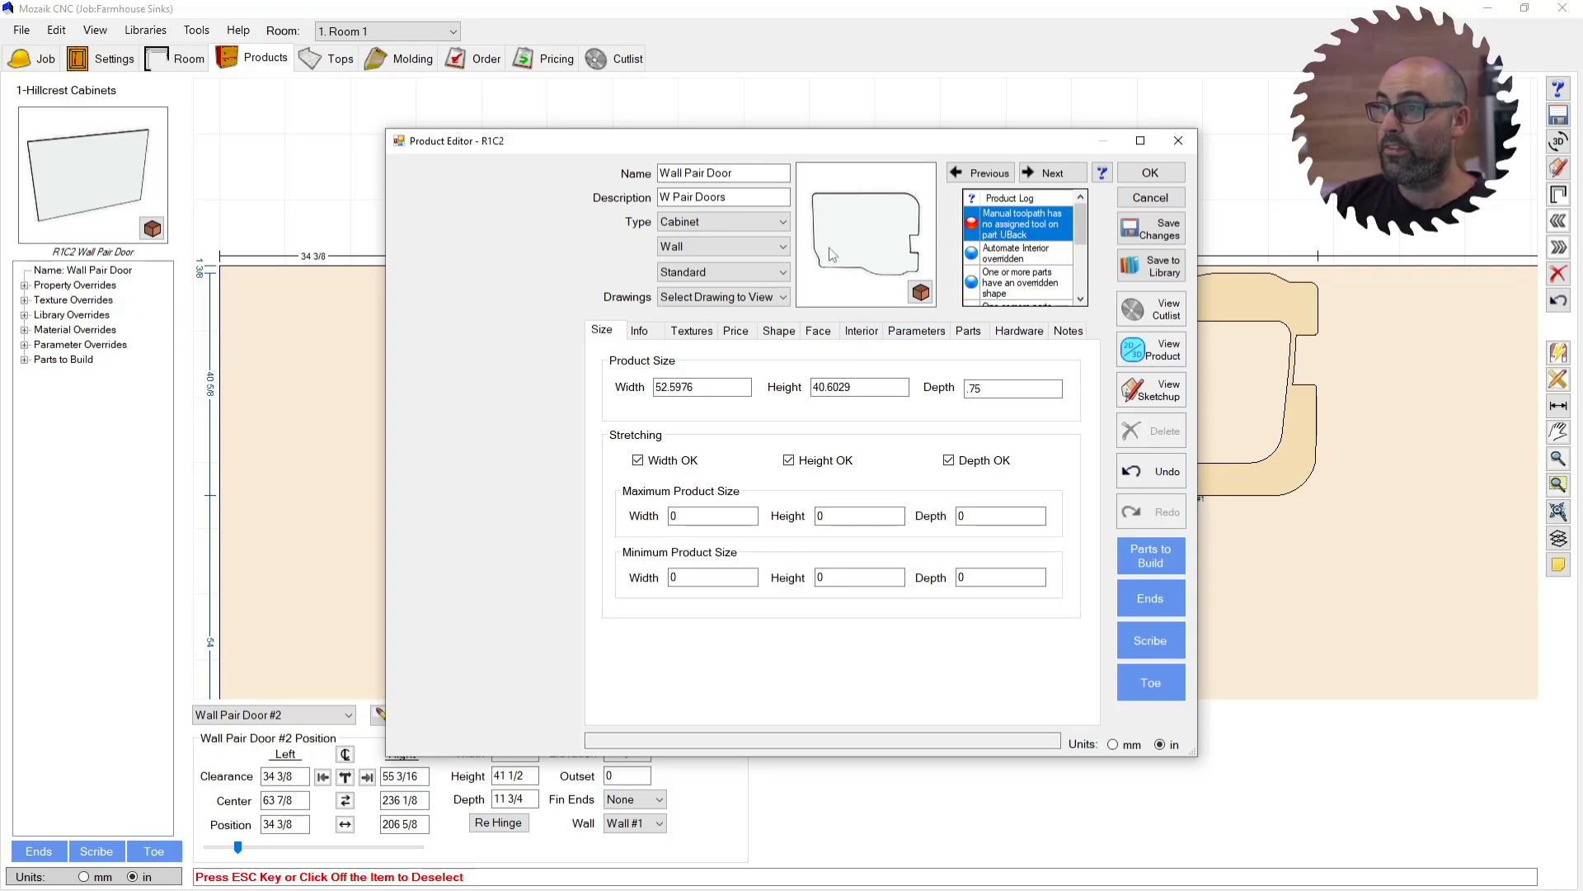
Step: Open the UBack part's machining operations and select a tool path point
left_click(971, 331)
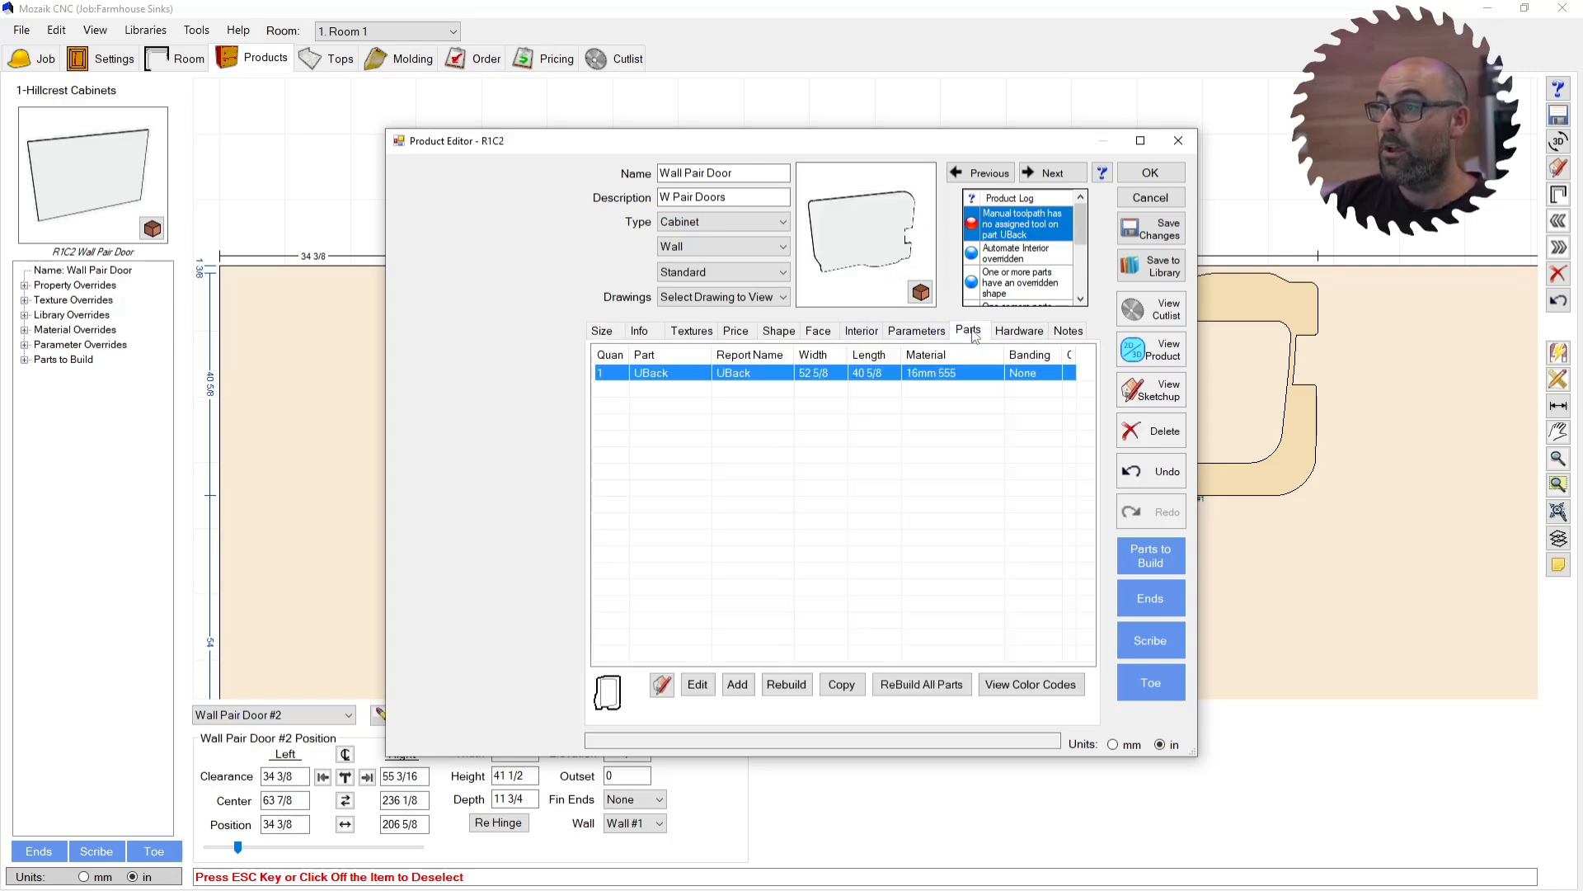
double_click(662, 377)
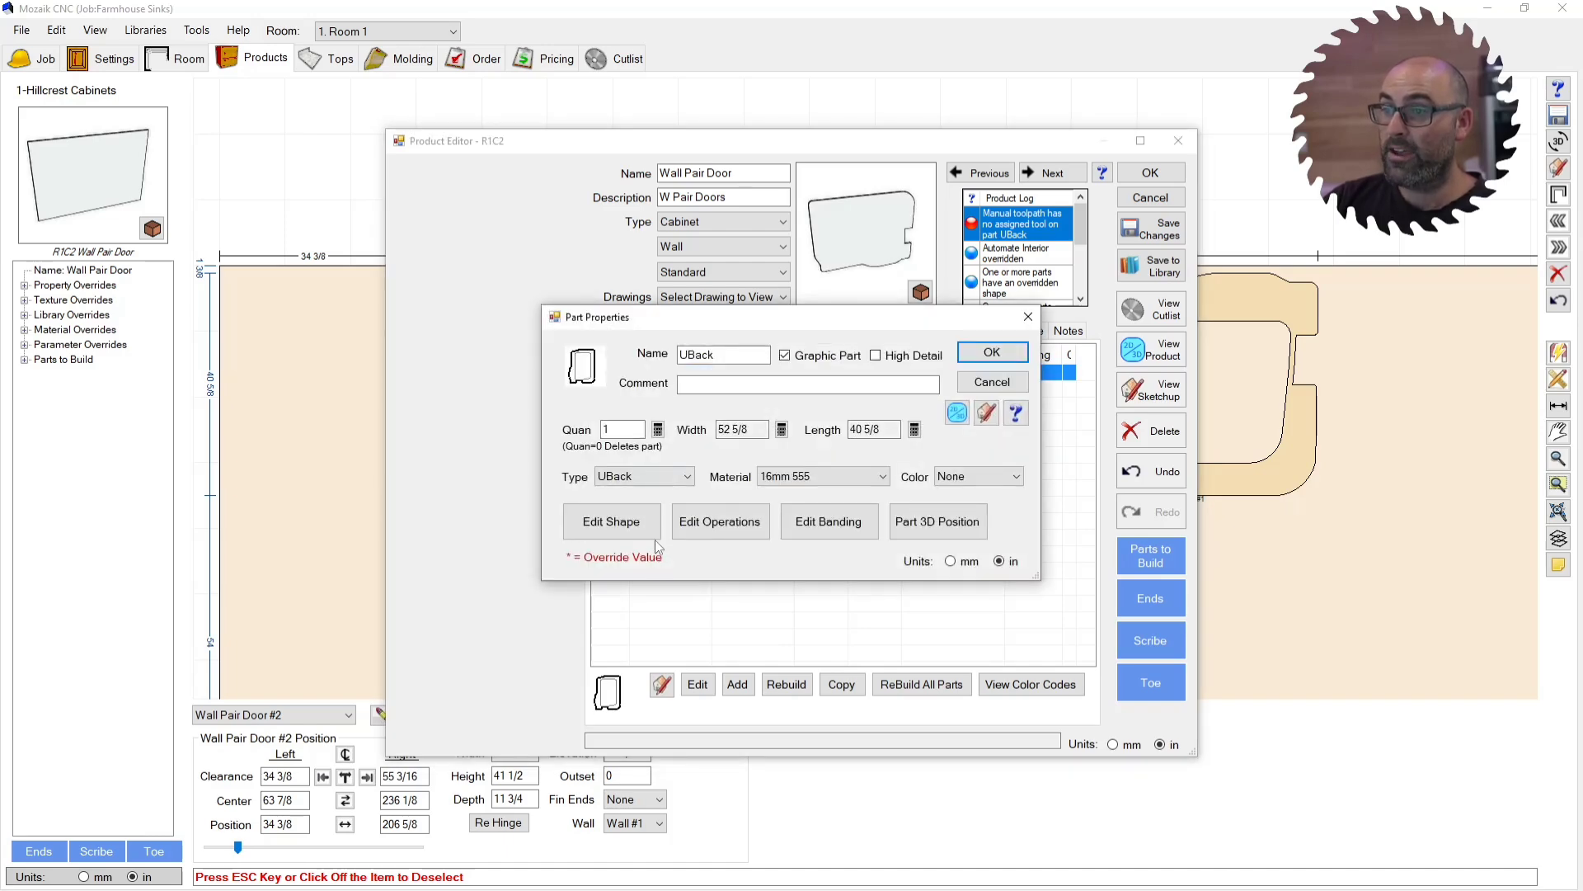
left_click(729, 531)
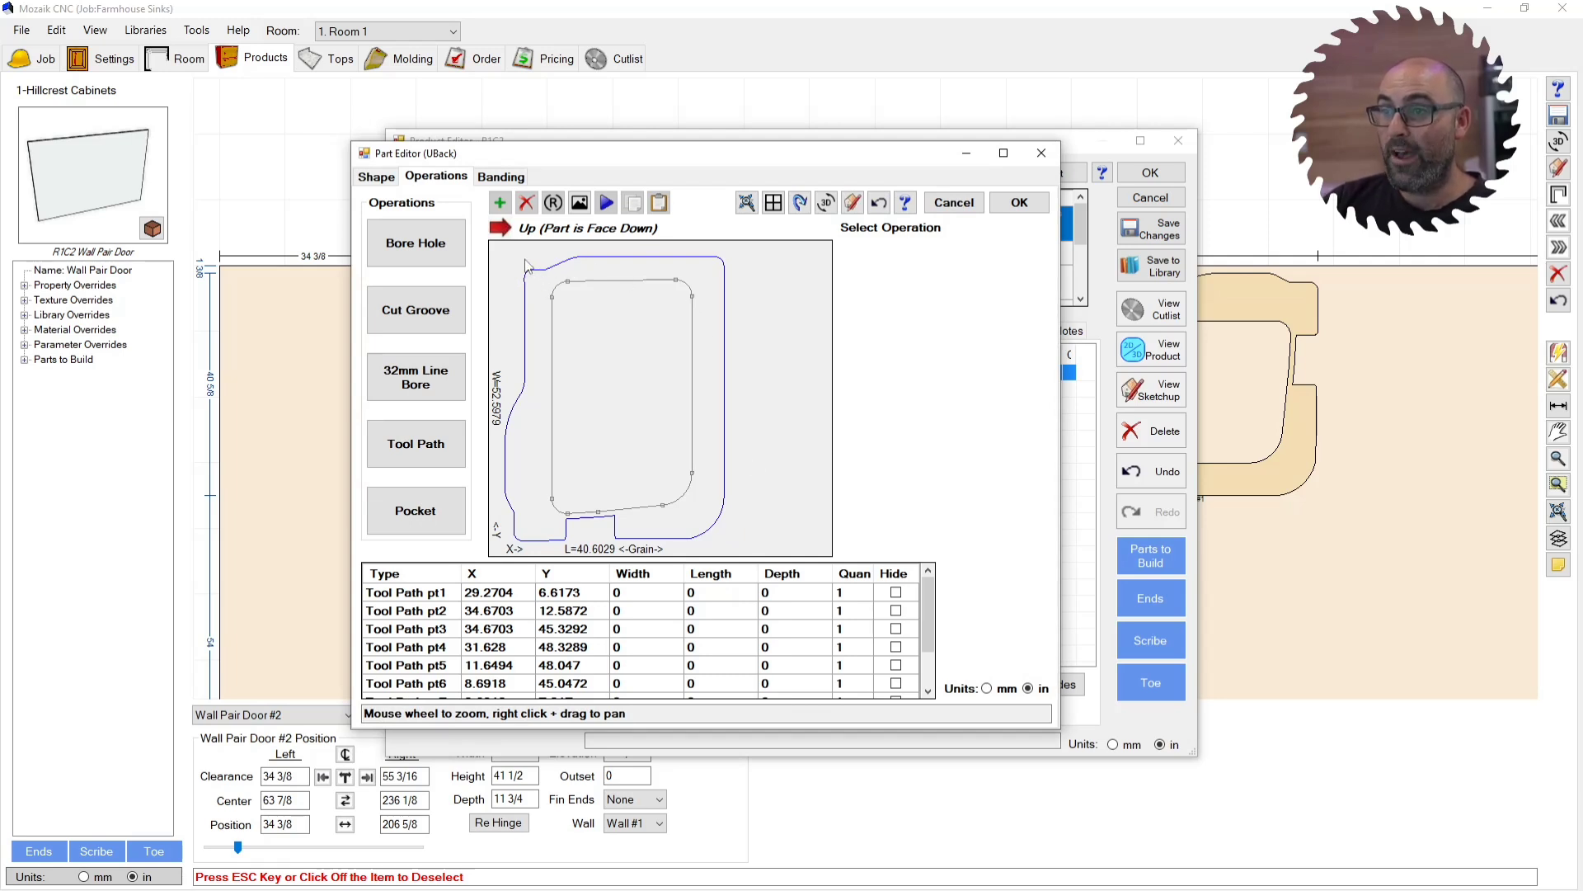
left_click_drag(525, 262, 754, 540)
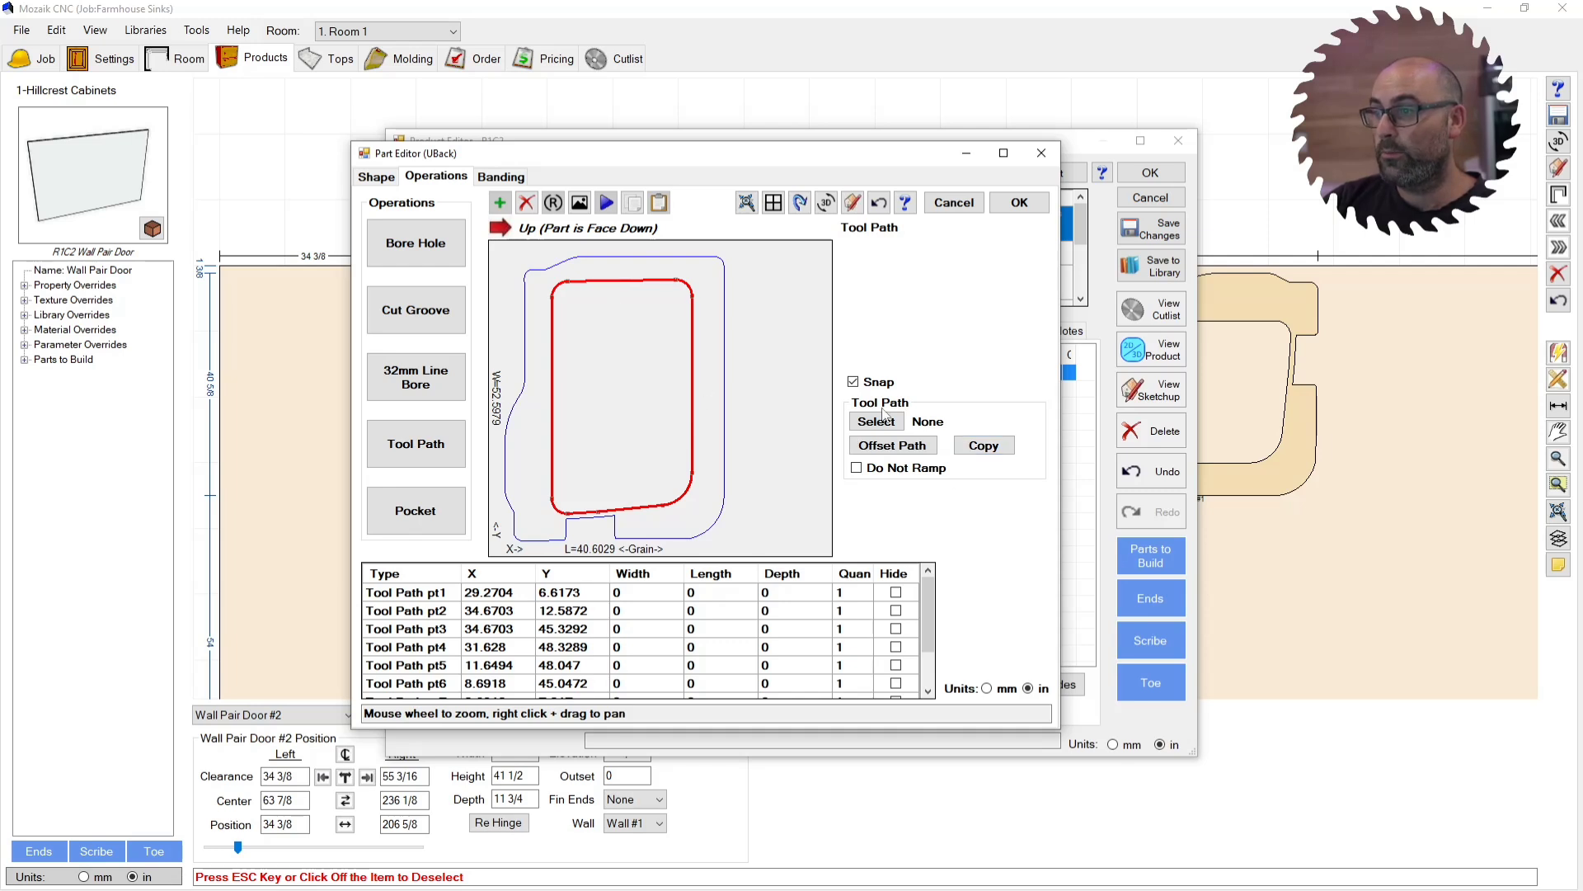
left_click(762, 371)
left_click(693, 322)
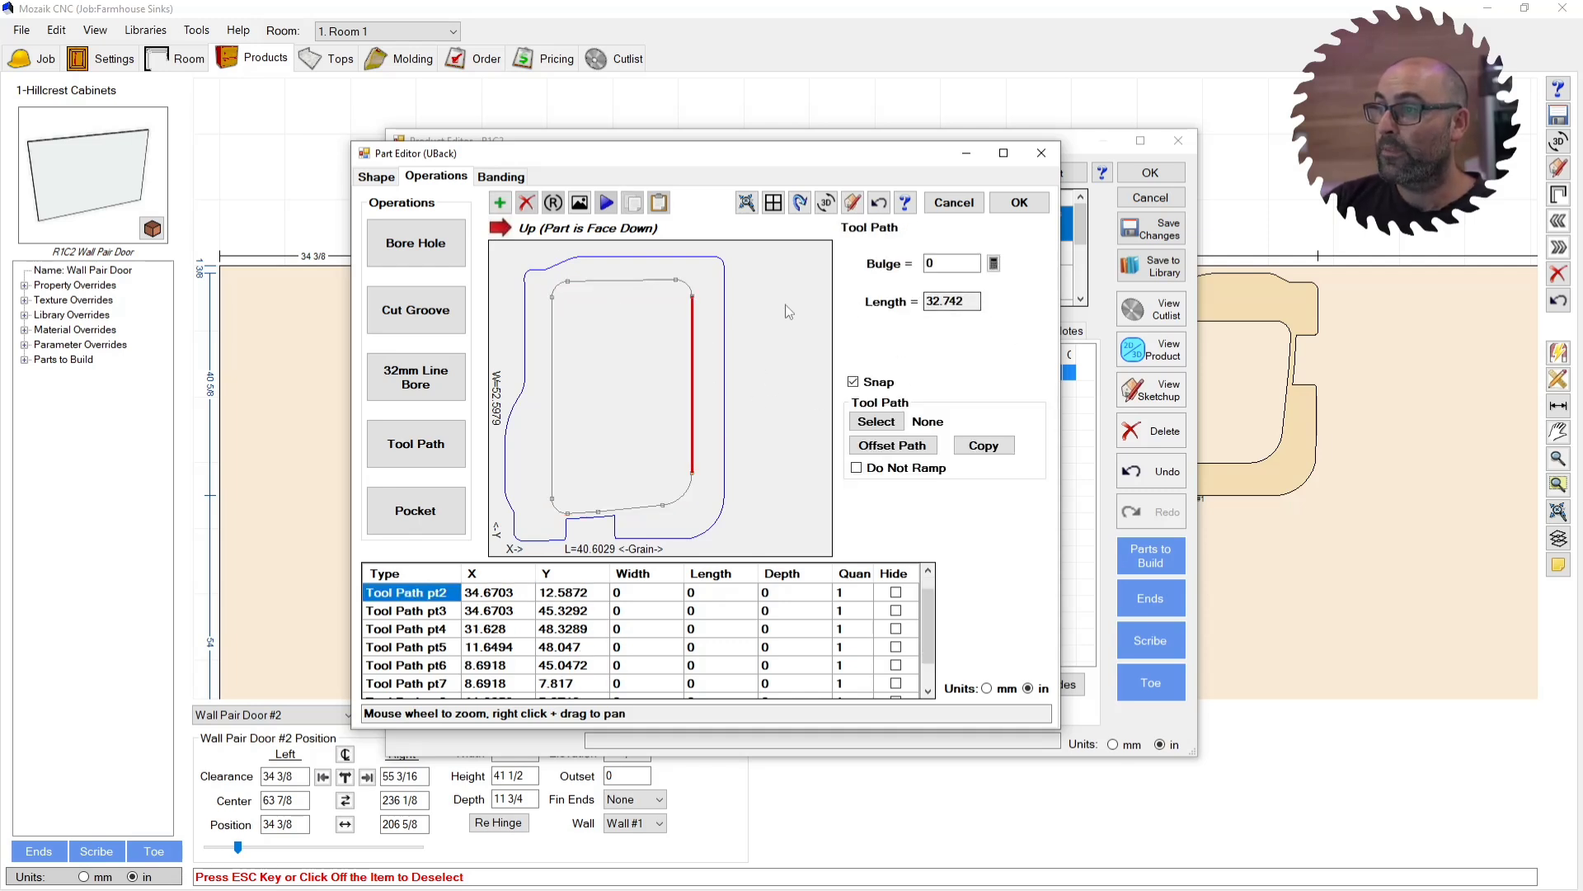
left_click(692, 297)
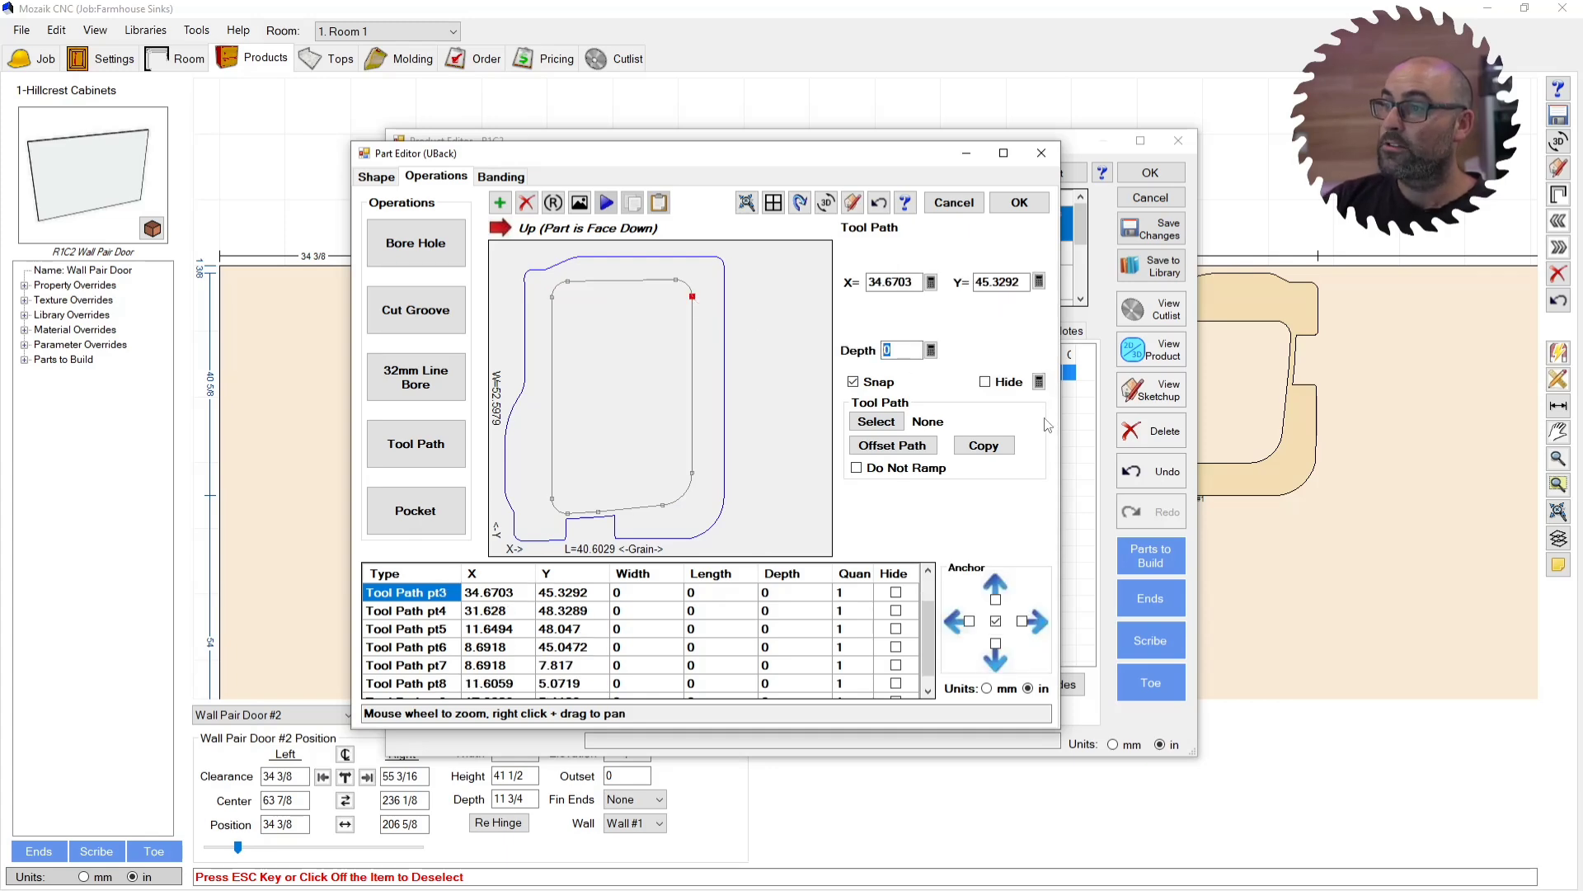
Step: Set the tool path depth formula to uback.th, giving 0.6358 deep
left_click(931, 351)
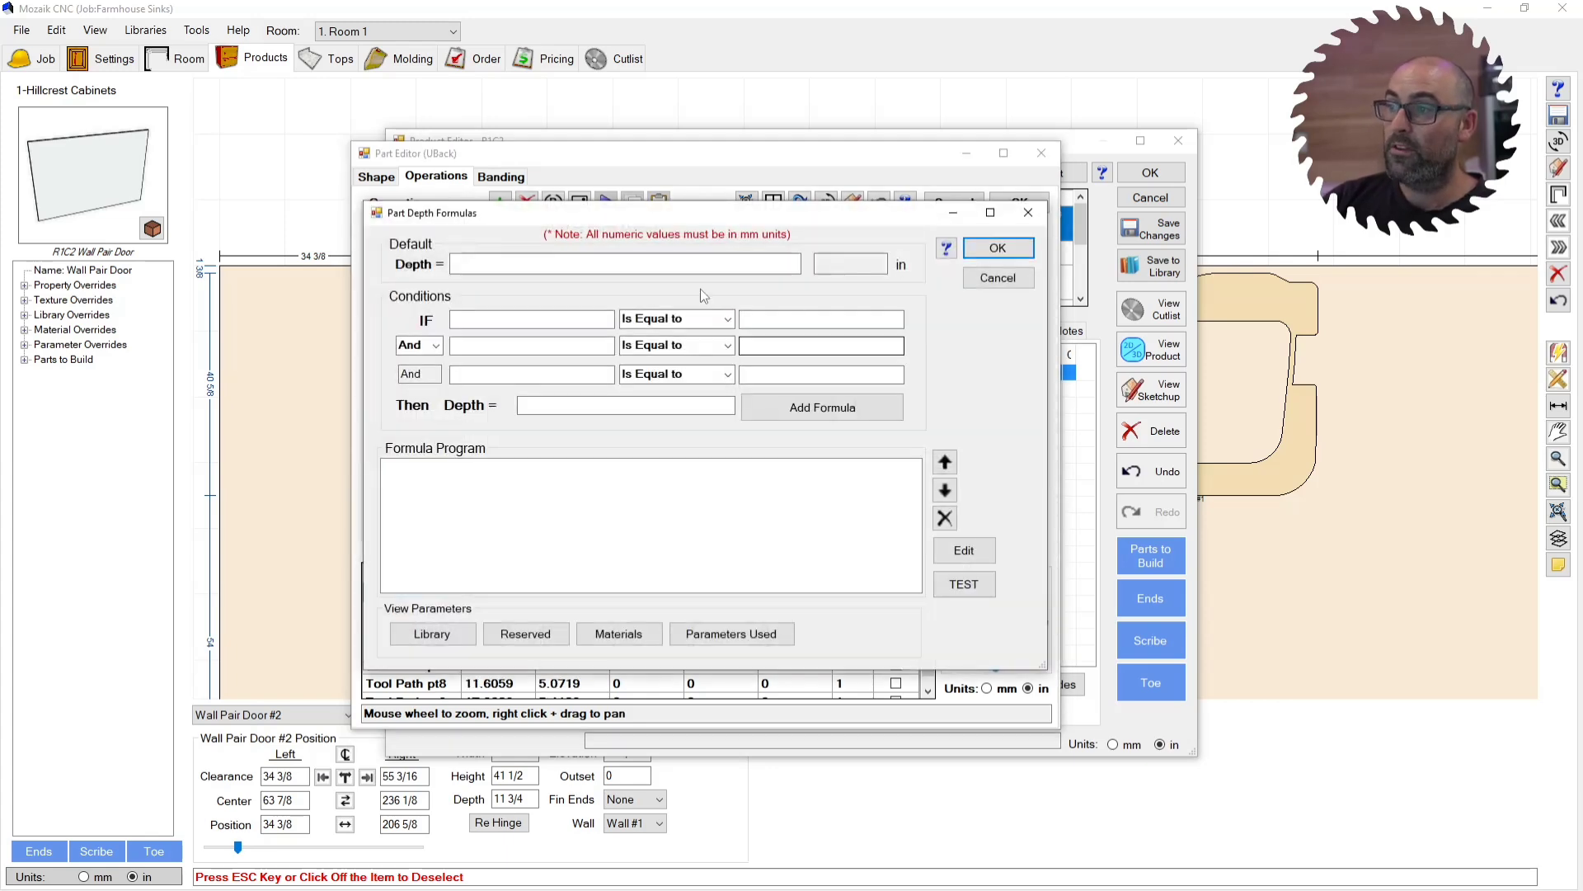
left_click(1005, 278)
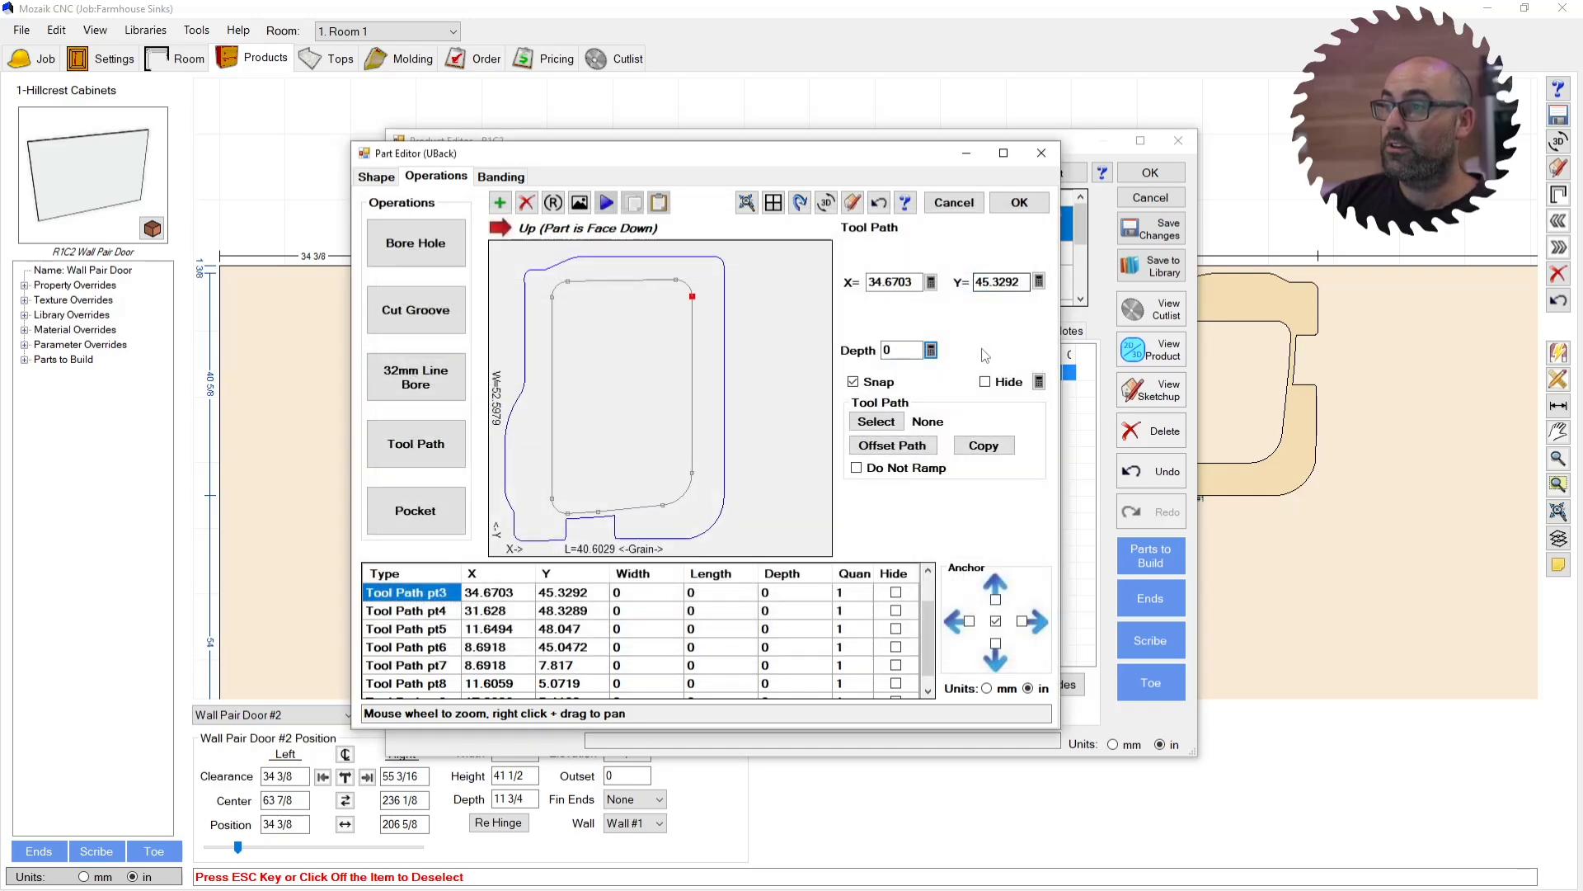
left_click(931, 351)
left_click(577, 265)
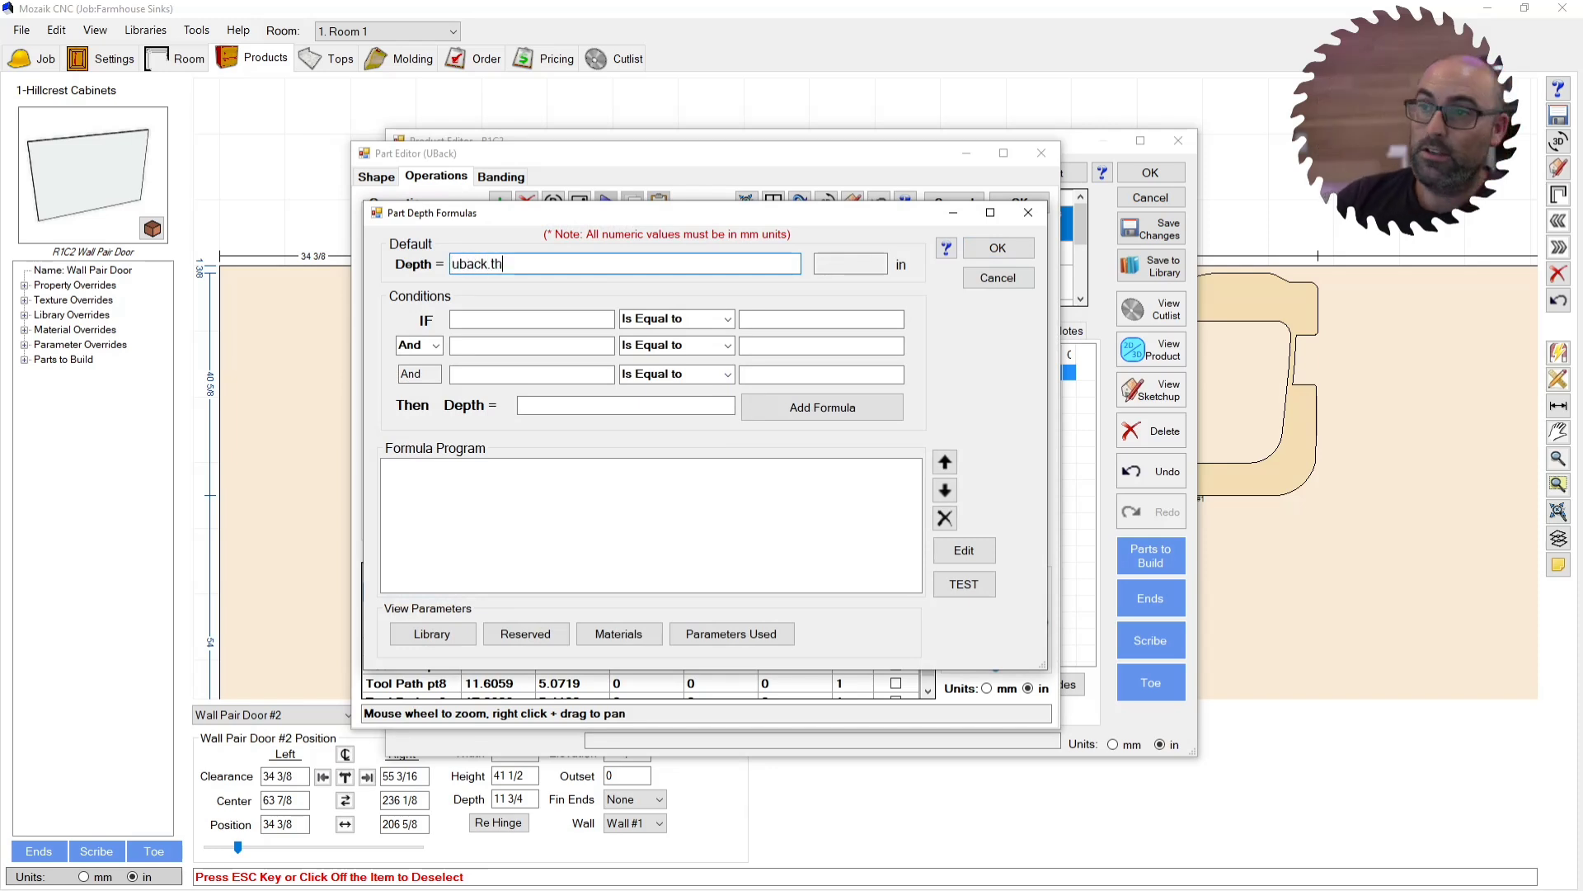
key("Return")
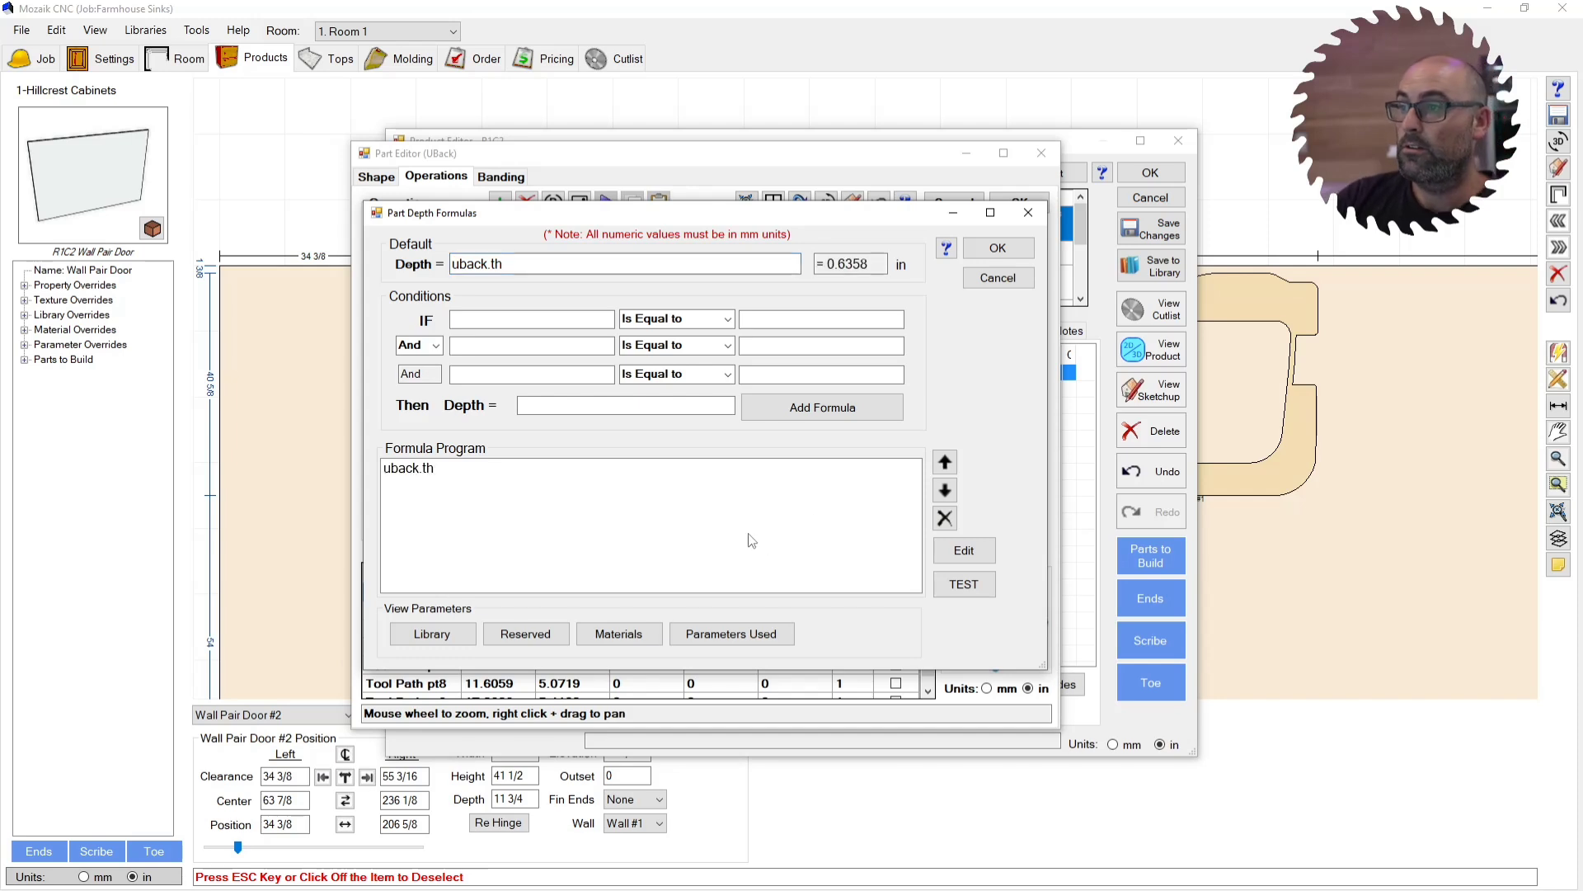
left_click(997, 249)
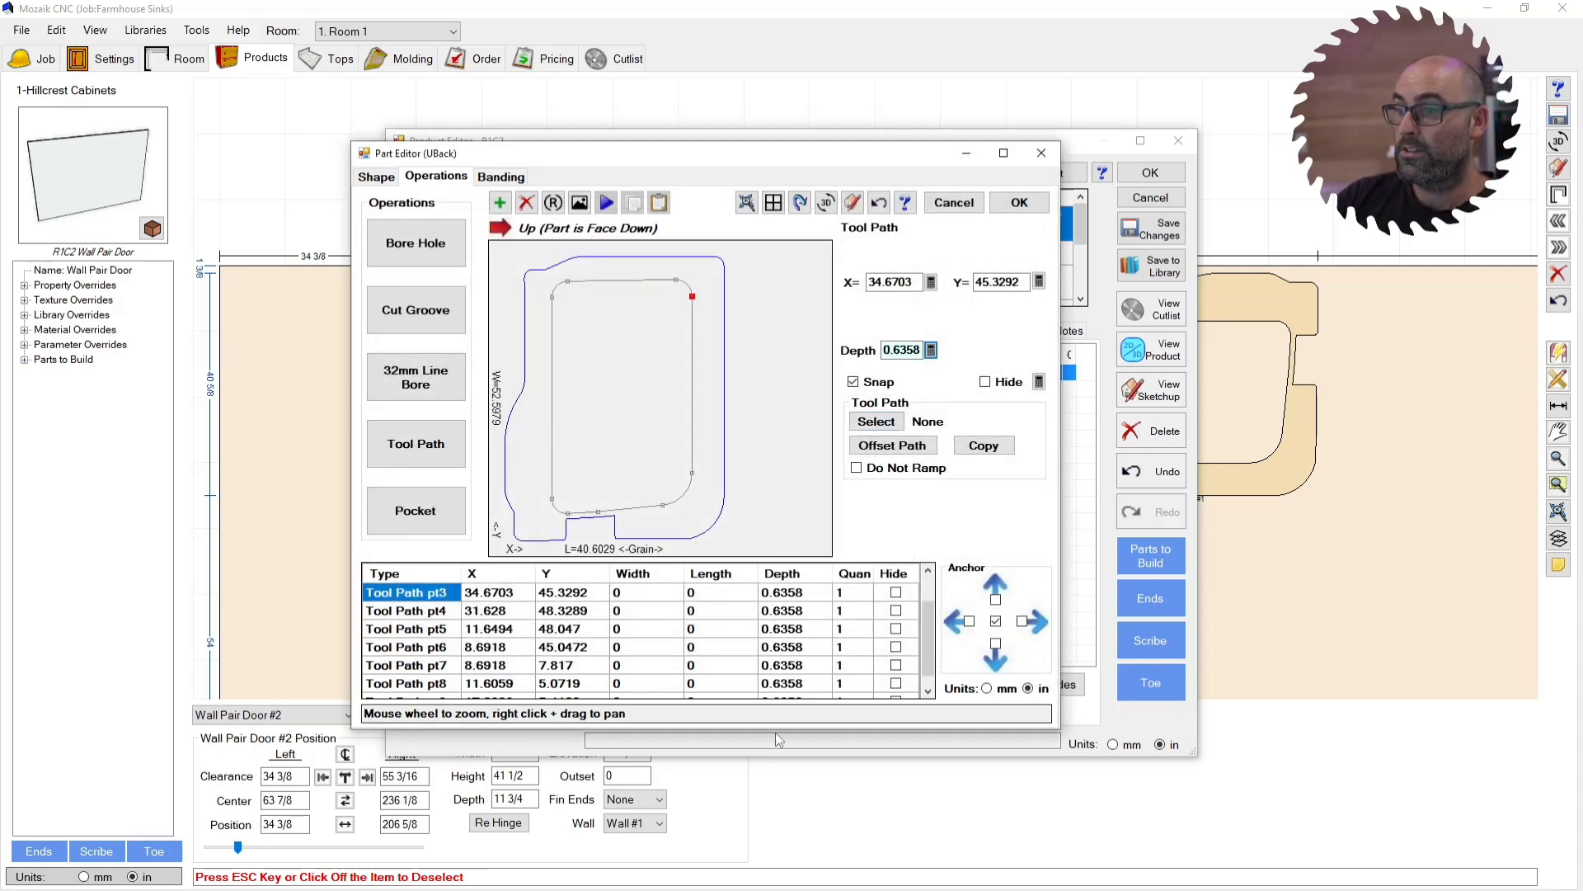
Step: Assign the 3/8 Compression tool to the UBack tool path
scroll(794, 418, "down", 1)
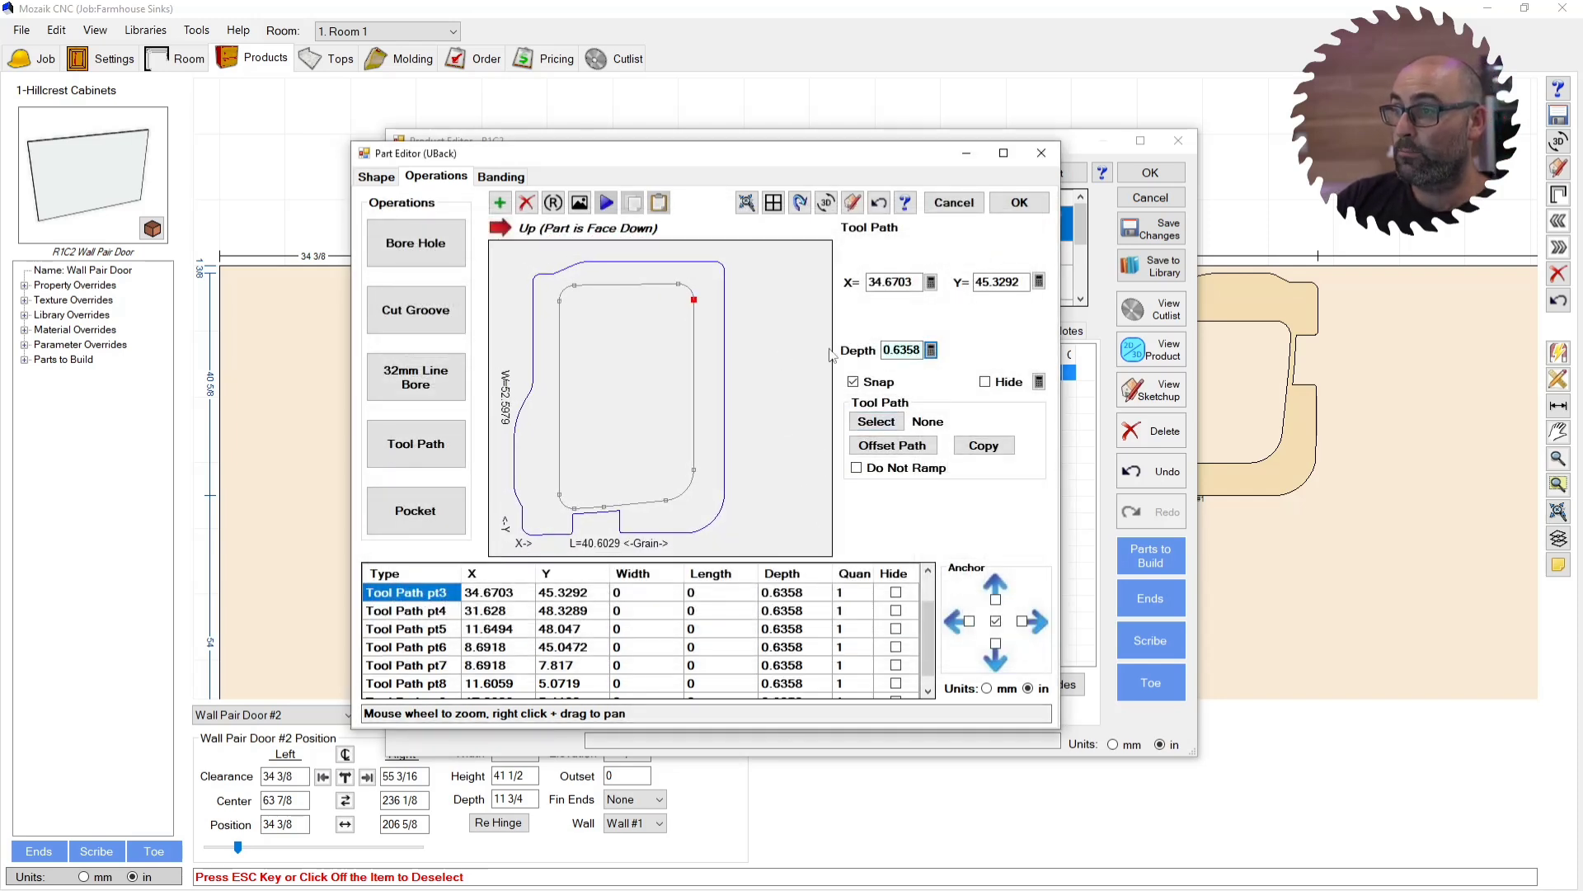
left_click(876, 421)
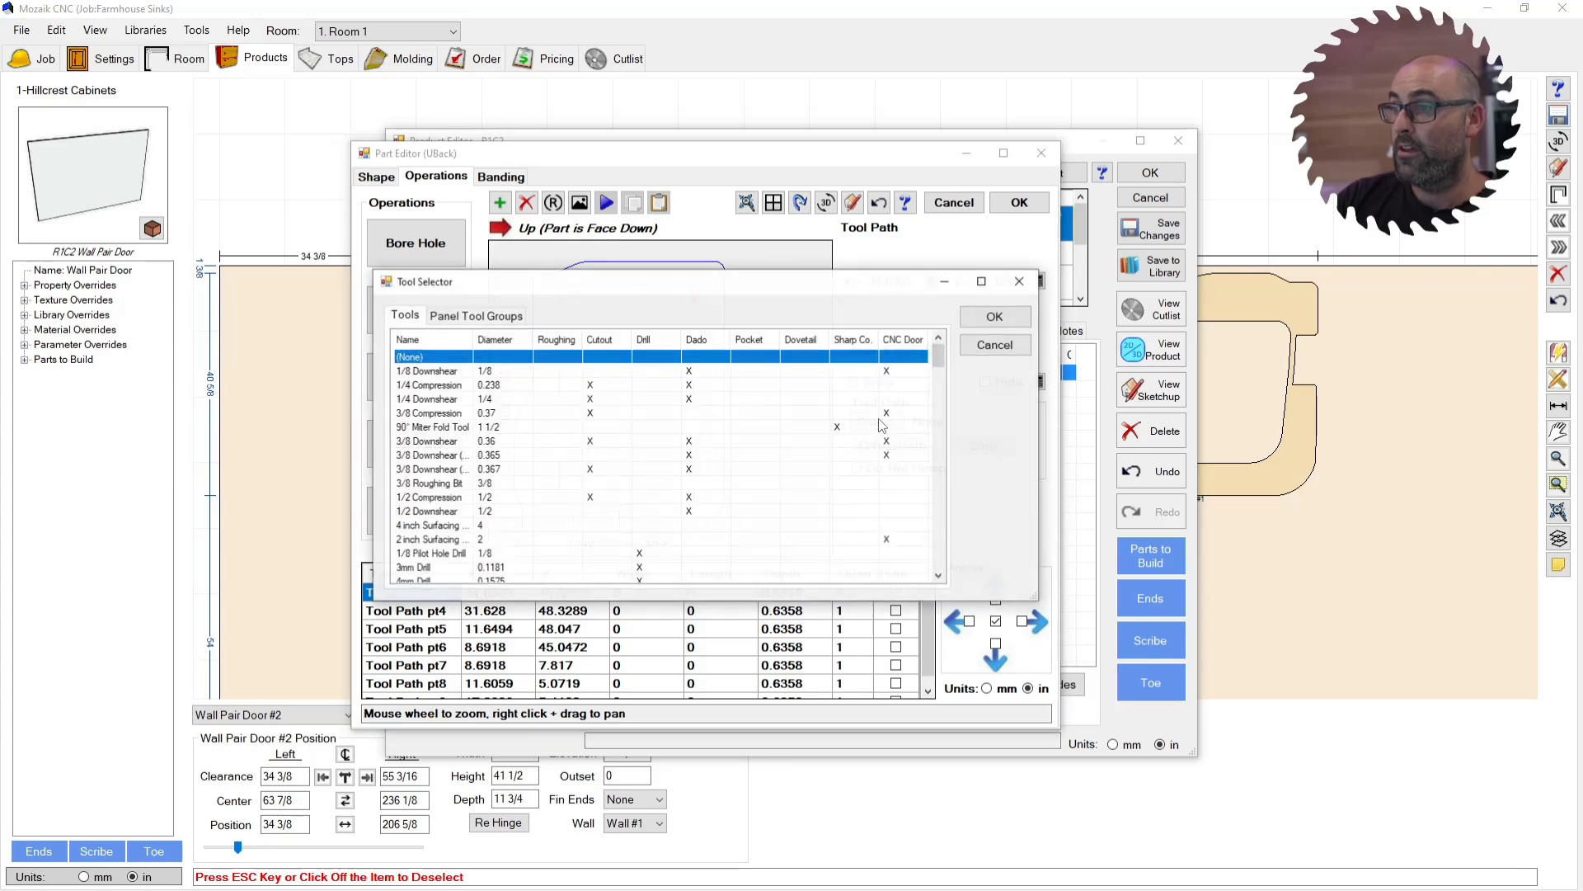
left_click(424, 413)
left_click(995, 317)
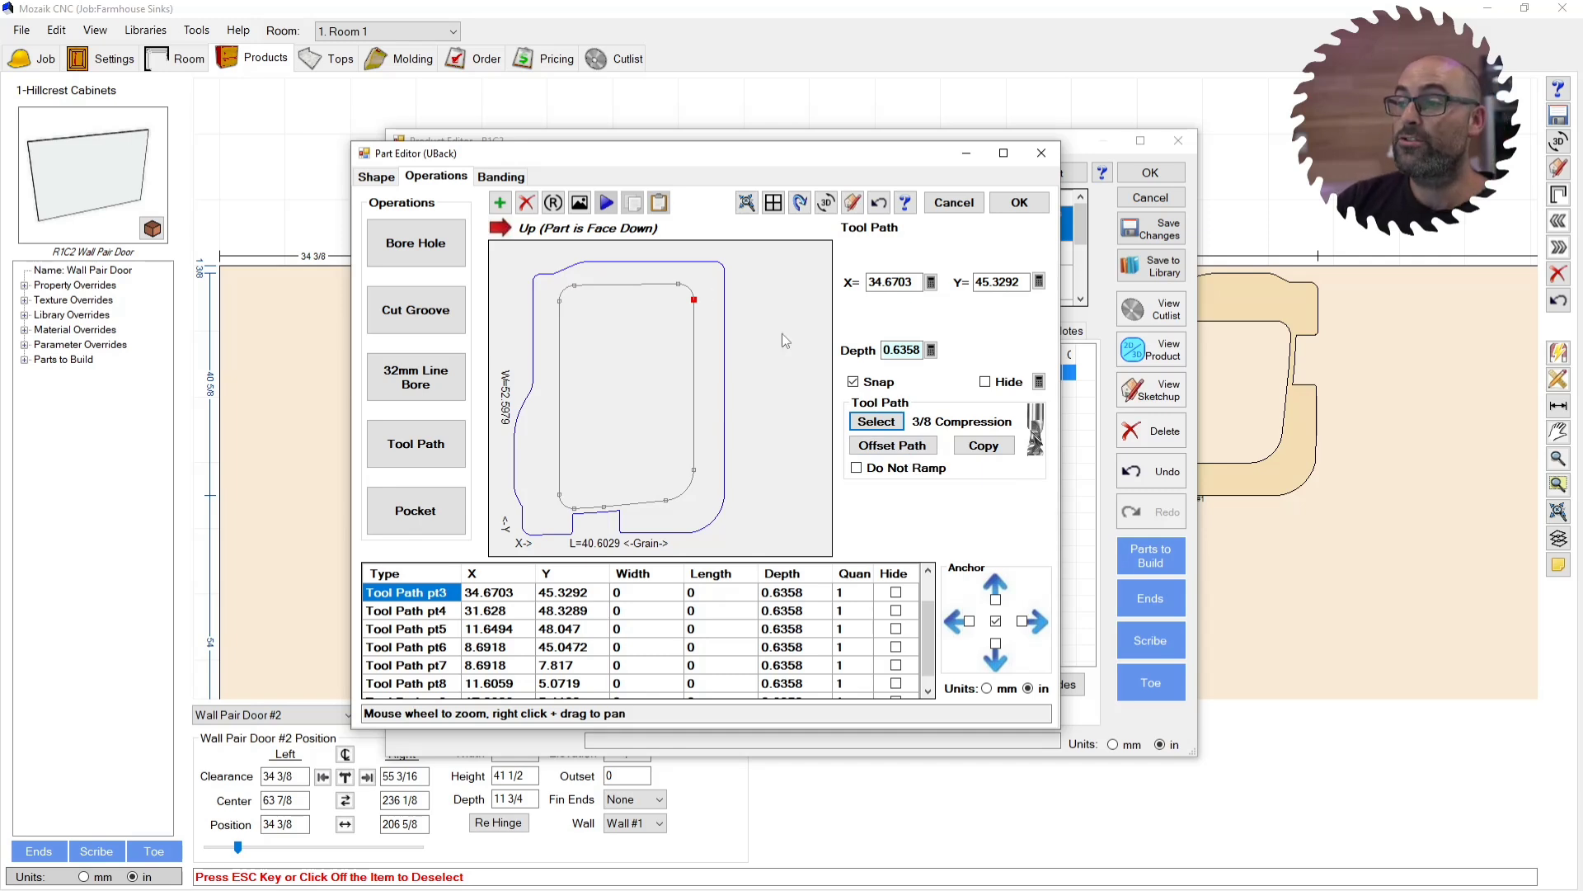
Step: Offset the UBack tool path inward by 3/16 in
left_click(892, 445)
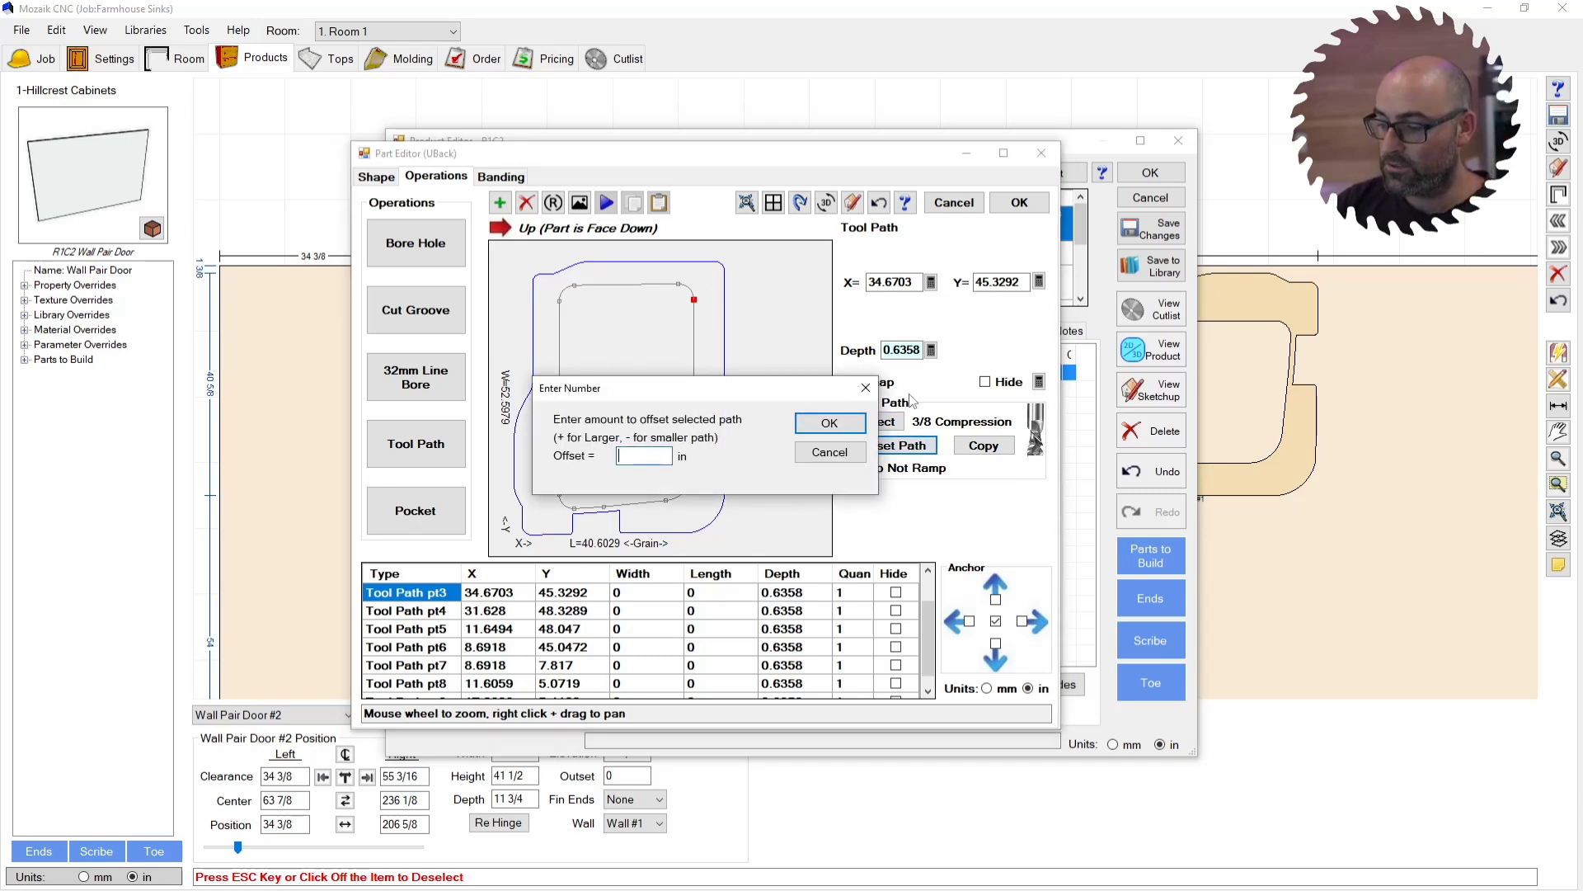
type("-3/16")
left_click(827, 422)
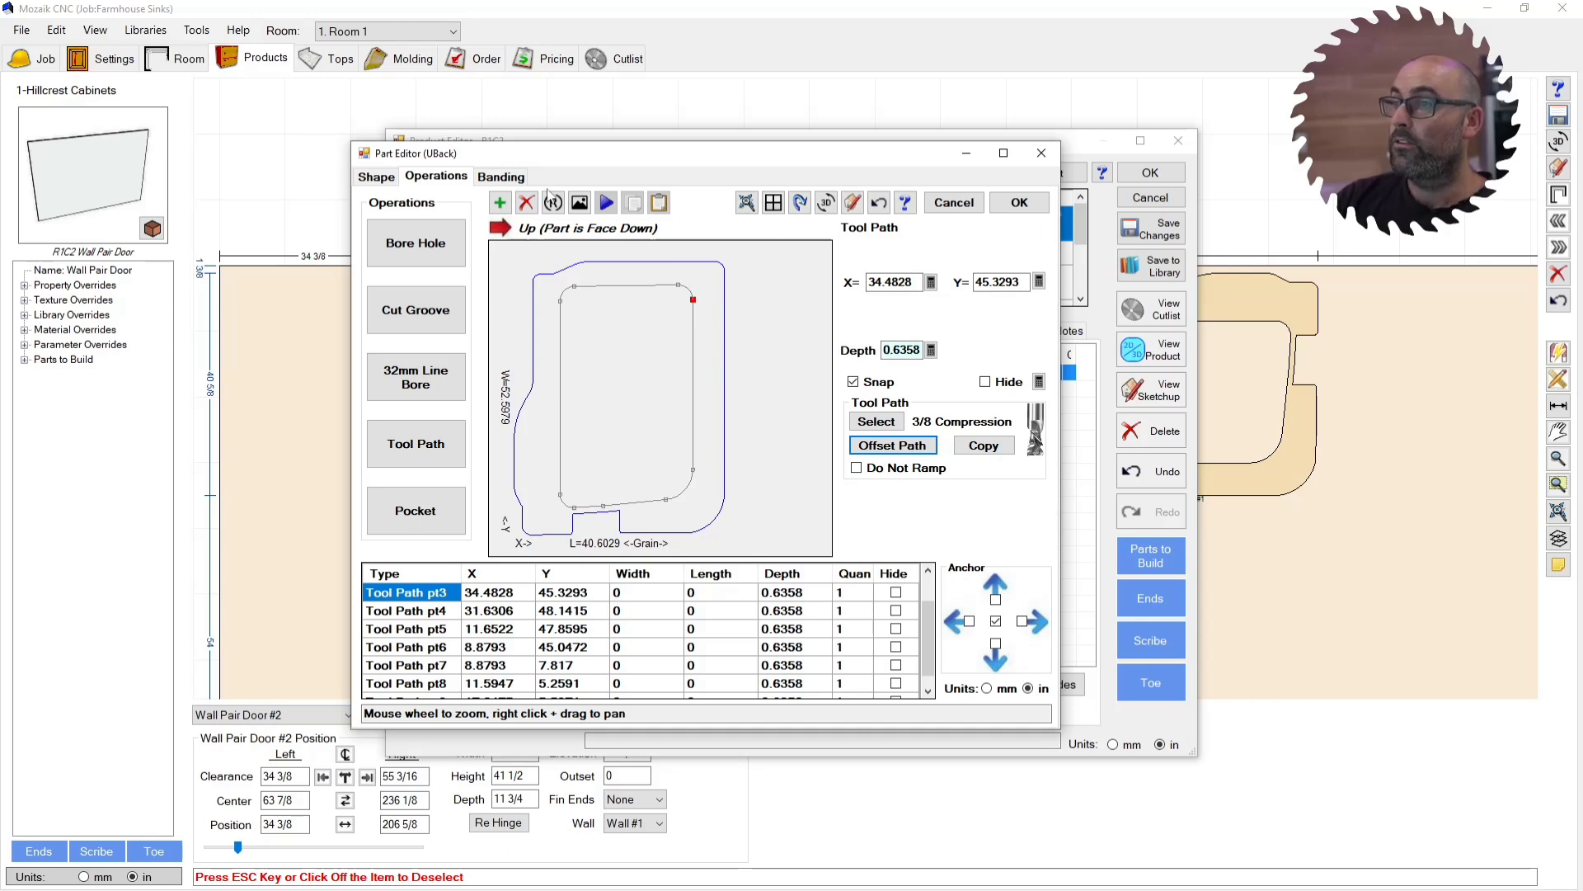
Step: Confirm the Part Editor, Part Properties and Product Editor to apply Wall Pair Door #2's custom outline
left_click(1020, 202)
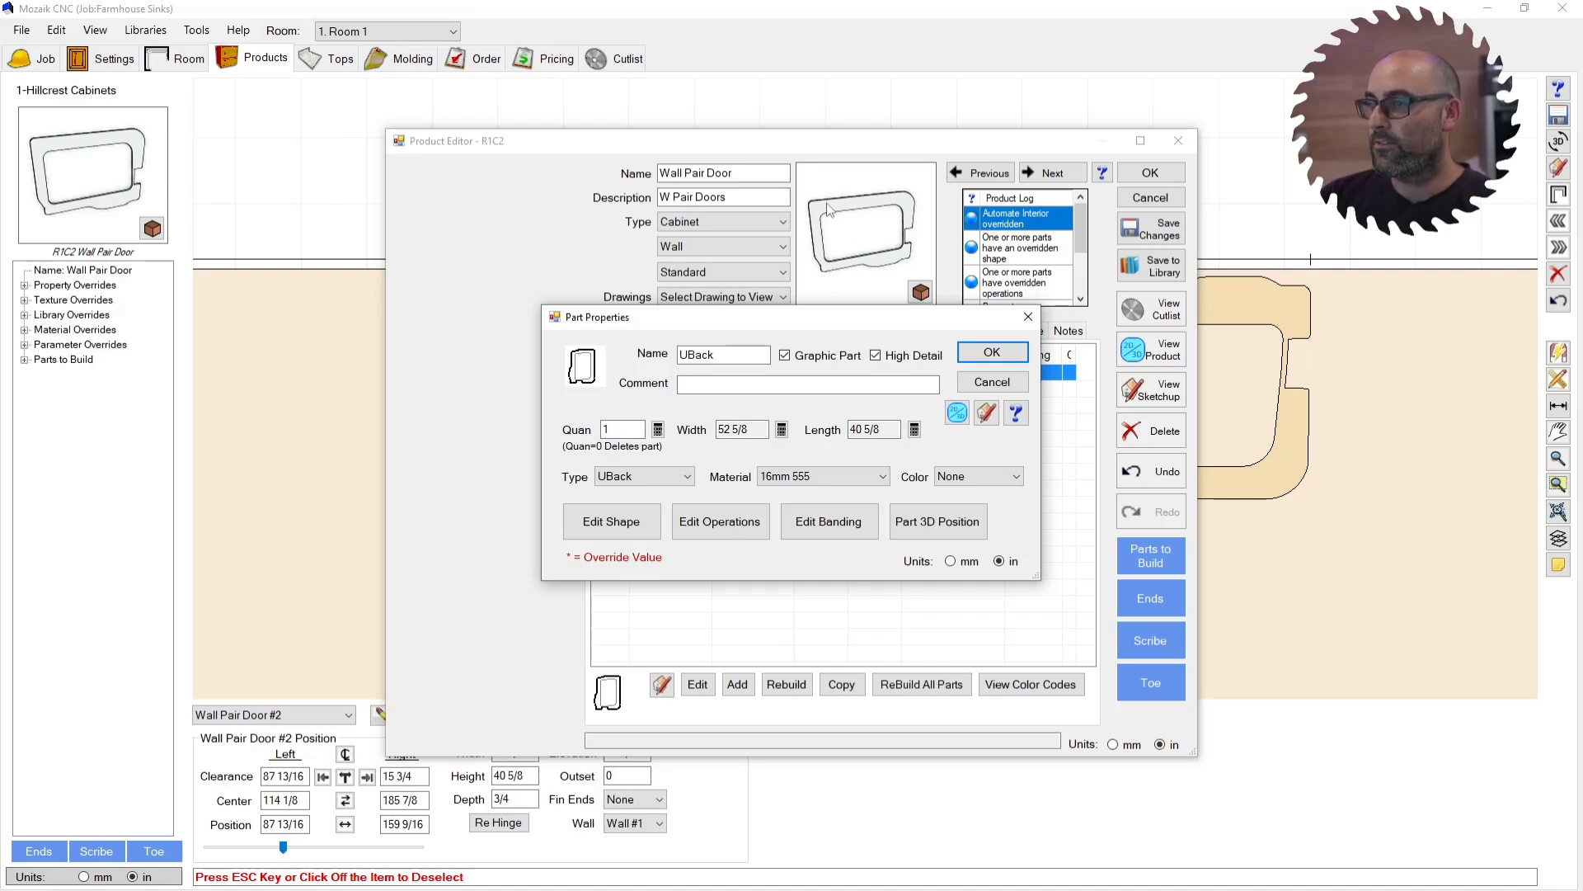
left_click(991, 353)
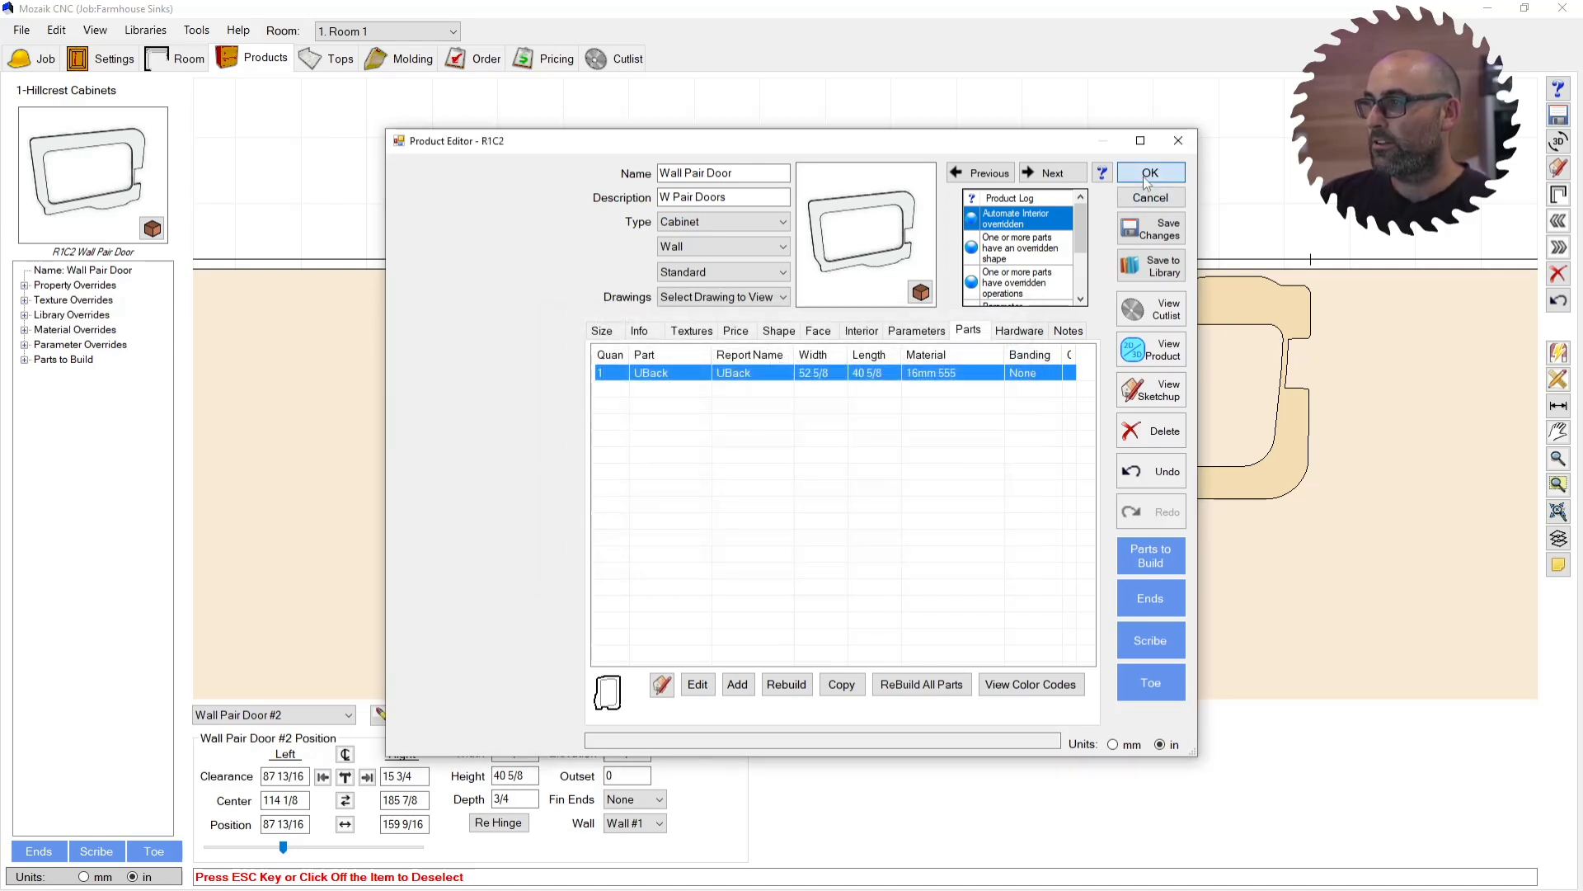
left_click(1149, 173)
left_click(937, 417)
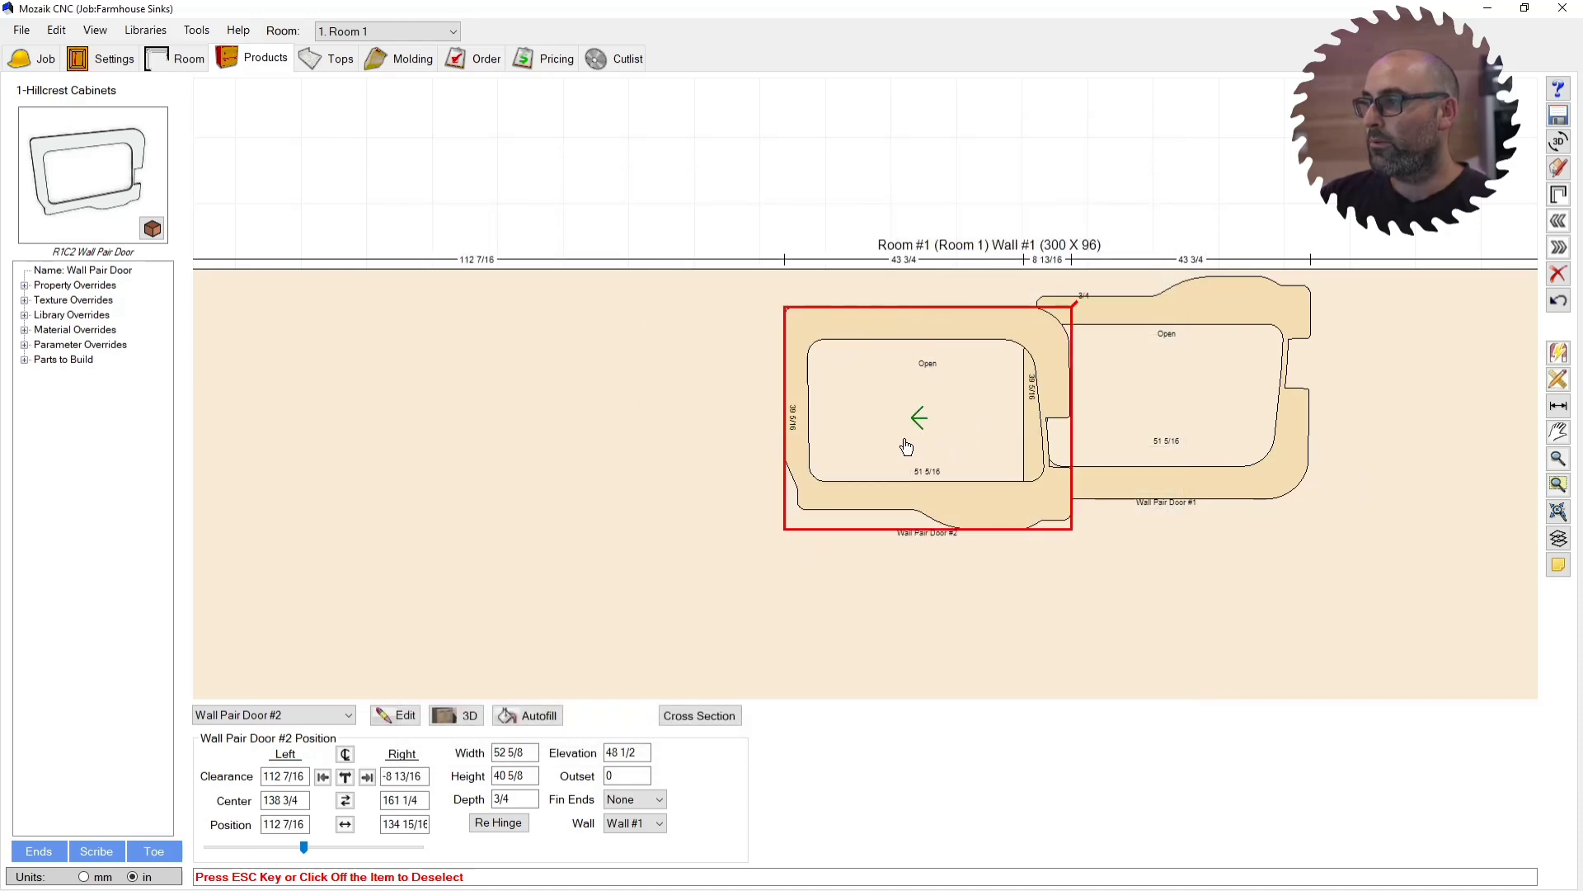
Step: Slide Wall Pair Door #2 left to 92 1/2 from the wall start, then deselect it
left_click_drag(900, 444, 821, 429)
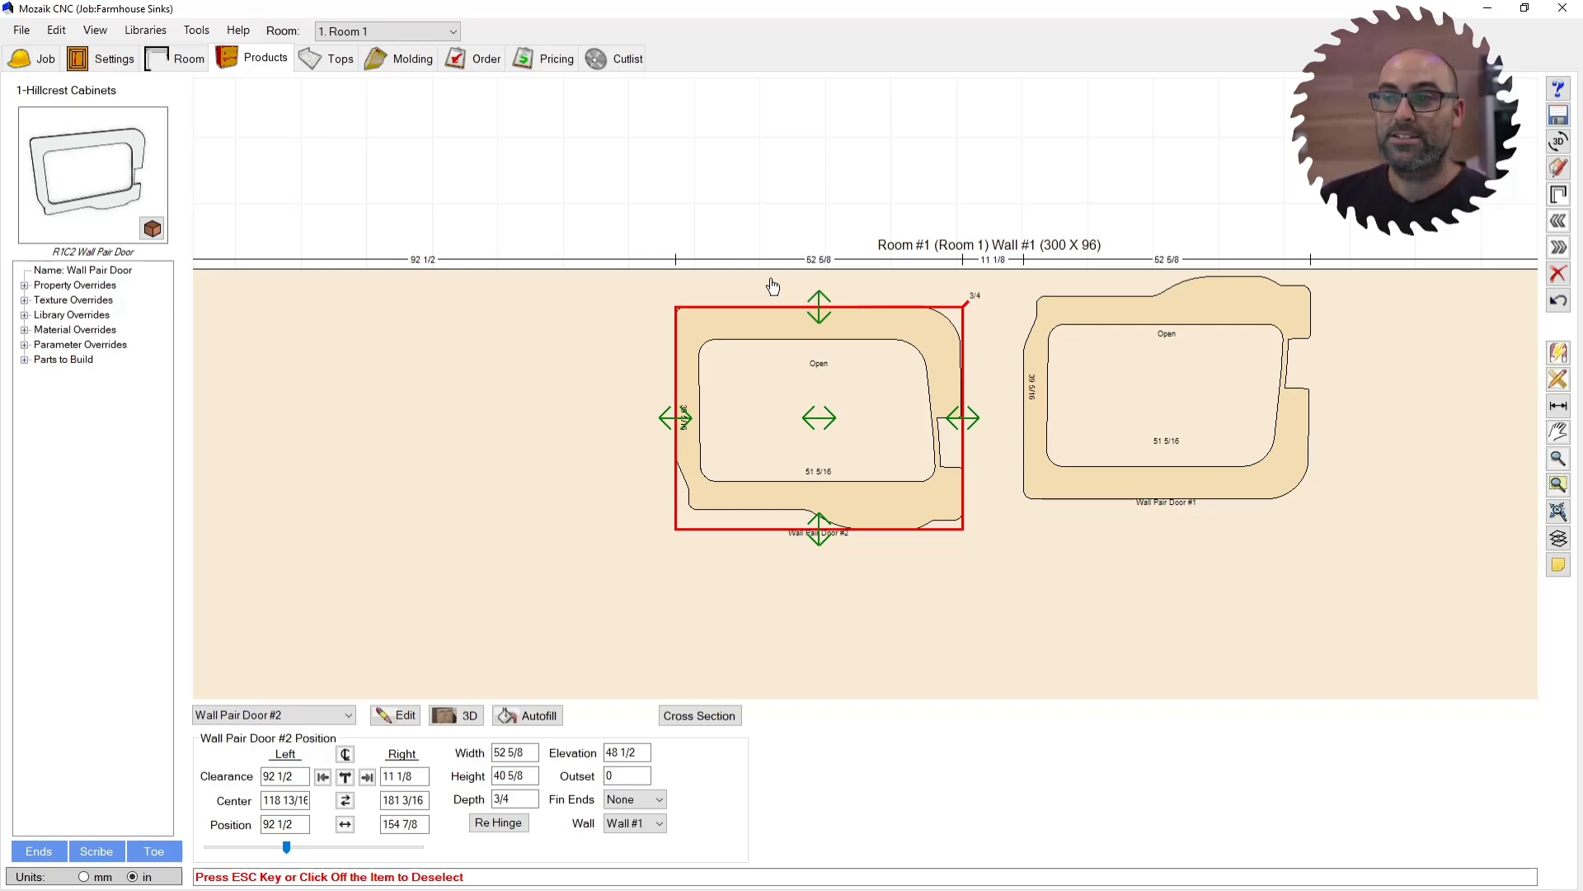
left_click(555, 428)
scroll(694, 366, "up", 1)
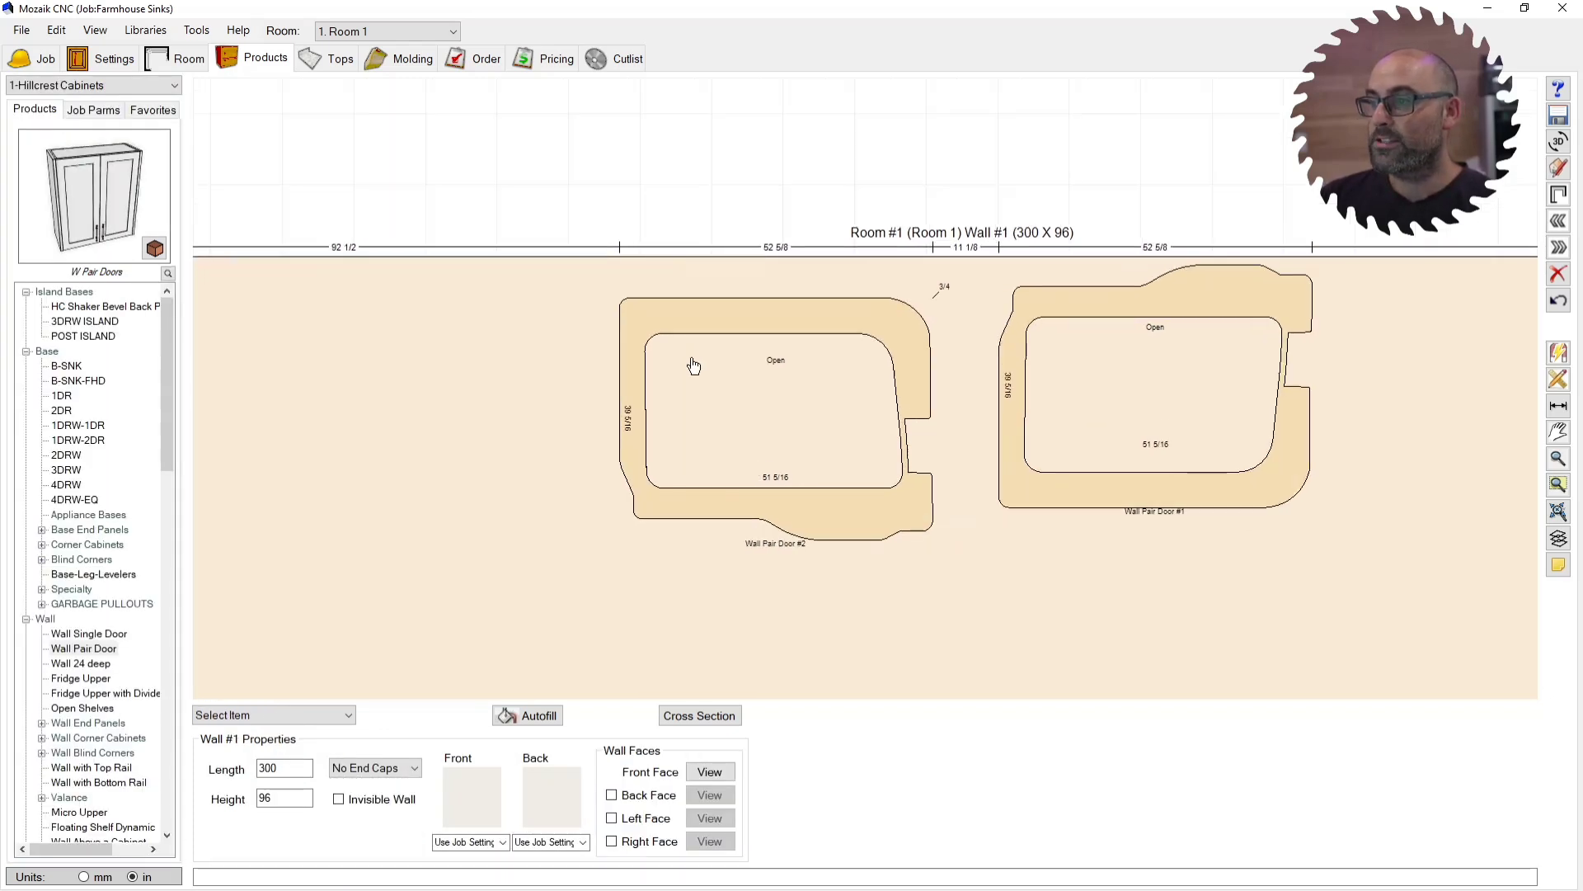